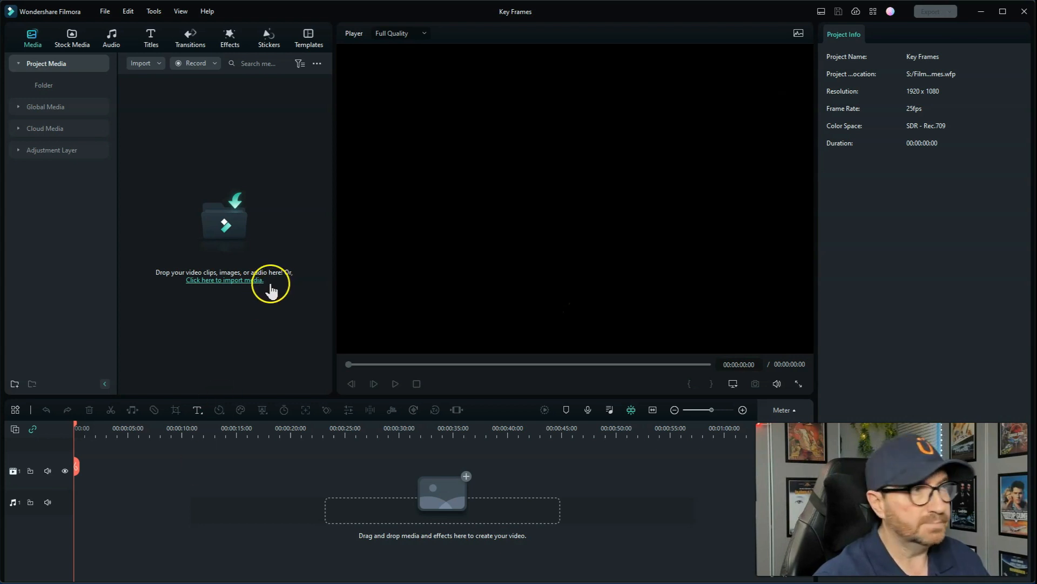
Place the rocky seascape clip from the stock media favorites at the start of the video track, keeping the 1920 x 1080 25fps project settings
left_click(74, 35)
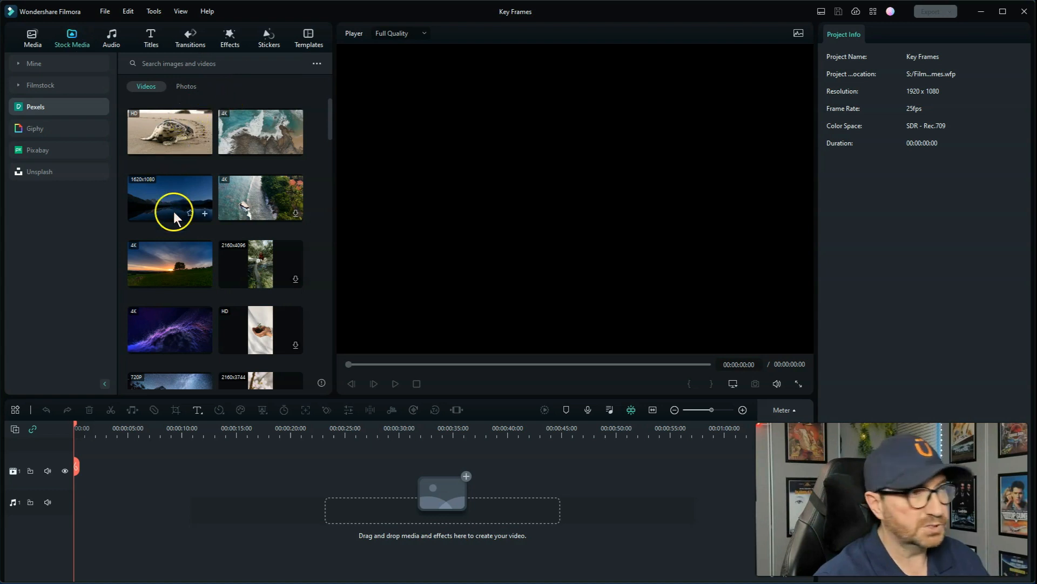
left_click(41, 63)
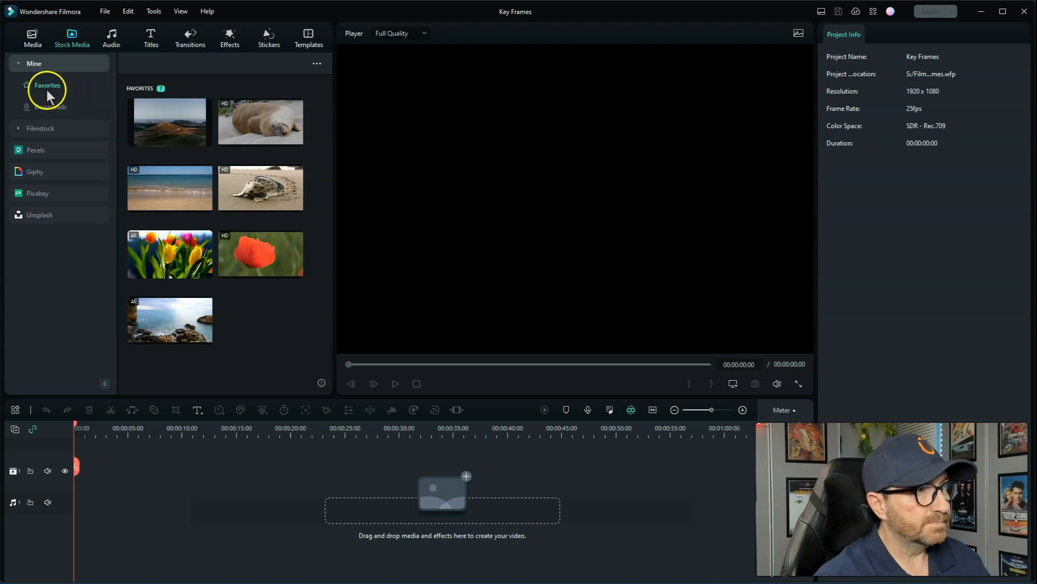
left_click_drag(176, 334, 81, 535)
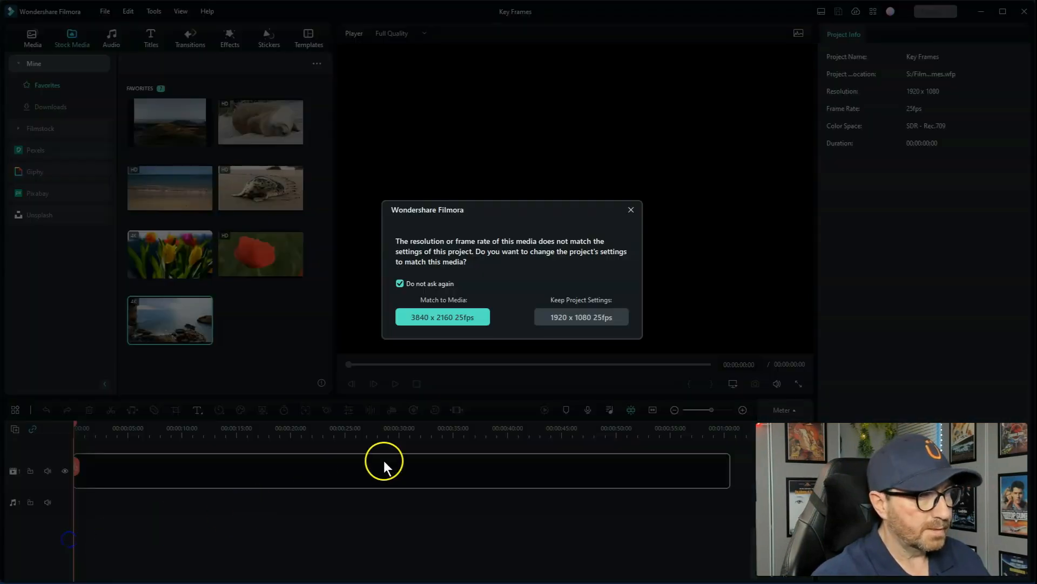
left_click(587, 317)
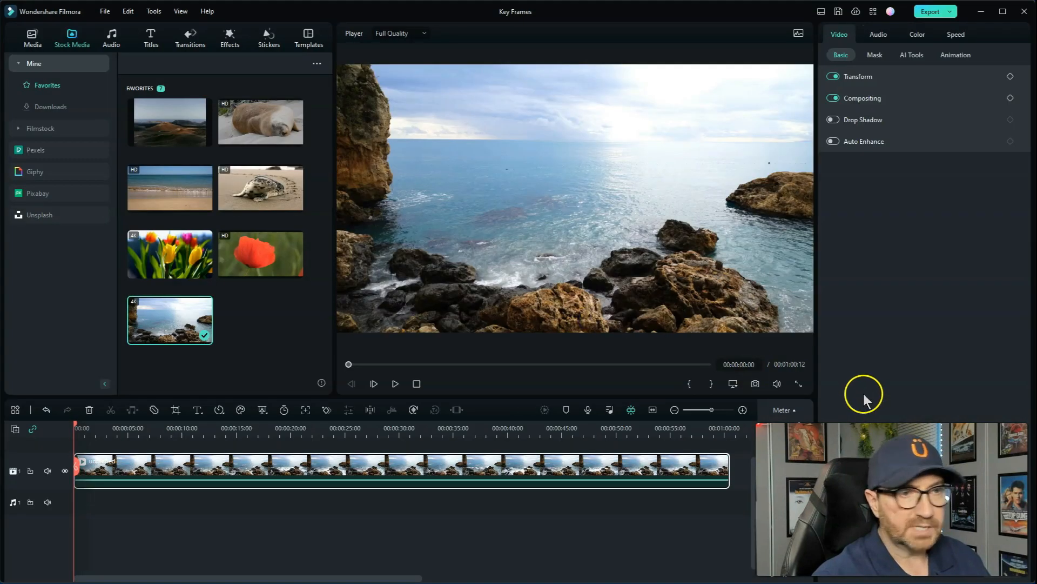
Play back the seascape clip and return the playhead to the start of the timeline
left_click(753, 465)
key("space")
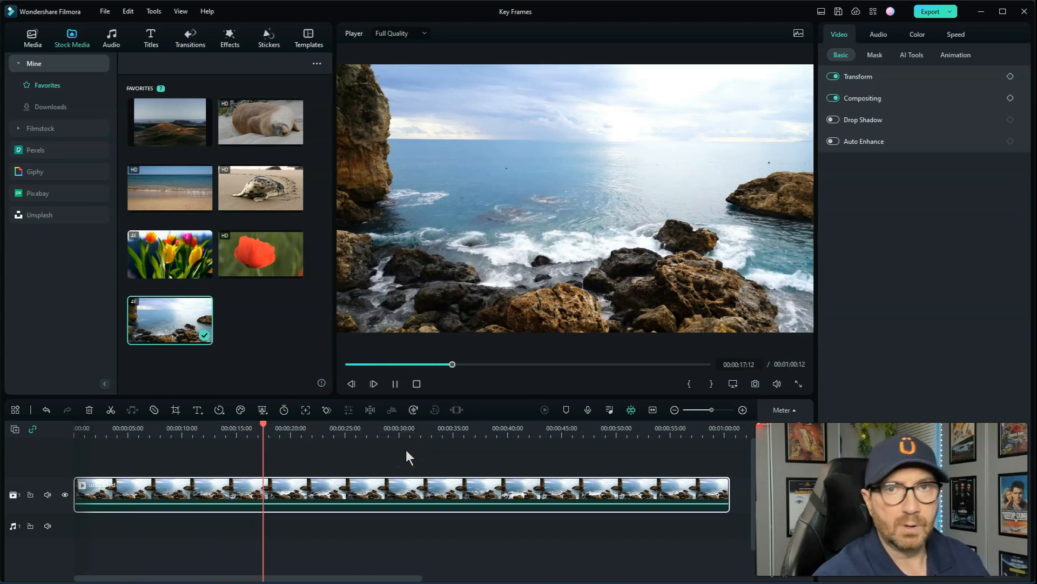
key("space")
left_click_drag(269, 424, 6, 453)
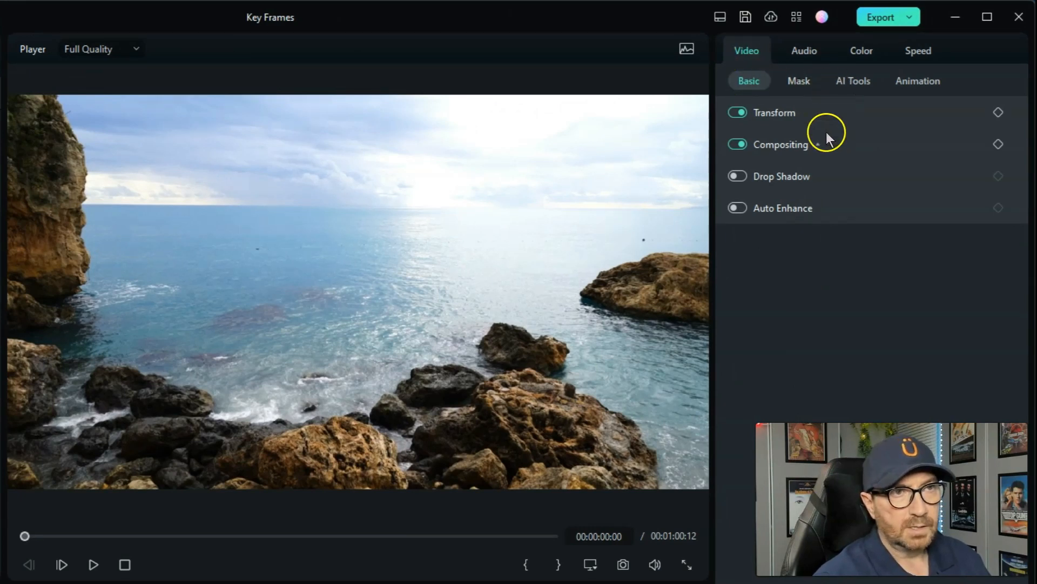
Expand the clip's Transform settings and add Transform keyframes at the clip's start and at 00:00:02:09
left_click(806, 112)
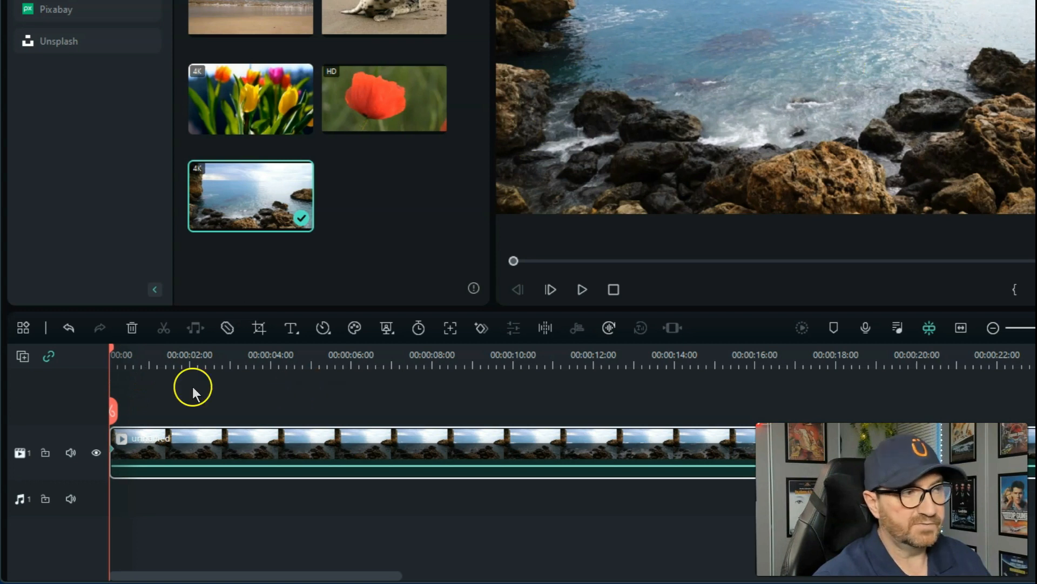
left_click(146, 360)
left_click_drag(147, 351, 205, 358)
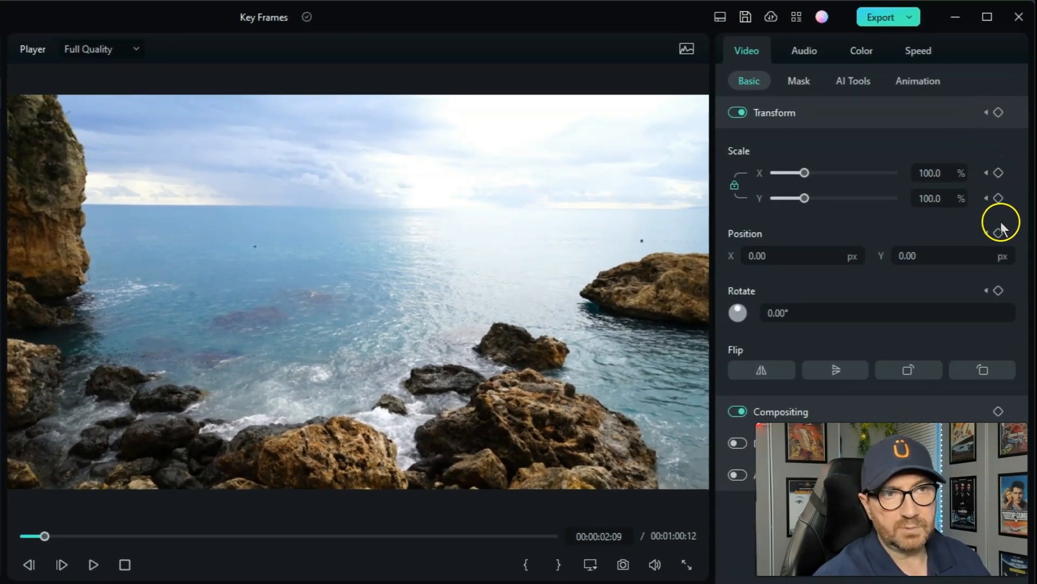
left_click(1001, 114)
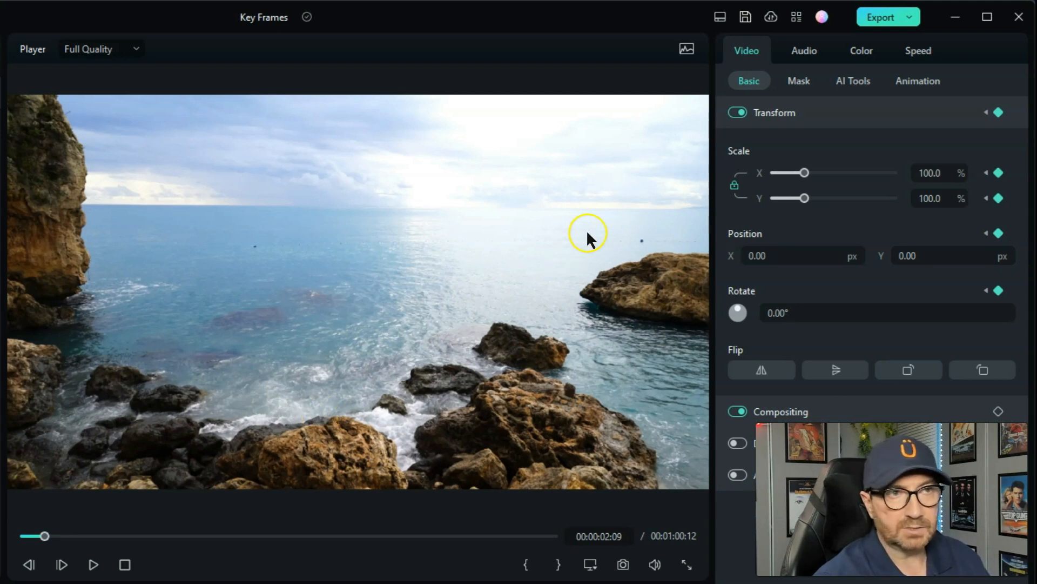
Set the clip's scale to 200% and its Y position to 535 px at the 00:00:02:09 keyframe
left_click_drag(804, 198, 835, 203)
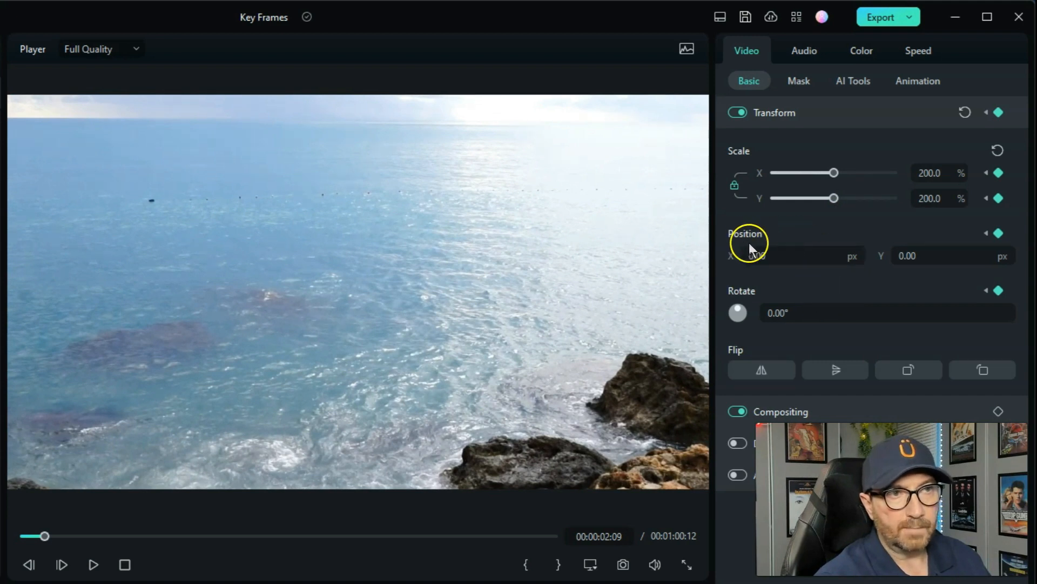
left_click_drag(759, 259, 764, 254)
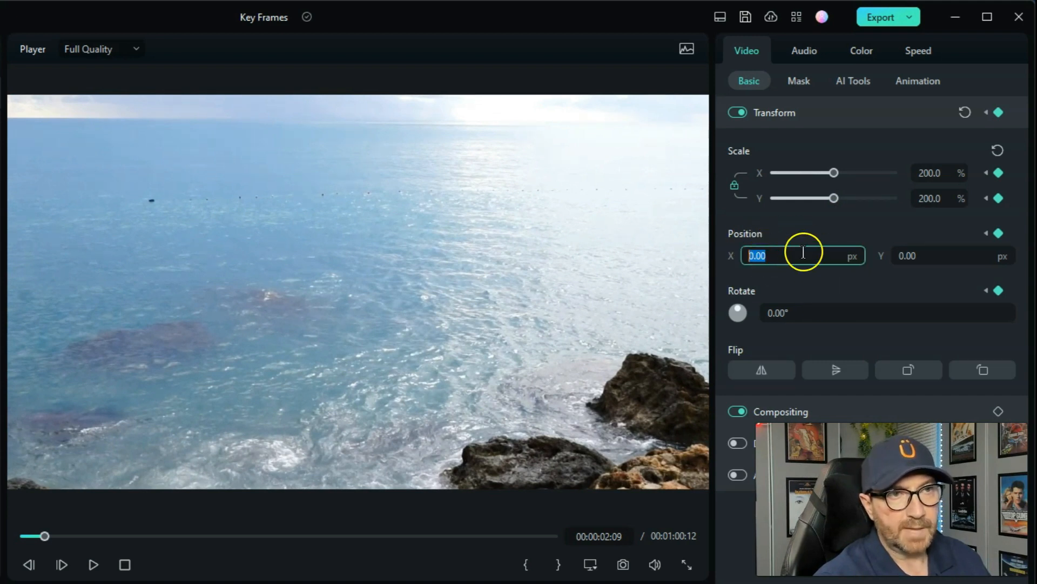
mouse_move(903, 256)
left_mouse_down()
mouse_move(971, 255)
mouse_move(910, 254)
left_mouse_up()
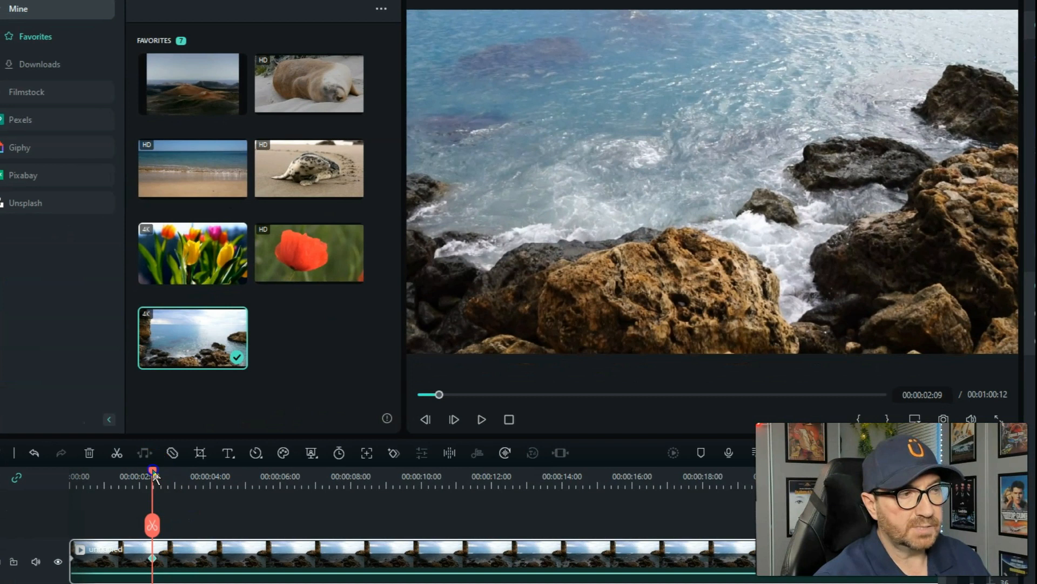
Preview the zoom-in animation from the start of the timeline
left_click_drag(153, 476, 10, 513)
left_click(180, 513)
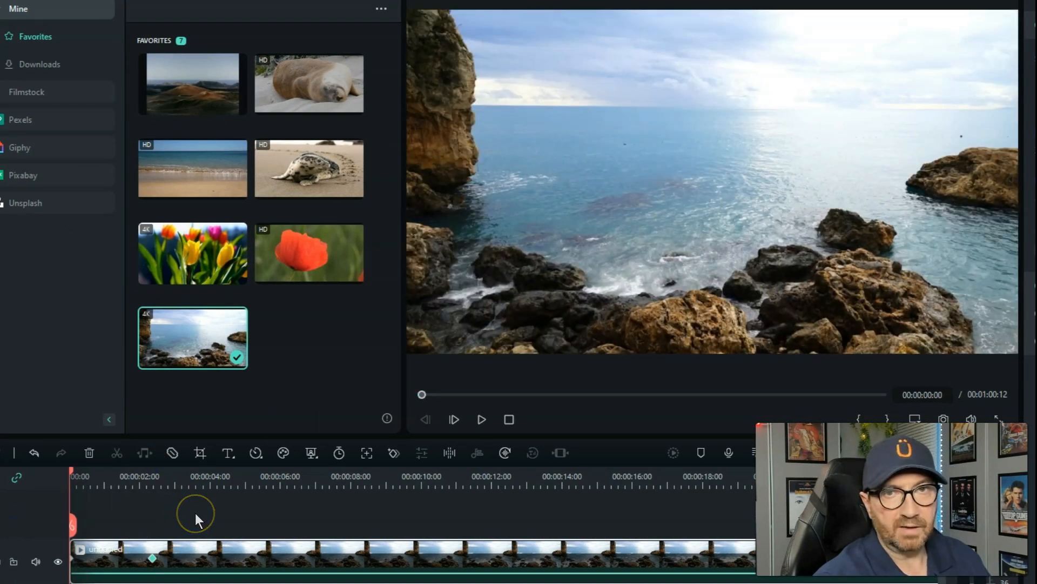
key("space")
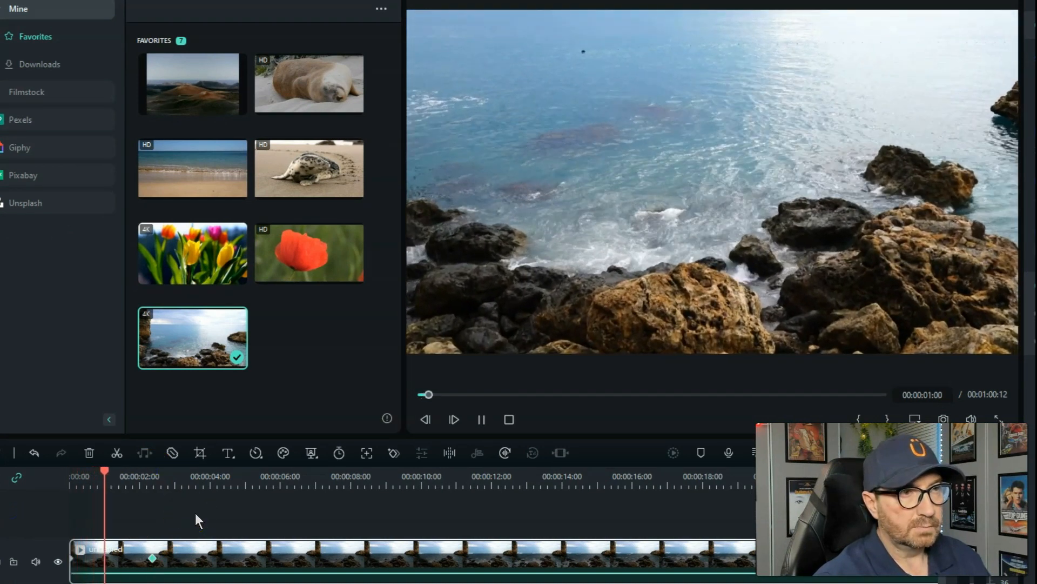
key("space")
Try reducing the clip's scale at 00:00:05:00 to animate a zoom-out
left_click(179, 472)
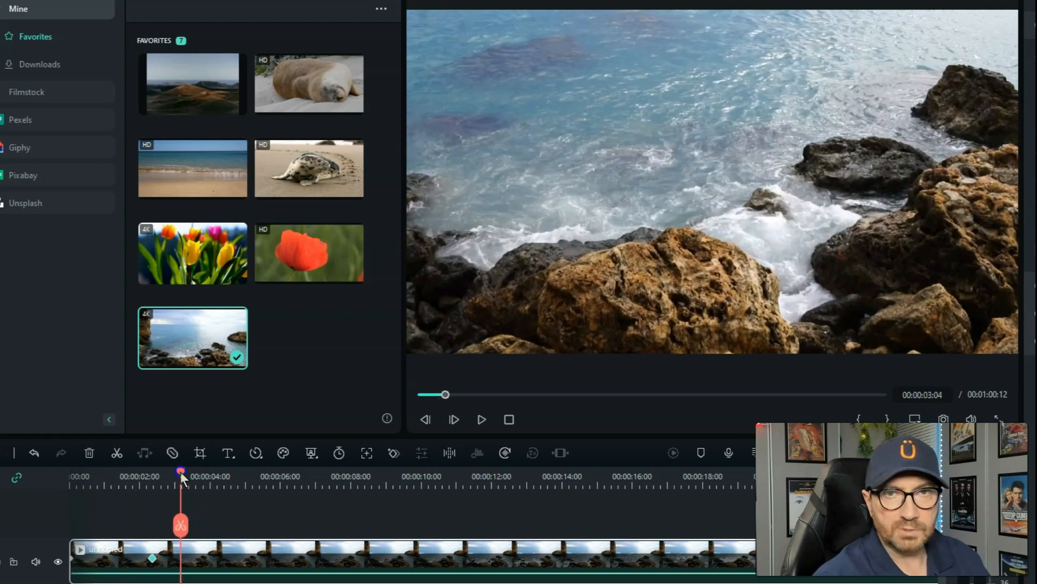
left_click_drag(180, 472, 246, 479)
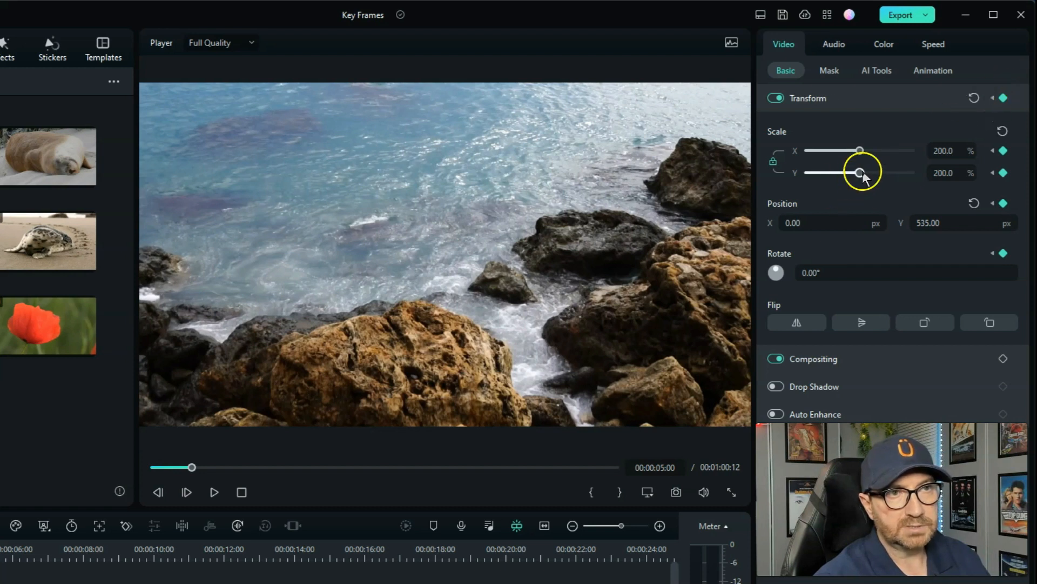
left_click_drag(860, 173, 846, 172)
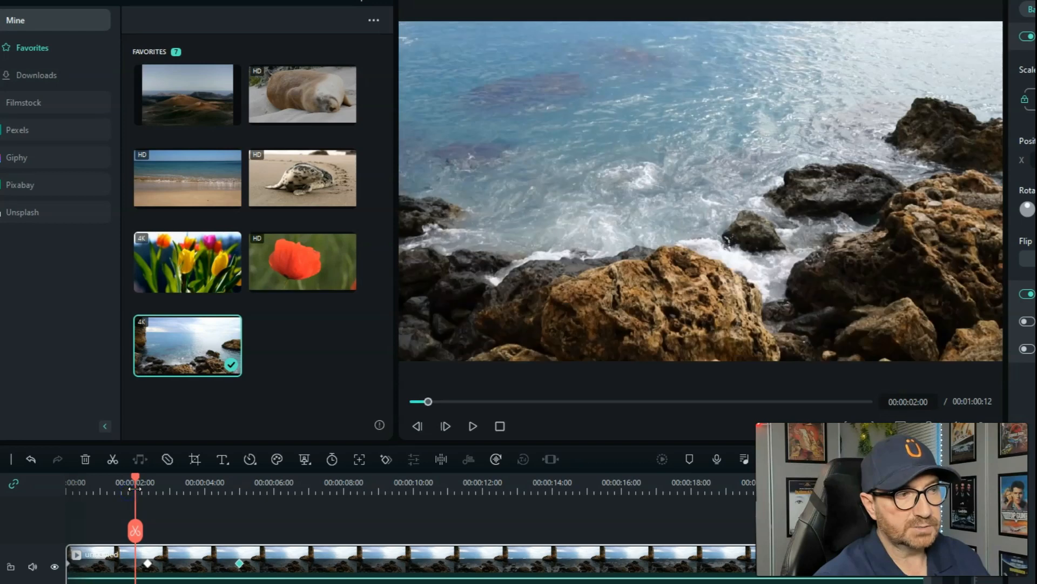
Play the clip from the start to check the zoom-out up to about 00:00:05:00
left_click_drag(135, 489, 37, 501)
key("space")
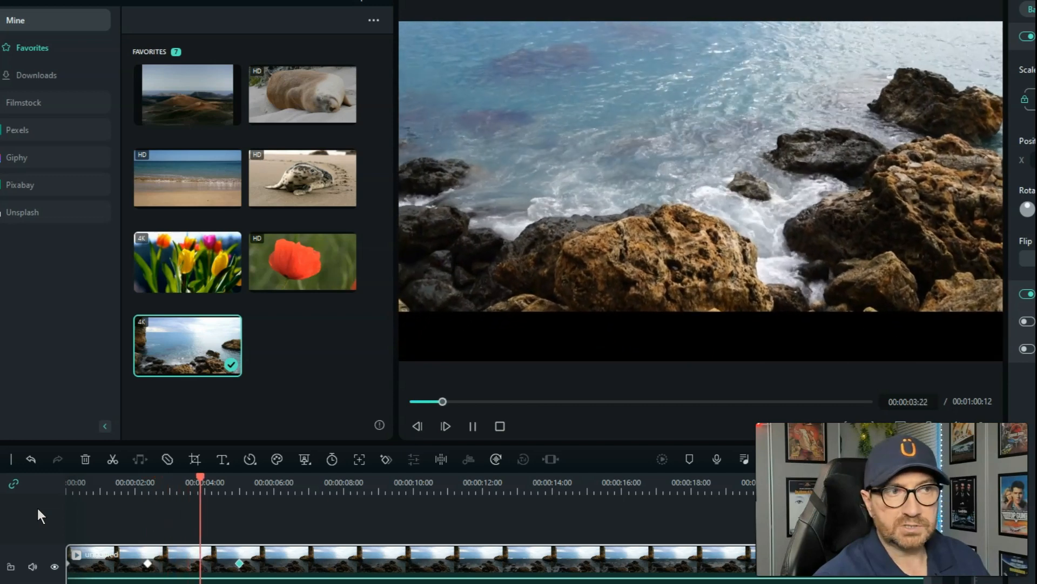
key("space")
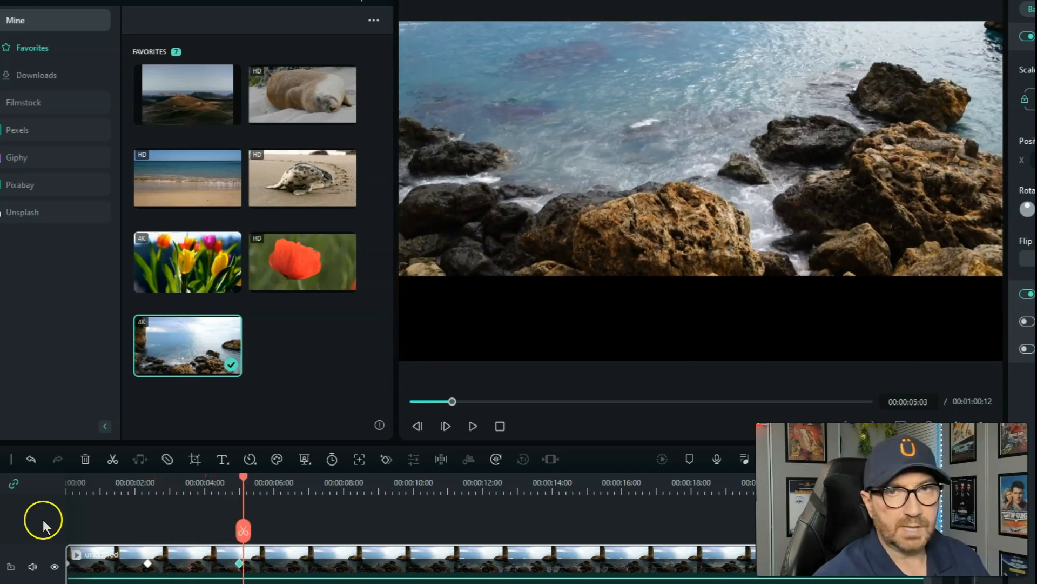
Undo the scale change at 00:00:05:00 together with its keyframe
left_click(241, 564)
right_click(241, 564)
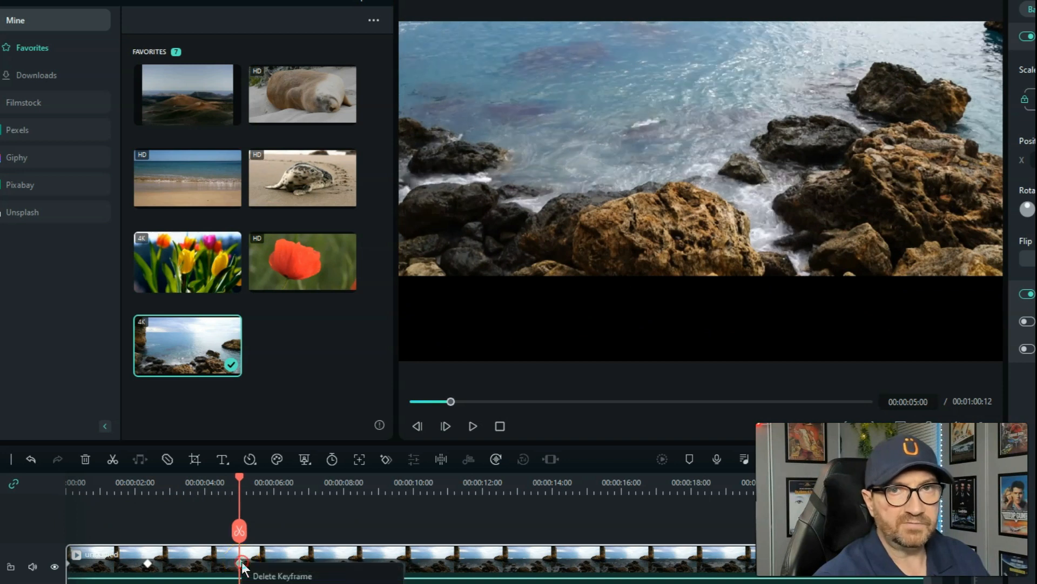
left_click(361, 526)
key("ctrl+z")
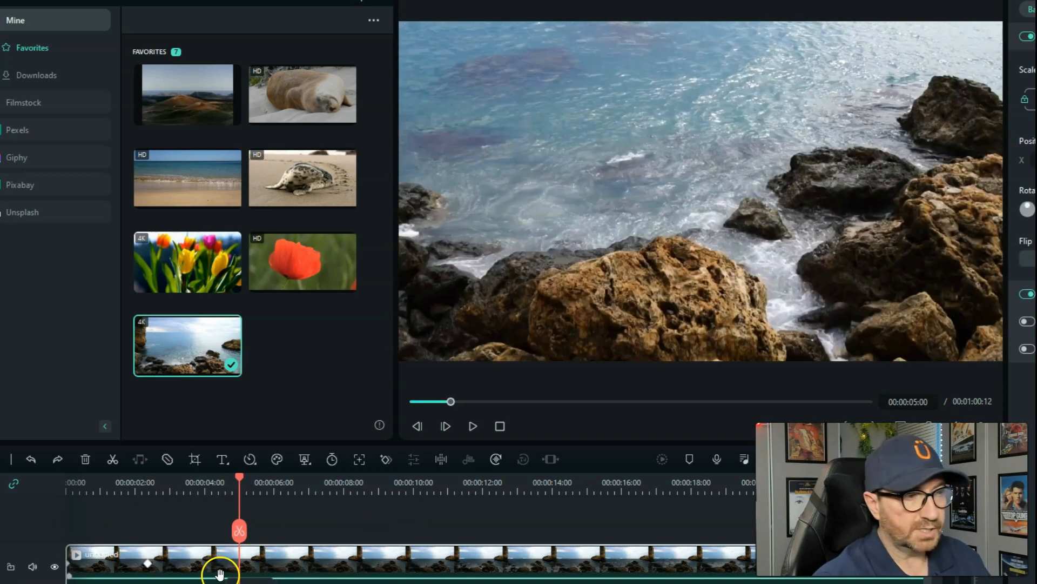
Jump back and forth between the clip's start keyframe and the 00:00:02:09 keyframe to compare their Transform values
left_click_drag(241, 484, 229, 482)
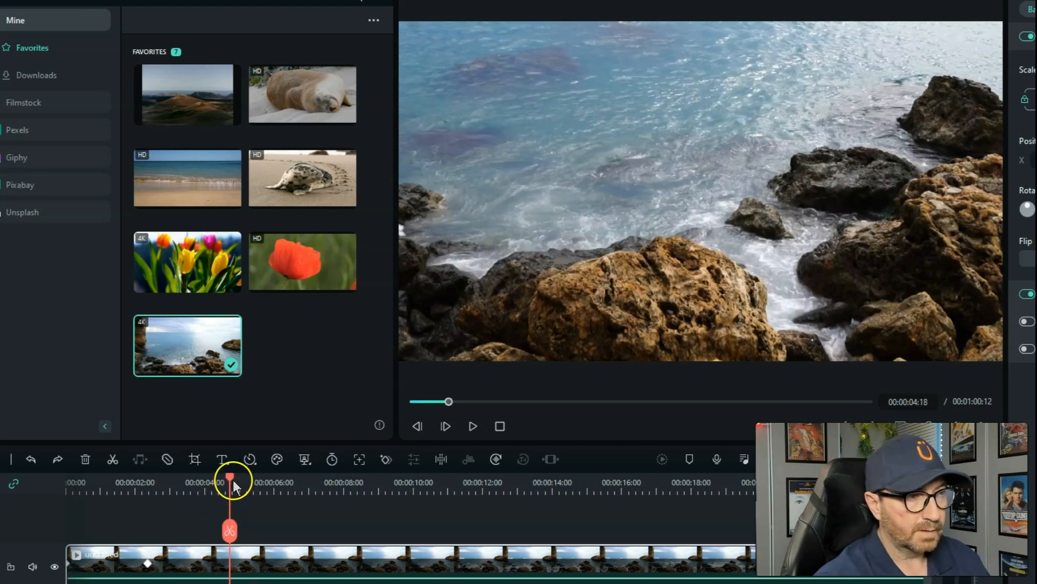
left_click_drag(231, 475, 215, 486)
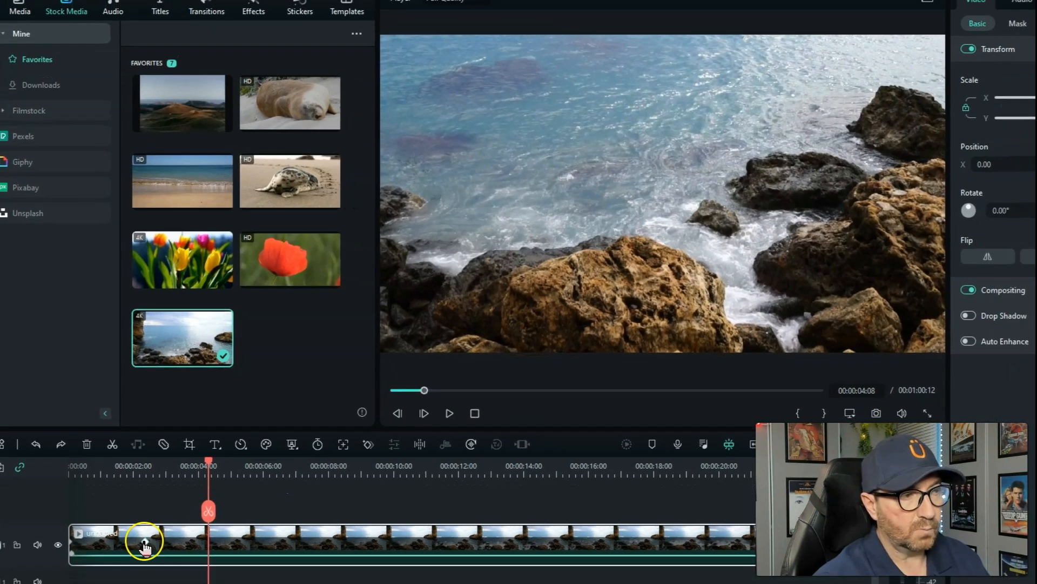
left_click(148, 562)
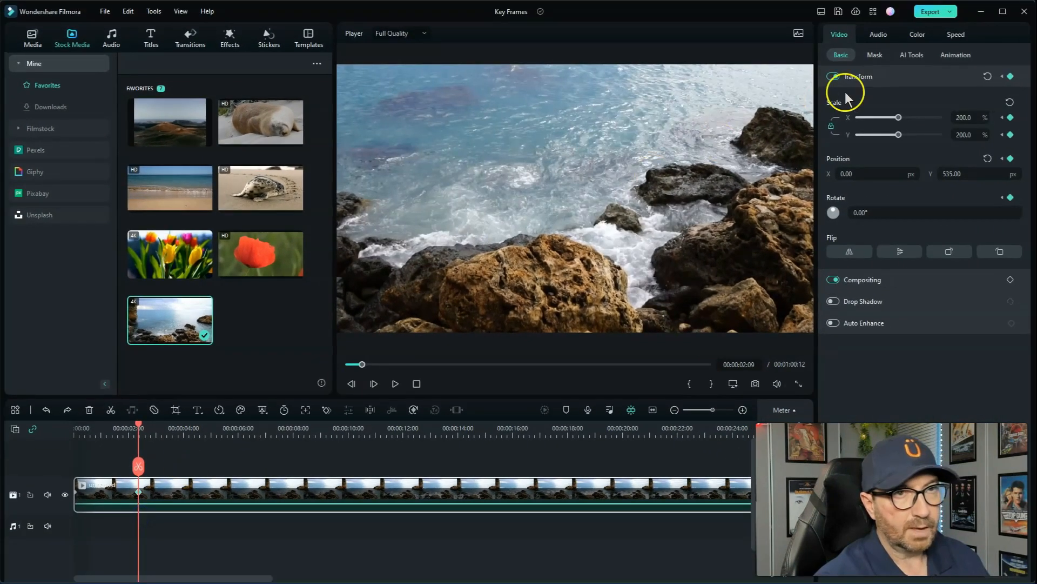
left_click(1003, 76)
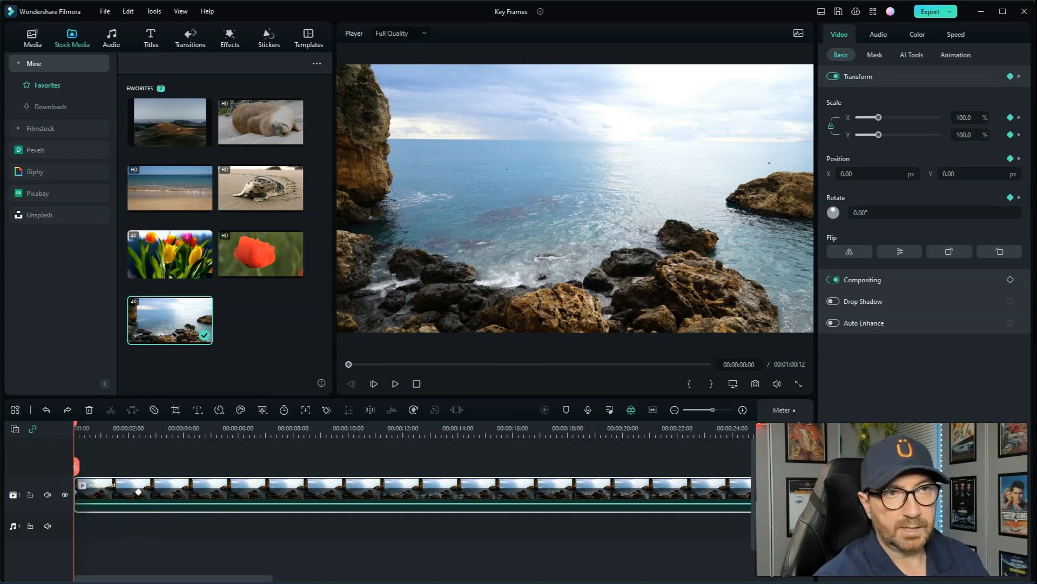
left_click(1019, 77)
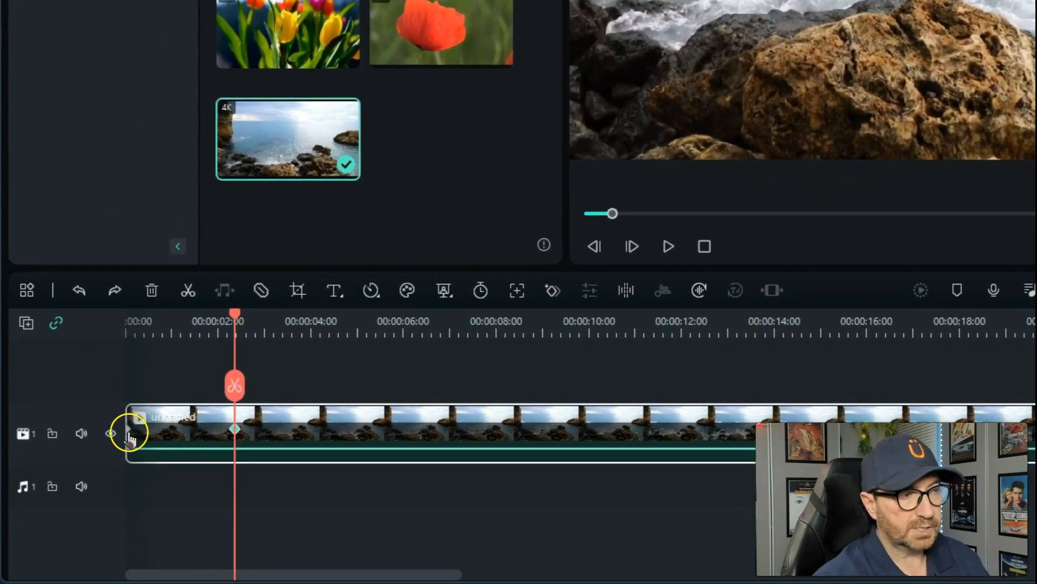
left_click(129, 435)
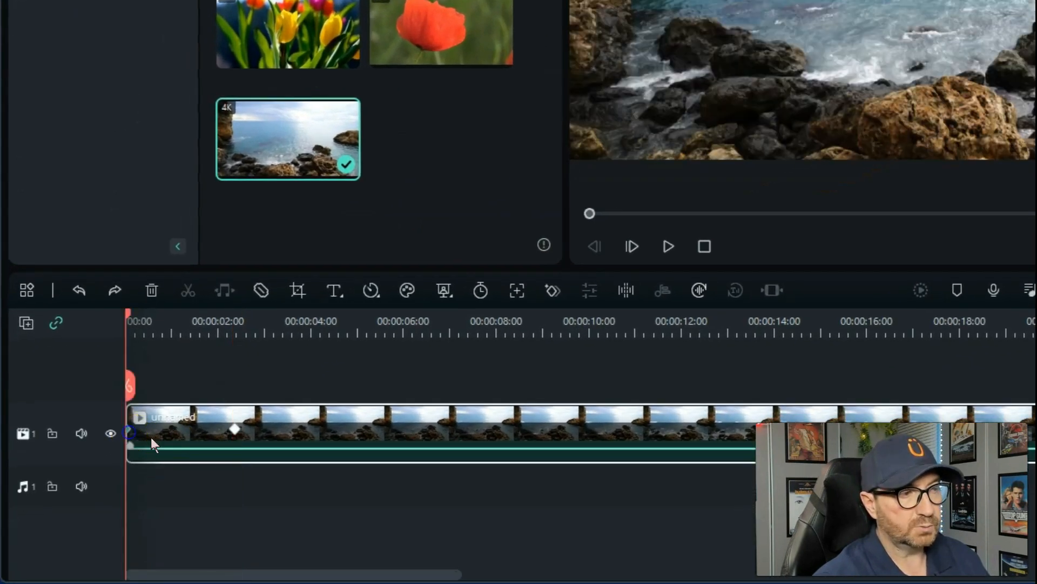
left_click(235, 430)
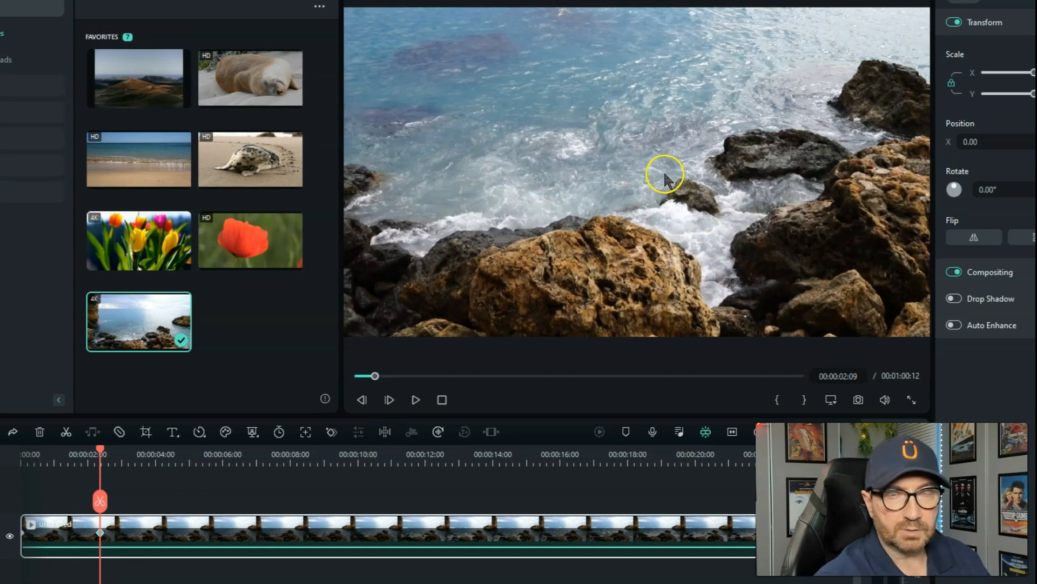
Add Transform keyframes at 00:00:03:17 and 00:00:04:18, resetting the Transform values to their defaults at the second one
left_click_drag(99, 449, 145, 456)
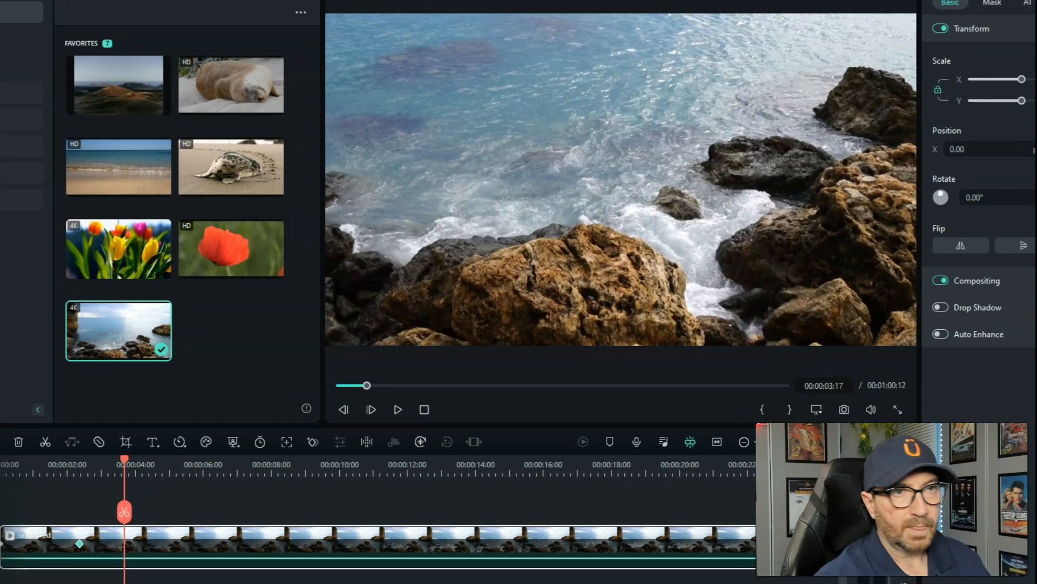
left_click(1023, 90)
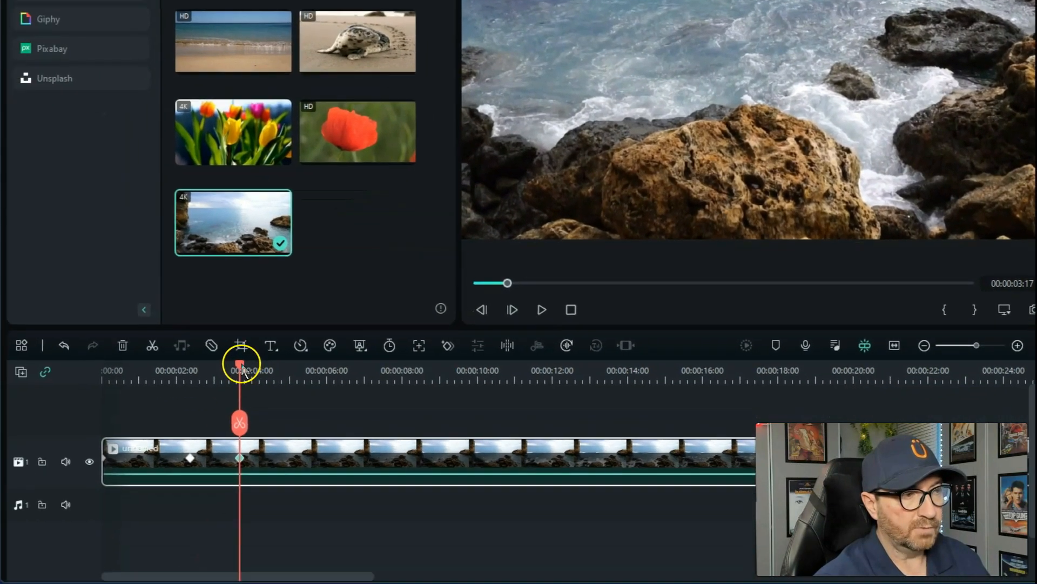
left_click_drag(242, 369, 281, 368)
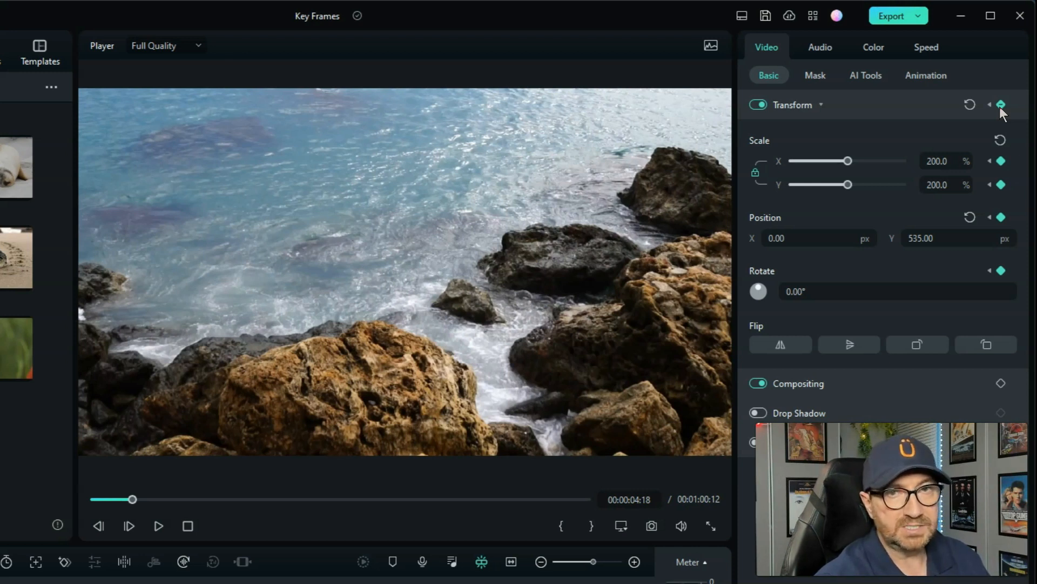
left_click(970, 105)
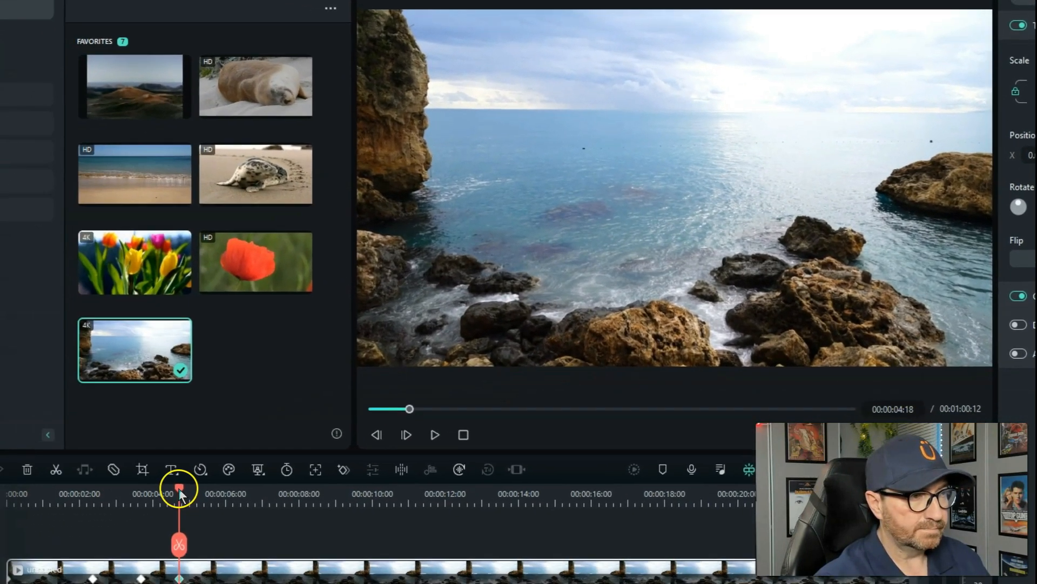
Replay the clip from the start to review the full zoom-in, hold and zoom-out animation
left_click_drag(178, 489, 15, 517)
key("space")
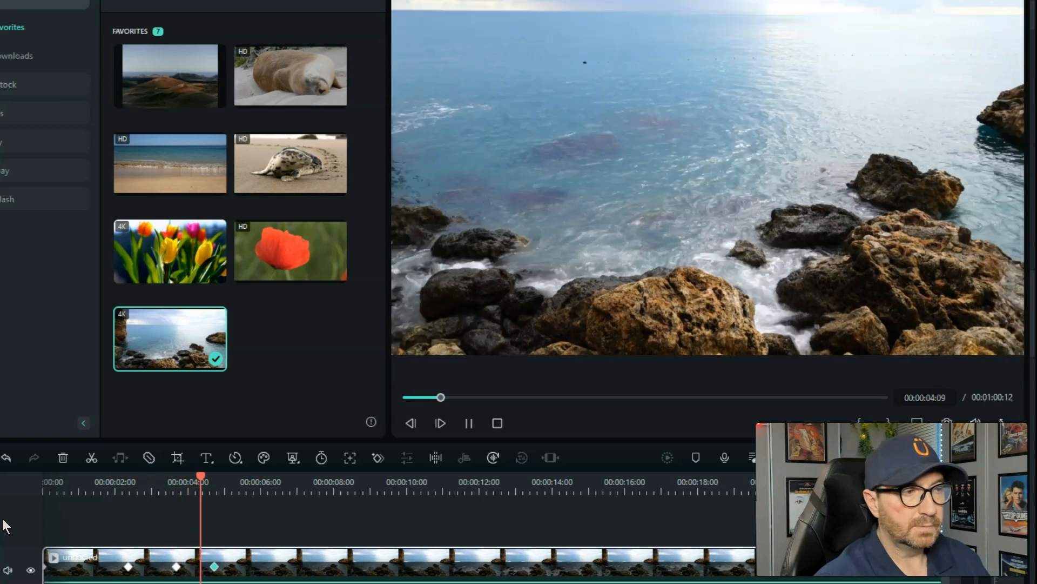
left_click(331, 529)
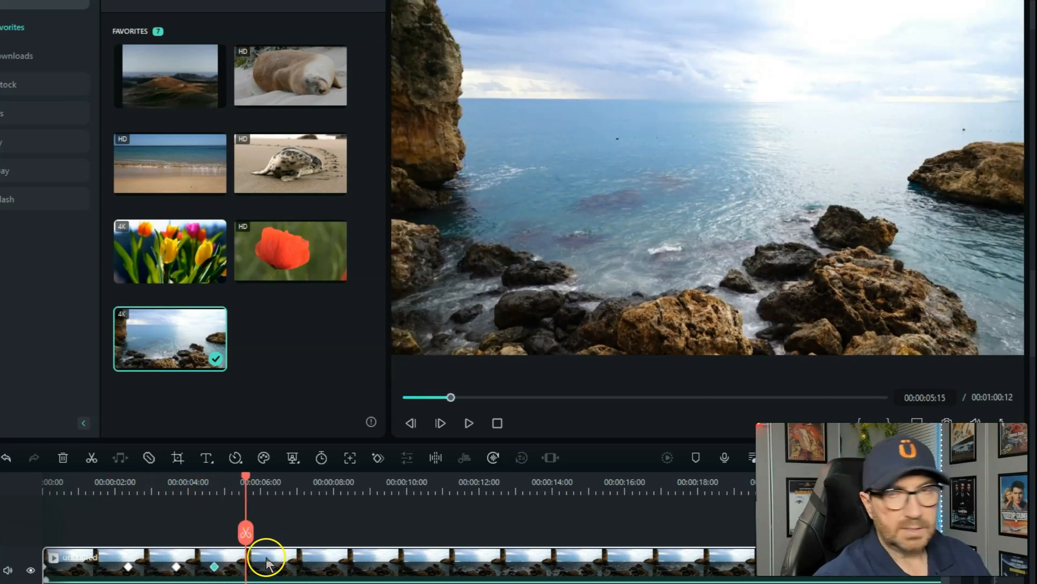
left_click_drag(266, 499, 29, 504)
key("space")
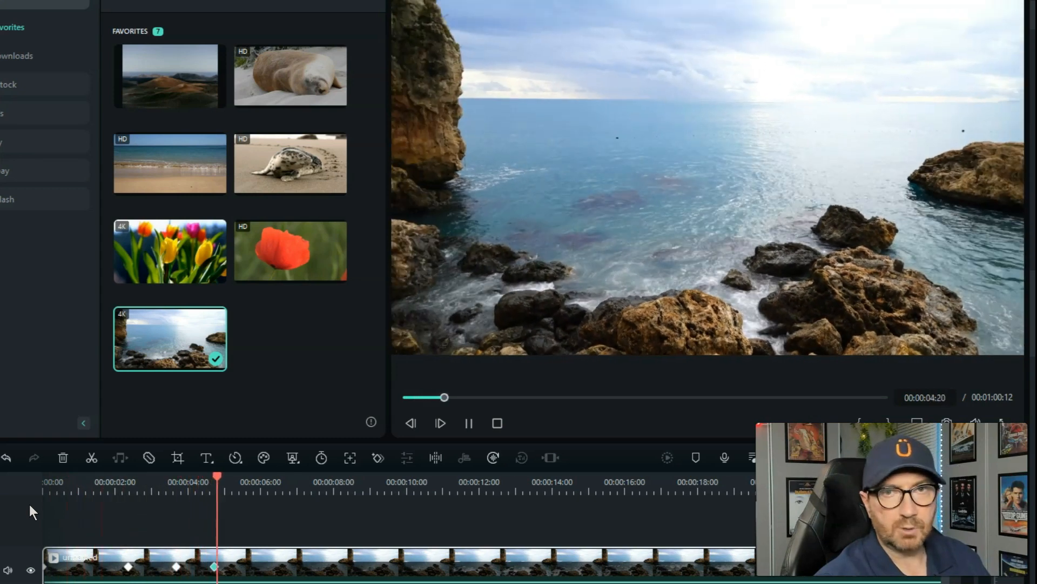
Move the last Transform keyframe to 00:00:06:05 and replay the clip from 00:00:03:09 to check the slower zoom-out
left_click(236, 478)
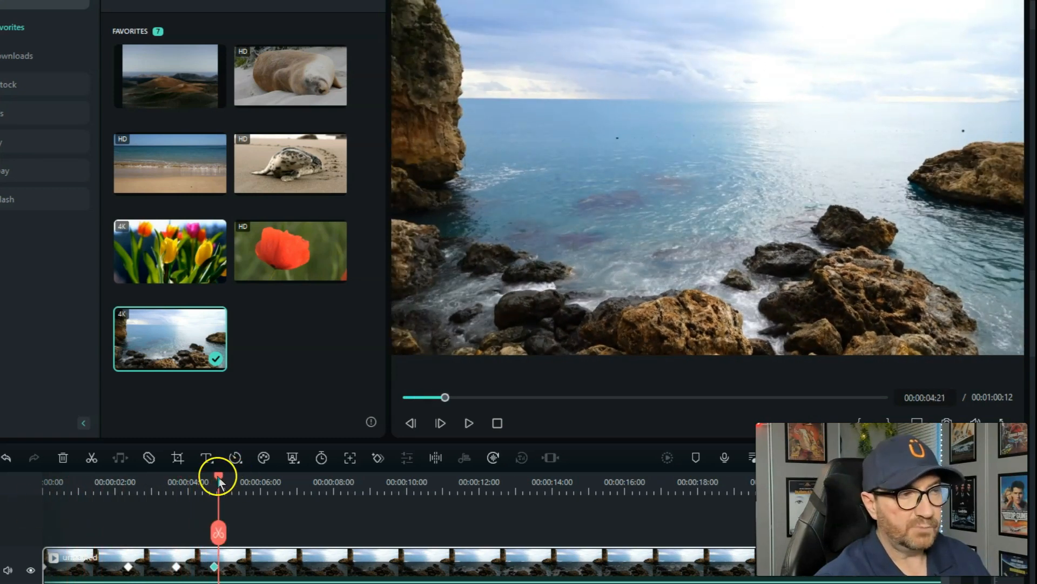
left_click_drag(218, 475, 200, 482)
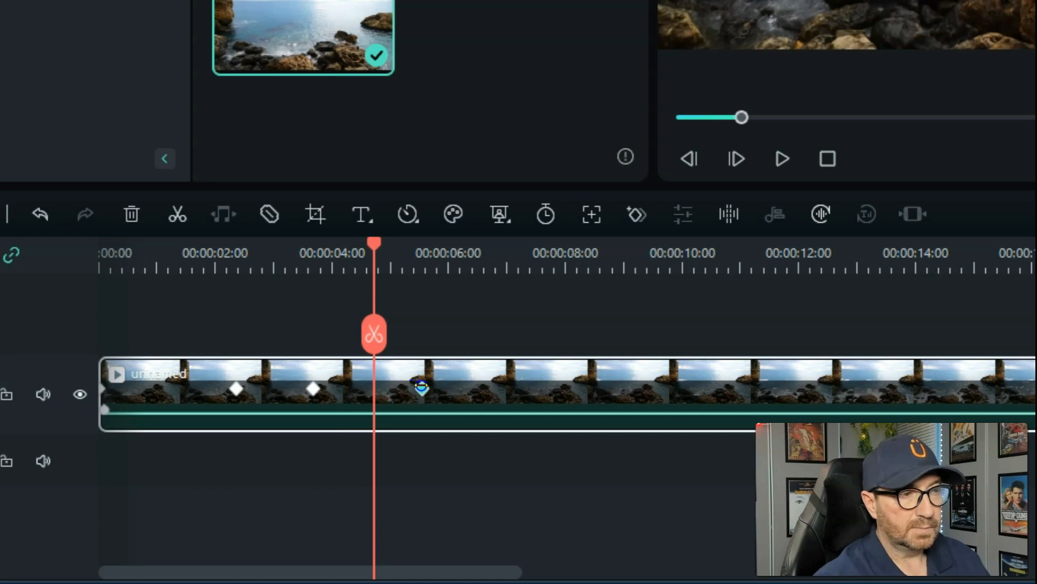
left_click(460, 389)
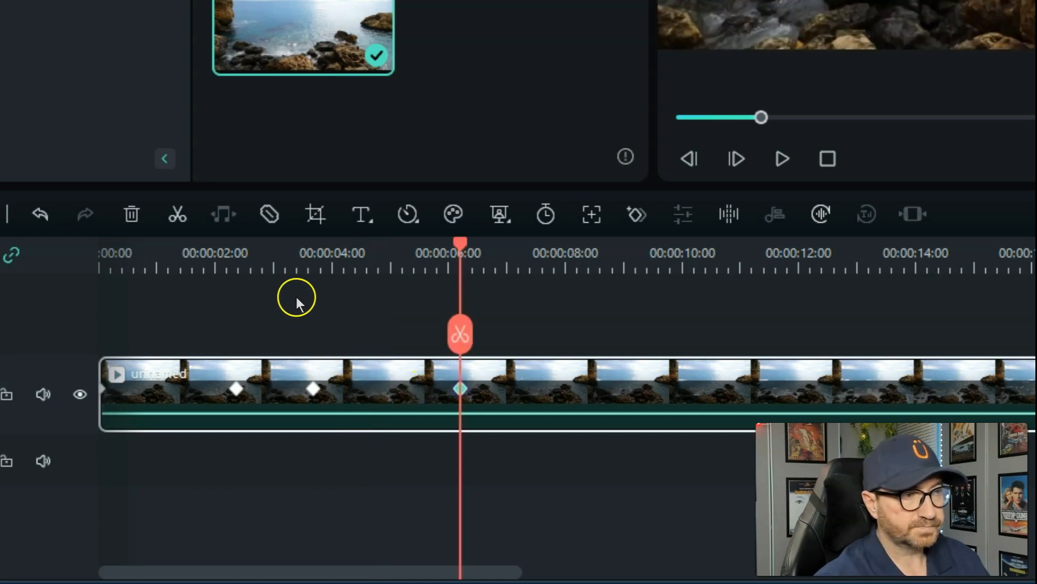
left_click(292, 267)
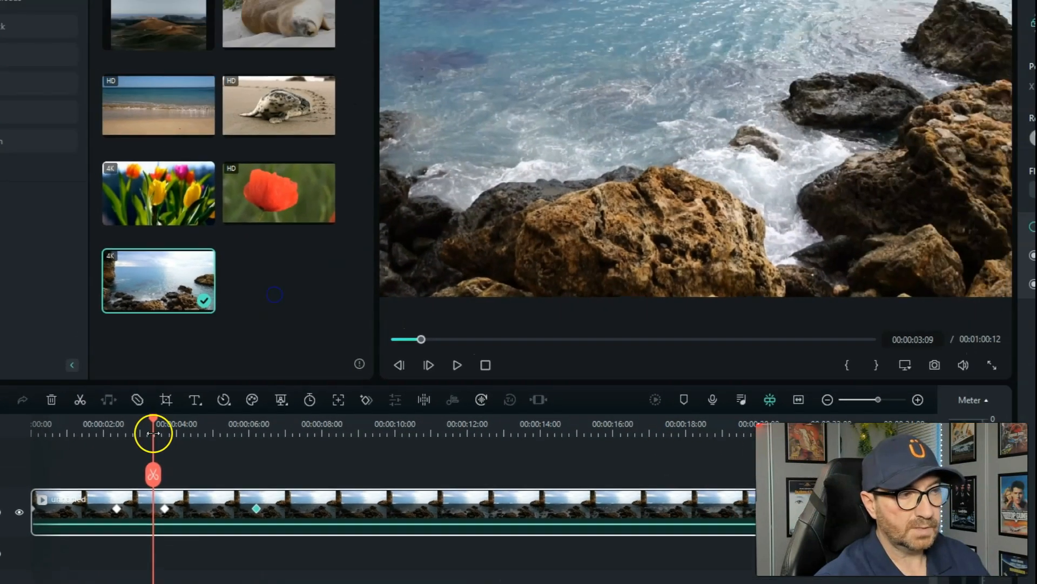
key("space")
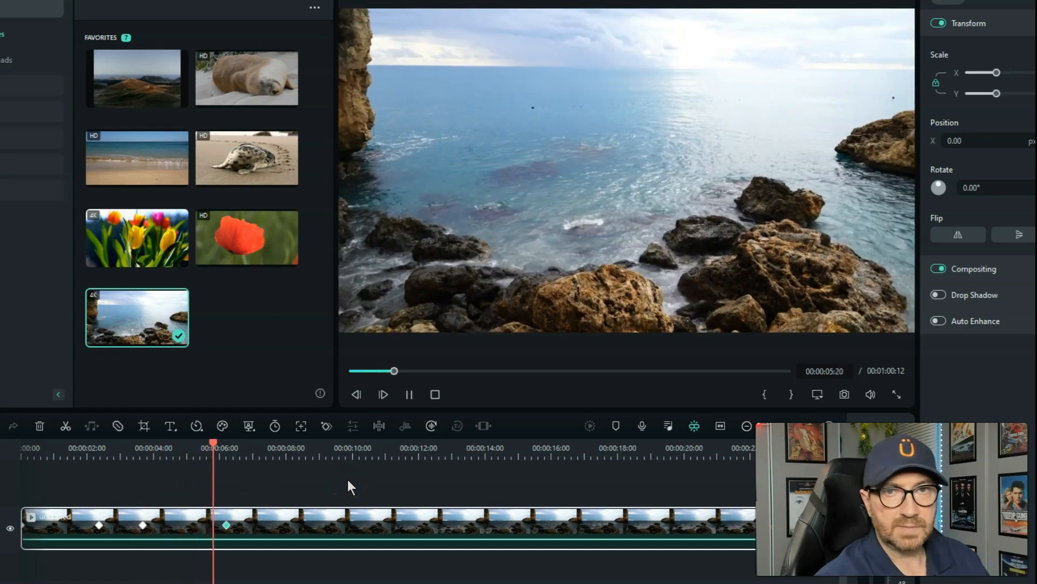
Move the last Transform keyframe just past 00:00:10:00 and play the clip through the lengthened zoom-out
left_click(229, 524)
left_click_drag(230, 521, 360, 525)
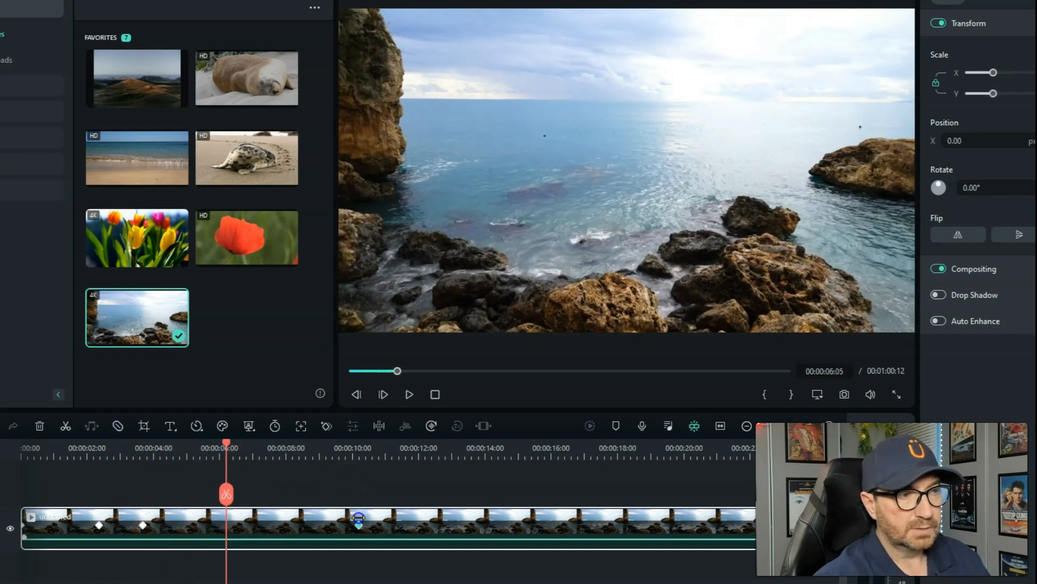
left_click(128, 455)
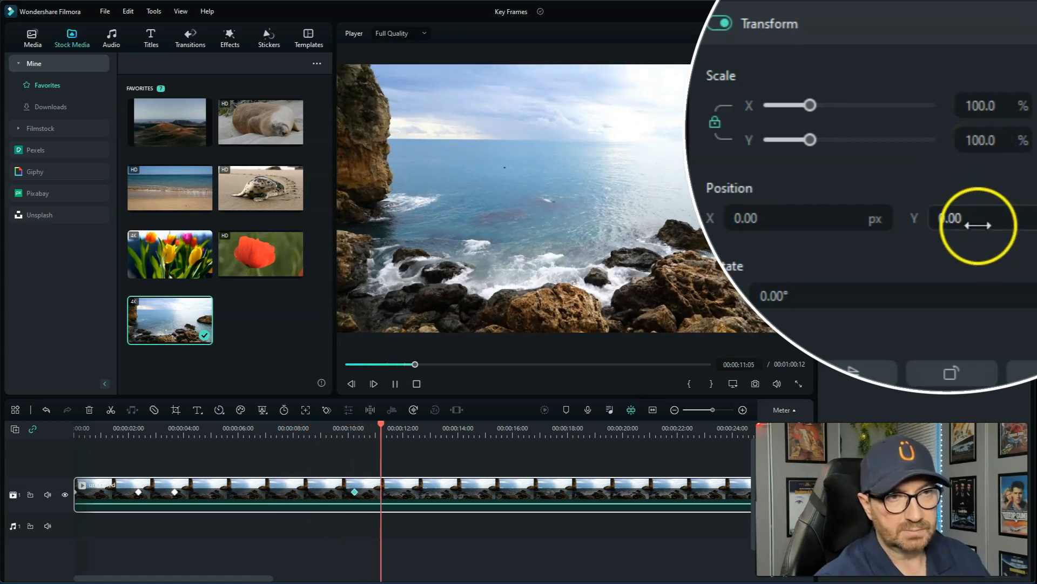
key("space")
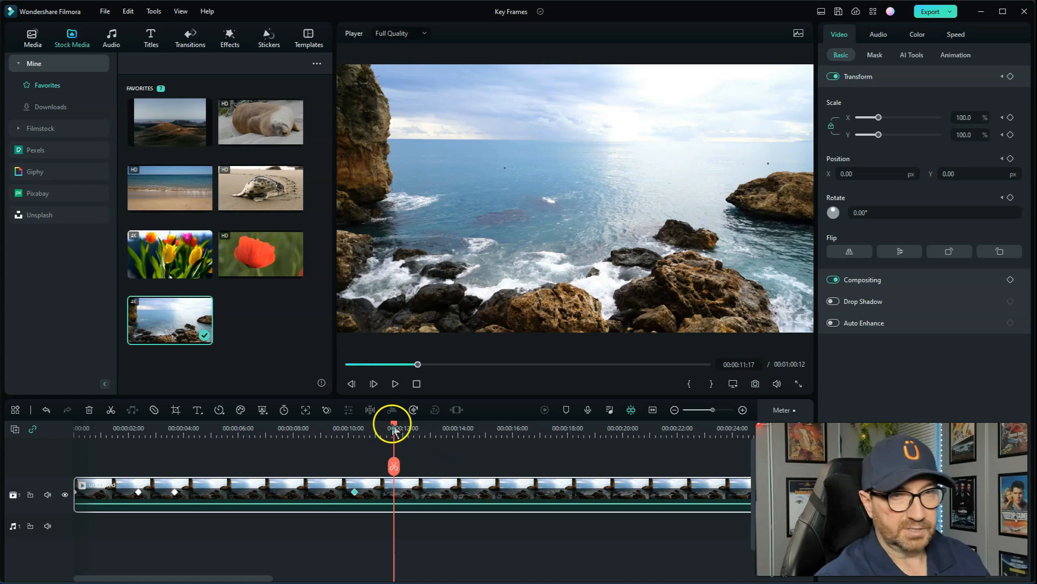
Delete all four Transform keyframes from the clip, working from the last one back to the one at the start
left_click_drag(392, 428, 378, 430)
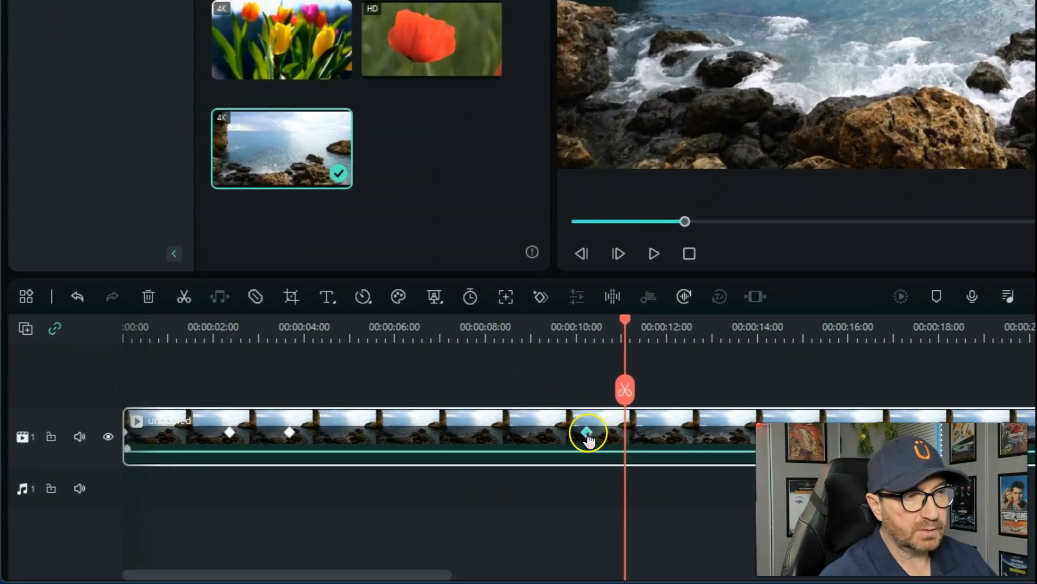
left_click(354, 492)
key("Delete")
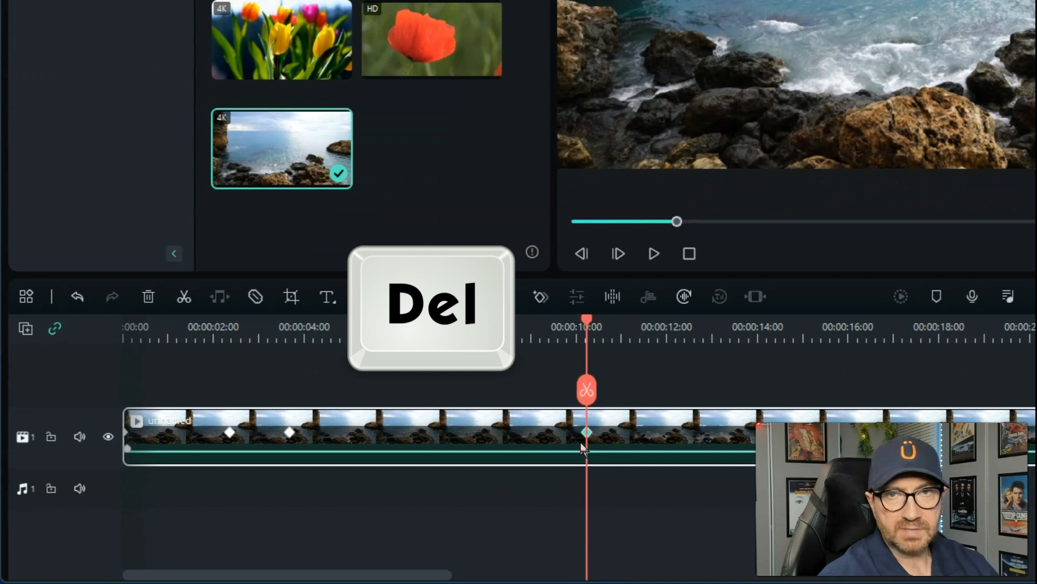
left_click(289, 432)
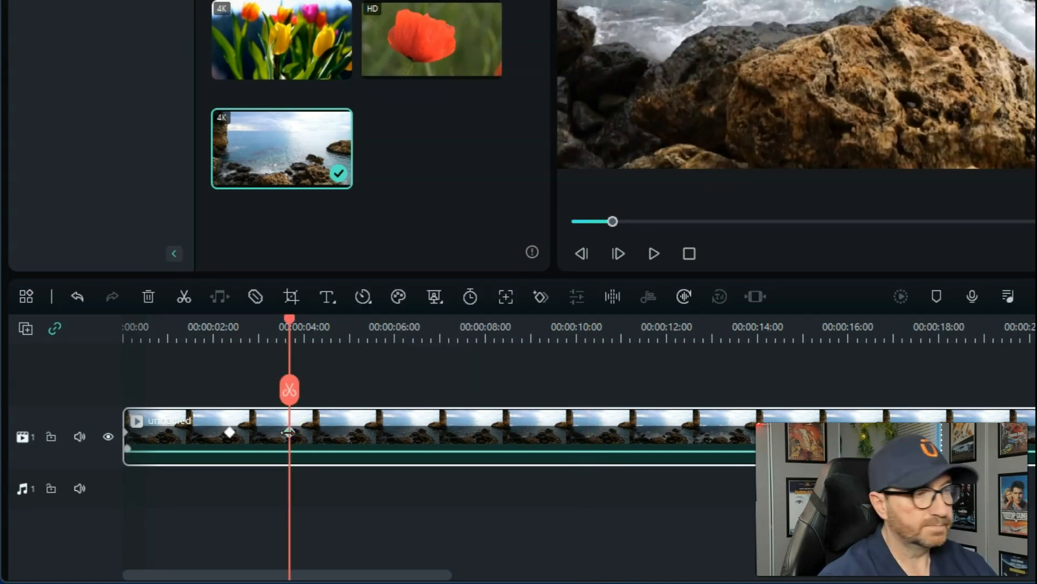
left_click(230, 432)
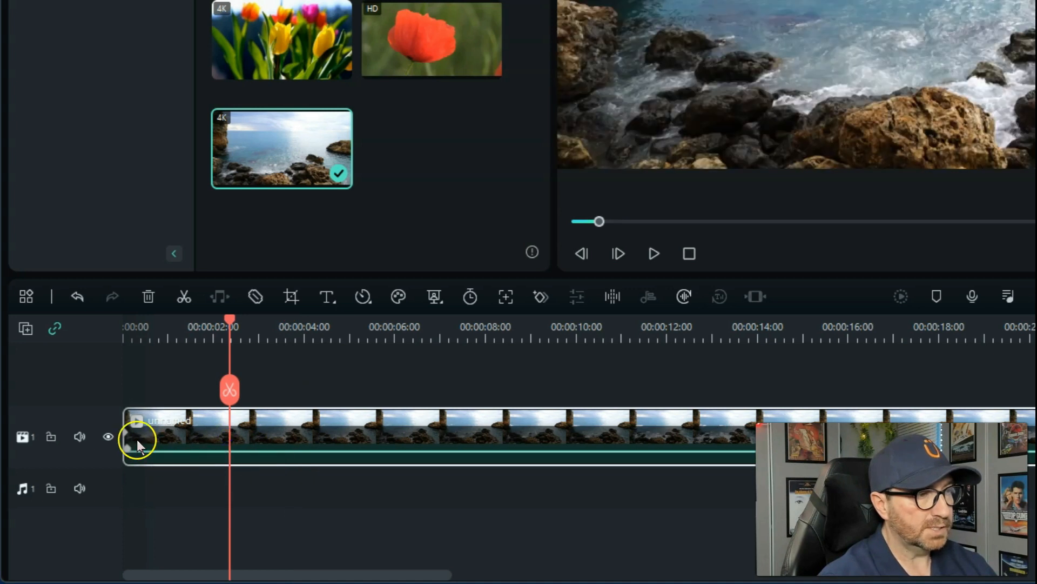
left_click(123, 431)
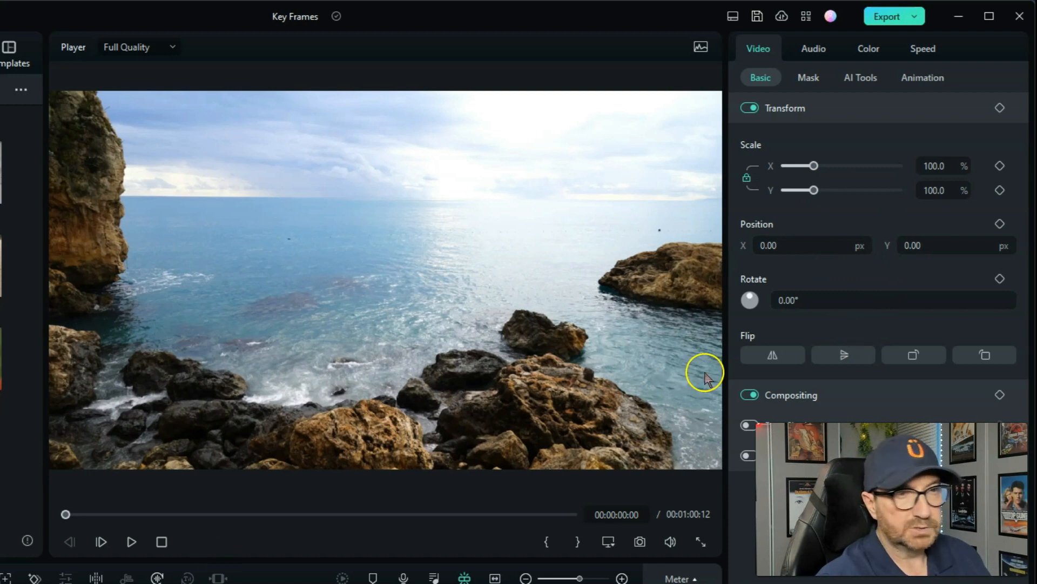
Add Transform keyframes at the clip's start and at 00:00:02:14, setting the scale to 167.6% at the second one
left_click(1000, 108)
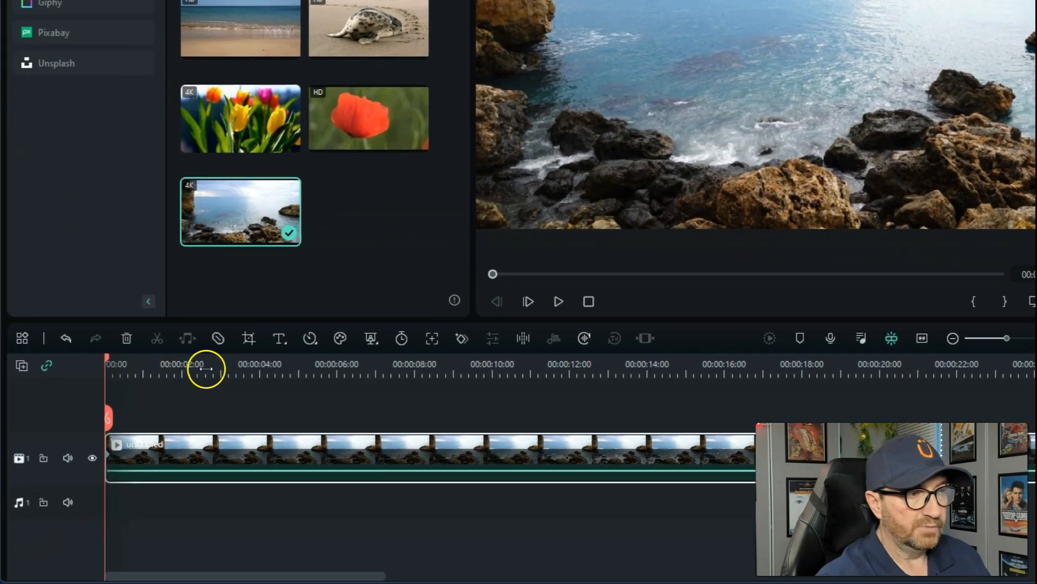
left_click(205, 371)
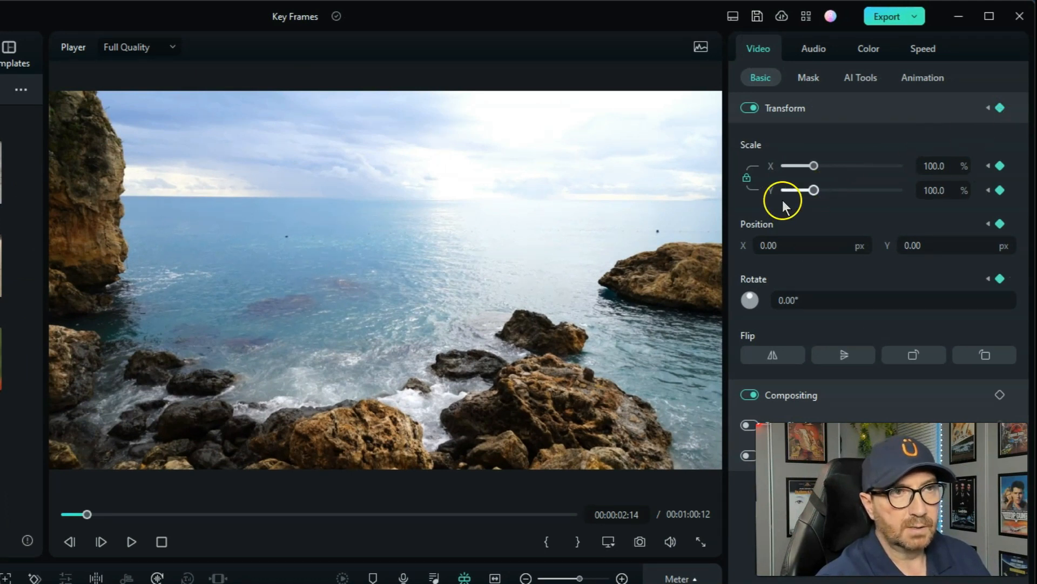
left_click_drag(815, 192, 833, 192)
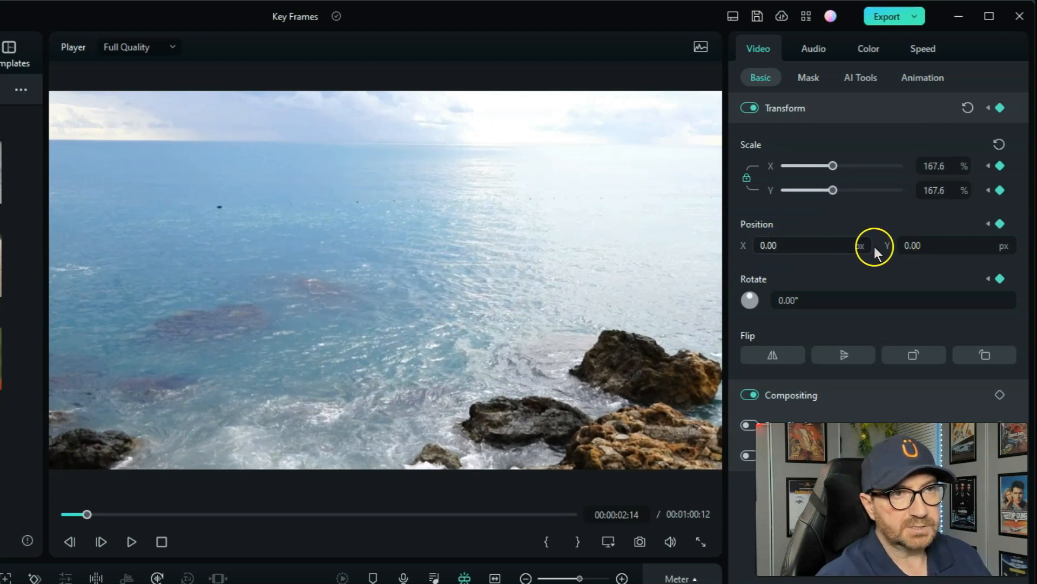
At 00:00:02:14, set the clip's position to X 105 px and Y 67 px and its rotation to 42°
left_click_drag(791, 249, 799, 250)
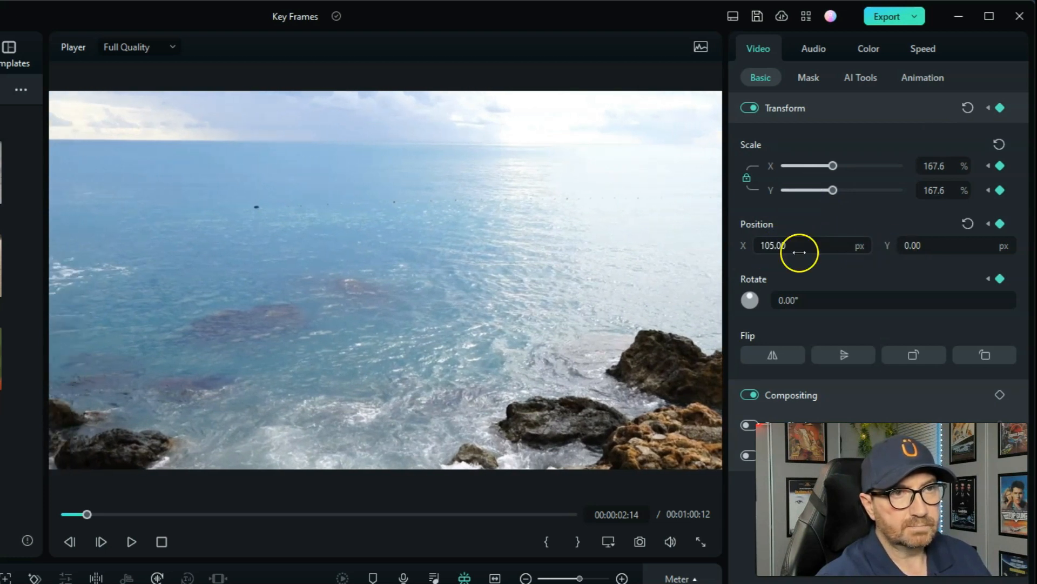
left_click_drag(917, 247, 920, 247)
left_click(785, 301)
type("28")
key("Return")
left_click_drag(784, 308, 793, 308)
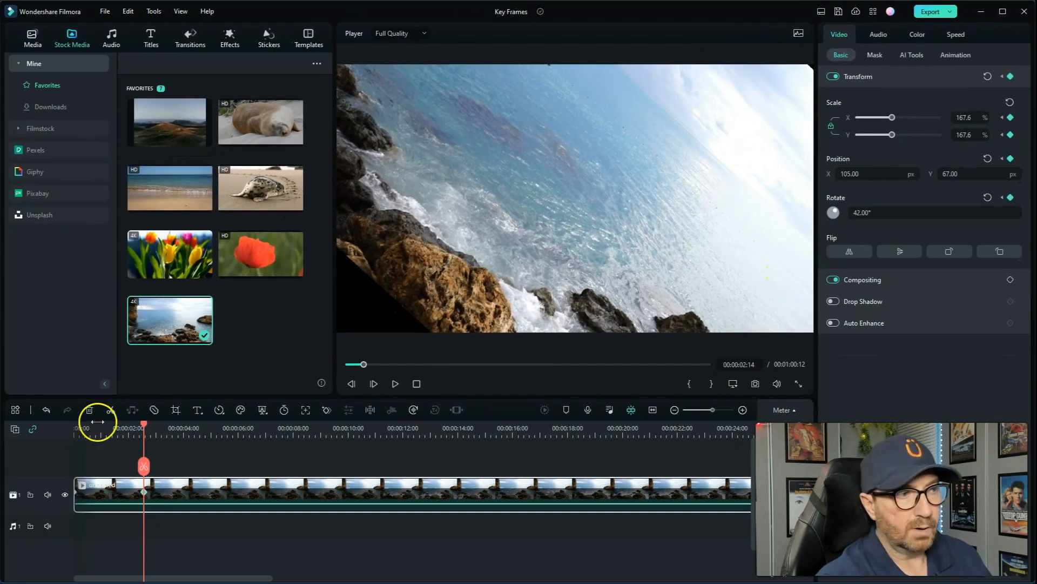
Play the clip from the start to review the combined zoom, shift and rotation, stopping around 00:00:03:13
left_click_drag(141, 424, 48, 445)
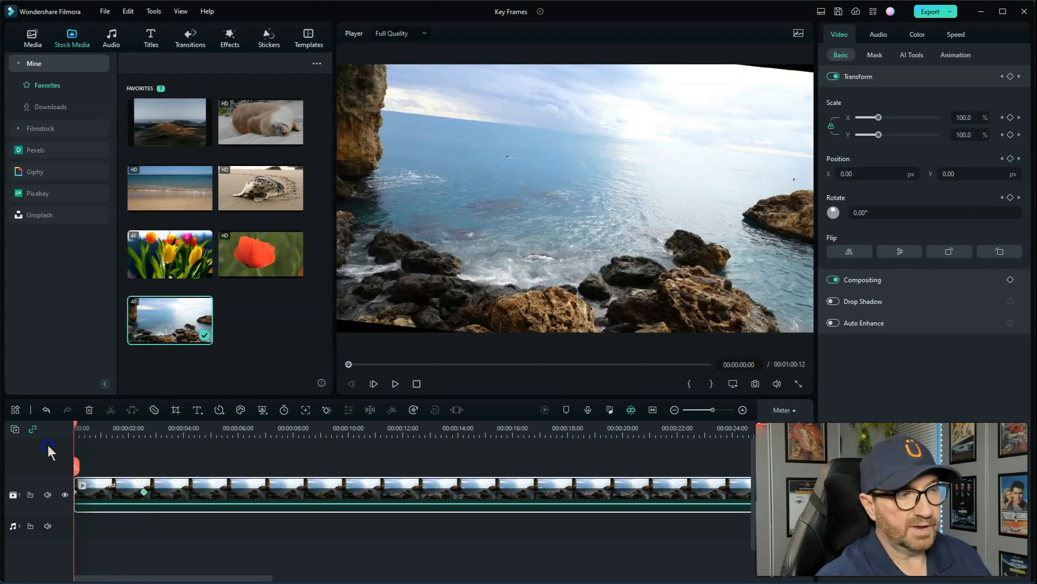
key("space")
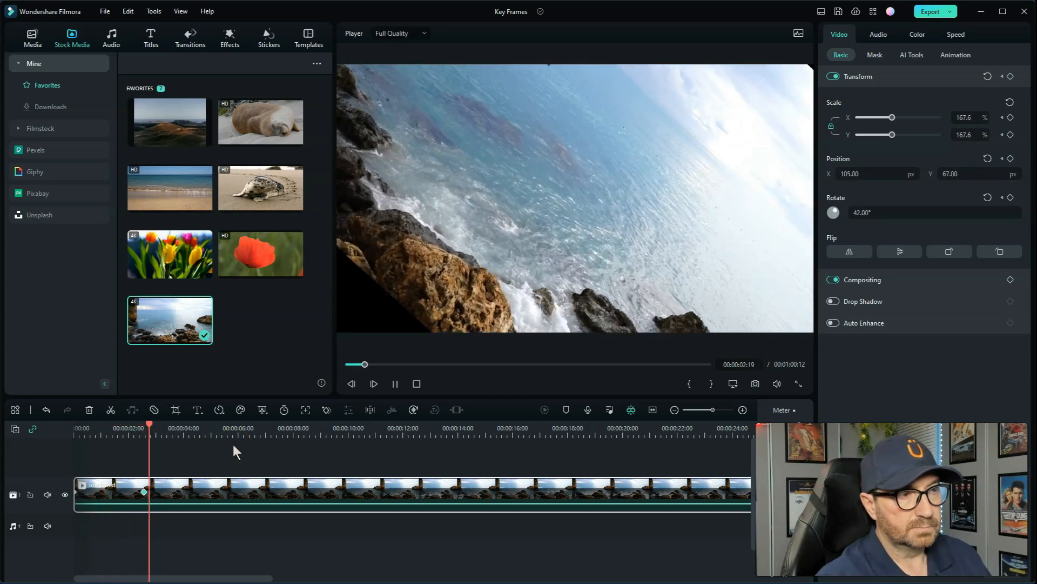
left_click(177, 429)
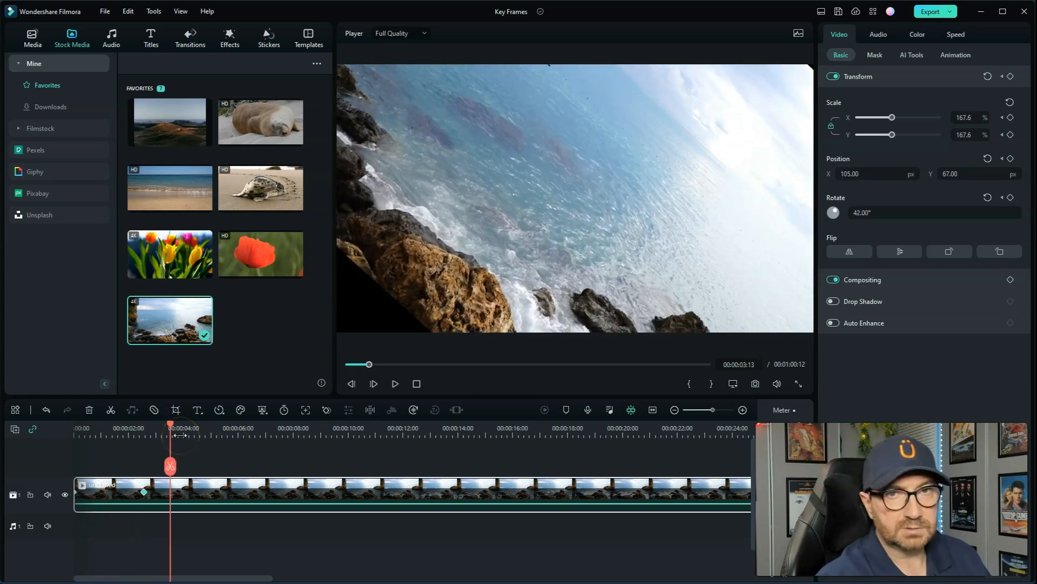
Add Transform keyframes at 00:00:04:01 and 00:00:05:00, resetting all Transform values to their defaults at the second one
left_click(177, 431)
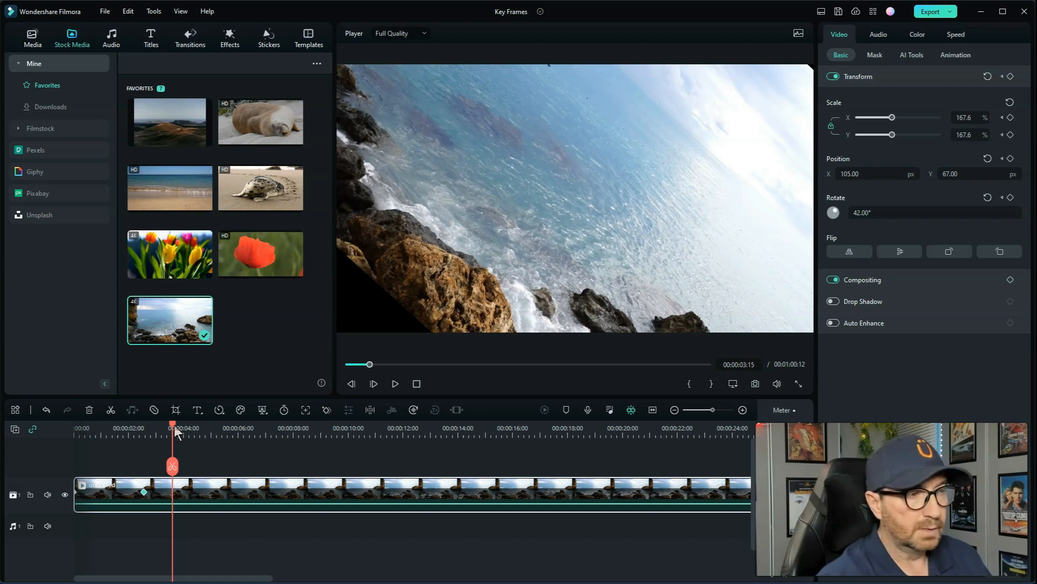
left_click_drag(174, 430, 186, 430)
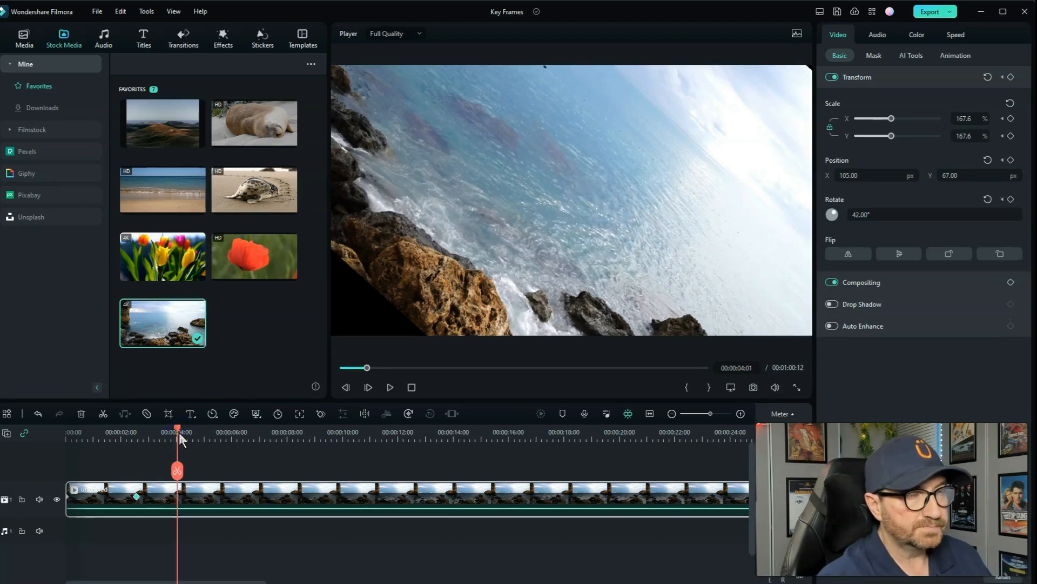
left_click(1011, 77)
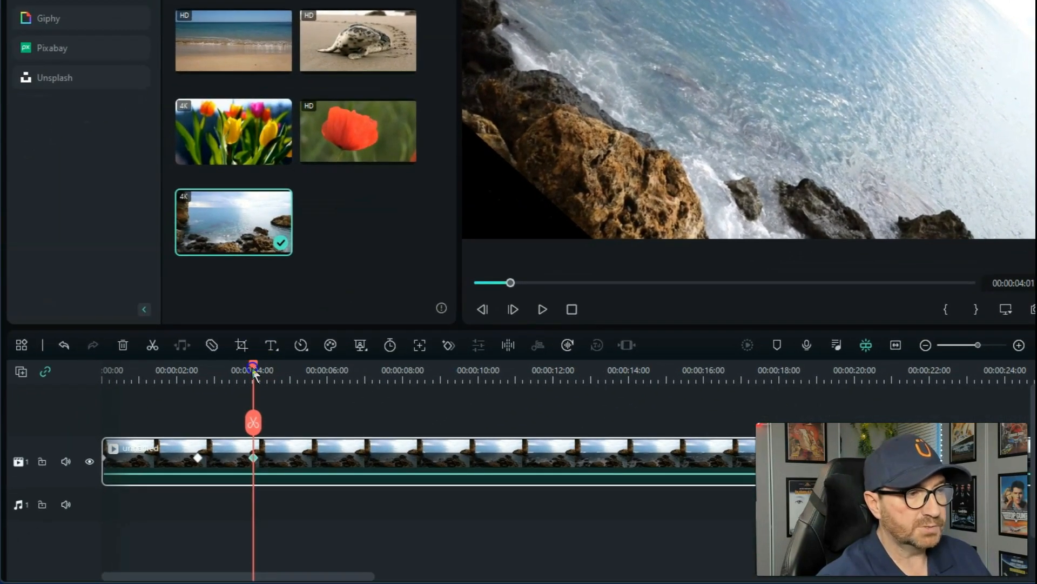
left_click_drag(251, 367, 290, 370)
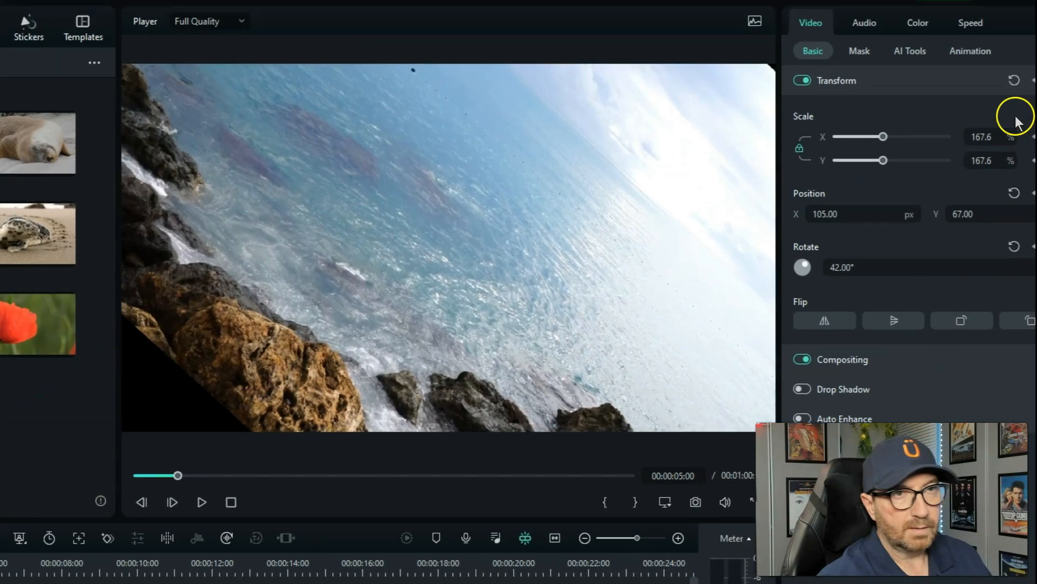
left_click(1000, 105)
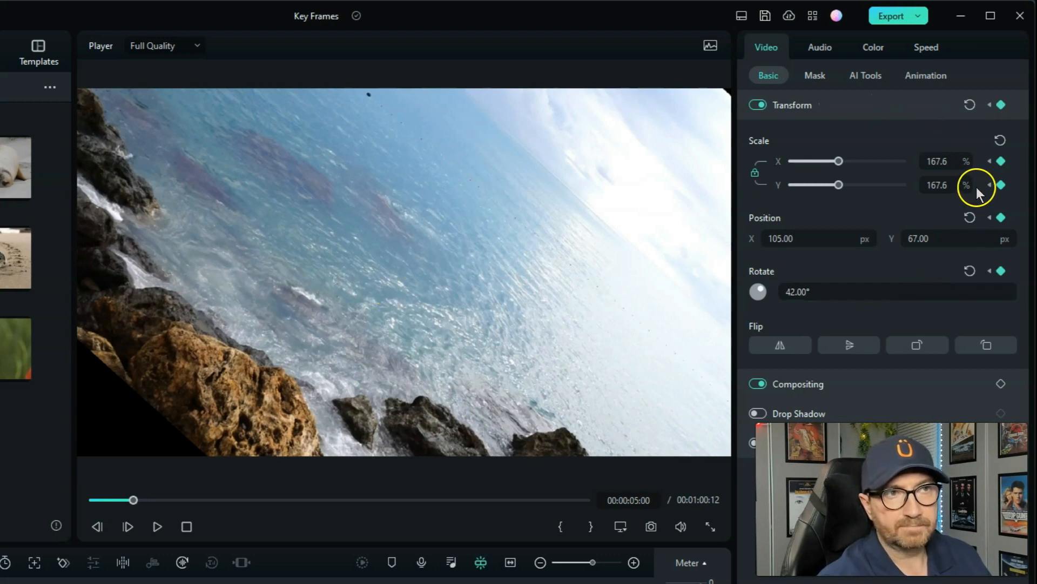
left_click(970, 106)
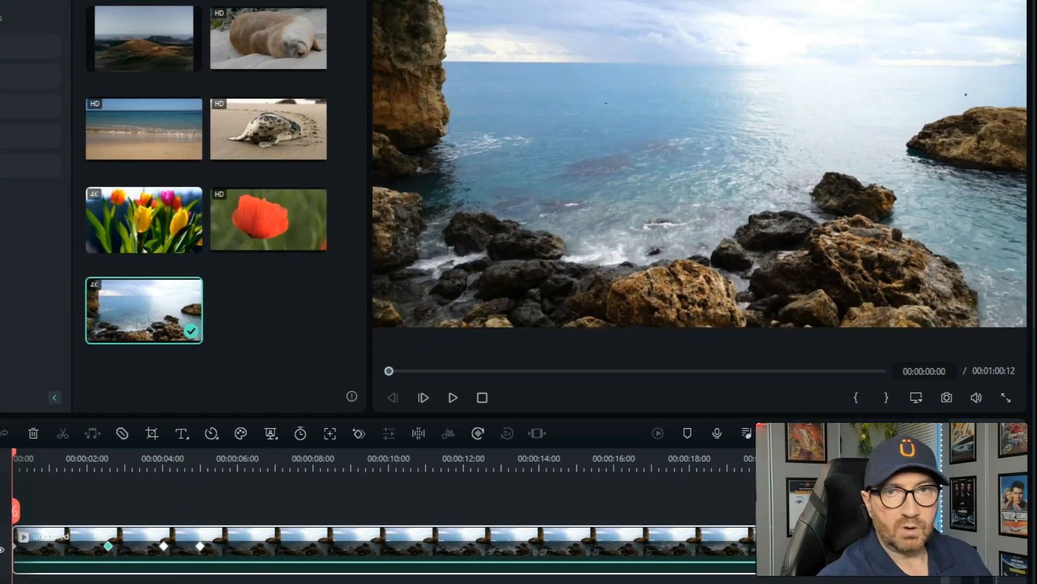
Step through the four keyframes in order from the clip's start to 00:00:05:00, and replay the whole animation
left_click(15, 546)
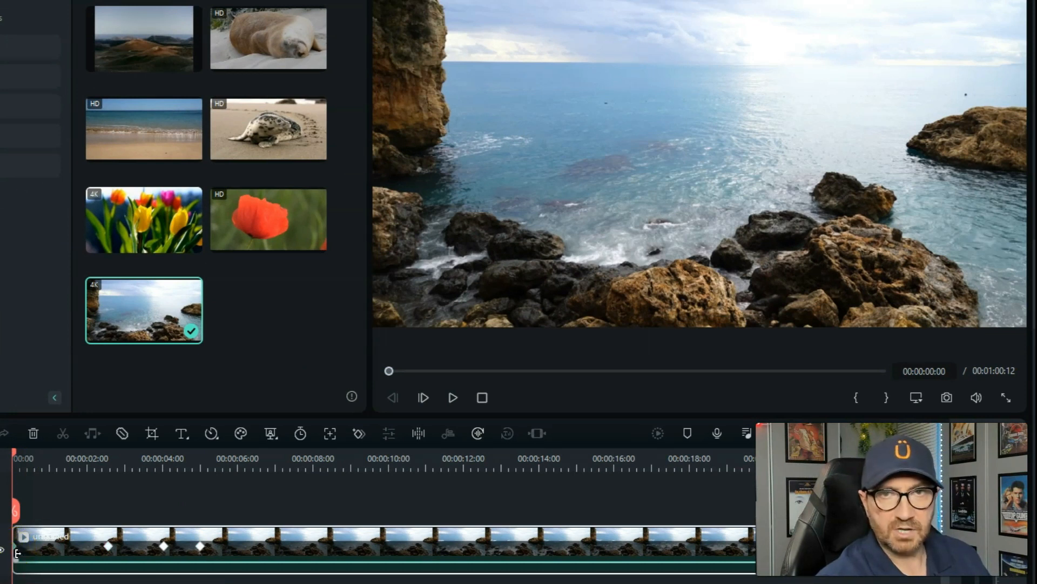
left_click(108, 547)
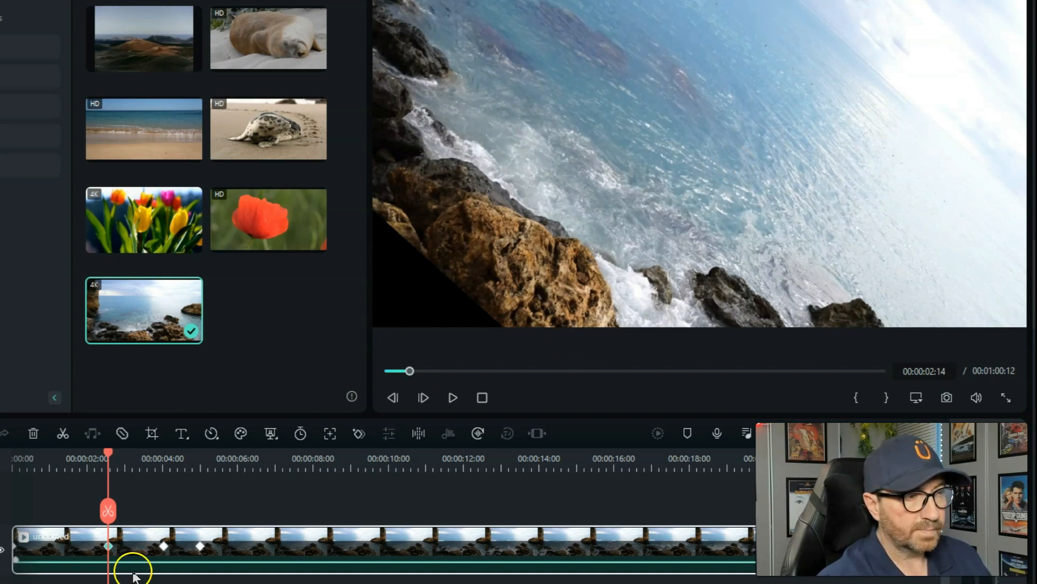
left_click(163, 547)
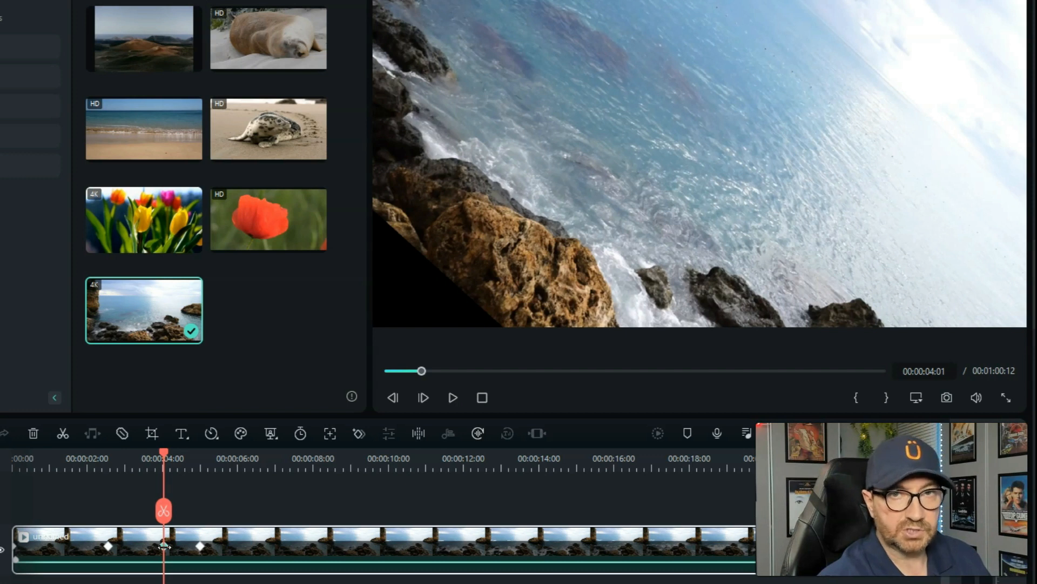
left_click(200, 547)
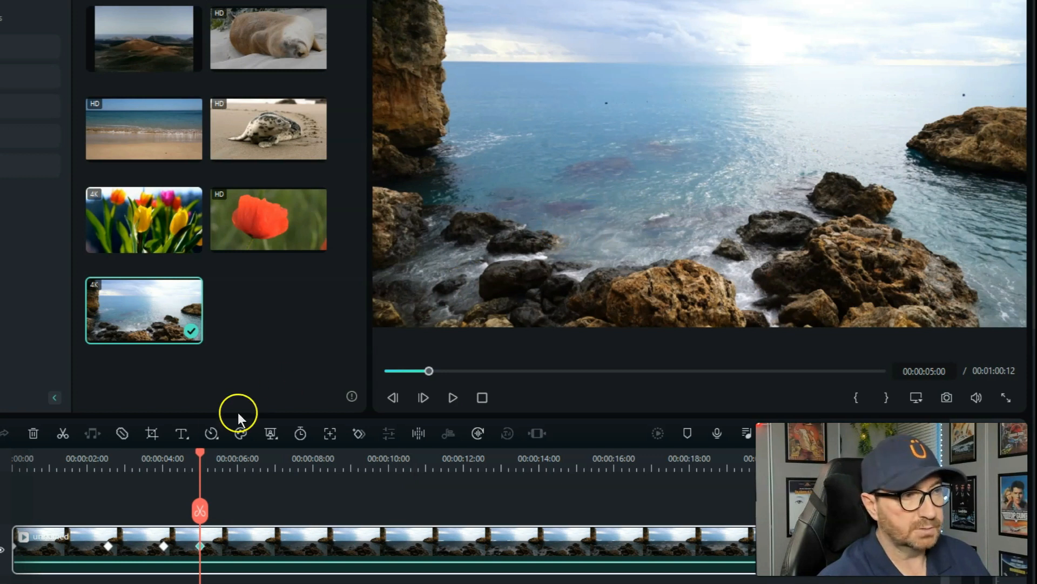
left_click_drag(200, 454, 14, 454)
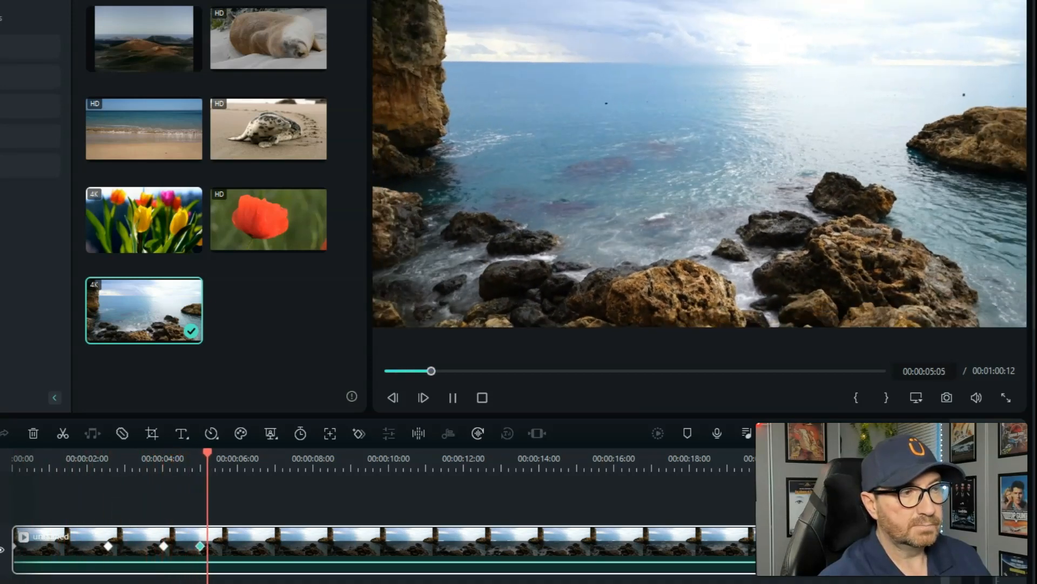
key("space")
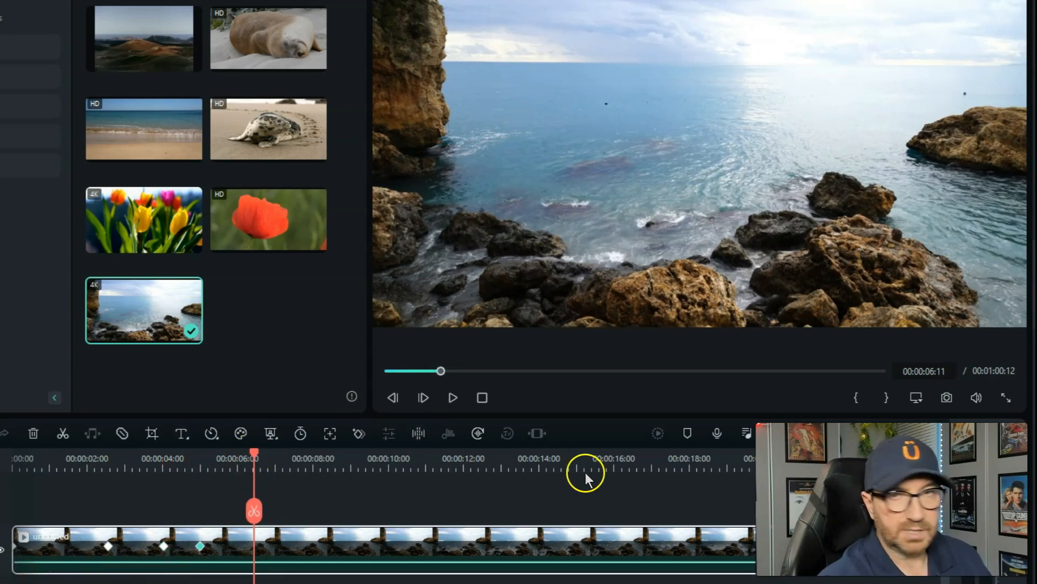
Retime the last three keyframes, moving the fourth to 00:00:09:03, the third just past 00:00:06:00 and the second to 00:00:03:07
left_click(201, 546)
left_click_drag(331, 534, 355, 534)
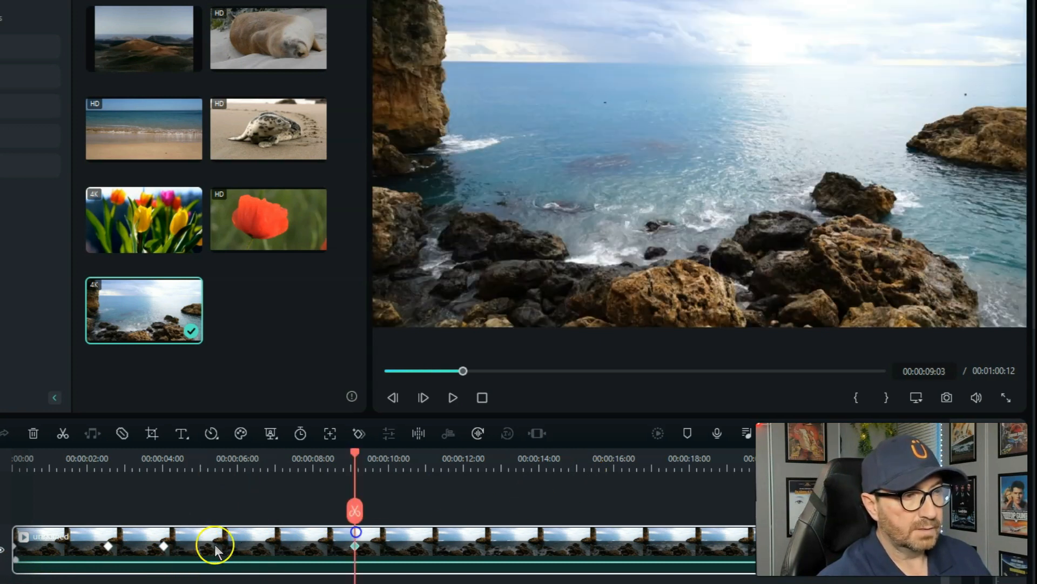
left_click(162, 547)
left_click_drag(162, 547, 249, 543)
left_click(108, 545)
left_click_drag(108, 545, 136, 551)
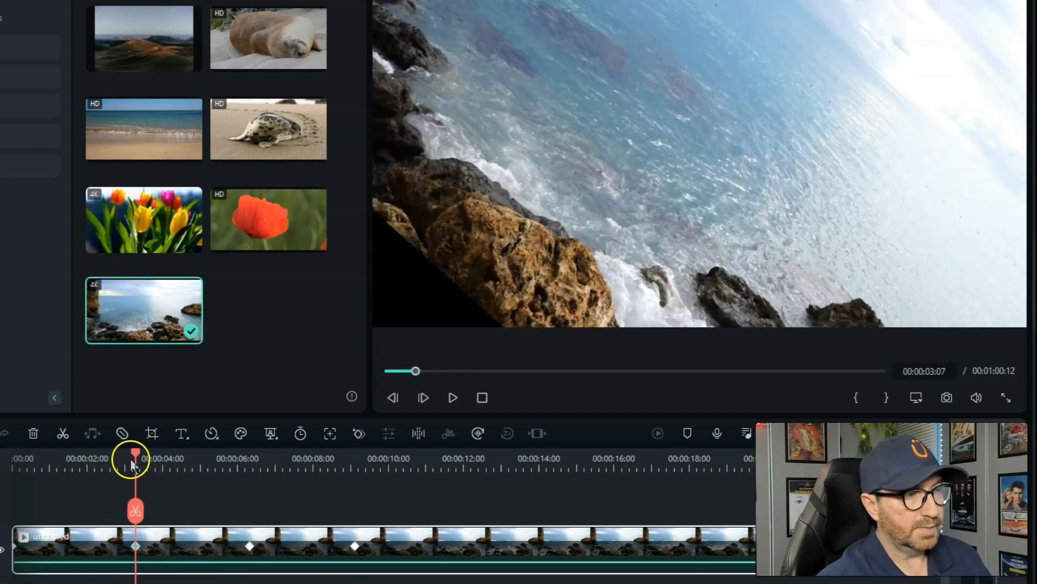
Play the retimed animation from the clip's start, stopping just past the last keyframe
key("Home")
key("space")
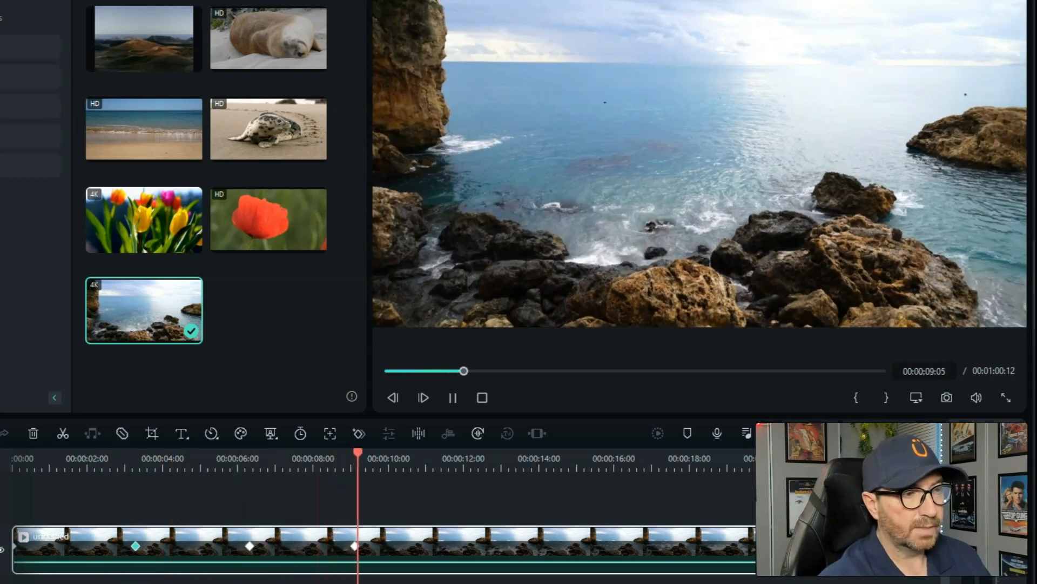
key("space")
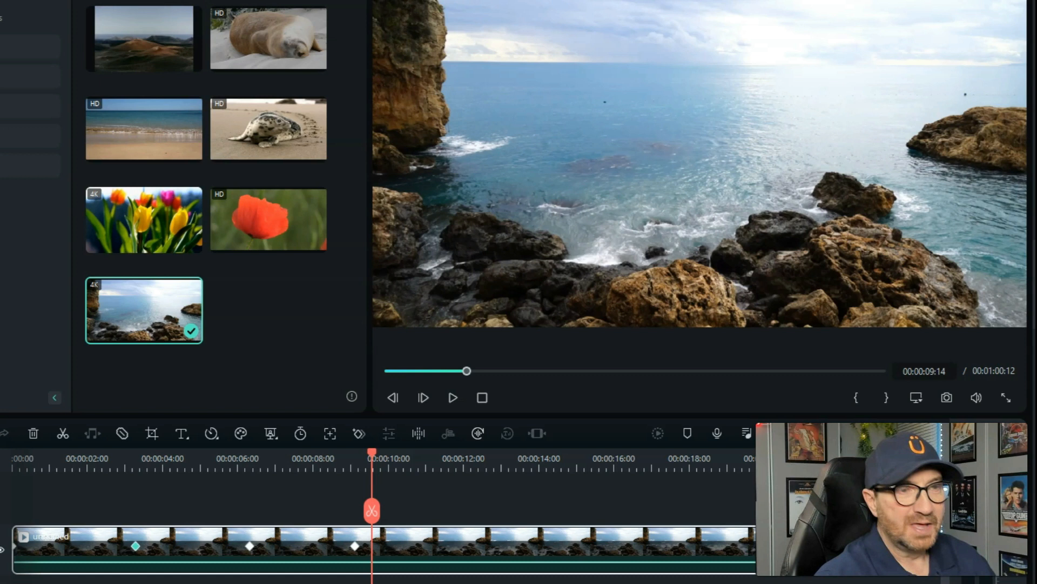
Delete all four Transform keyframes from the seascape clip, working from the last one back to the one at the start
left_click(355, 546)
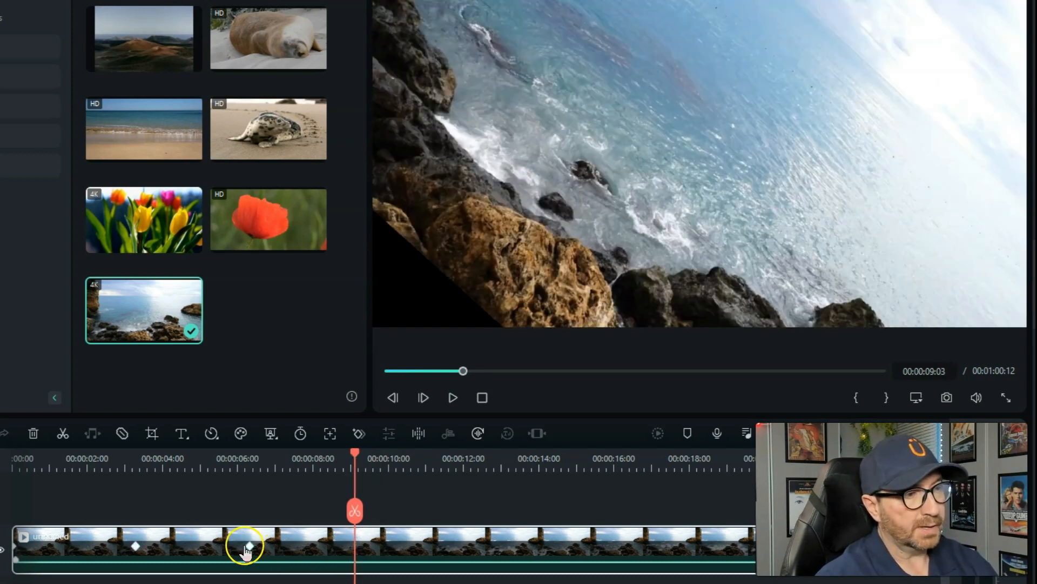
left_click(249, 546)
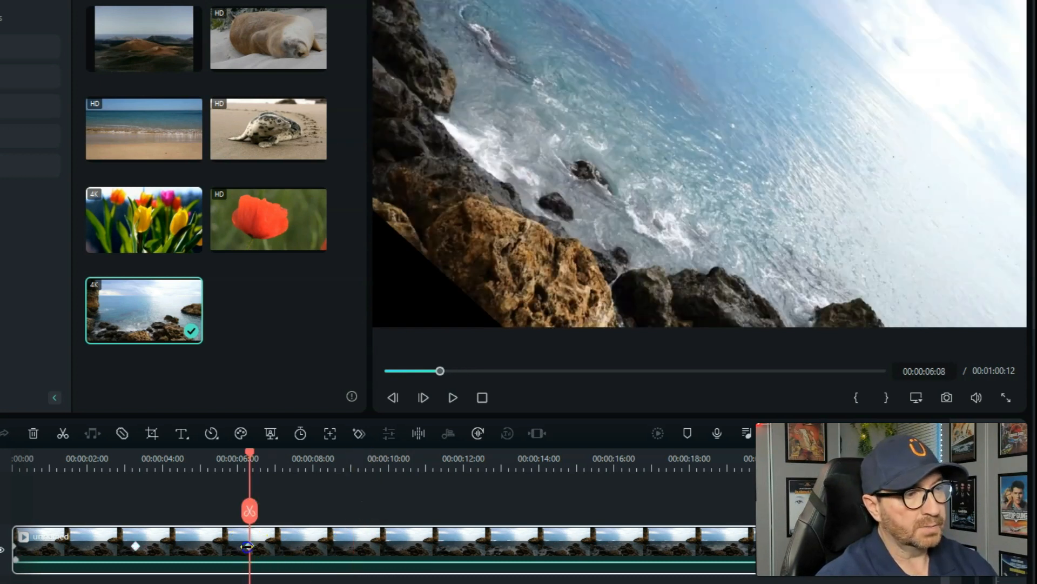
left_click(135, 546)
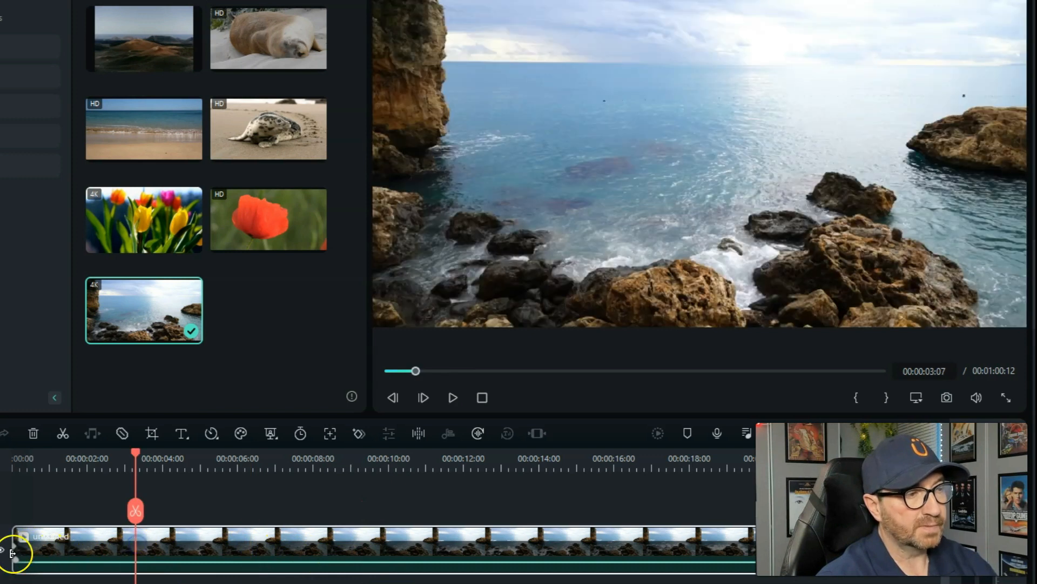
left_click(17, 551)
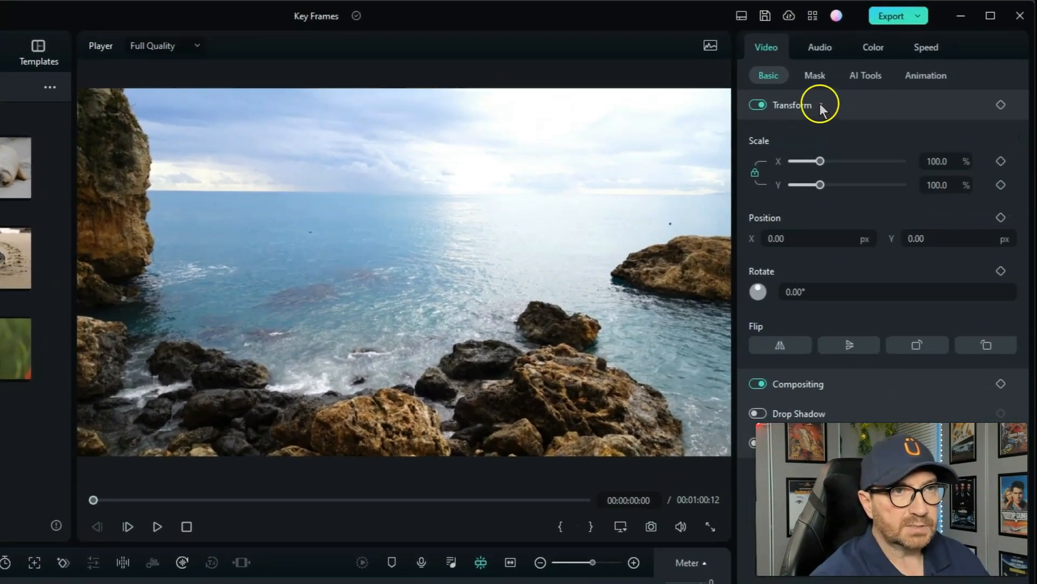
Expand the Compositing settings and keyframe Opacity at the clip's start and at 00:00:02:09, lowering it to 50.4% at the second keyframe
left_click(821, 105)
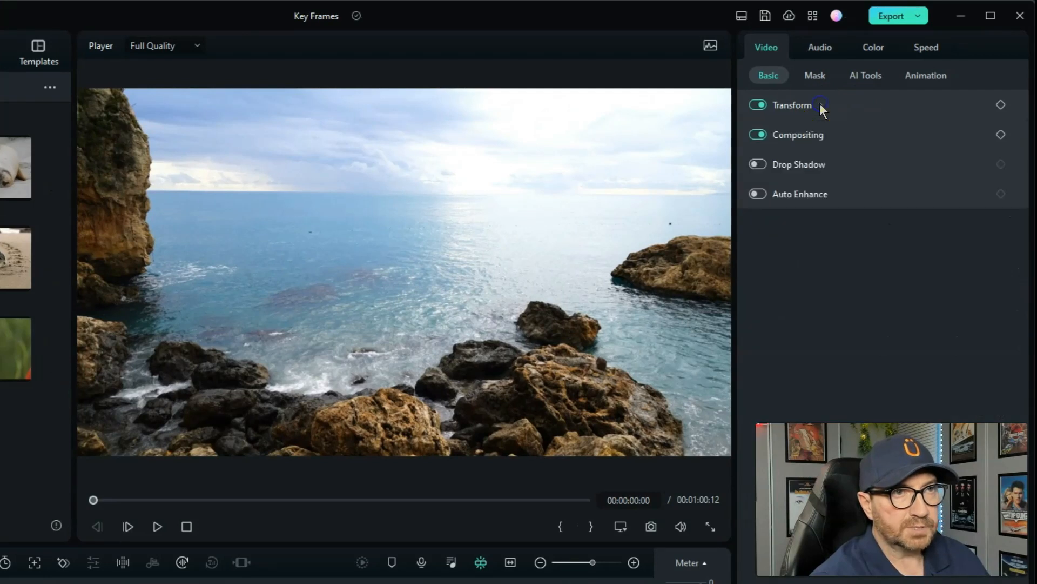
left_click(831, 134)
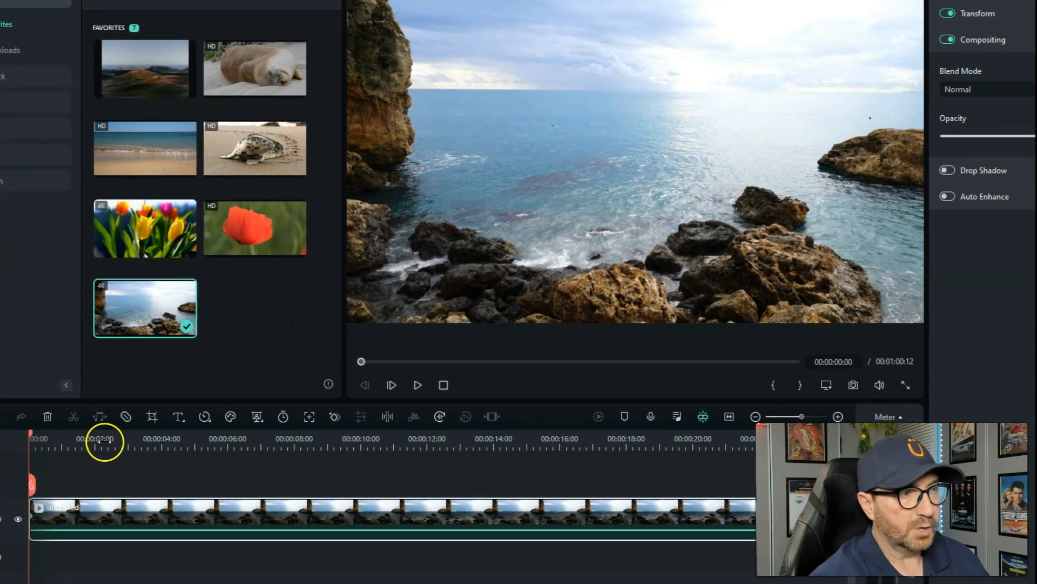
left_click(83, 454)
left_click(1005, 197)
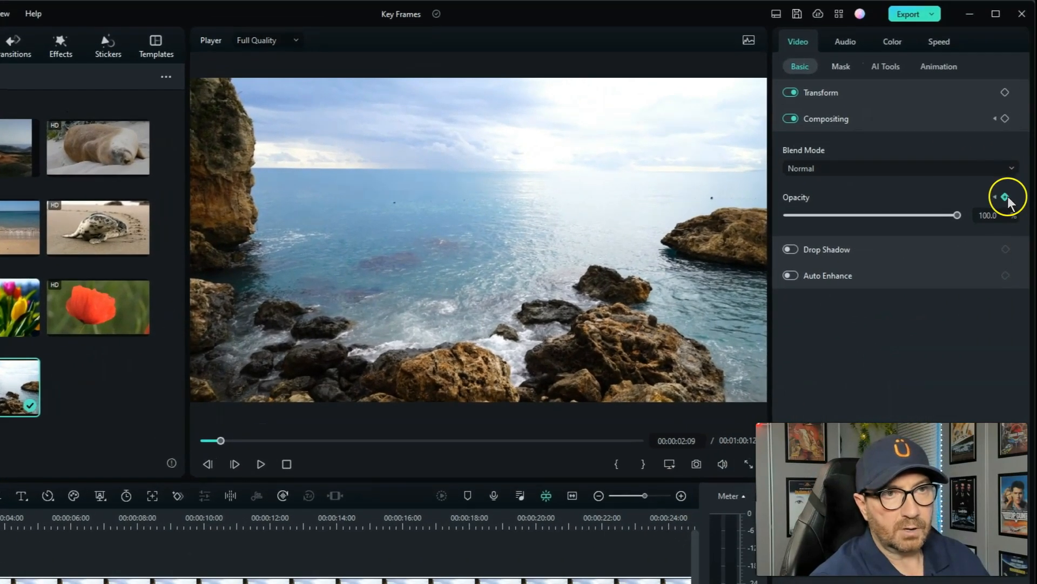
left_click_drag(955, 215, 873, 224)
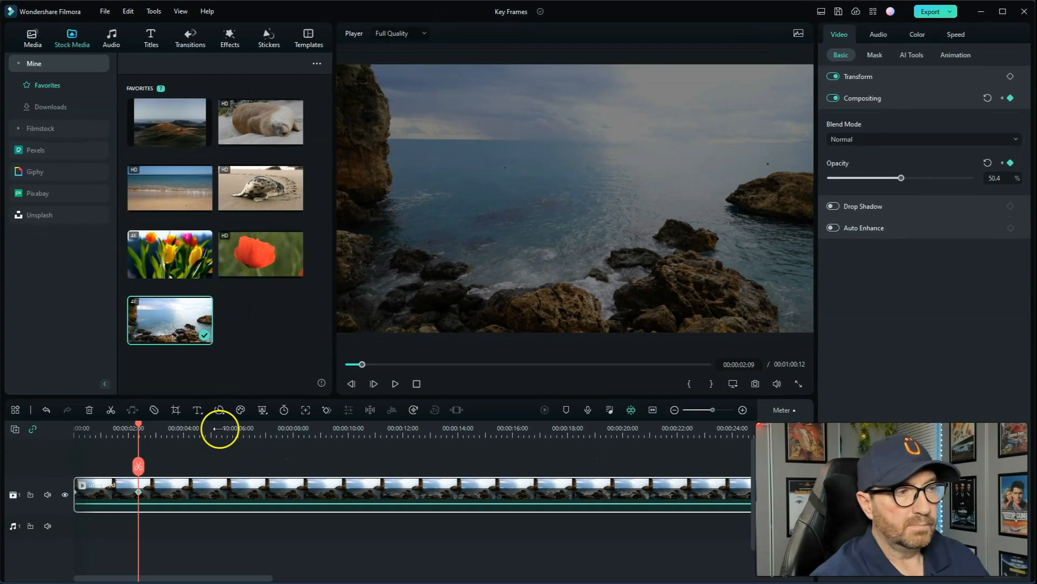
Add Opacity keyframes at 00:00:04:08 and 00:00:06:08, keeping 50.4% at the first and raising it to full opacity at the second
left_click(191, 429)
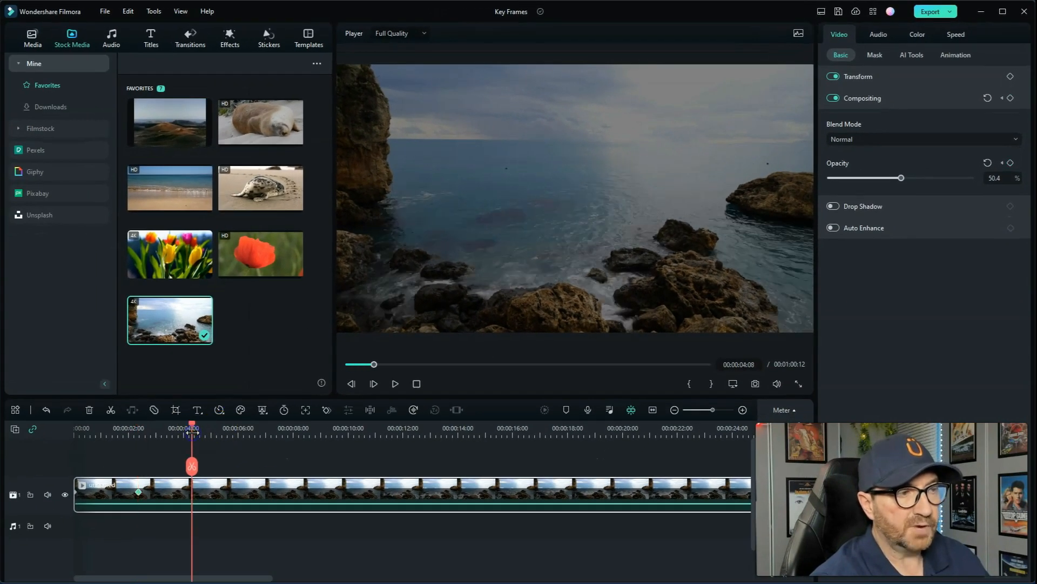
left_click(1010, 163)
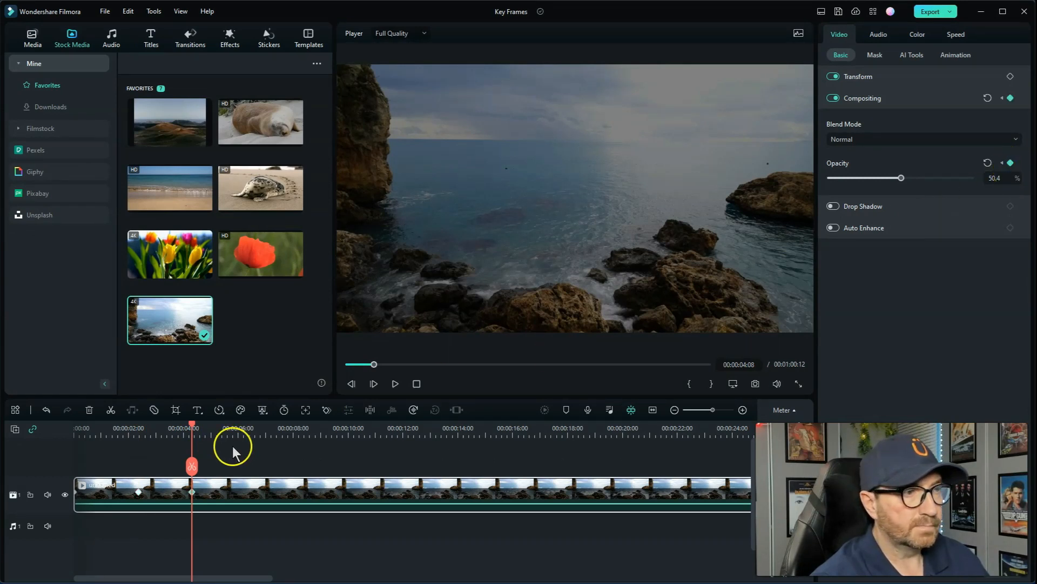
left_click(247, 428)
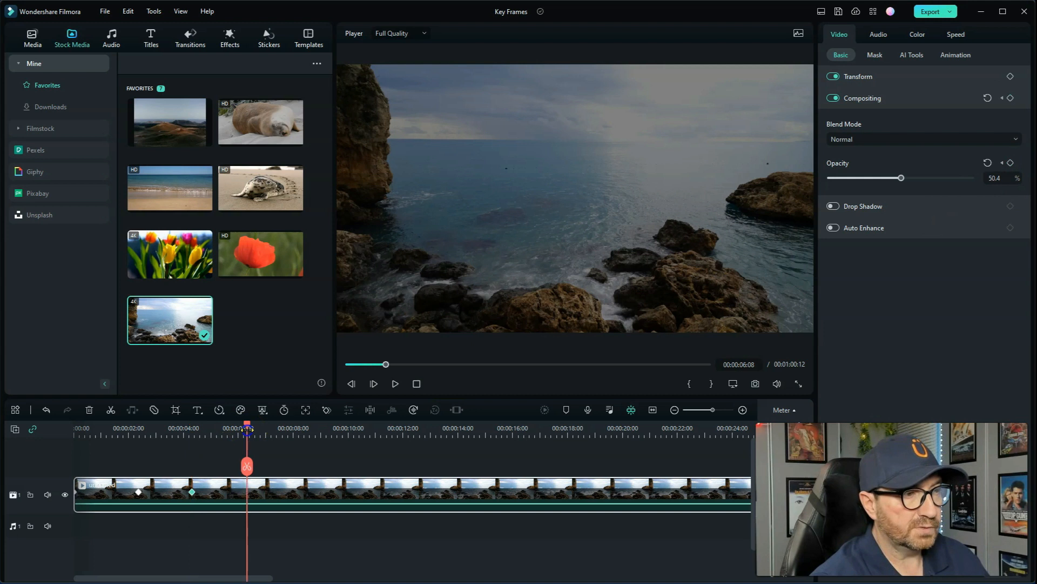
left_click(1010, 163)
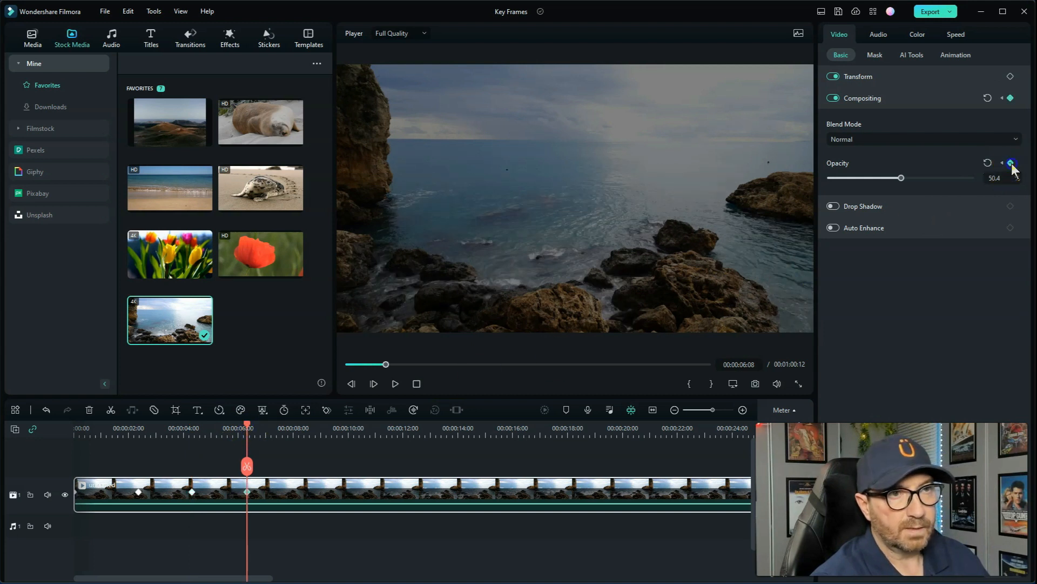
left_click_drag(901, 178, 972, 178)
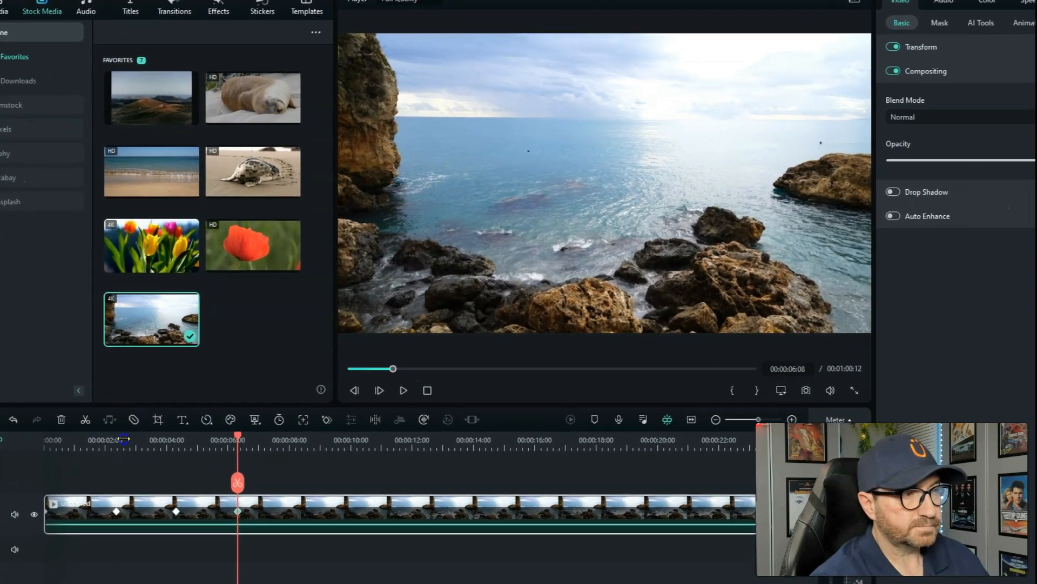
Play the clip from the start to review the opacity fade, stopping just past the last keyframe
left_click(75, 428)
key("space")
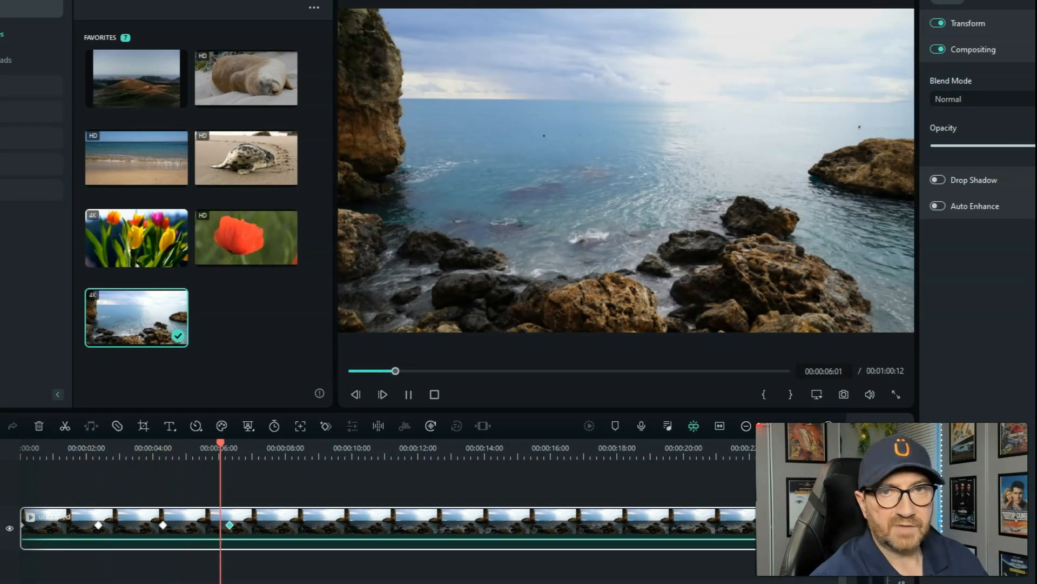
key("space")
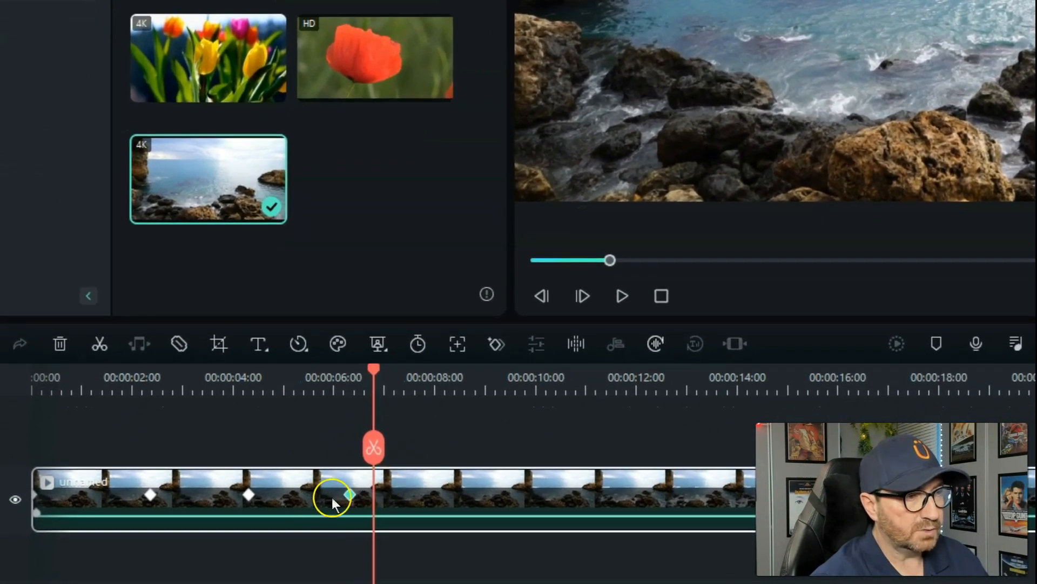
Delete all the Opacity keyframes from the seascape clip, from the last one back to the one at the start
left_click(346, 495)
key("Delete")
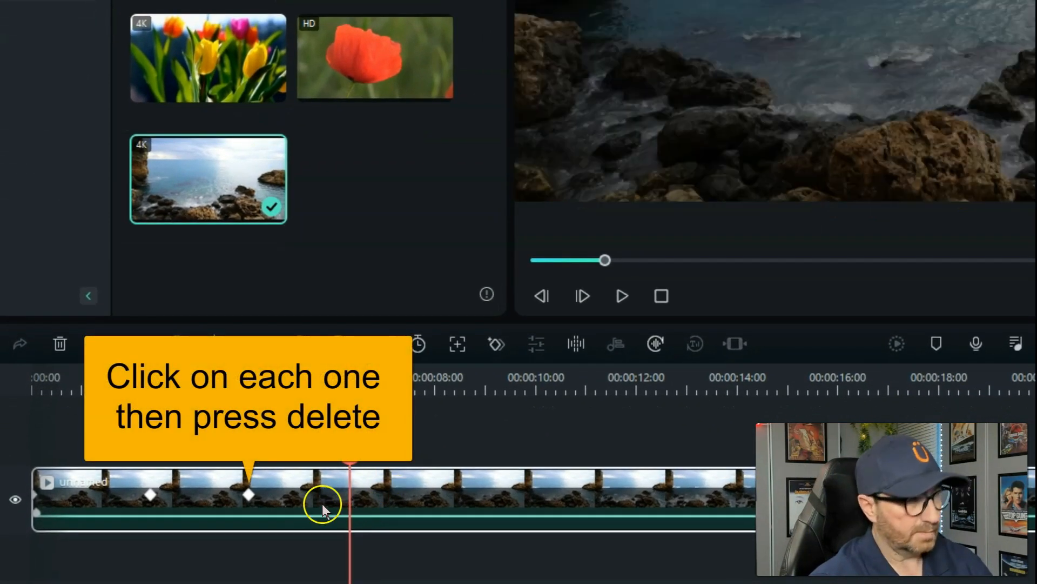
left_click(249, 495)
key("Delete")
left_click(151, 497)
key("Delete")
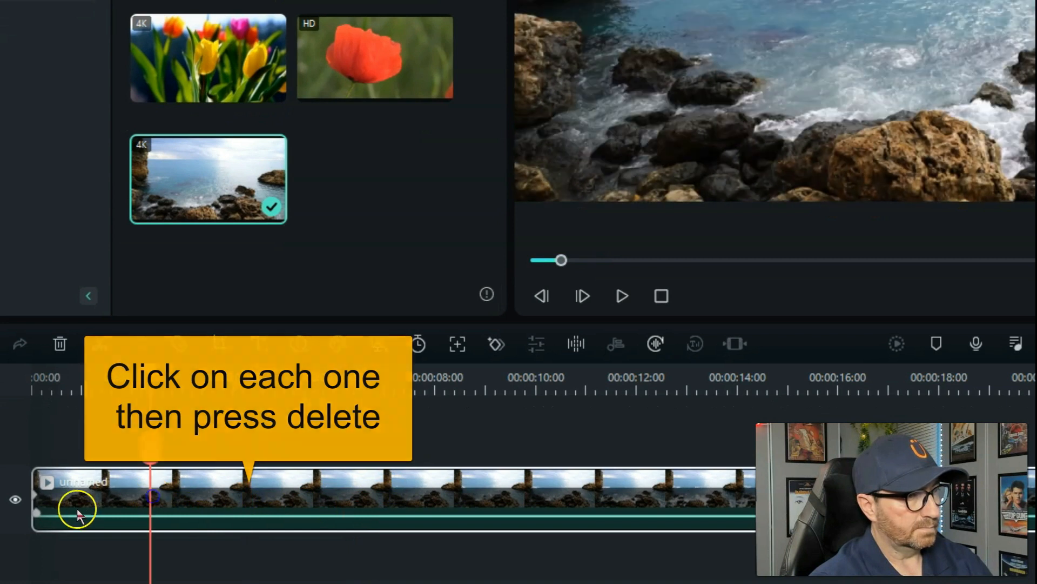
left_click(38, 497)
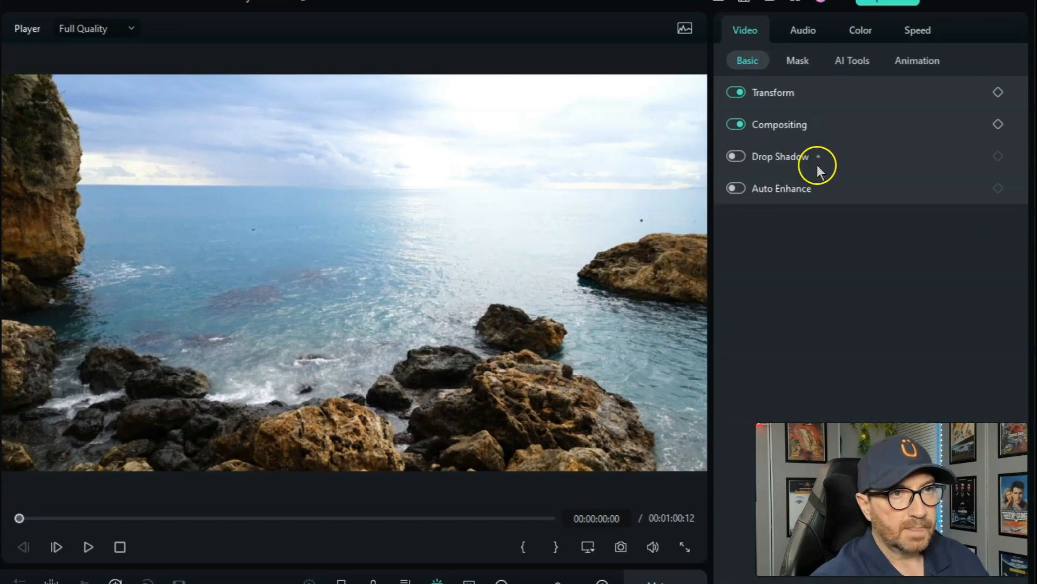
Place the desert hills photo on a track above the seascape from about 00:00:02:15, shrink it to about half size and position it near the upper middle
left_click(818, 157)
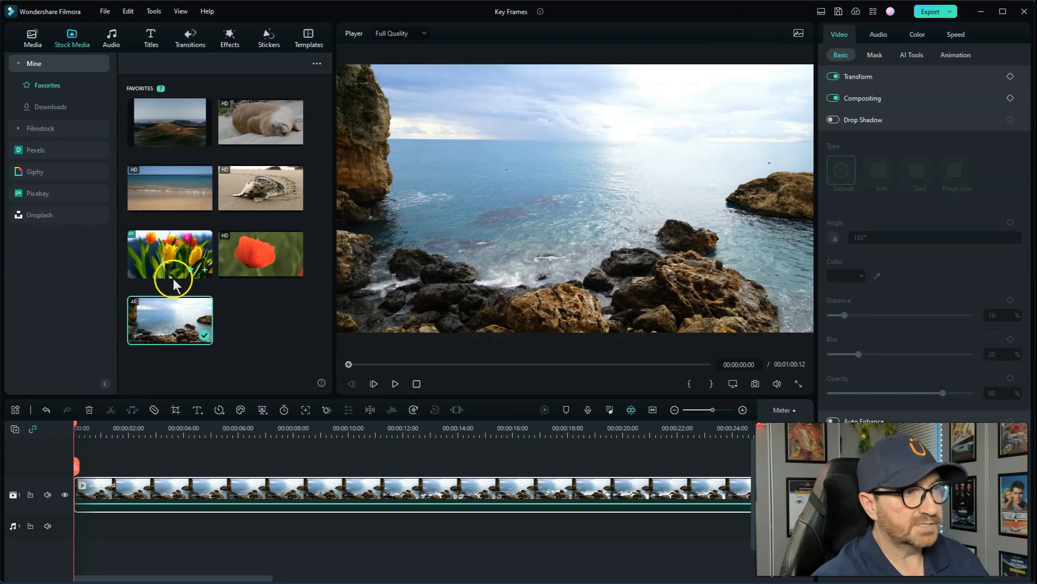
left_click_drag(160, 139, 144, 462)
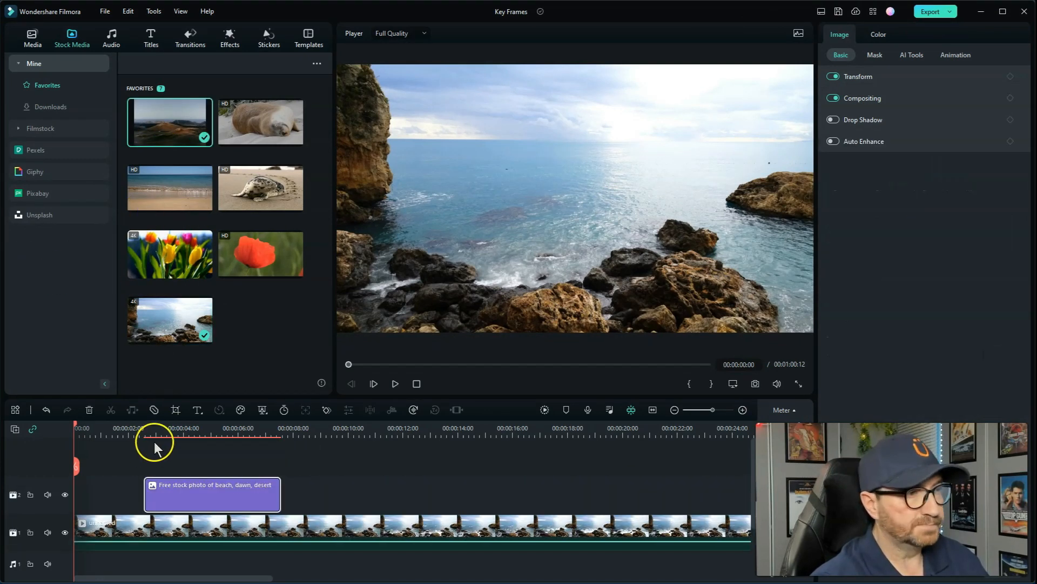
left_click(154, 441)
left_click_drag(159, 425, 177, 430)
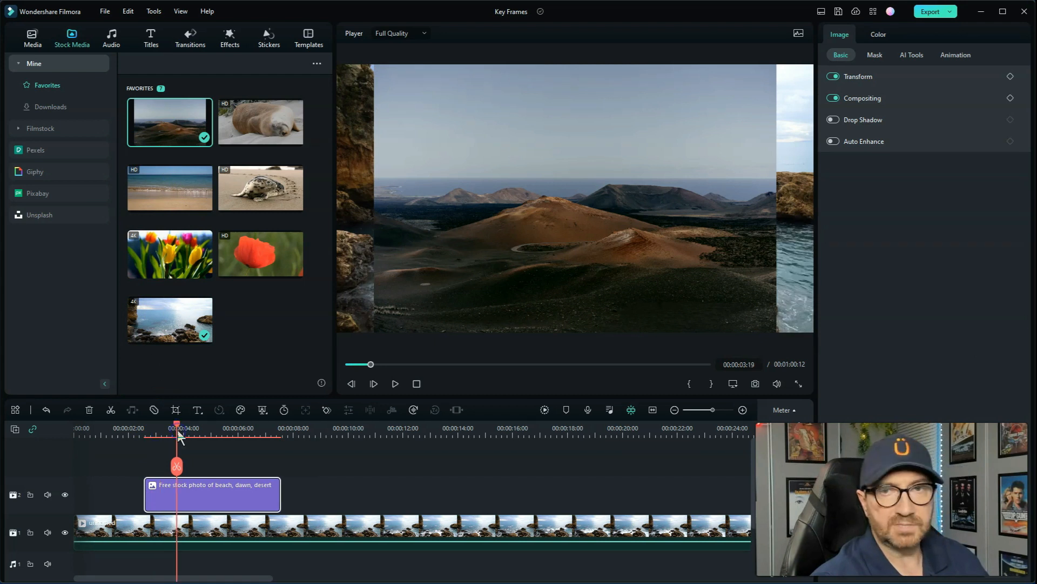
left_click(570, 209)
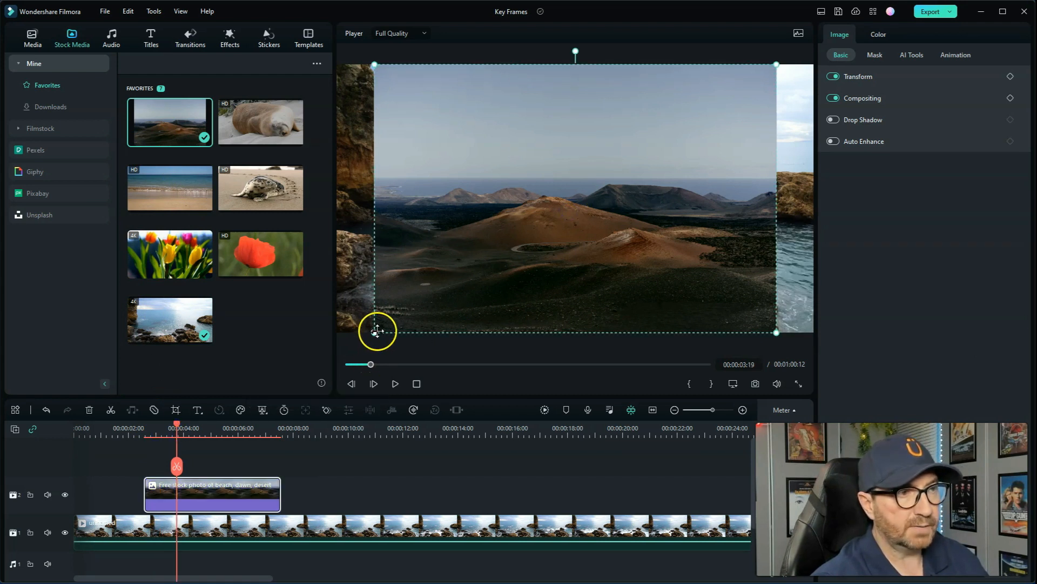
left_click_drag(375, 332, 577, 197)
left_click_drag(673, 122, 551, 159)
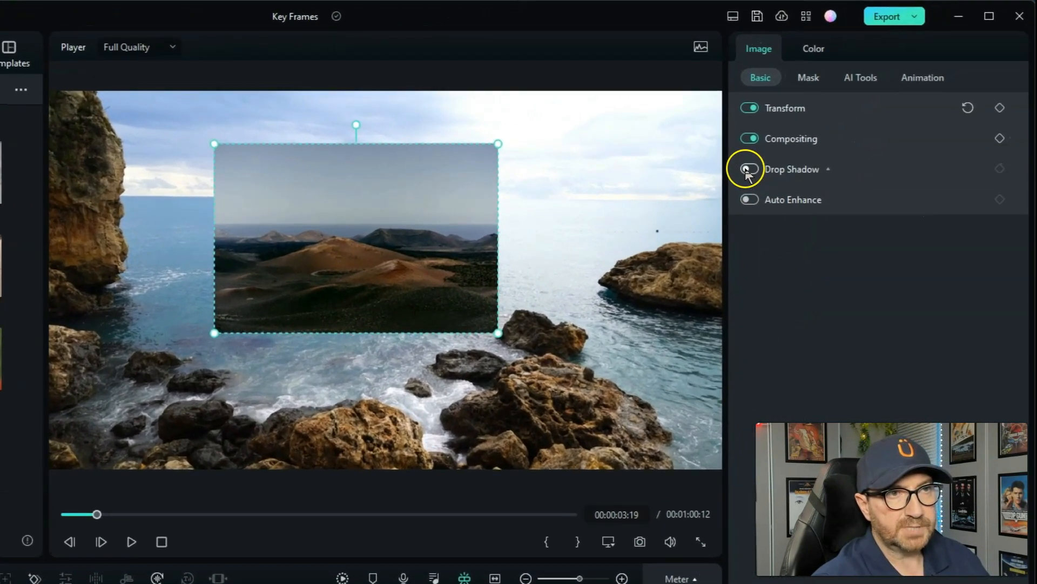
Enable the photo's Drop Shadow, with the photo shifted slightly upward, and add a Drop Shadow keyframe at its start, 00:00:02:15
left_click(748, 169)
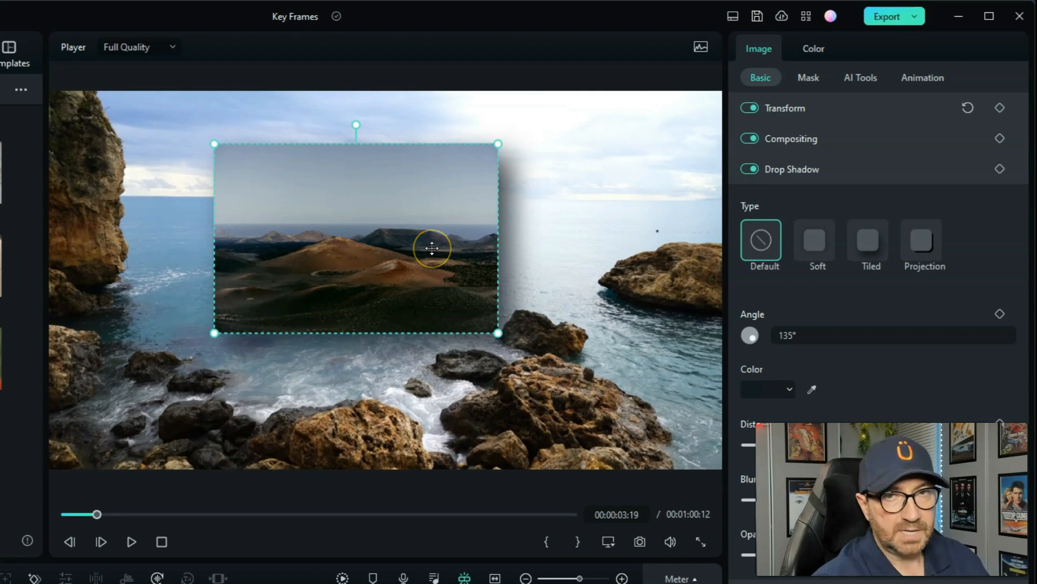
left_click_drag(431, 249, 439, 222)
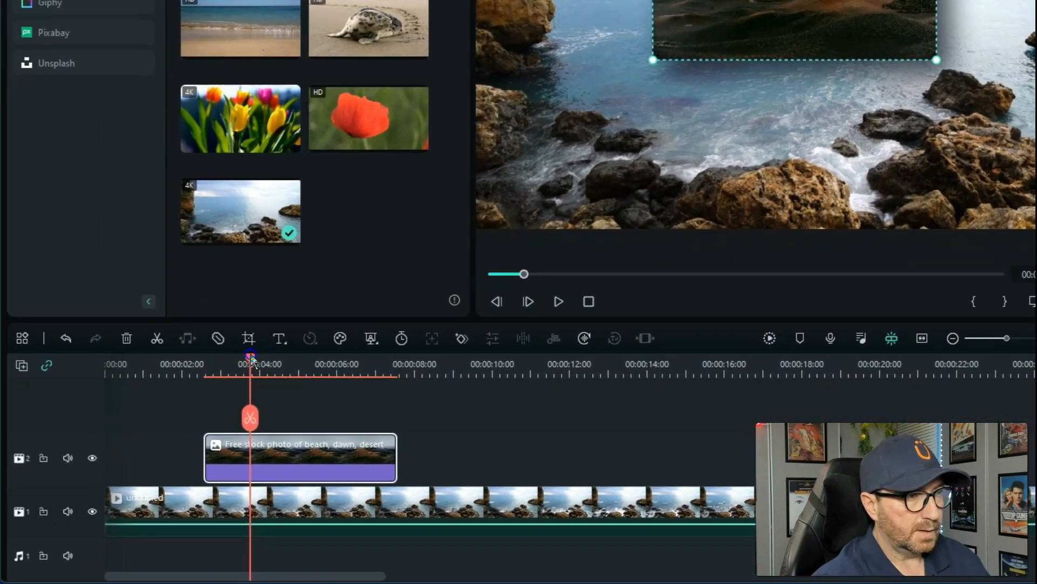
left_click_drag(217, 373, 172, 398)
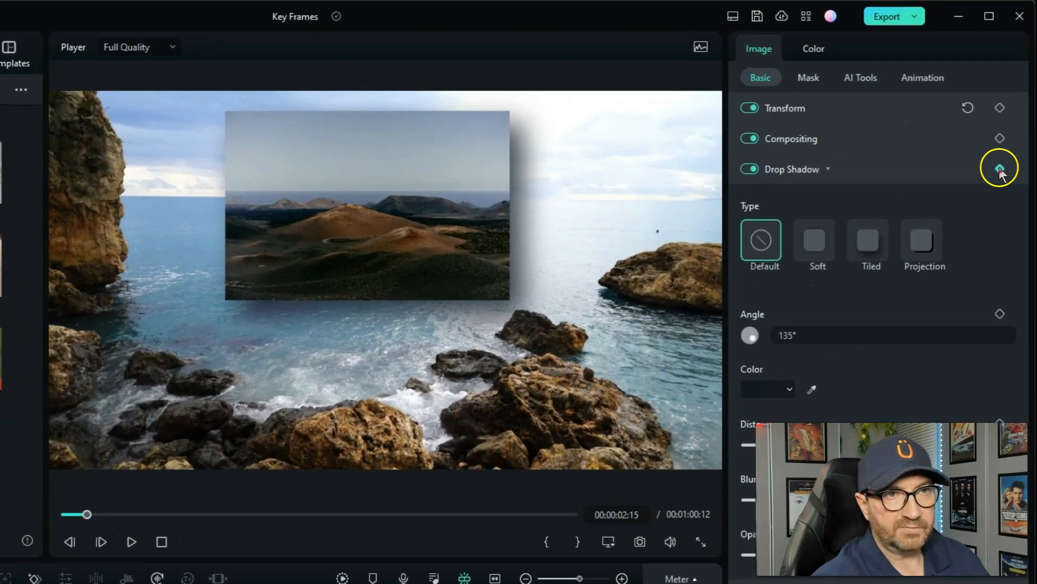
left_click(1000, 168)
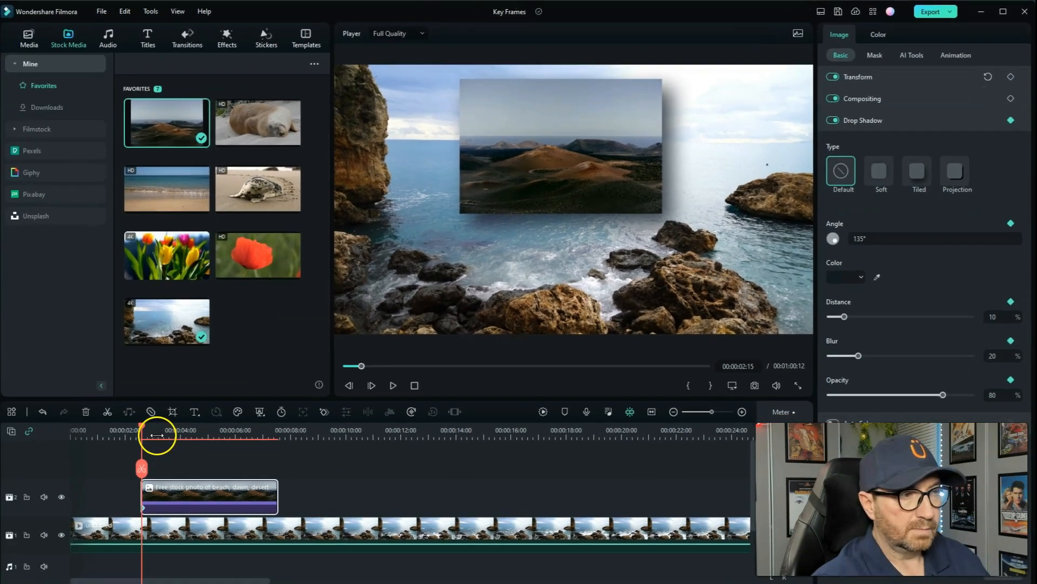
Add a Drop Shadow keyframe at 00:00:03:22 with Angle 294°, Distance 30% and Blur 34%
left_click(171, 428)
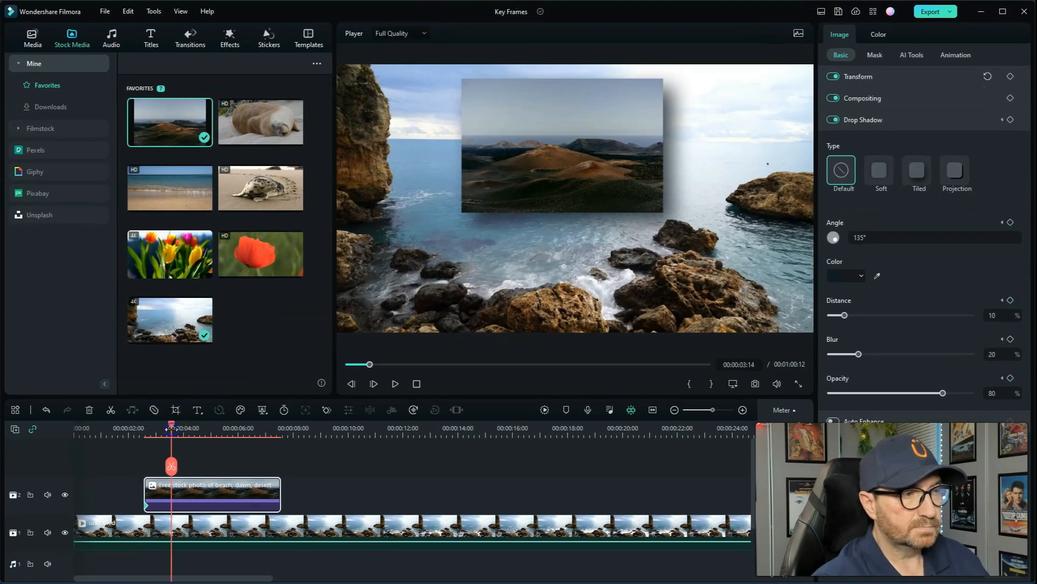
left_click_drag(173, 432, 180, 432)
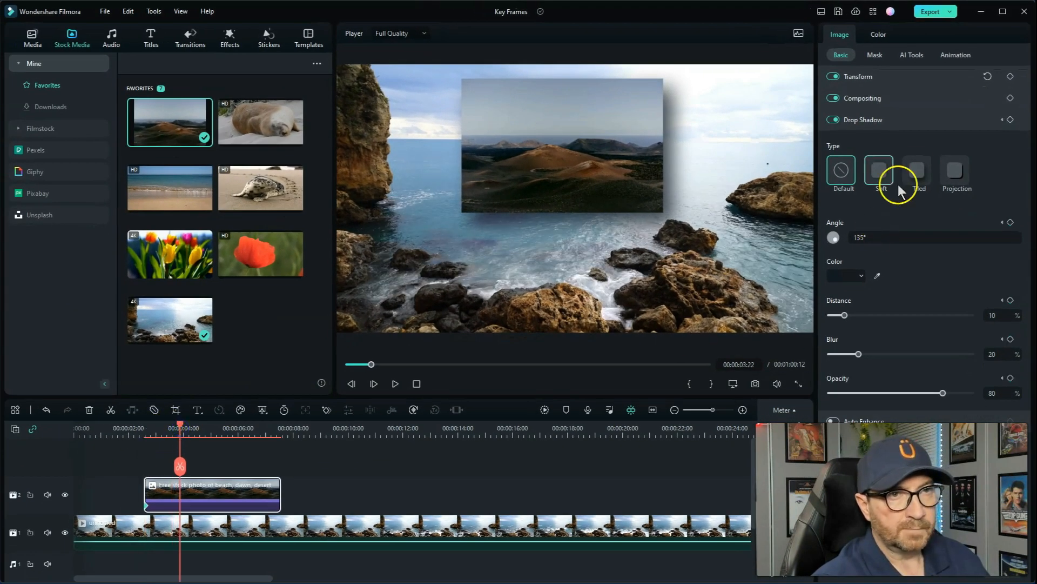
left_click(1010, 119)
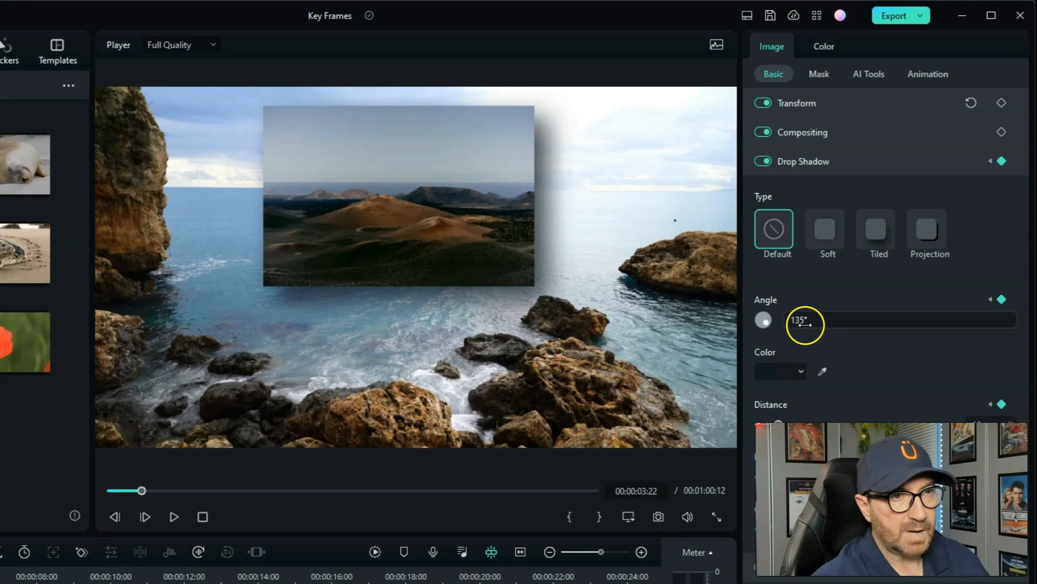
left_click_drag(805, 323, 870, 323)
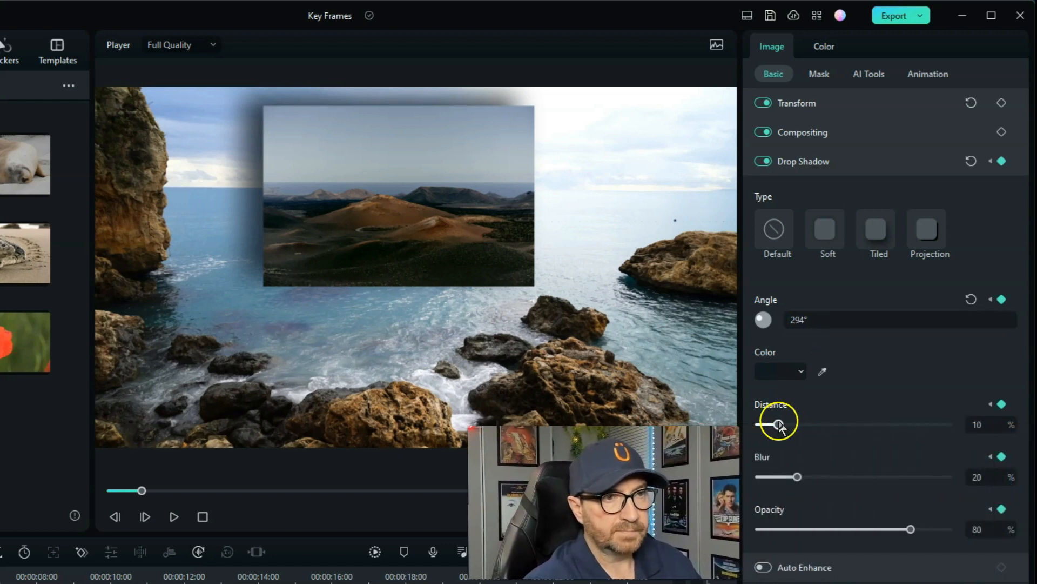
left_click_drag(778, 424, 818, 425)
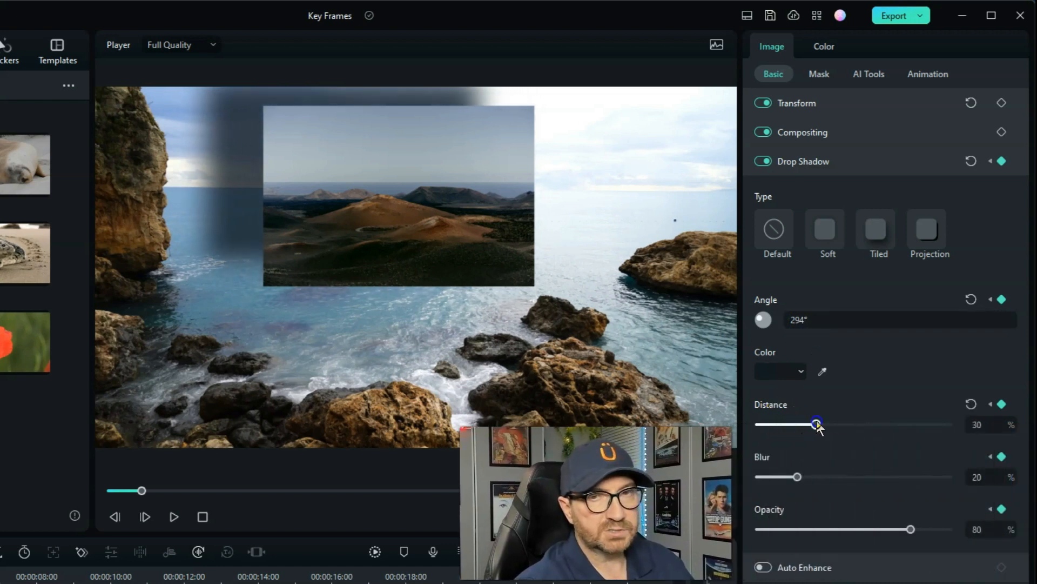
left_click_drag(798, 477, 824, 475)
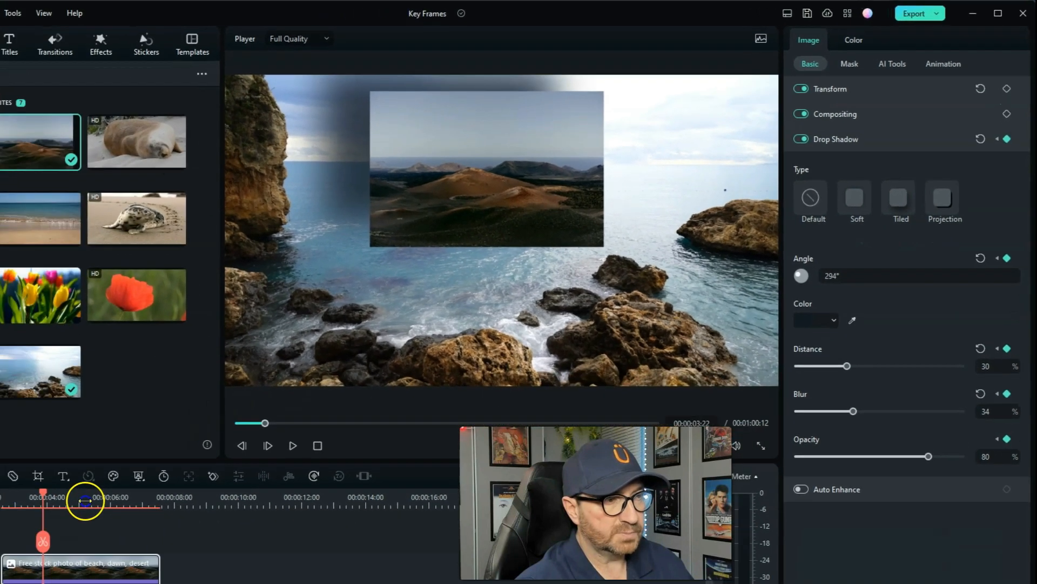
Add two more Drop Shadow keyframes to the desert hills photo, one at 00:00:05:05 and one at 00:00:06:12
left_click(216, 438)
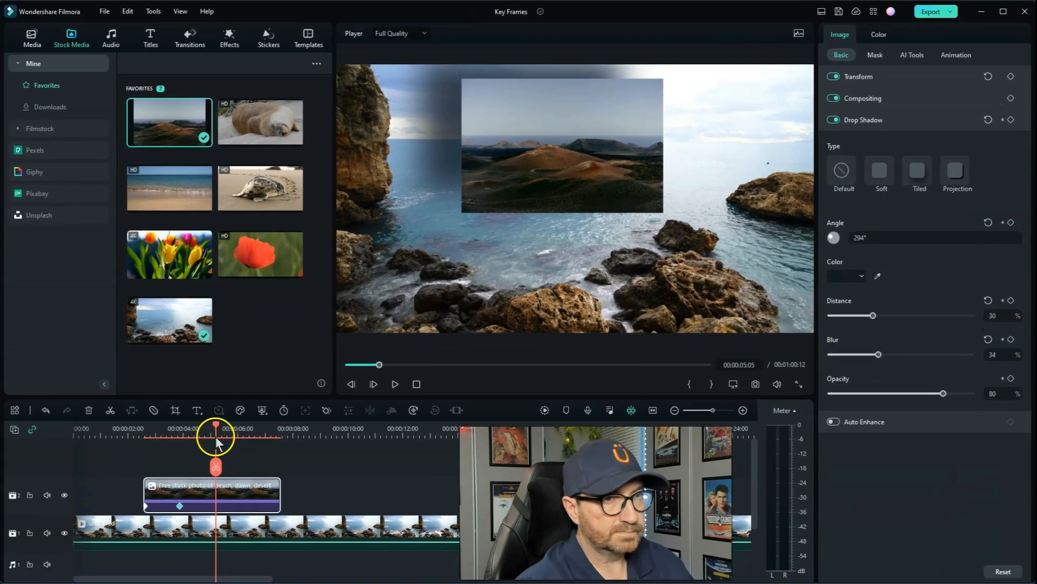
left_click(1010, 120)
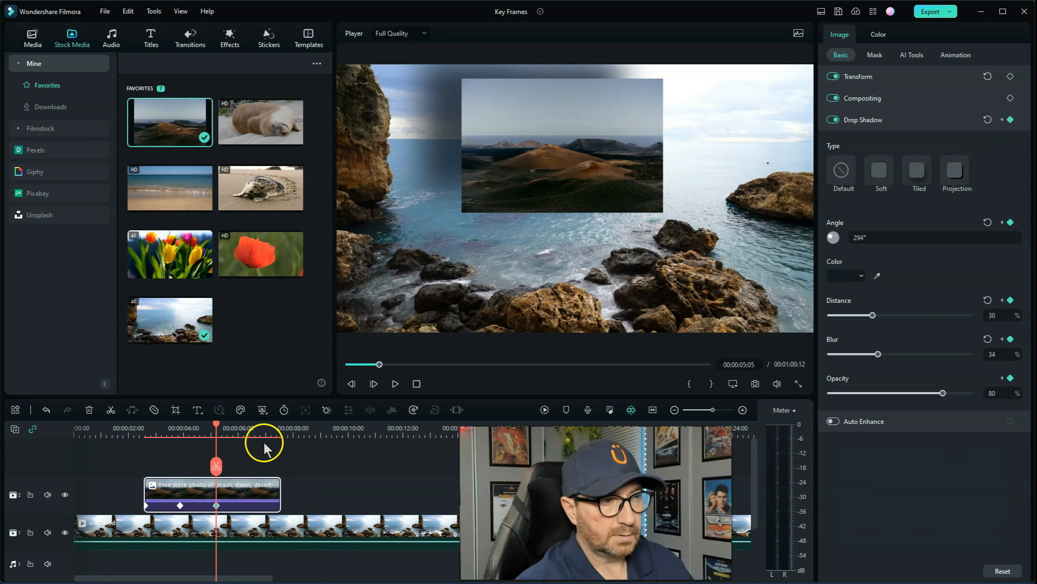
left_click(251, 430)
left_click(1011, 119)
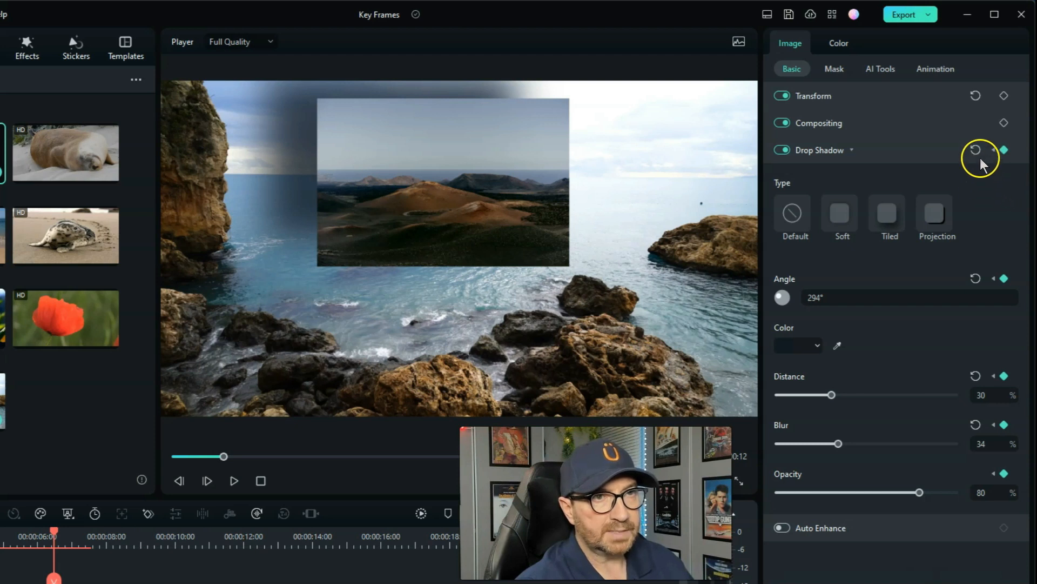
At the 00:00:06:12 keyframe, set the photo's shadow to Angle 412° and Distance 21%, and reduce its Blur to a low amount
left_click(902, 239)
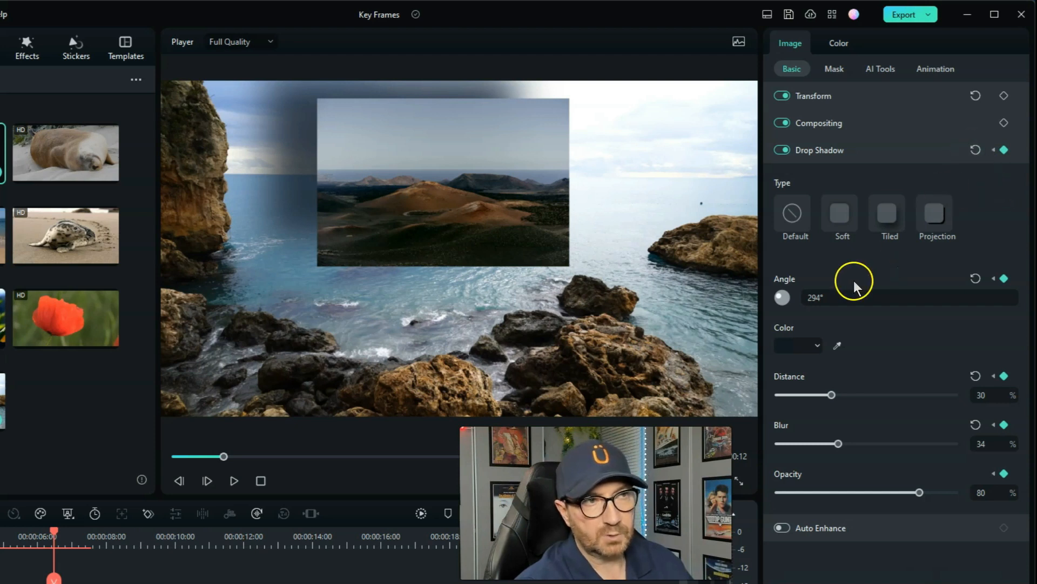
left_click_drag(815, 297, 878, 297)
left_click_drag(831, 395, 816, 395)
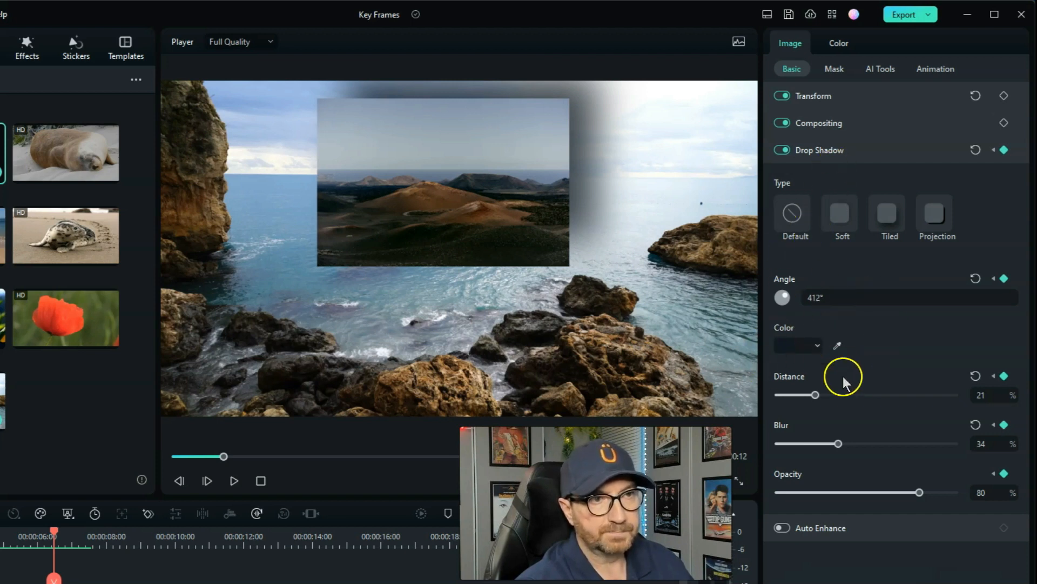
left_click_drag(829, 449, 790, 443)
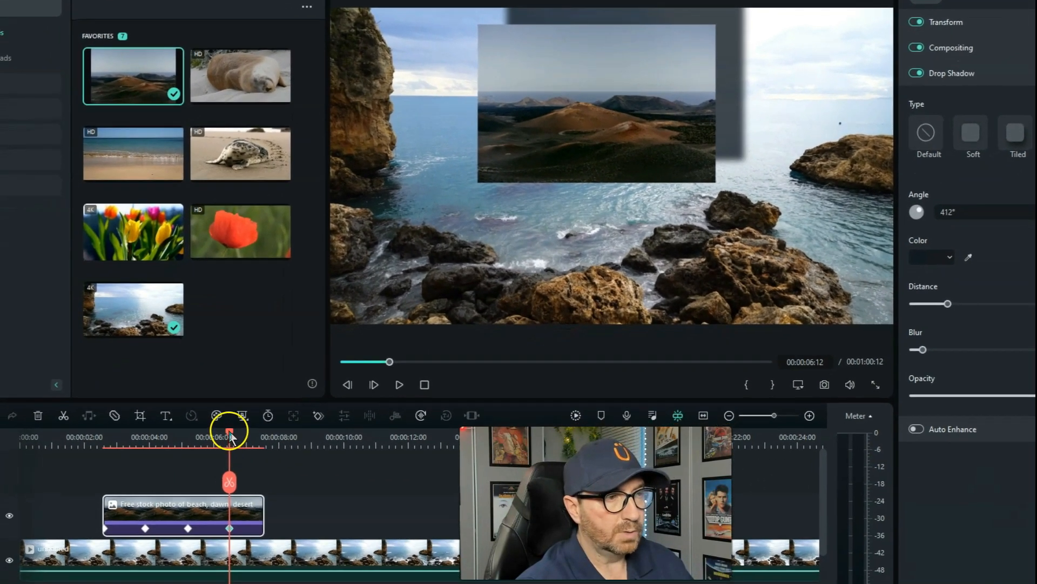
Play the timeline from before the photo starts to check the animated drop shadow
left_click_drag(54, 532, 0, 556)
left_click_drag(158, 459, 97, 475)
key("space")
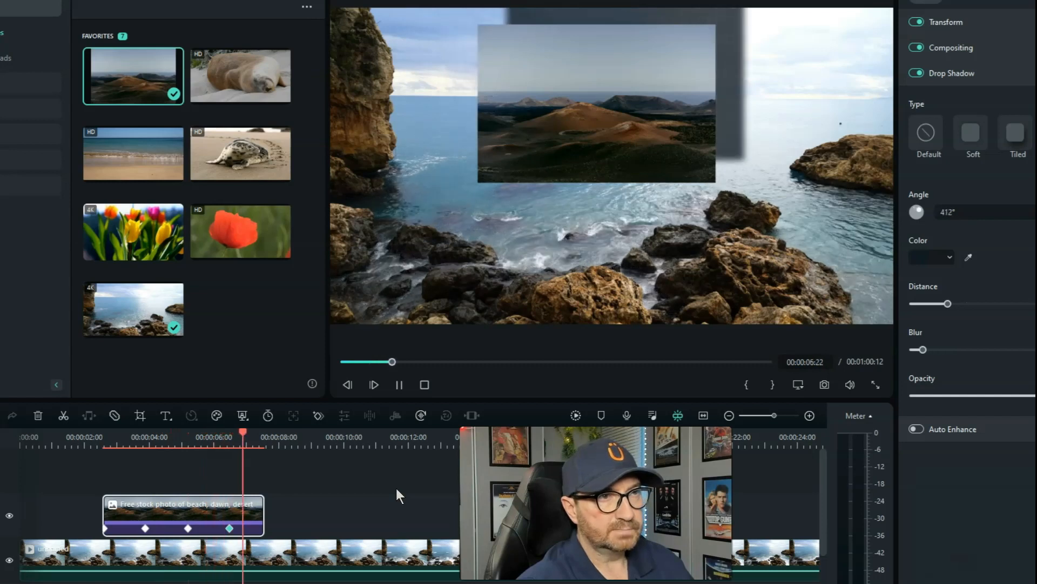
key("space")
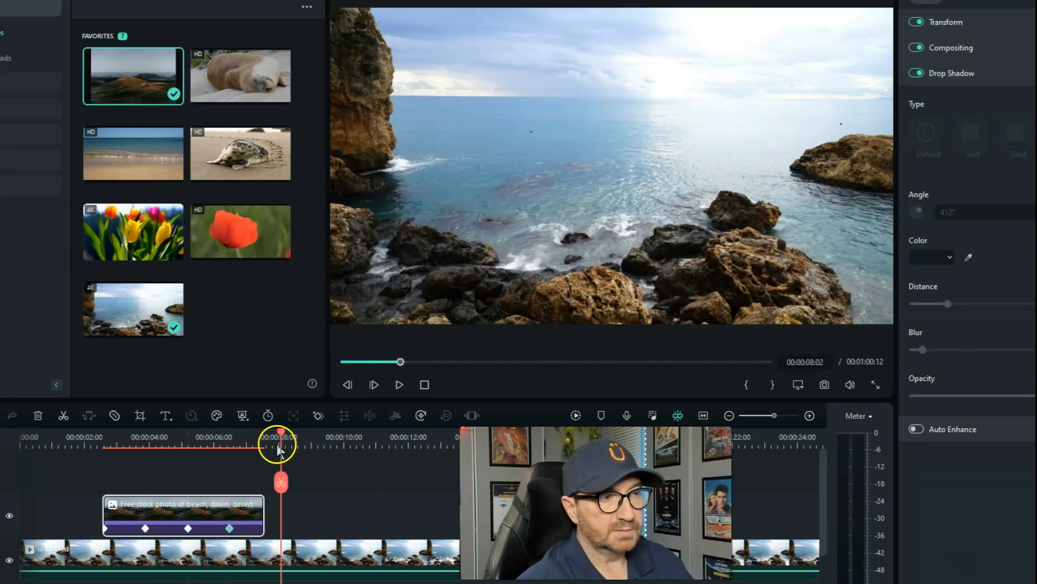
Delete the desert hills photo from the track above the seascape
left_click_drag(283, 430, 209, 446)
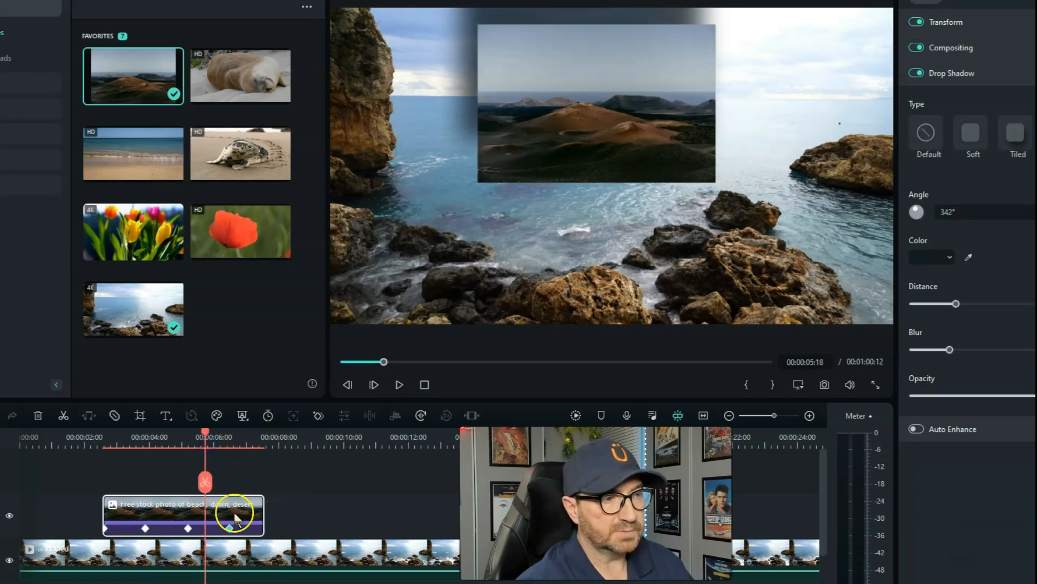
key("Delete")
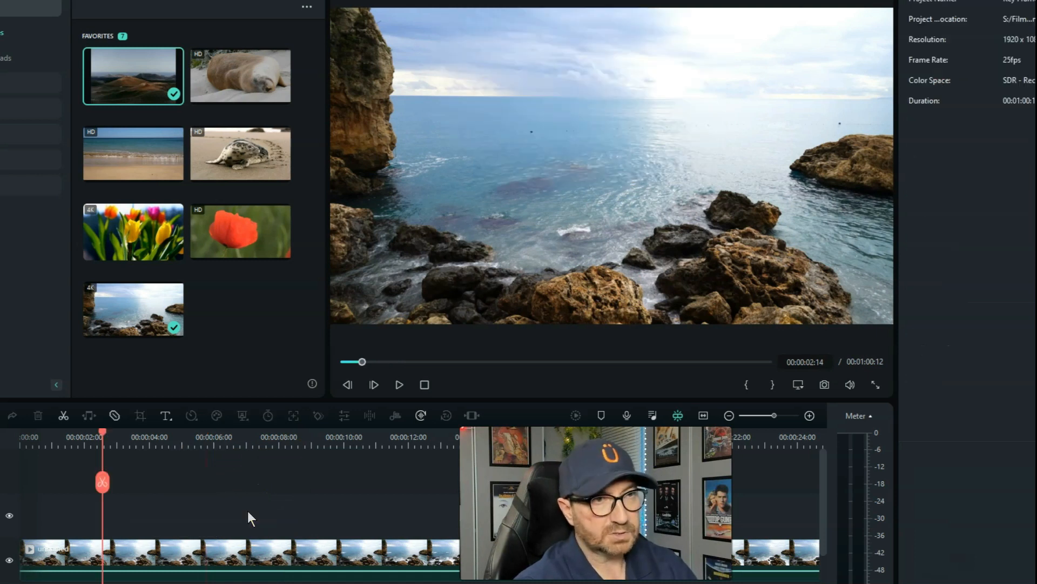
Enable Auto Enhance on the seascape clip, switching it off and on again to compare the picture
left_click(188, 562)
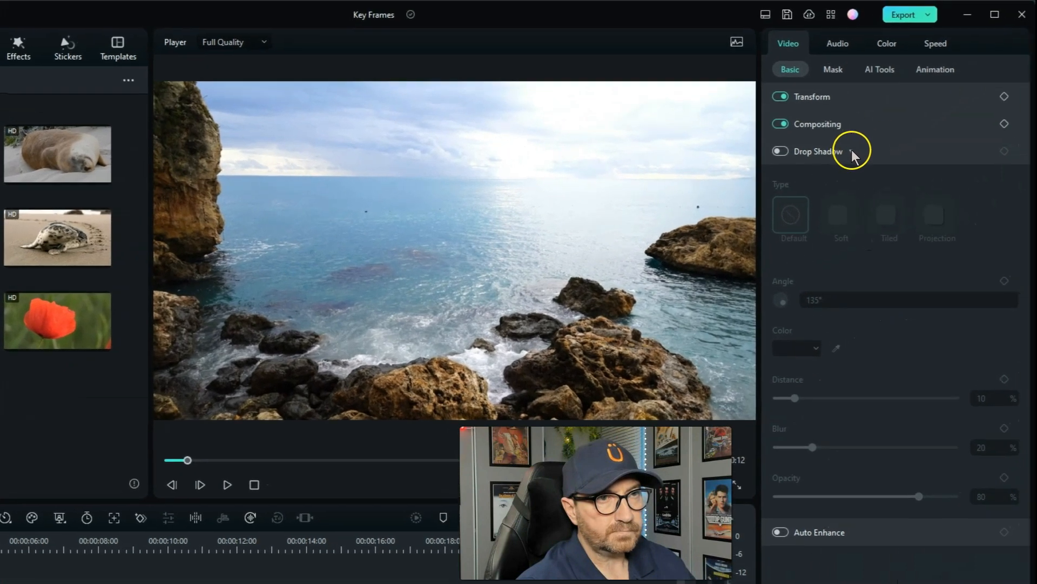
left_click(981, 71)
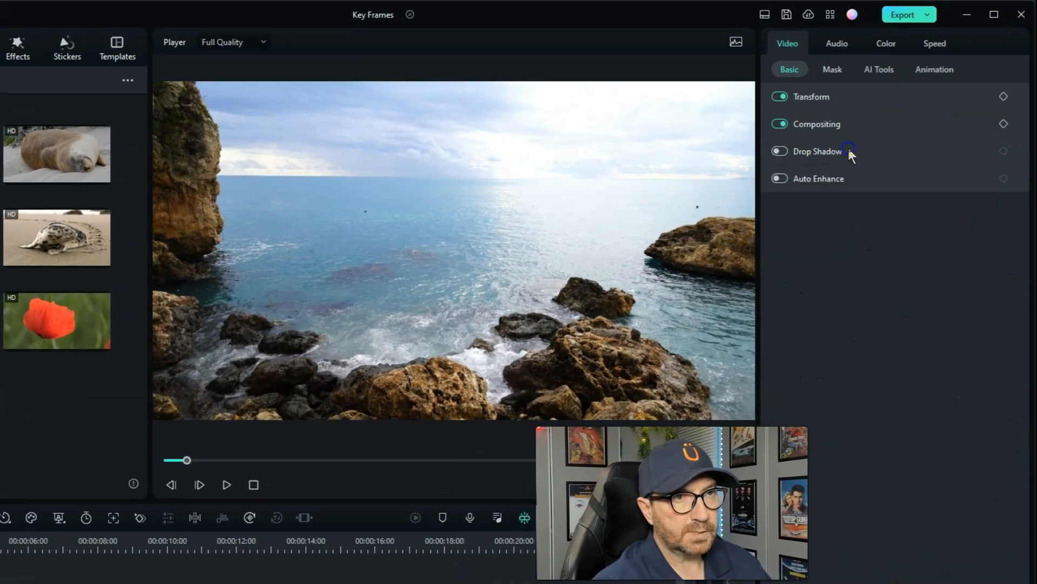
left_click(853, 178)
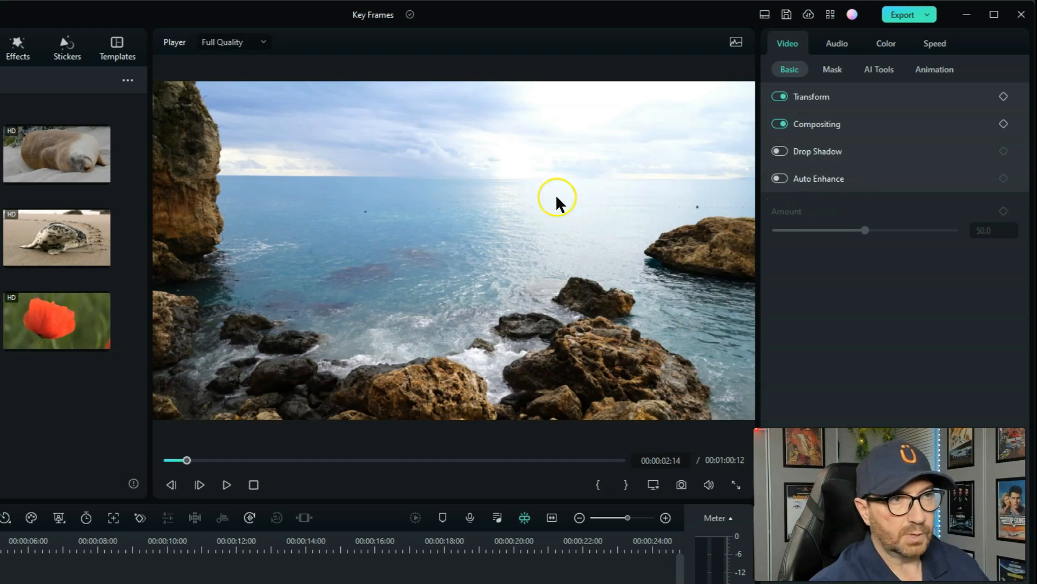
left_click(777, 178)
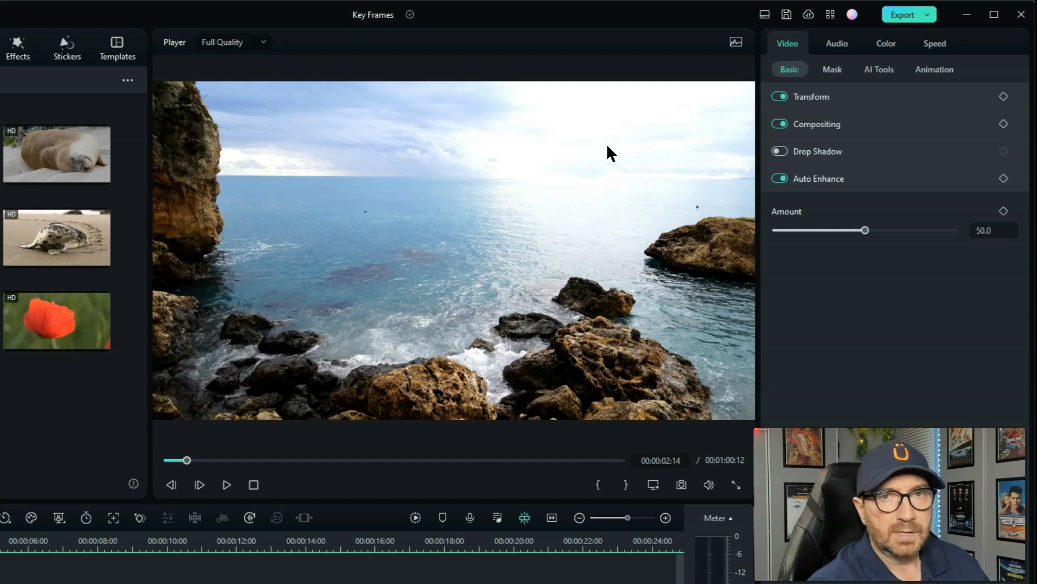
left_click(784, 177)
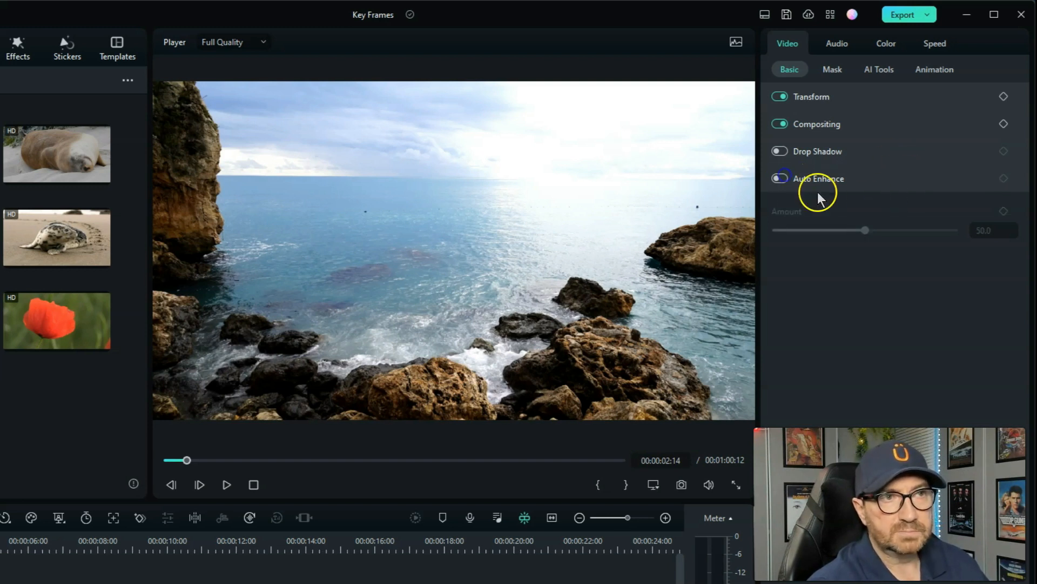
left_click(781, 178)
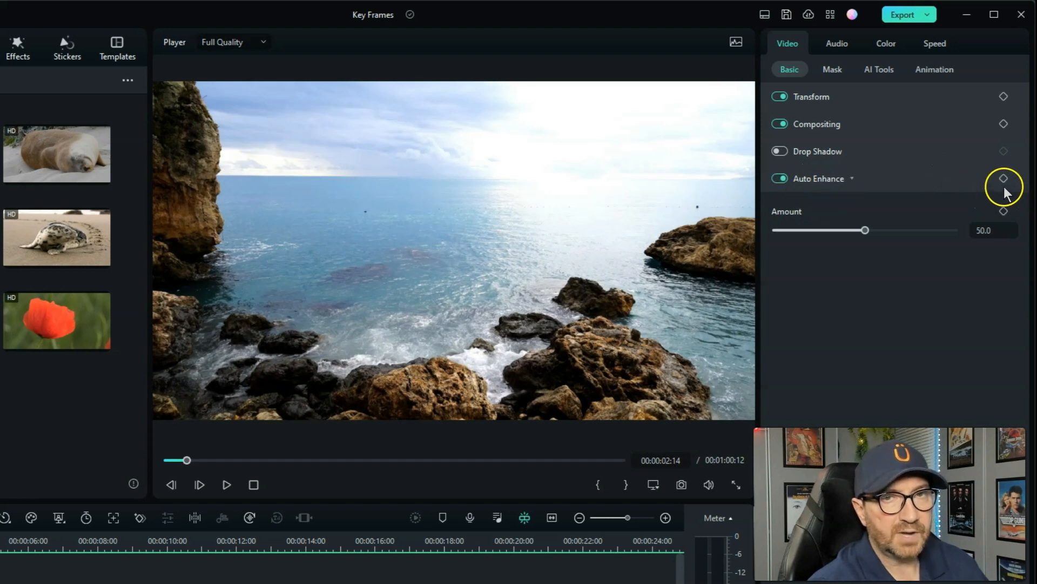
Add Auto Enhance keyframes to the seascape at its start with Amount 50 and at 00:00:02:12 with Amount 0
key("Home")
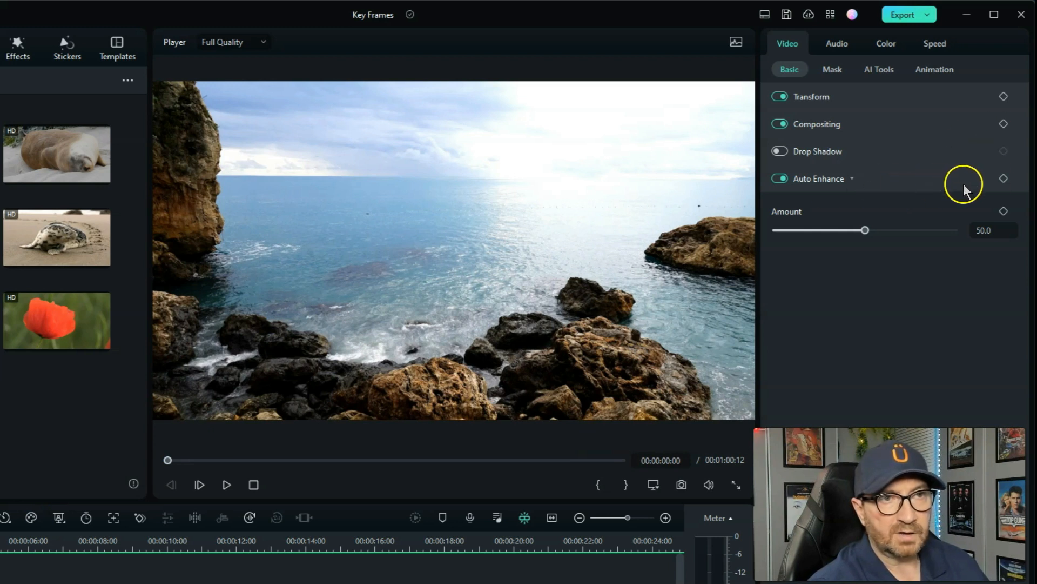
left_click(1002, 179)
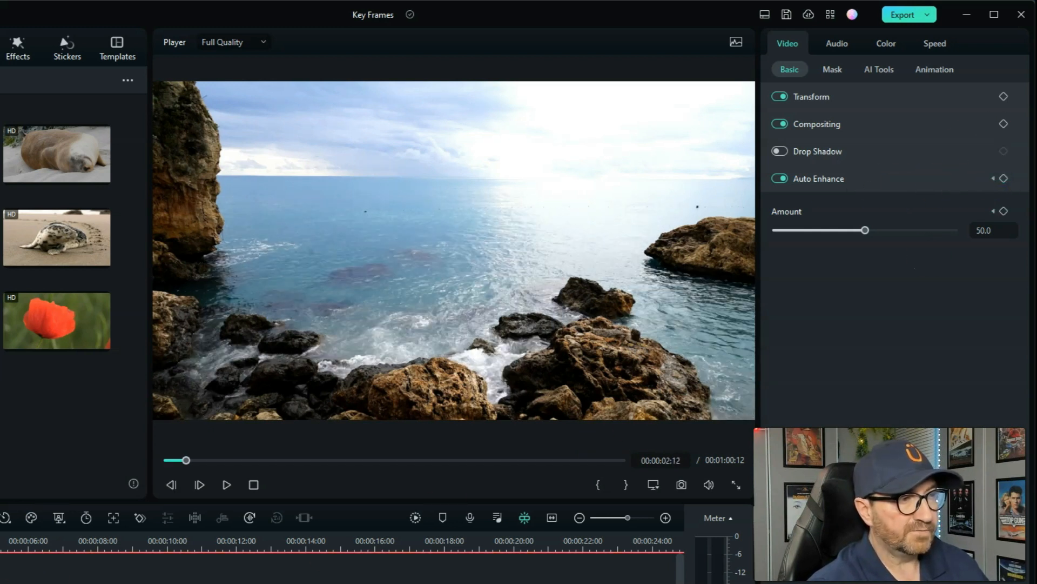
left_click(1004, 179)
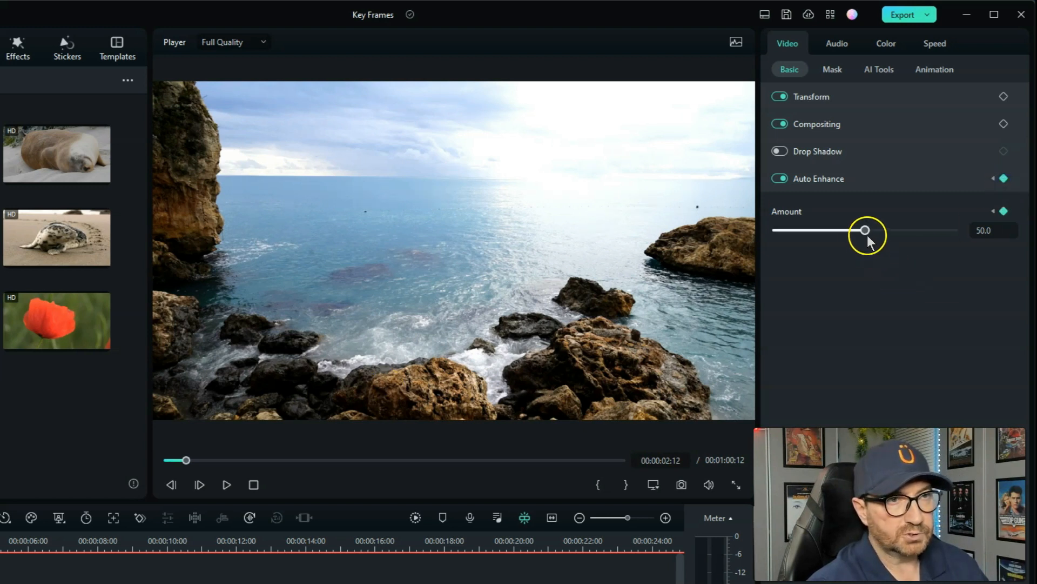
left_click_drag(866, 231, 706, 268)
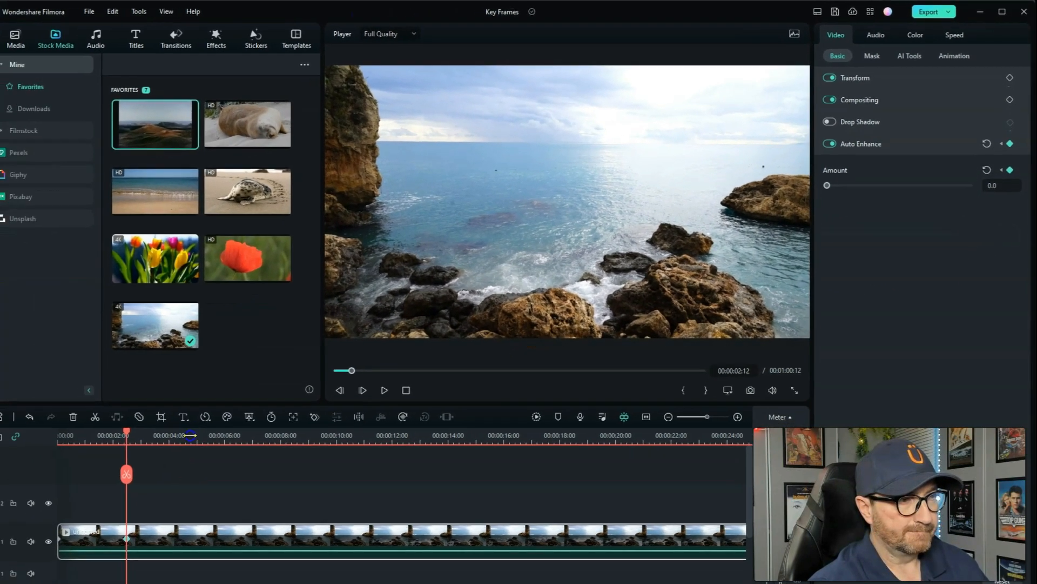
Add an Auto Enhance keyframe at 00:00:05:01, keeping the Amount at 0
left_click(205, 428)
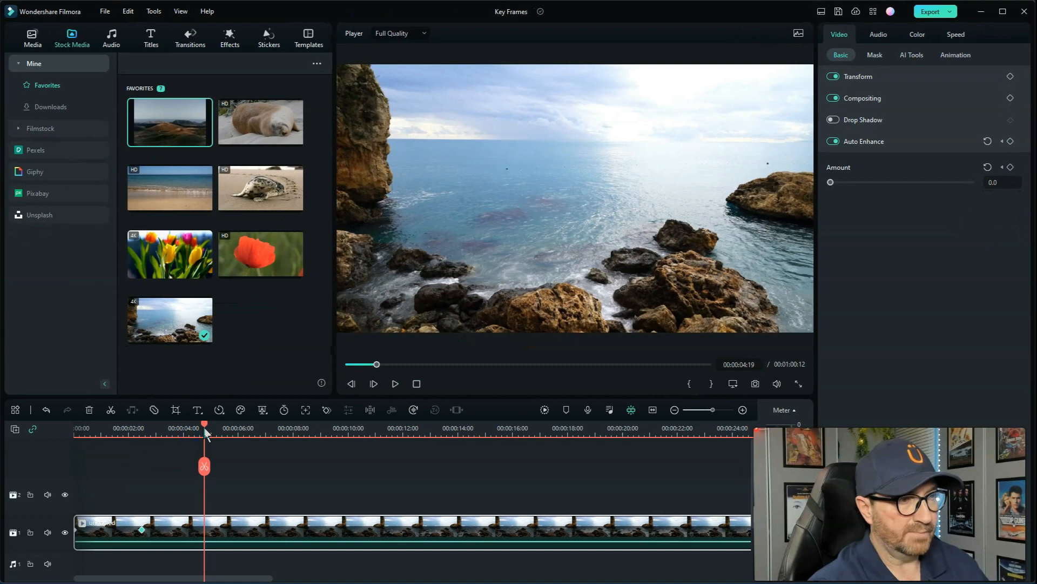
left_click_drag(204, 428, 212, 428)
left_click(1011, 141)
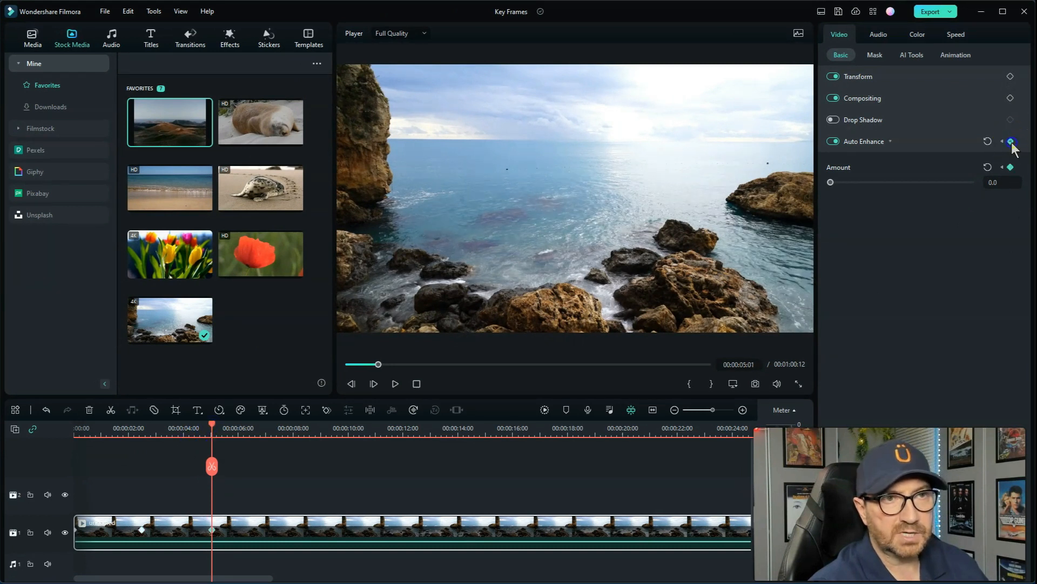
Add an Auto Enhance keyframe at 00:00:06:23 with the Amount raised to 100
left_click_drag(212, 424, 264, 440)
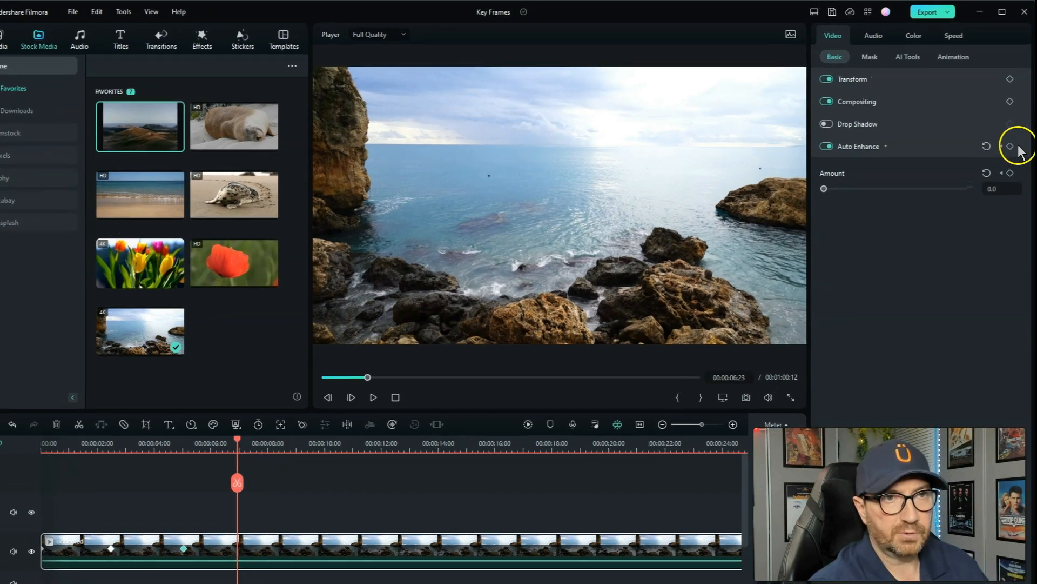
left_click(1011, 141)
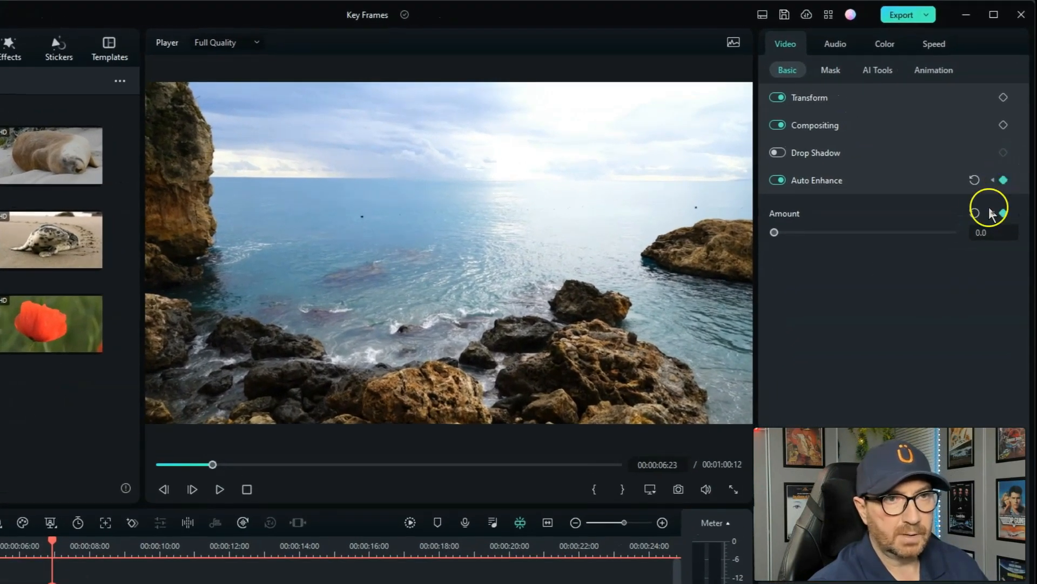
left_click_drag(774, 232, 1005, 225)
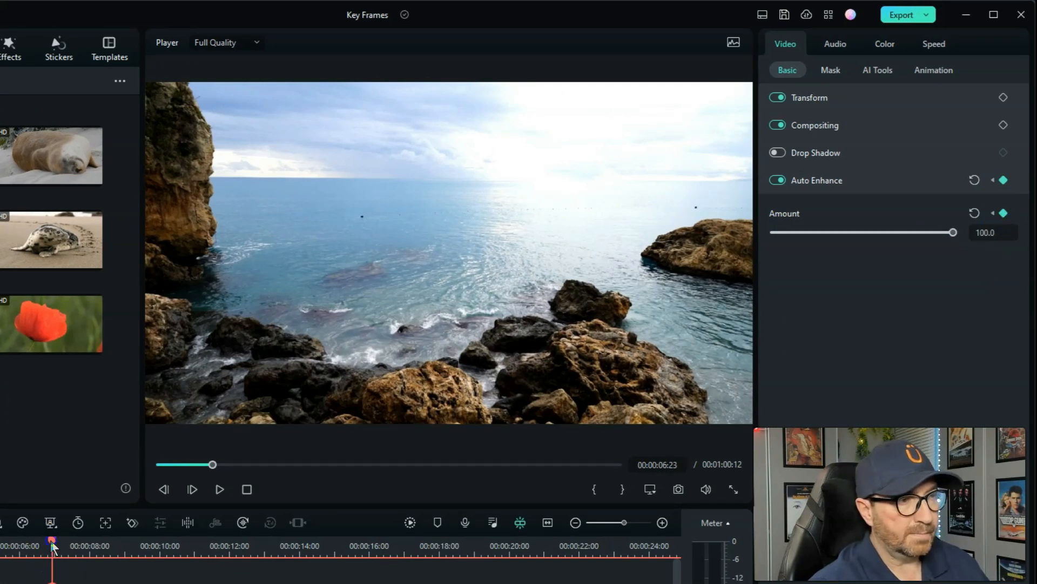
Play the seascape clip from its start past the last keyframe to review the Auto Enhance animation
left_click_drag(52, 543, 0, 543)
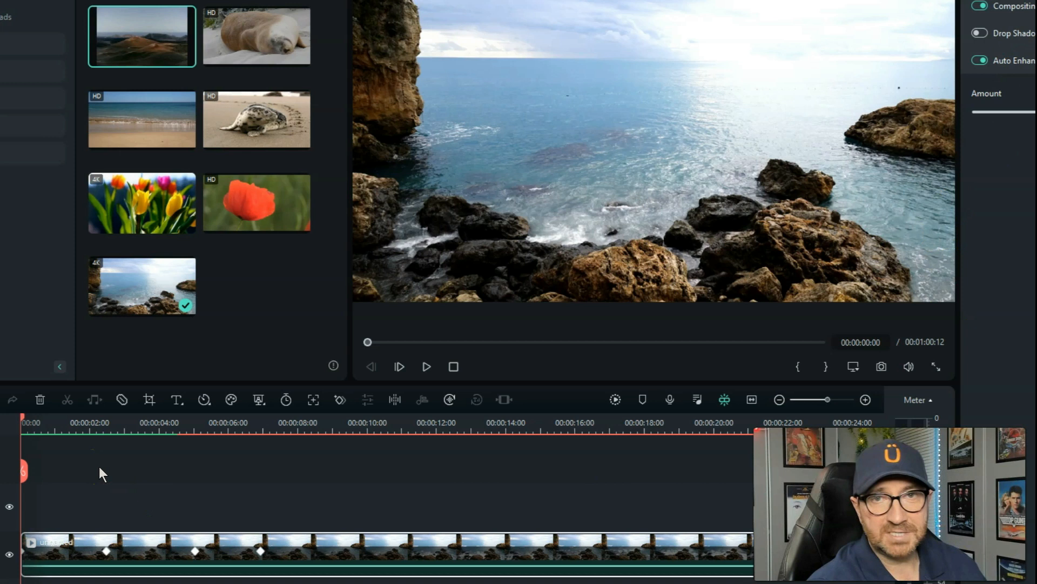
key("space")
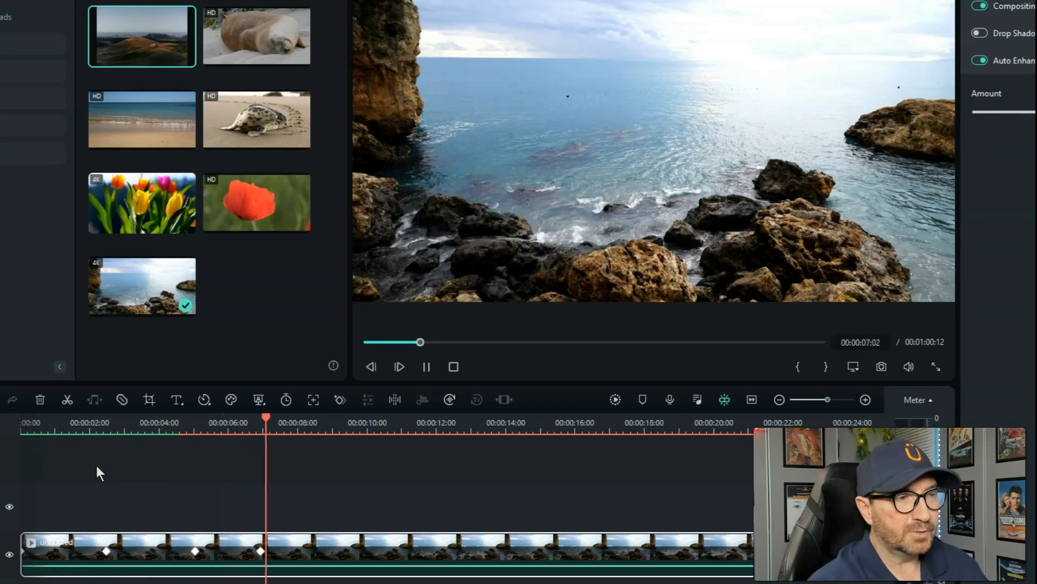
left_click(178, 472)
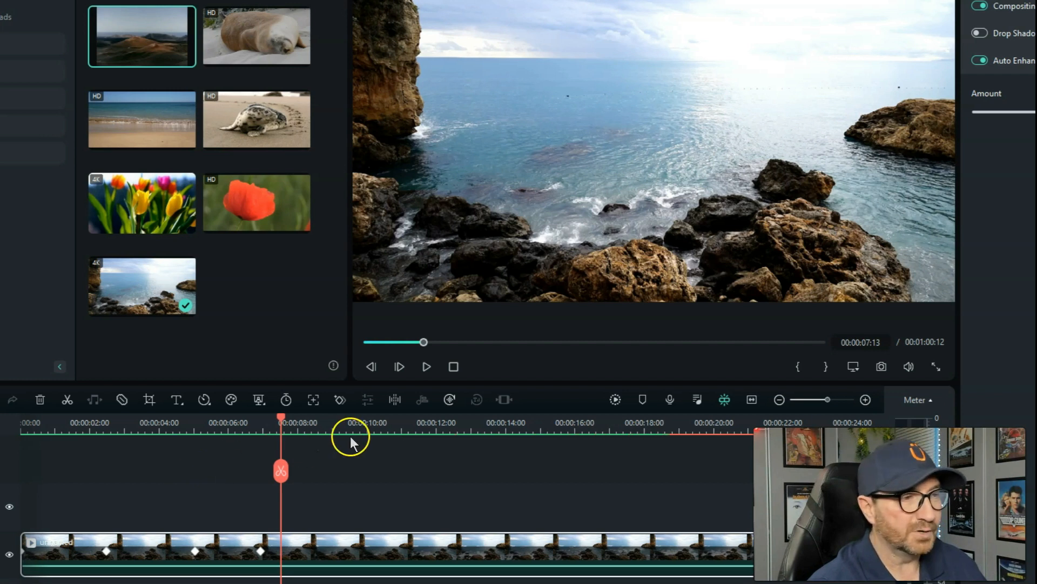
Delete all the Auto Enhance keyframes from the seascape clip, from the last one back to the one at the start
left_click(259, 551)
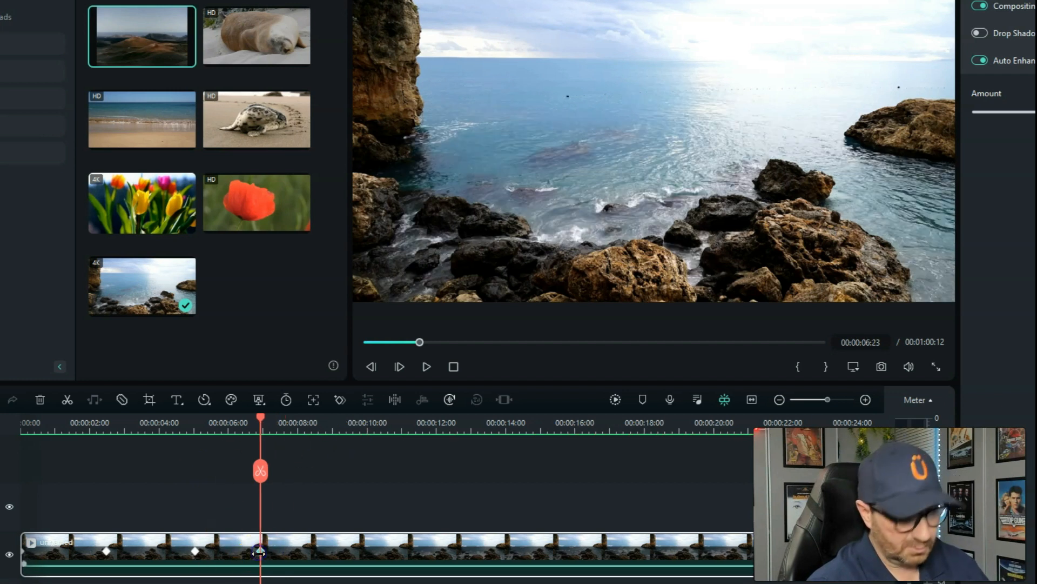
left_click(195, 551)
left_click(106, 551)
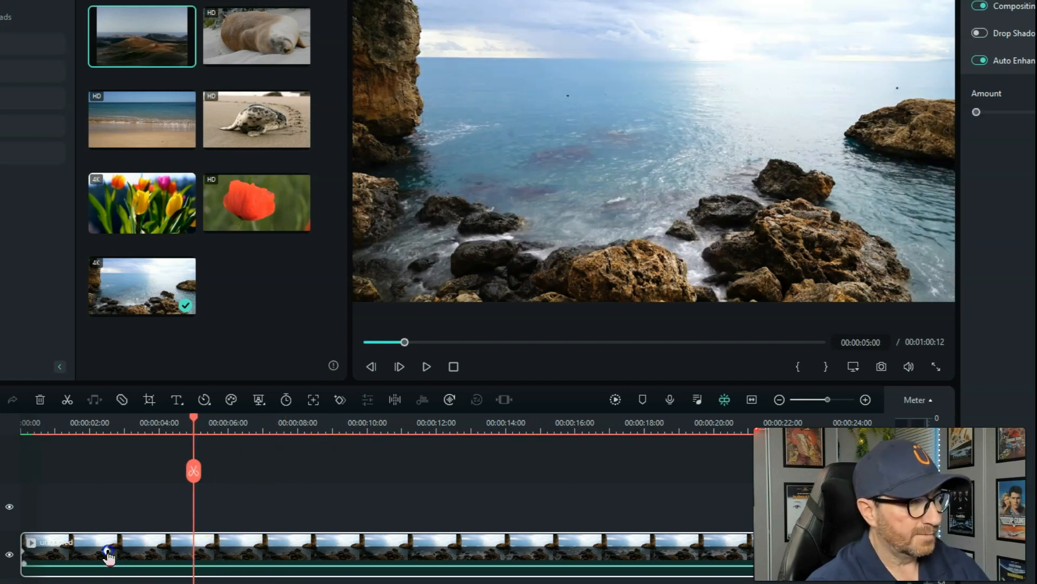
left_click(25, 553)
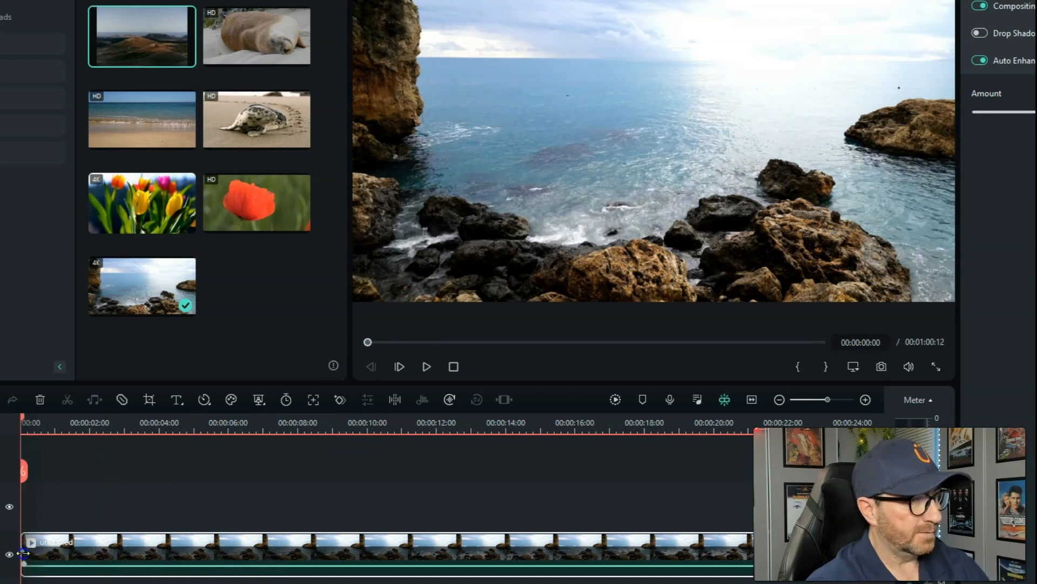
left_click(45, 570)
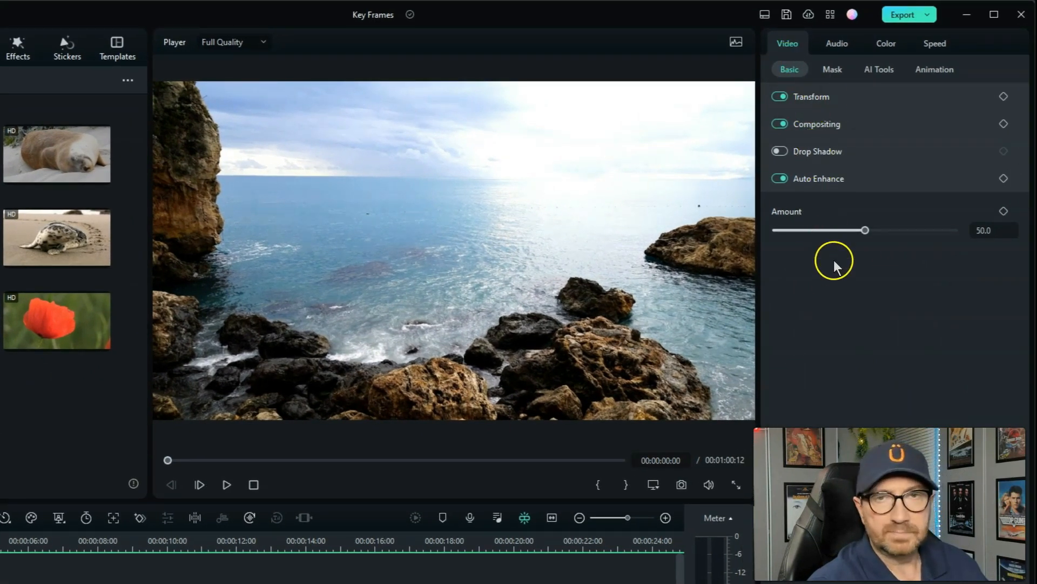
Show the seascape's Mask options, then place the desert hills photo on the track beneath the seascape, starting at 00:00:00:00
left_click(829, 72)
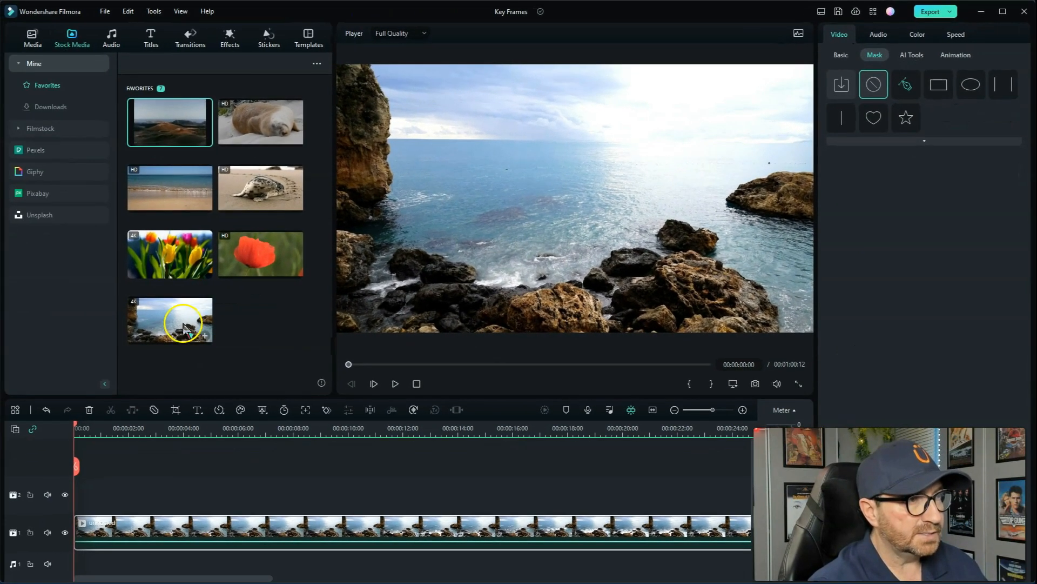
left_click(182, 126)
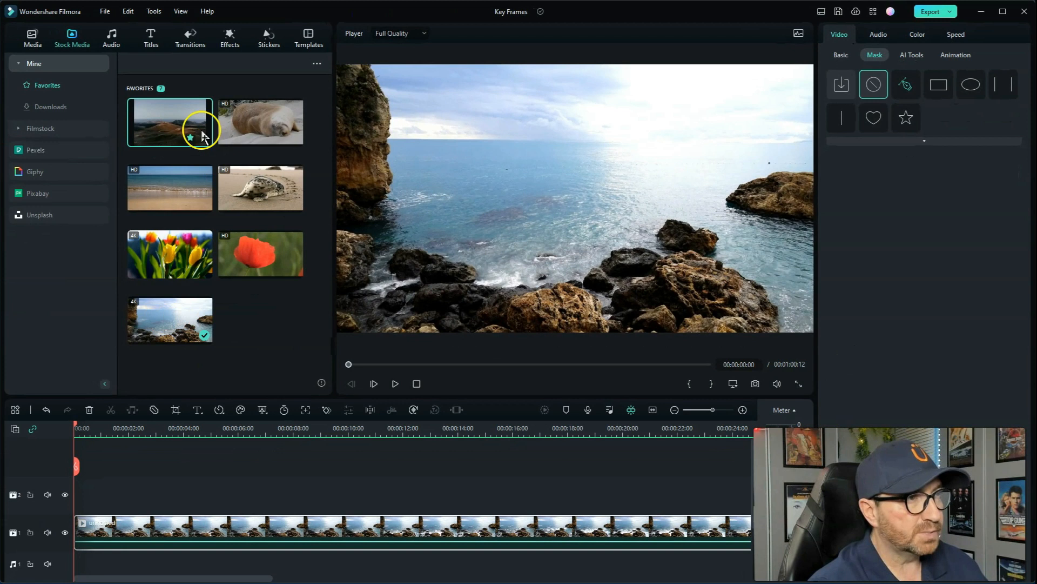
left_click_drag(183, 136, 197, 495)
left_click_drag(239, 532, 231, 462)
left_click_drag(231, 521, 238, 560)
left_click_drag(254, 489, 129, 547)
scroll(420, 488, "down", 1)
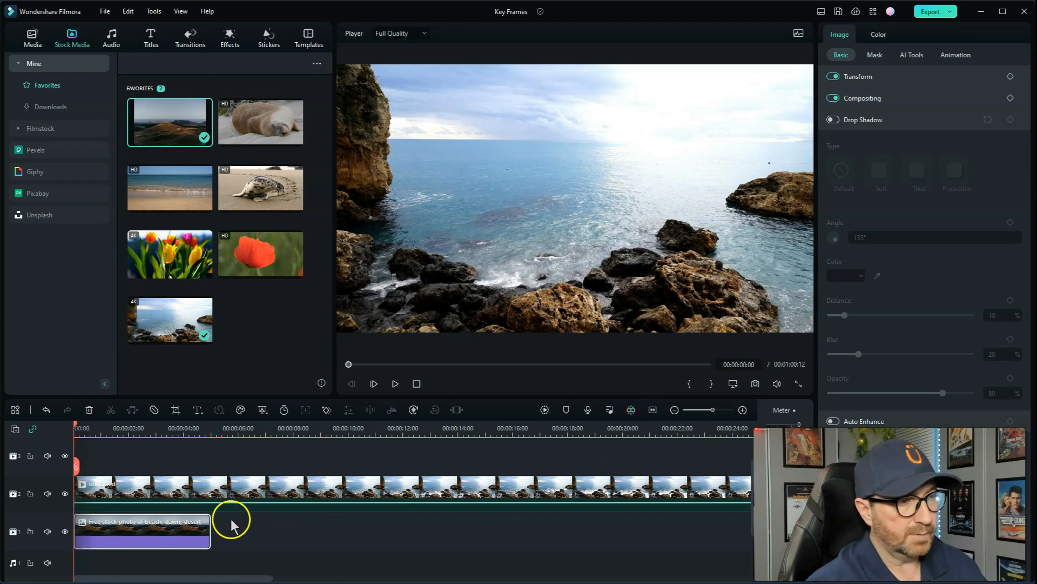
Extend the desert hills photo to end at 00:00:17:04, and select the seascape clip with the playhead at 00:00:03:11
left_click_drag(208, 533, 543, 518)
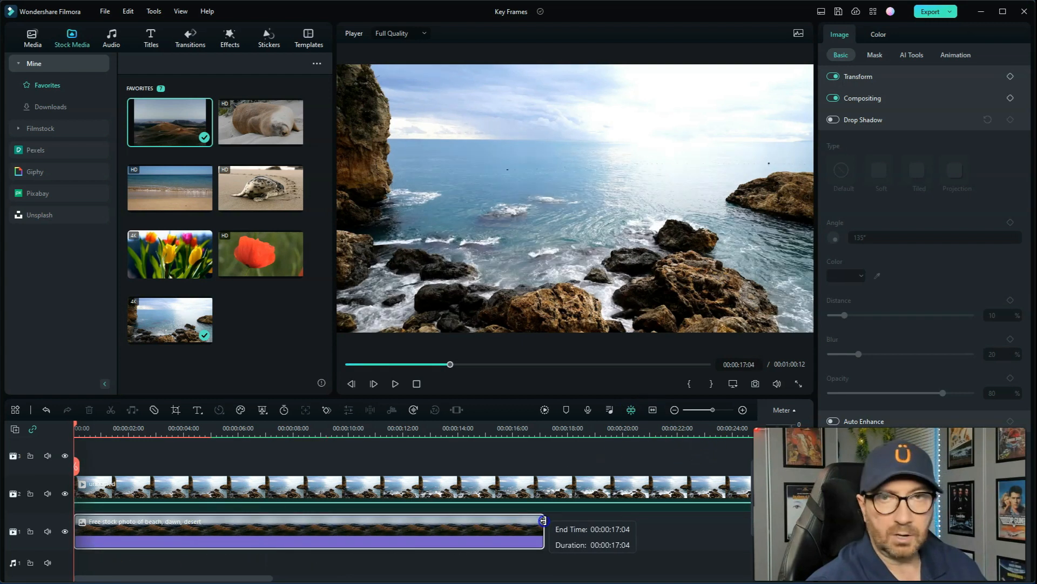
left_click(164, 479)
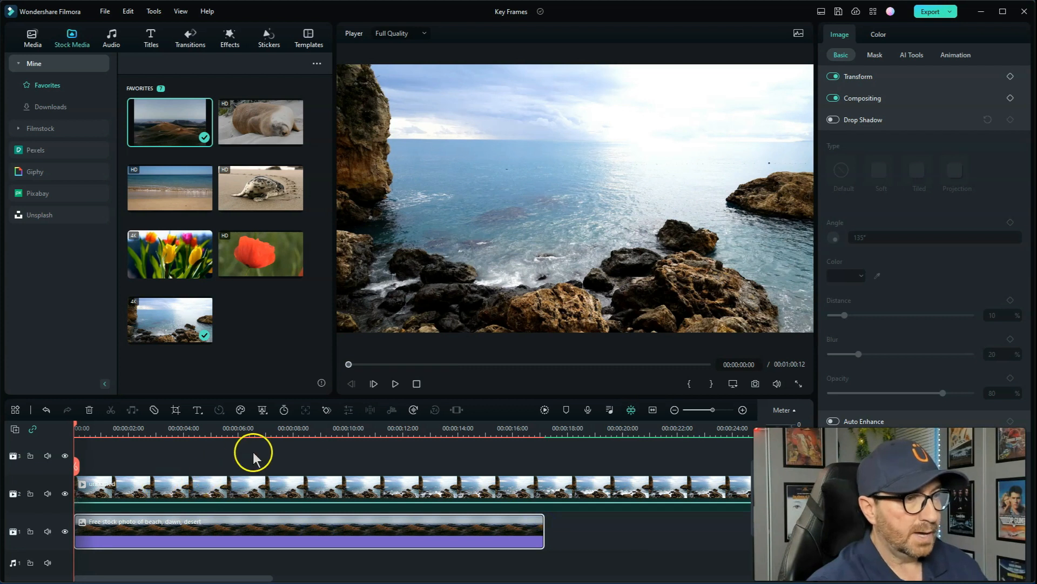
left_click(241, 489)
left_click_drag(194, 427, 169, 439)
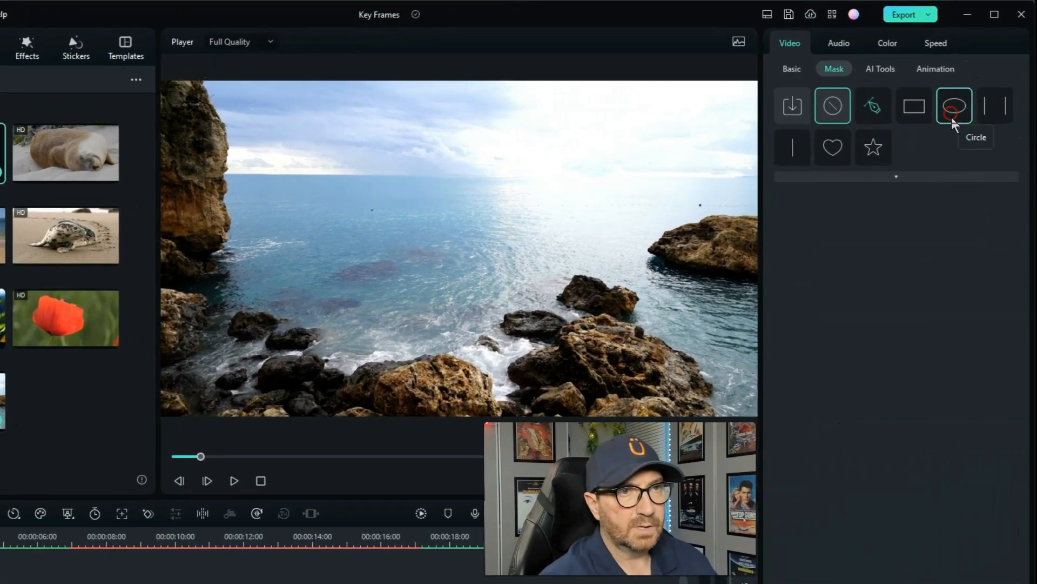
Apply an inverted star mask to the seascape clip, scaled to 81% and positioned at Y -41.37 px
left_click(876, 150)
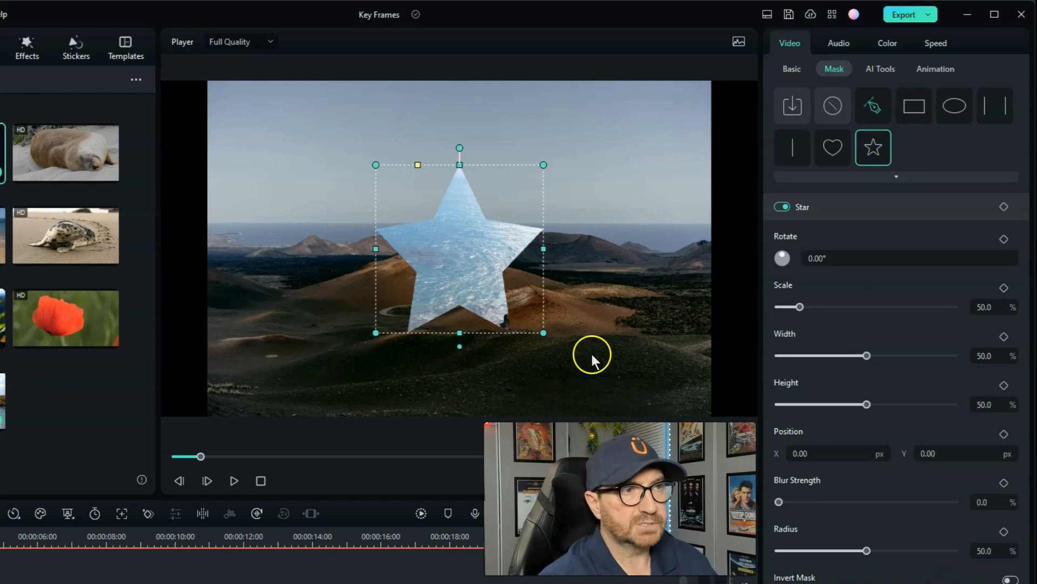
left_click_drag(543, 332, 597, 378)
left_click_drag(501, 281, 504, 291)
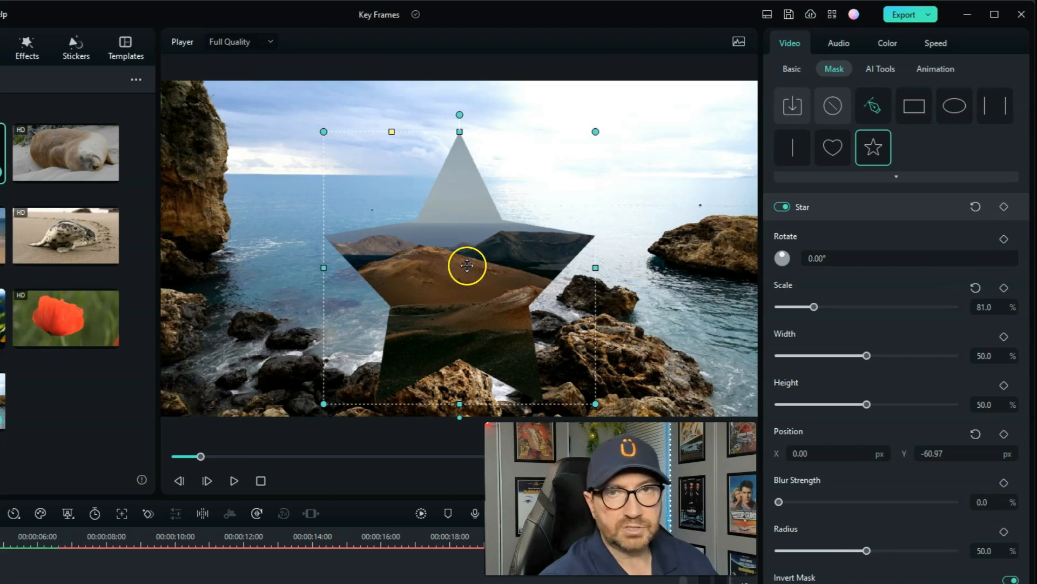
left_click_drag(484, 270, 483, 265)
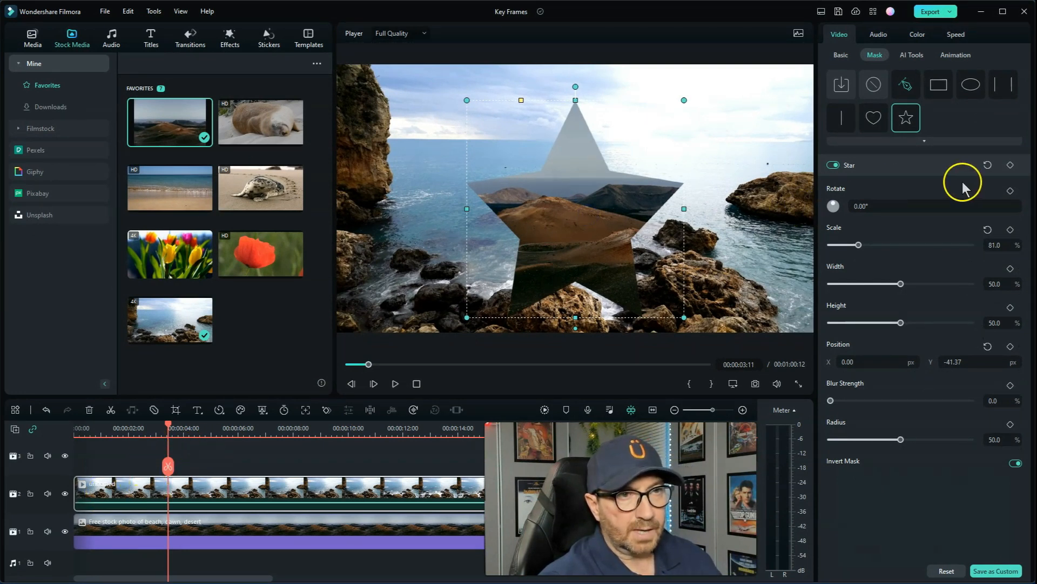
Add star mask keyframes to the seascape clip at 00:00:03:11 and 00:00:04:23
left_click(1011, 166)
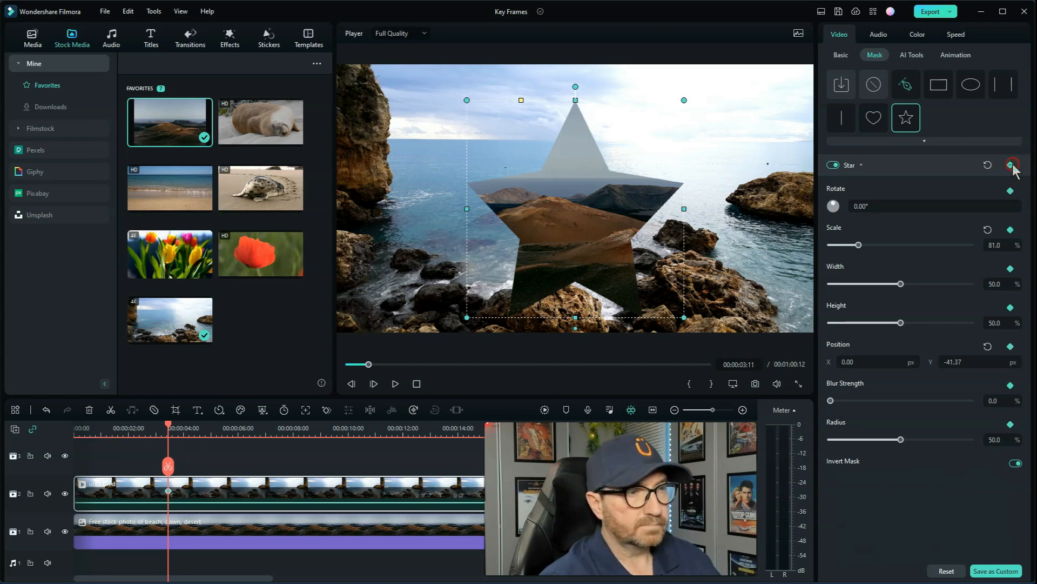
left_click(207, 432)
left_click_drag(207, 432, 208, 433)
left_click(1010, 166)
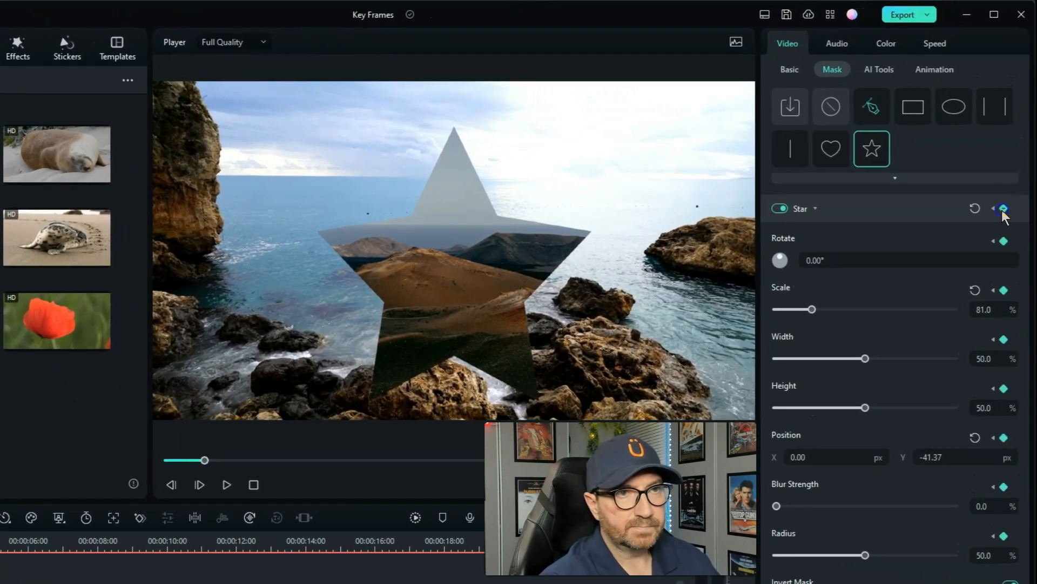
Set the star mask's rotation to 360° at the 00:00:04:23 keyframe
left_click(813, 260)
type("18")
key("Return")
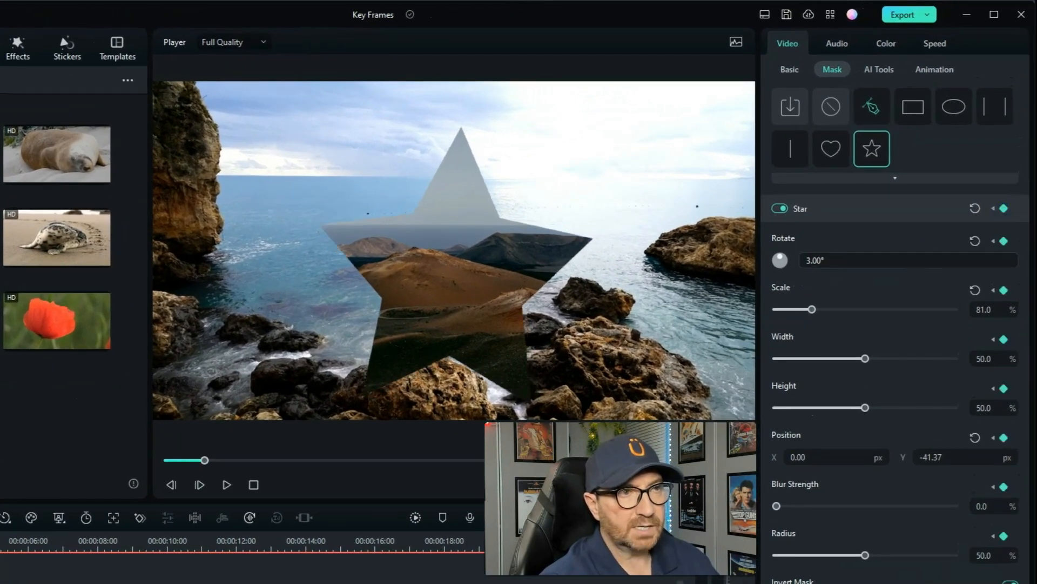
mouse_move(813, 261)
left_mouse_down()
mouse_move(776, 259)
mouse_move(814, 264)
left_mouse_up()
left_click(813, 264)
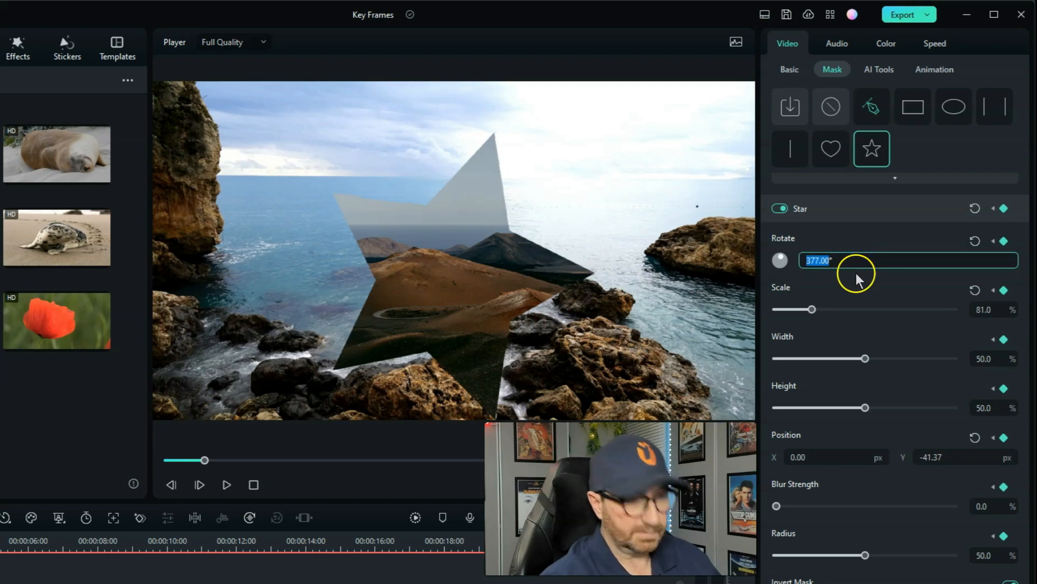
type("350")
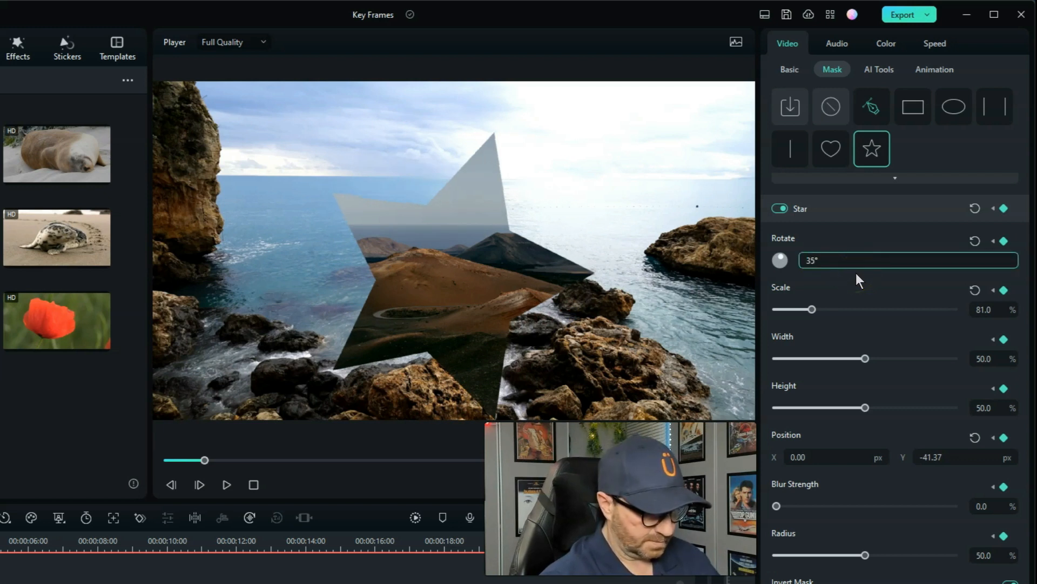
key("Return")
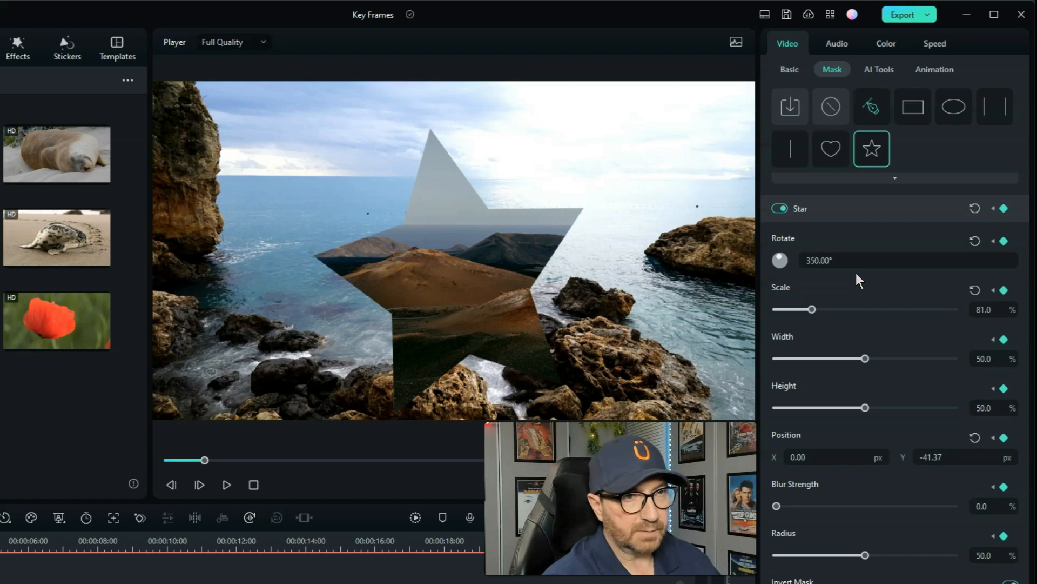
left_click(880, 265)
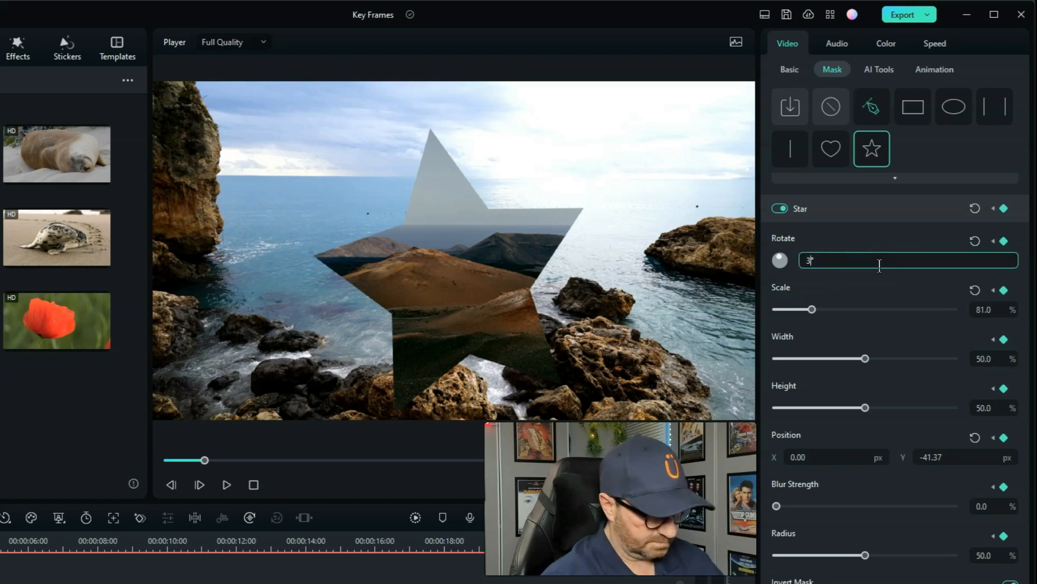
key("Return")
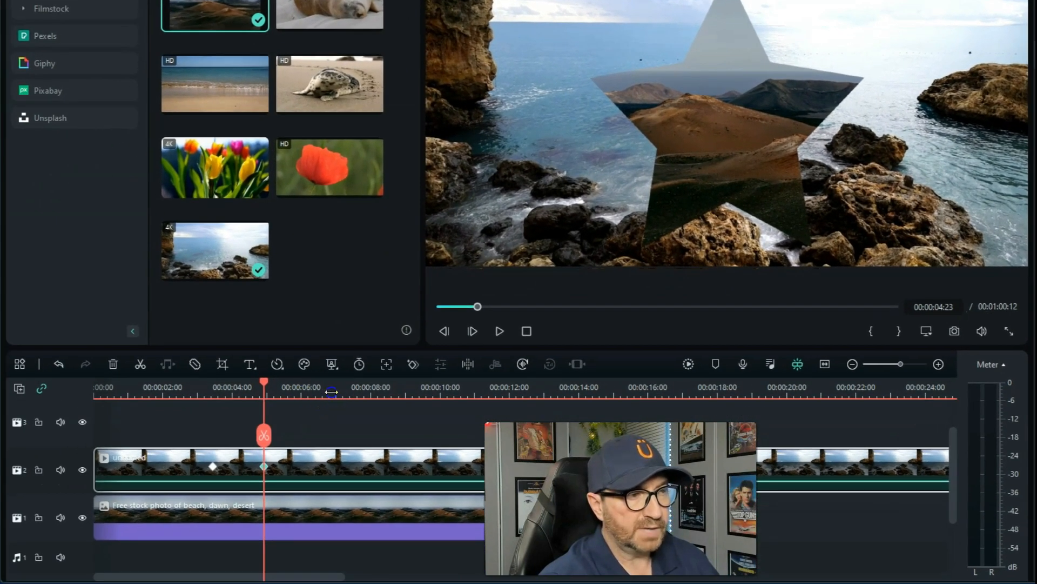
Add a star mask keyframe at 00:00:06:22, and another at 00:00:08:19 with the mask's Scale raised to 103.8%
left_click(326, 391)
left_click(1011, 165)
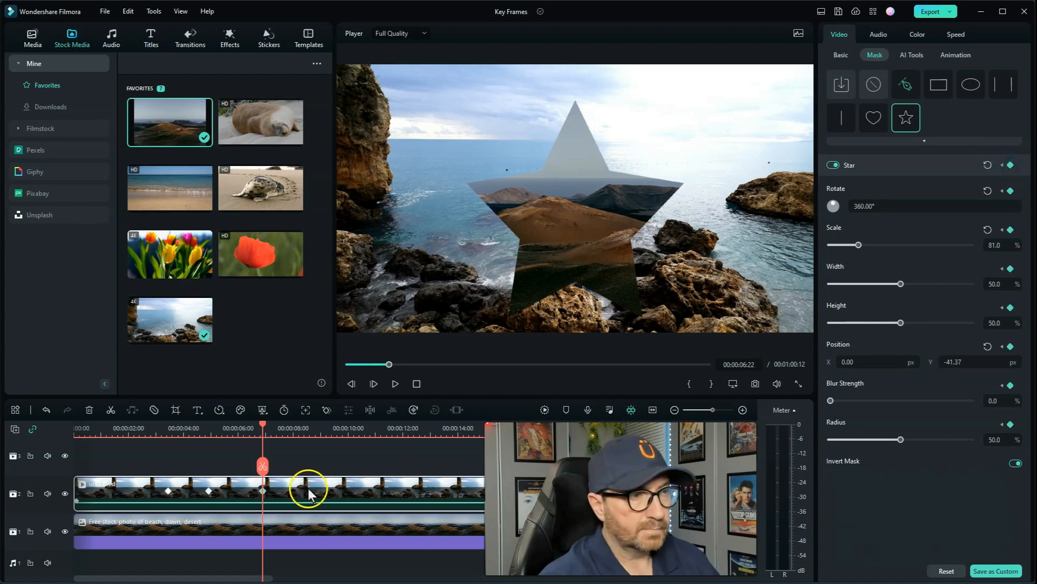
left_click(316, 431)
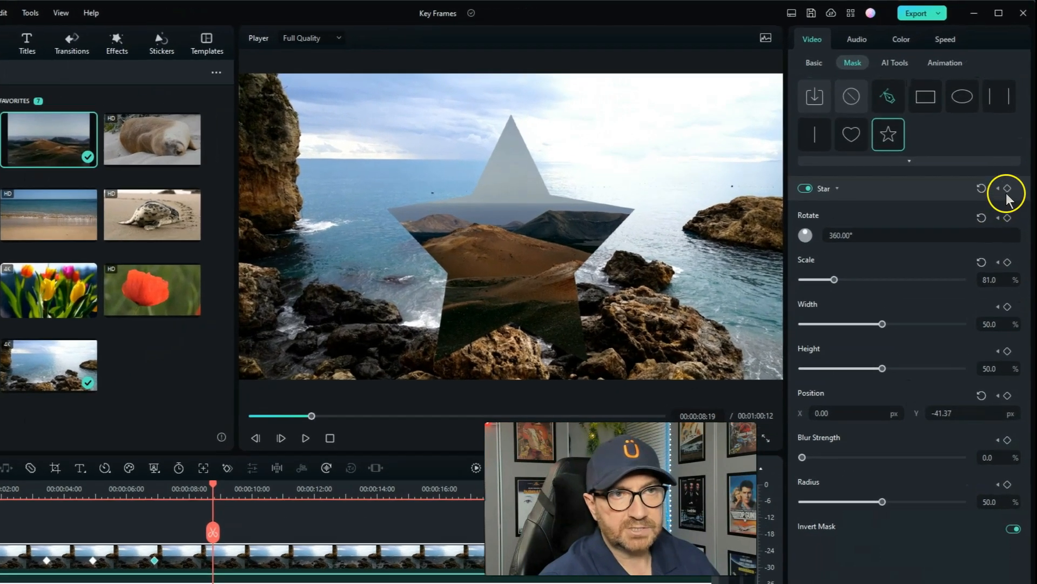
left_click(1007, 188)
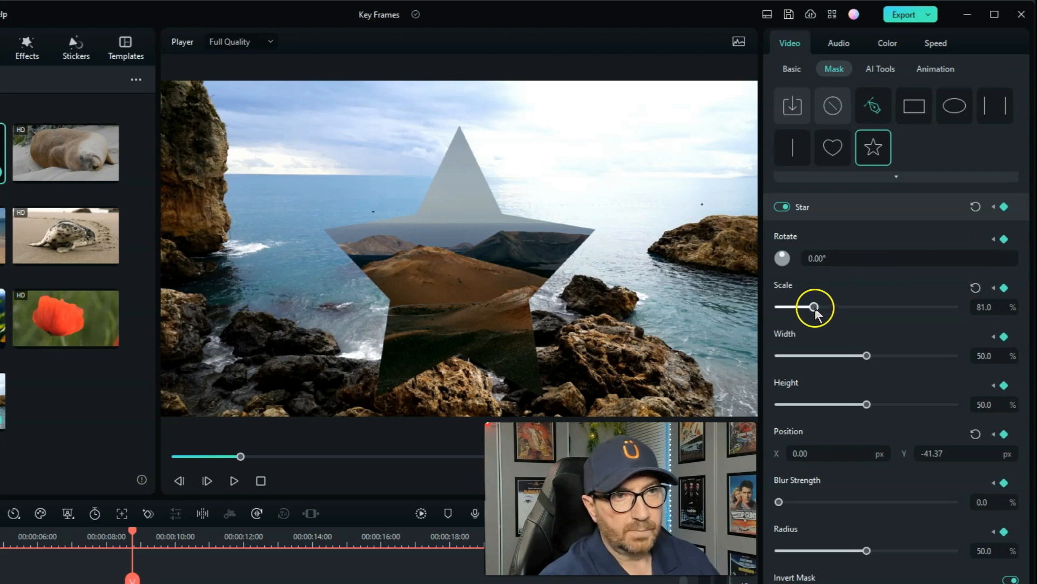
left_click_drag(815, 307, 825, 310)
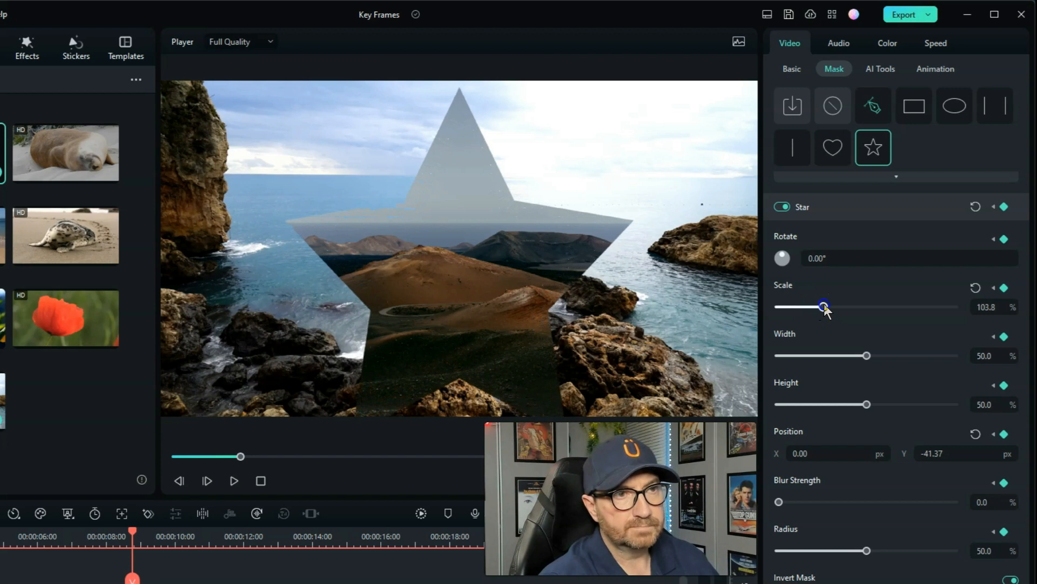
left_click(860, 397)
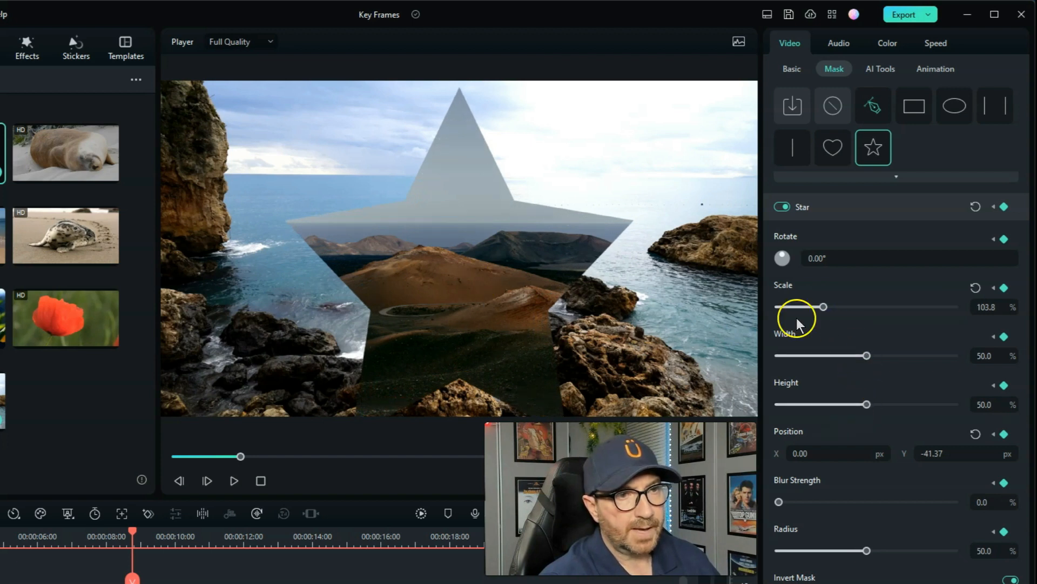
left_click_drag(942, 457, 958, 458)
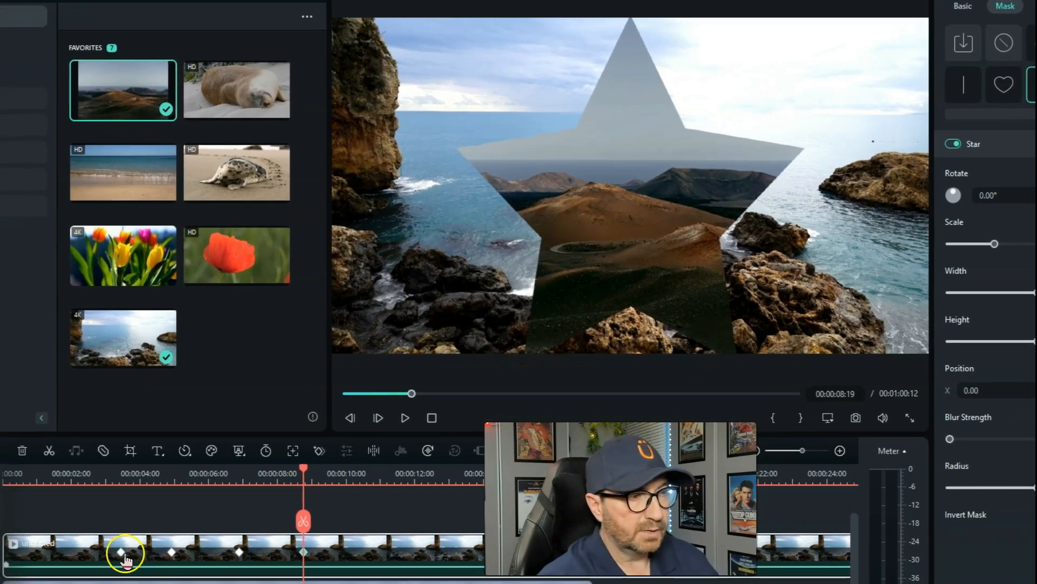
Go through the four star mask keyframes from first to last to compare the mask at each one
left_click(121, 551)
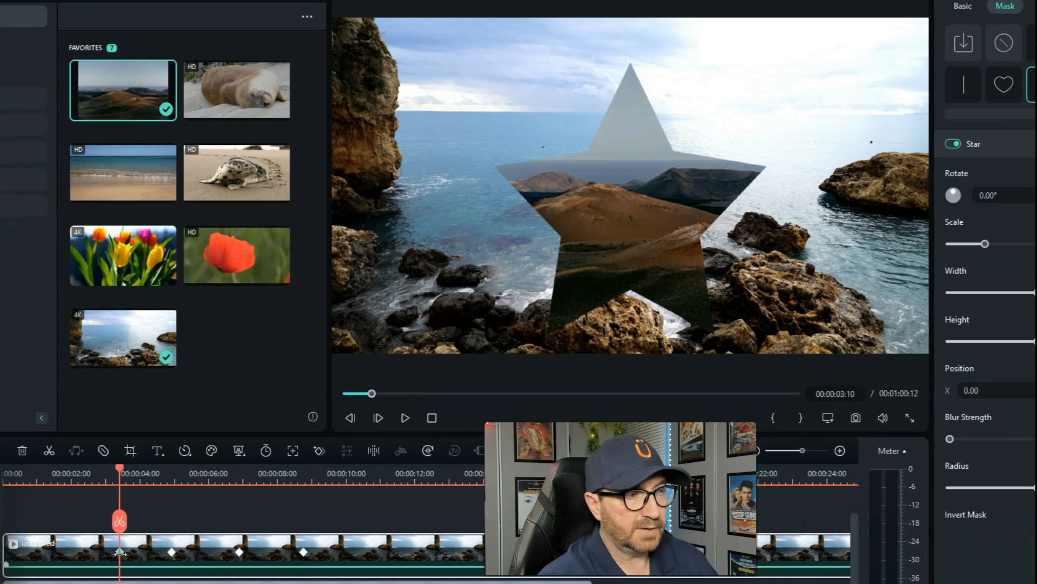
left_click(172, 552)
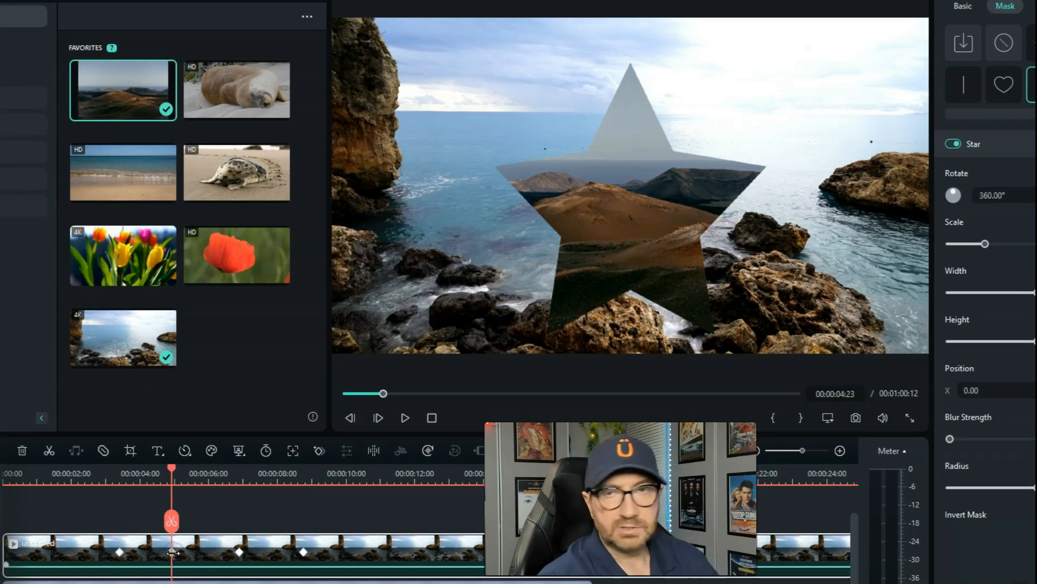
left_click(240, 551)
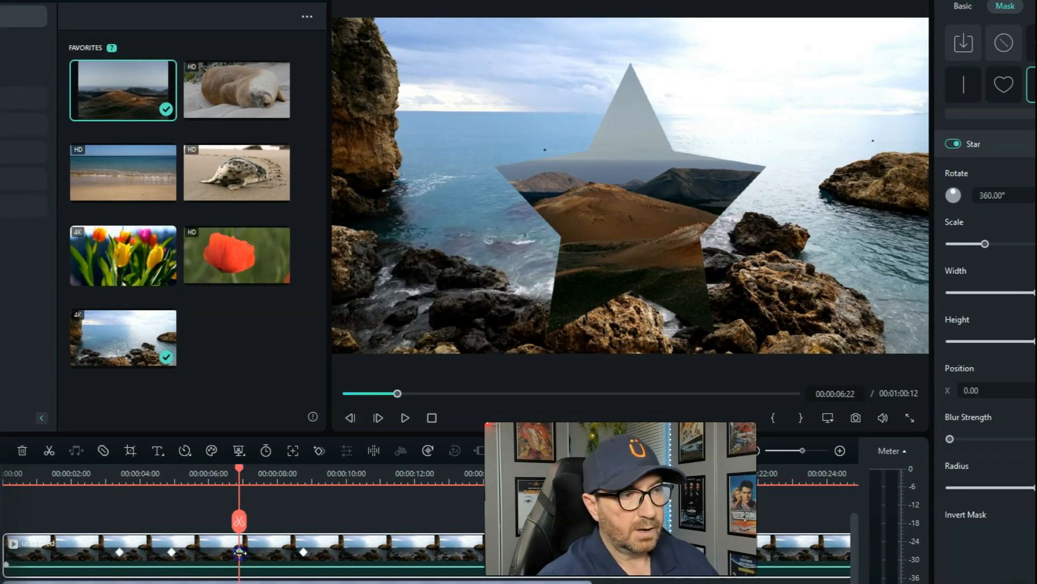
left_click(303, 551)
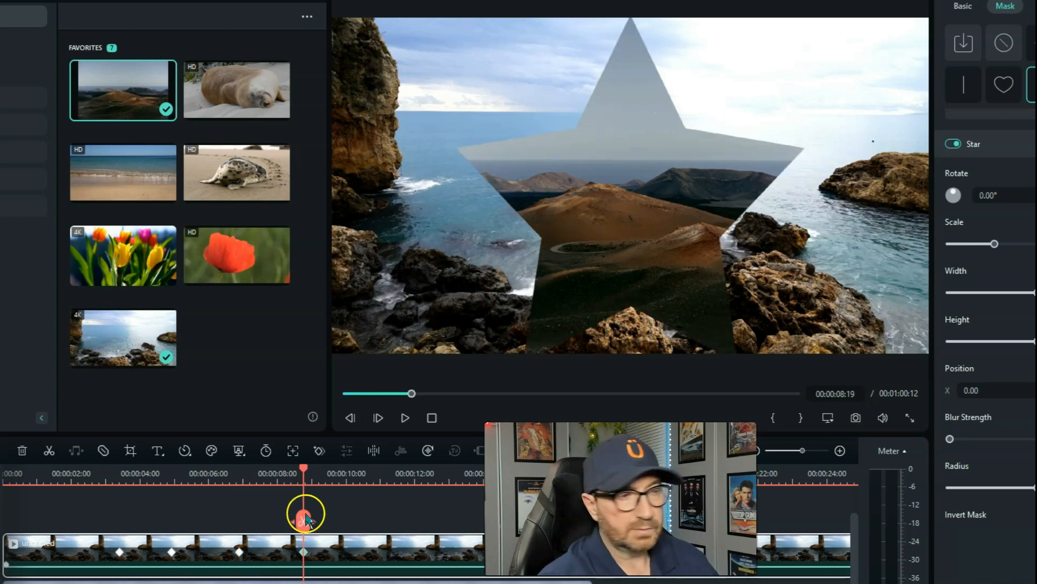
Play the seascape clip from before the first keyframe past the last to review the star mask animation
left_click_drag(307, 520, 95, 528)
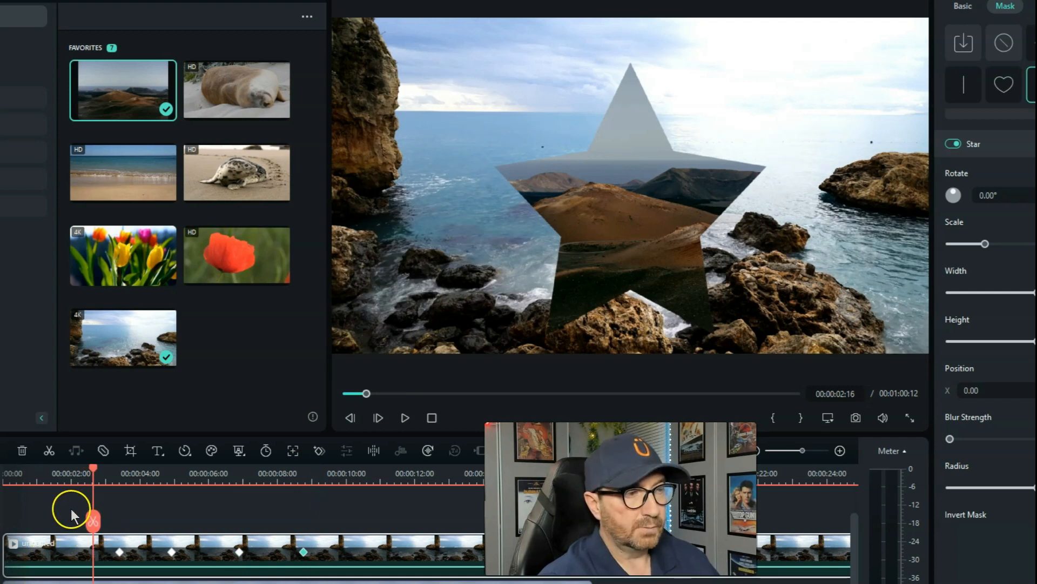
key("space")
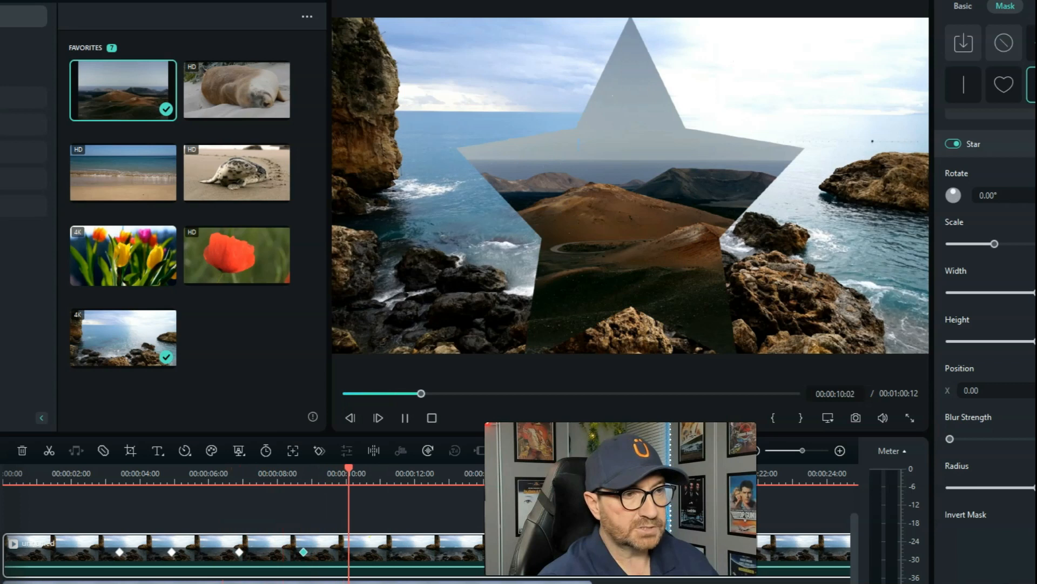
key("space")
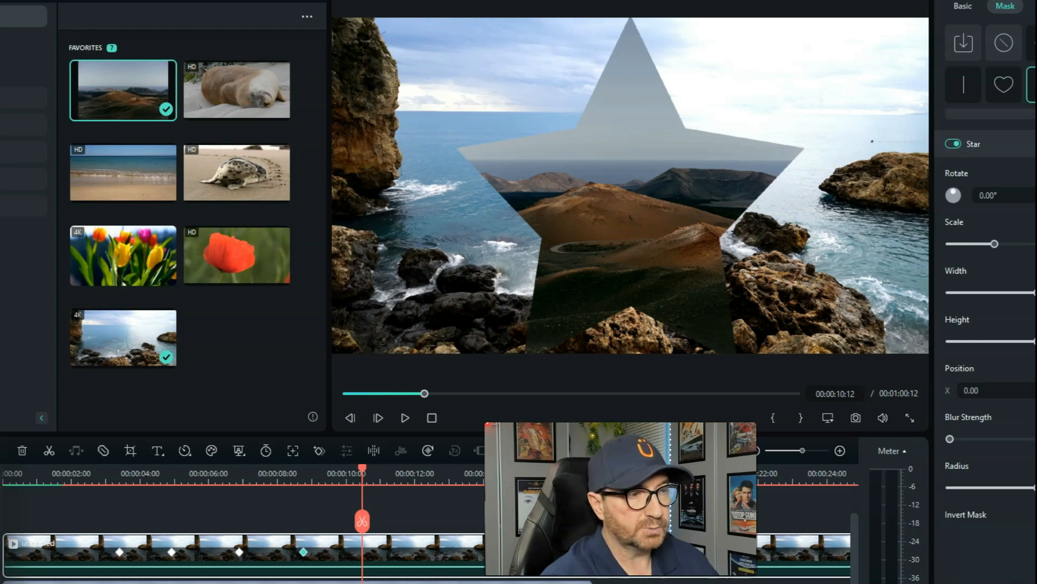
Delete all four star mask keyframes from the seascape clip, from the last one back to the first
left_click(303, 553)
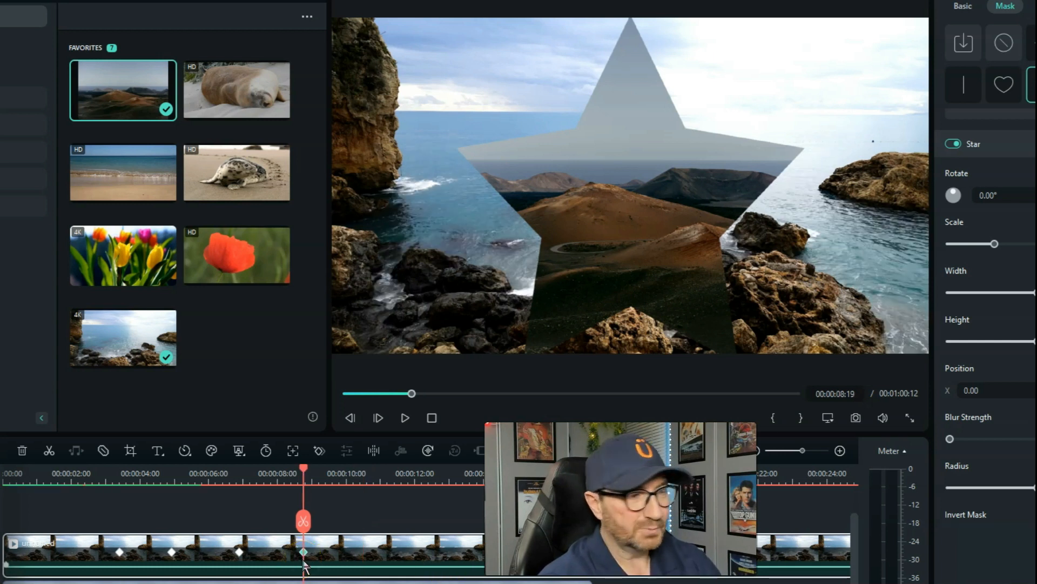
left_click(240, 552)
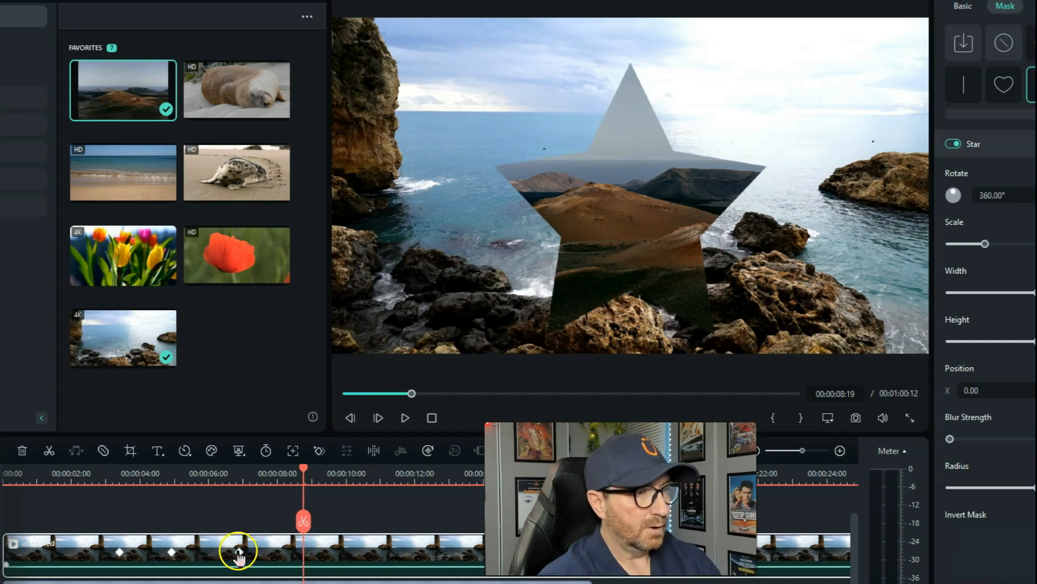
left_click(171, 551)
left_click(119, 551)
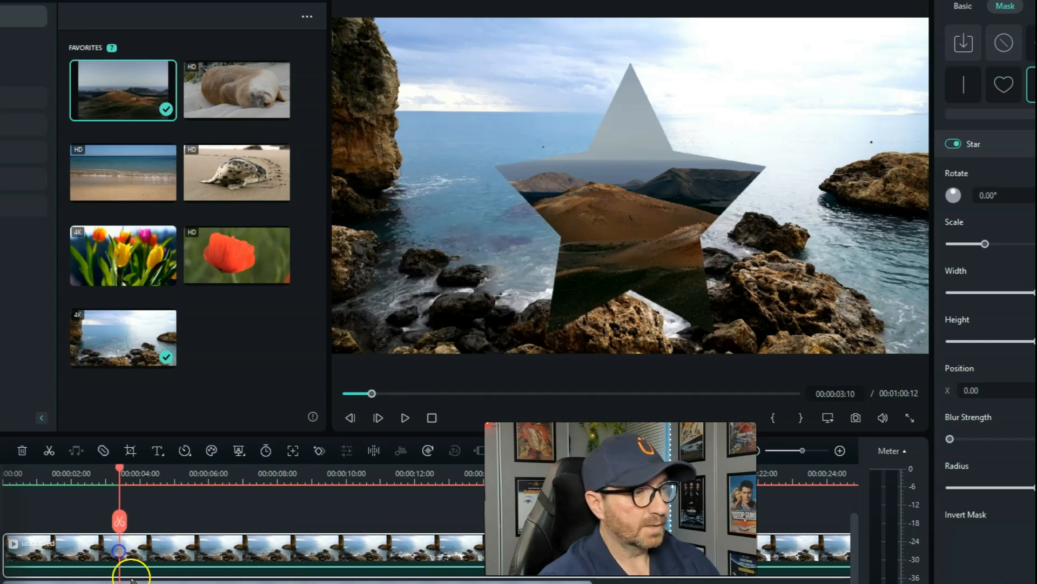
Delete the desert hills photo from the timeline and remove the star mask from the seascape clip
left_click(132, 578)
key("Delete")
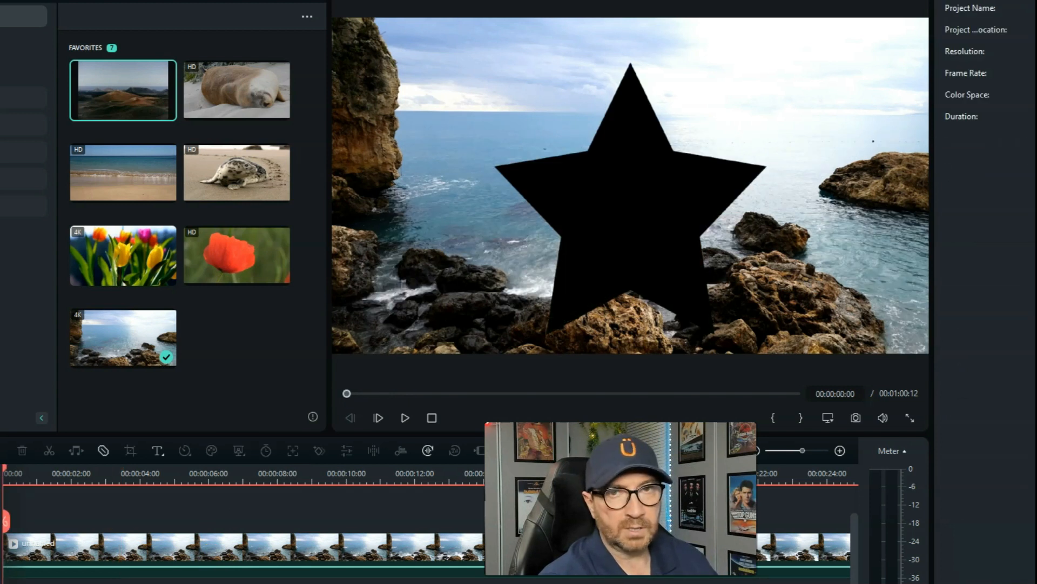
left_click(231, 566)
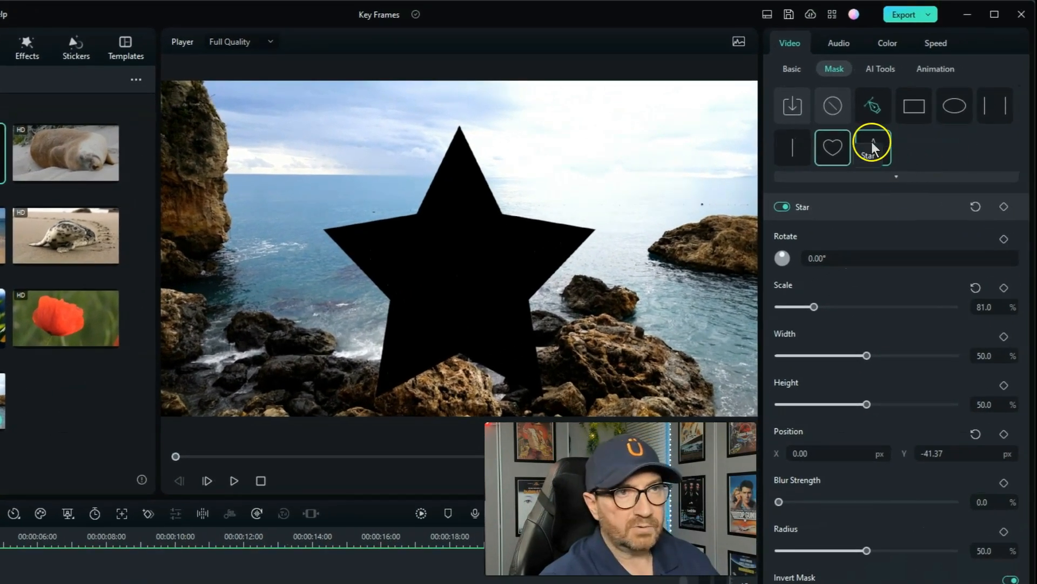
left_click(833, 107)
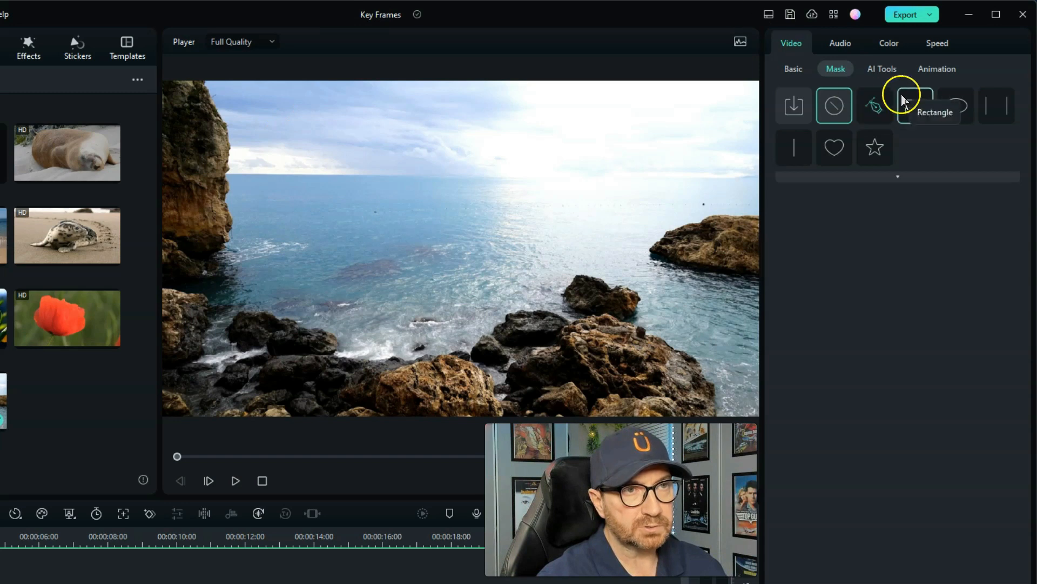
Show the seascape clip's AI Tools options with the AI Portrait settings collapsed
left_click(873, 71)
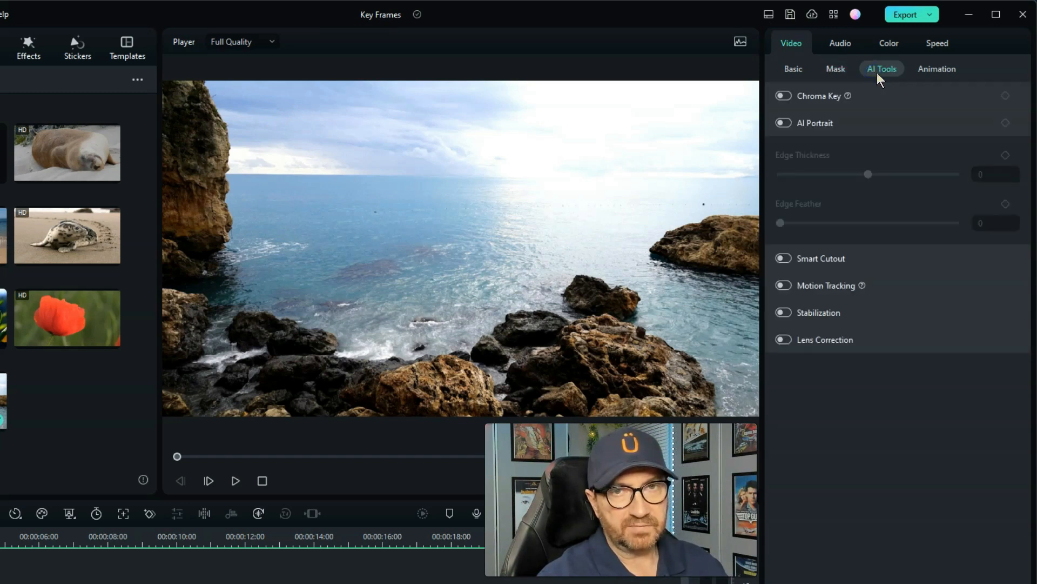
left_click(840, 124)
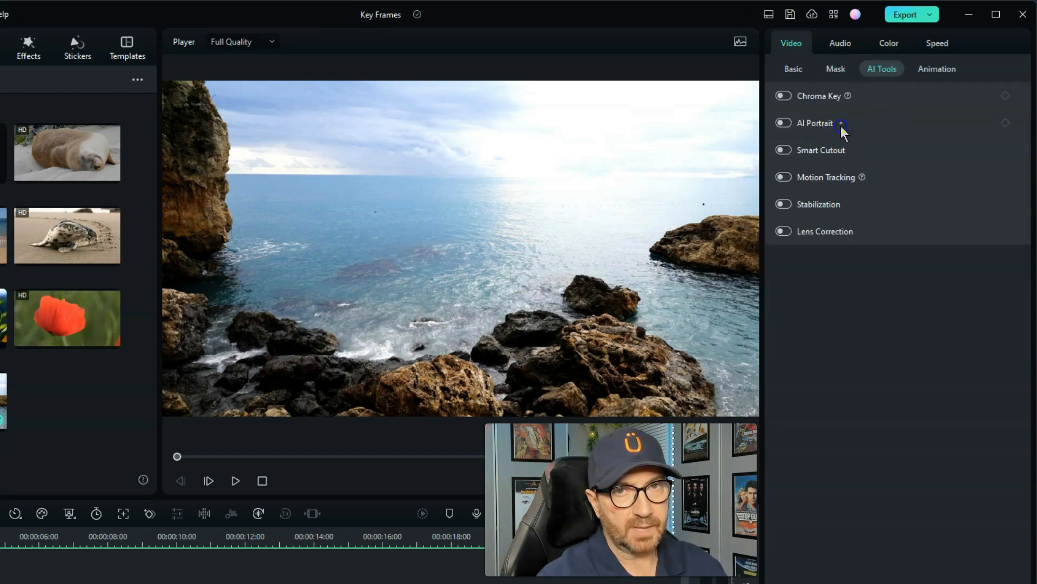
Look through the Chroma Key and AI Portrait settings of the seascape clip, leaving the Chroma Key settings expanded
left_click(861, 97)
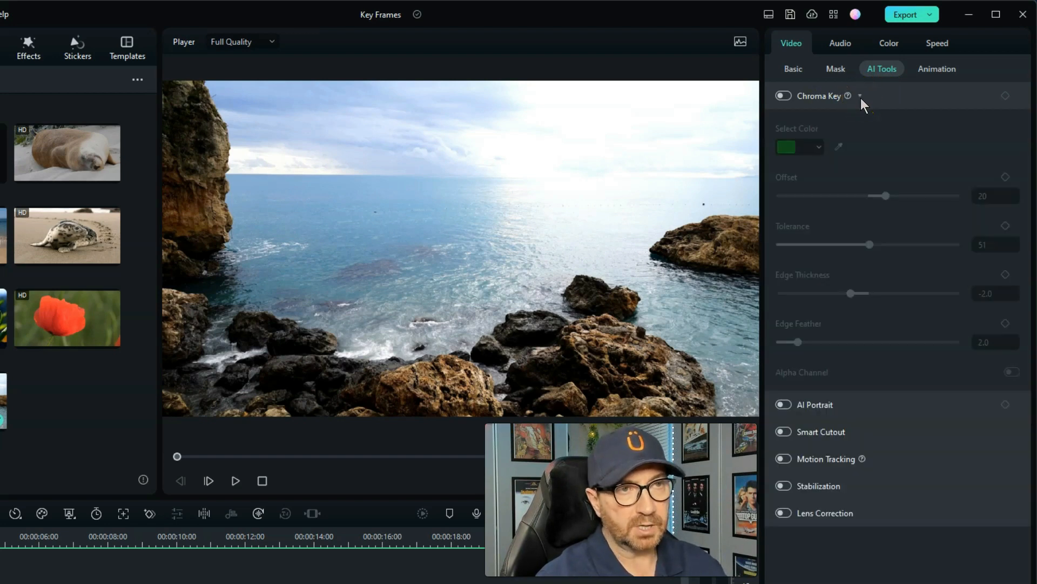
left_click(860, 97)
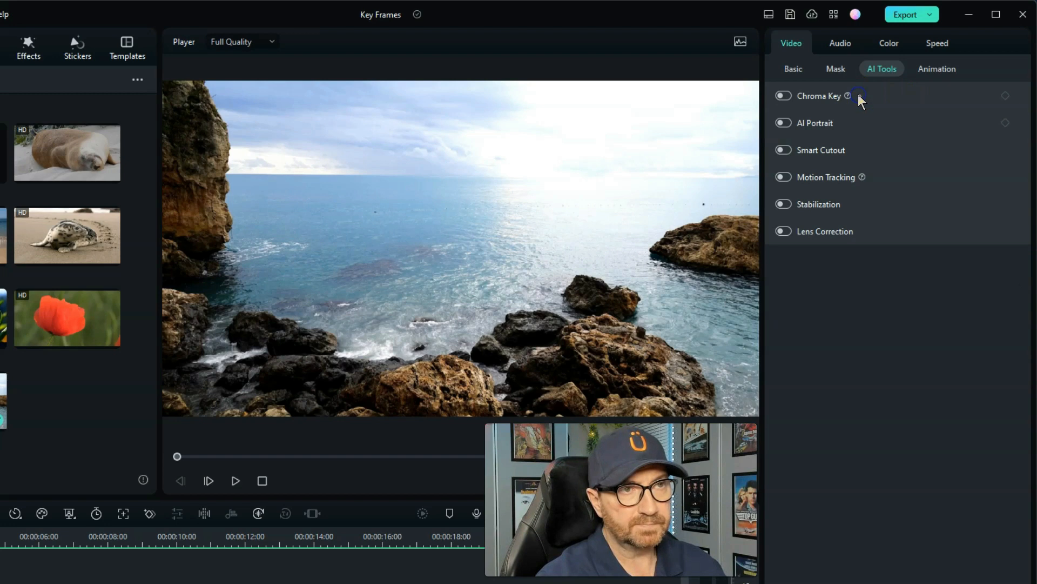
left_click(841, 124)
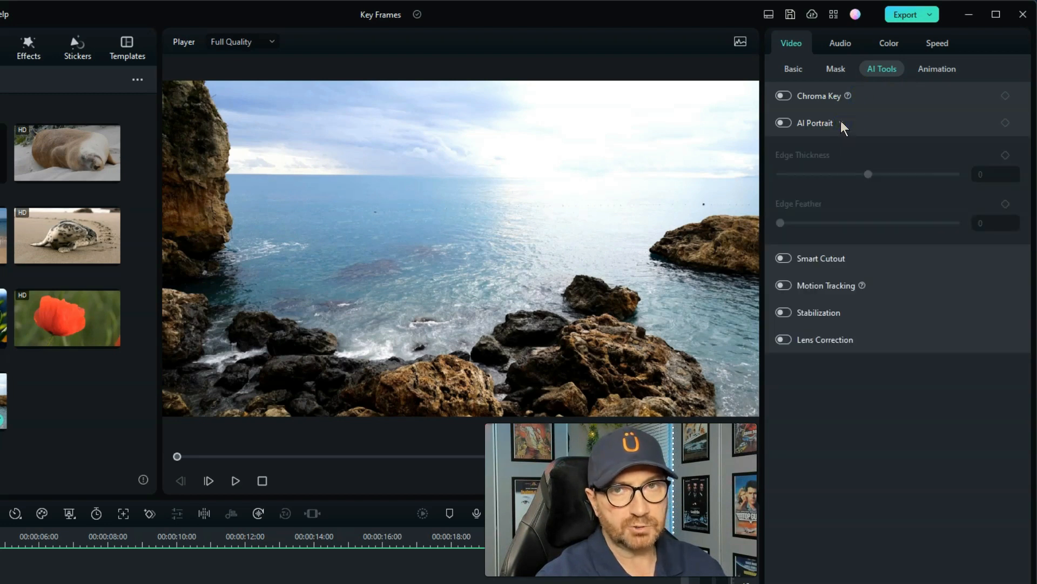
left_click(841, 122)
left_click(860, 96)
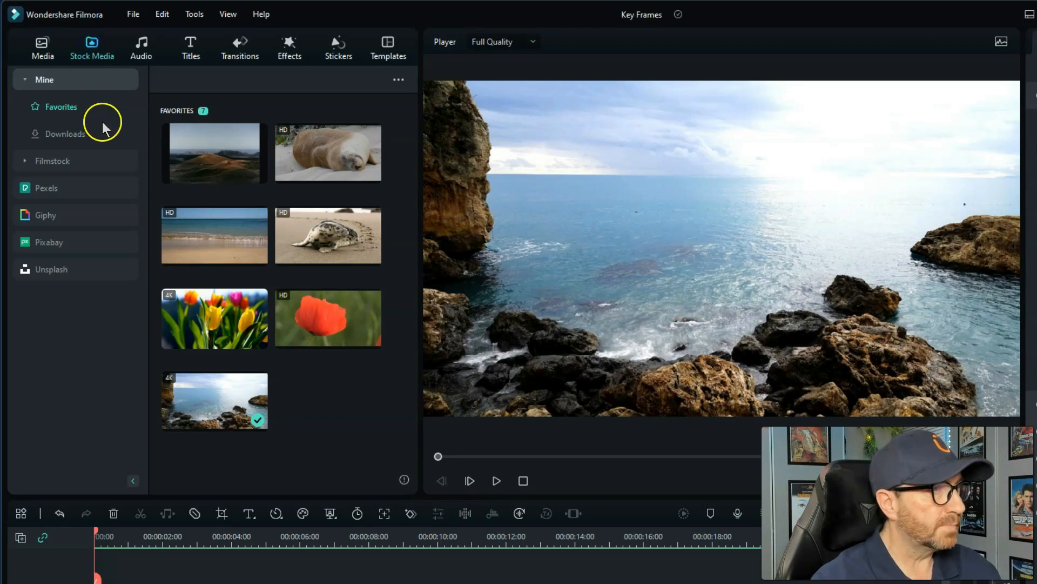
Place Filmstock's Film green screen clip at the start of the track above the seascape clip and turn on its Chroma Key
left_click(67, 160)
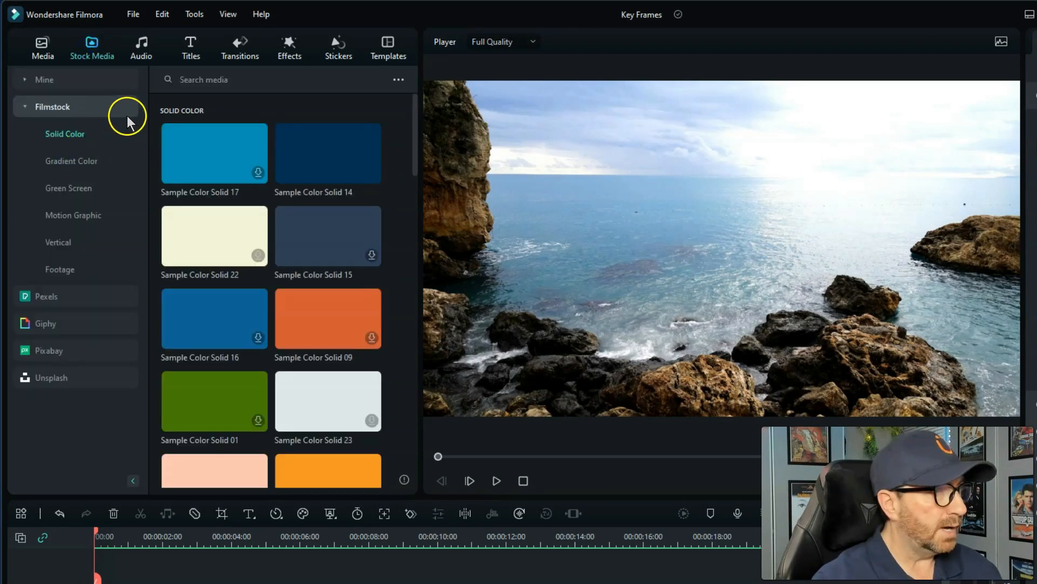
left_click(74, 188)
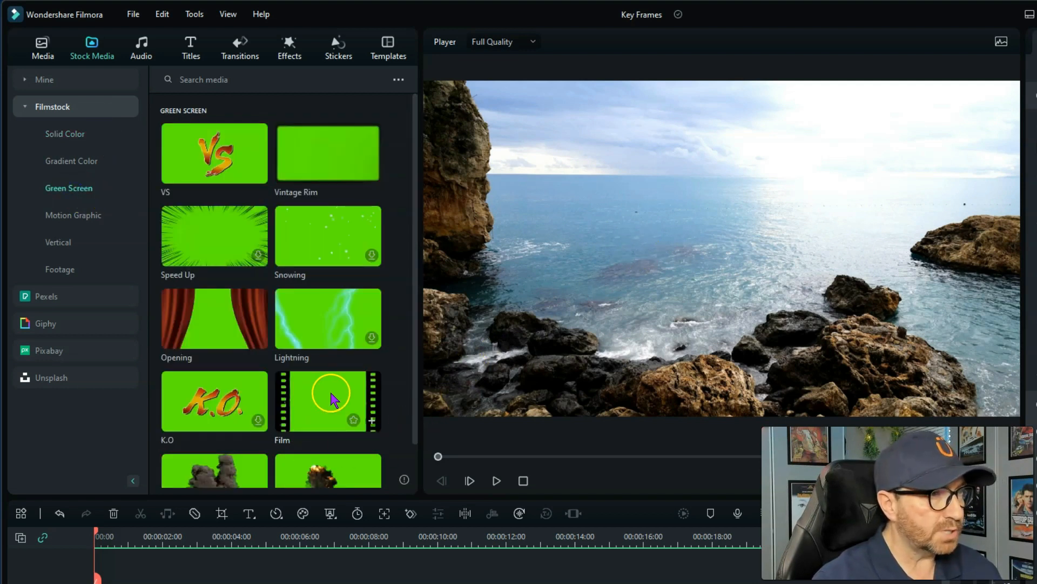
left_click_drag(330, 399, 134, 583)
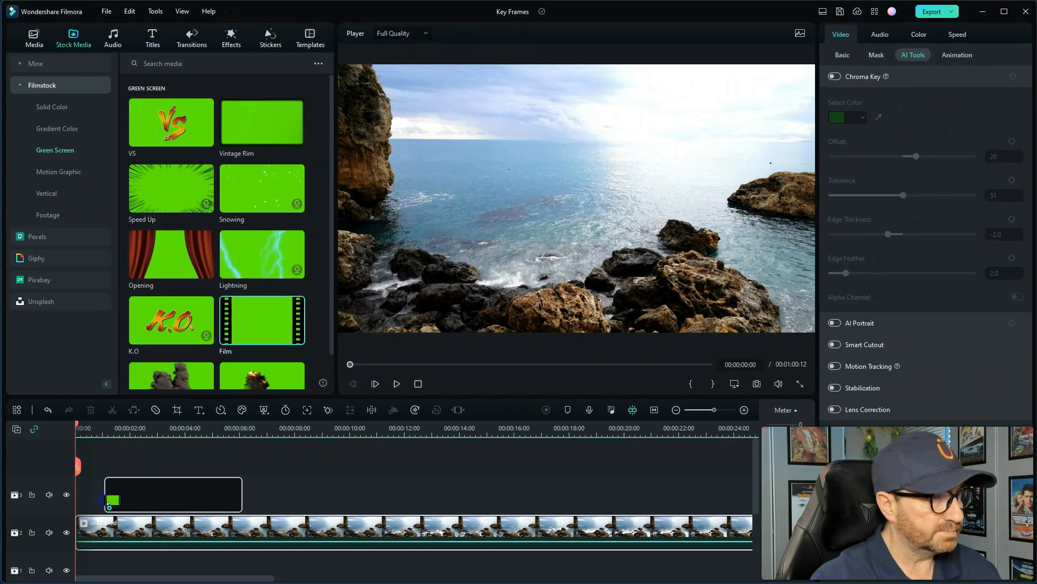
left_click_drag(106, 499, 81, 498)
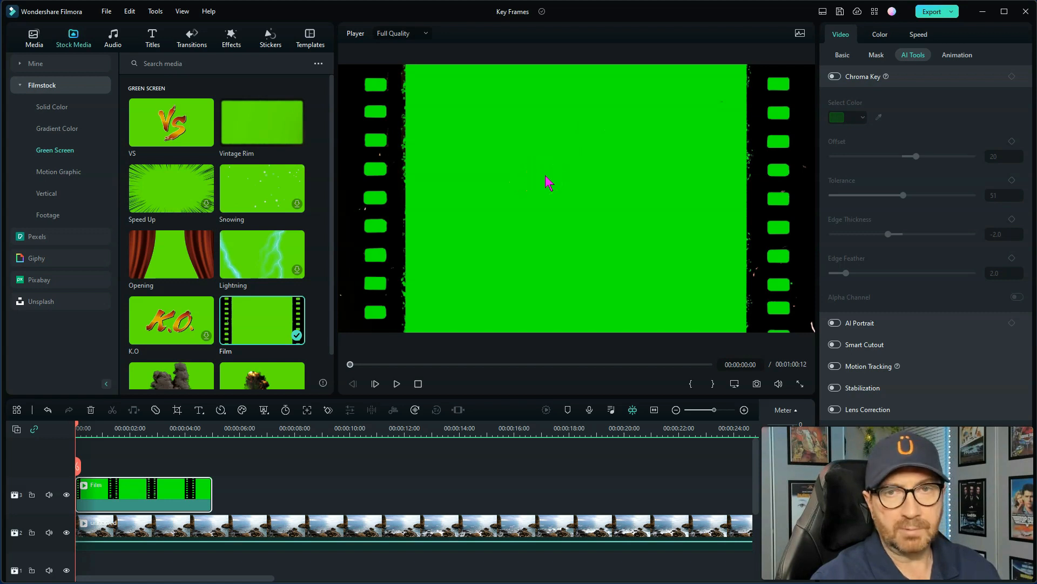
left_click(834, 77)
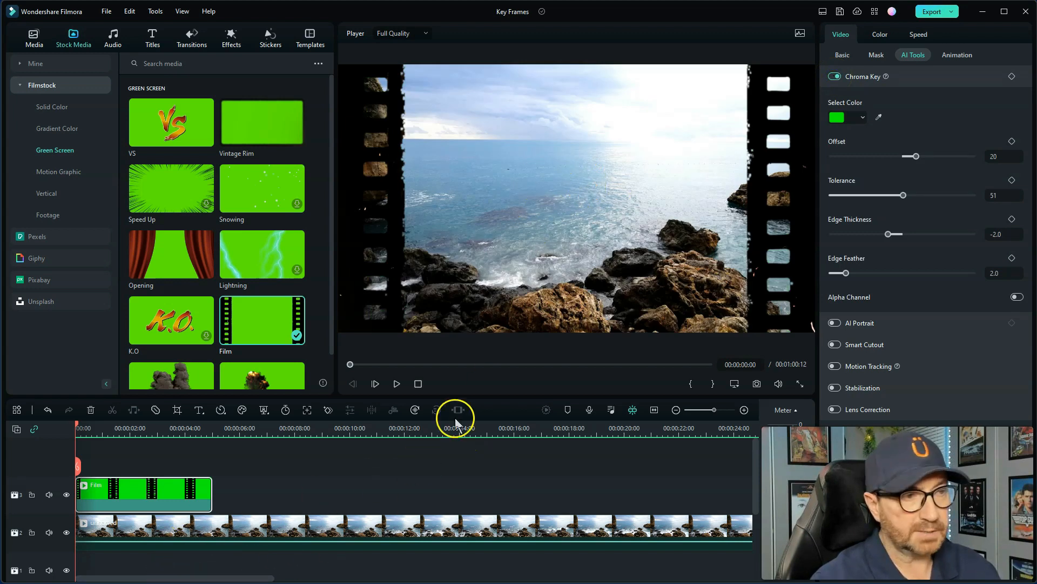
Play the keyed Film overlay to review it over the seascape, and return the playhead to the start of the timeline
left_click(396, 384)
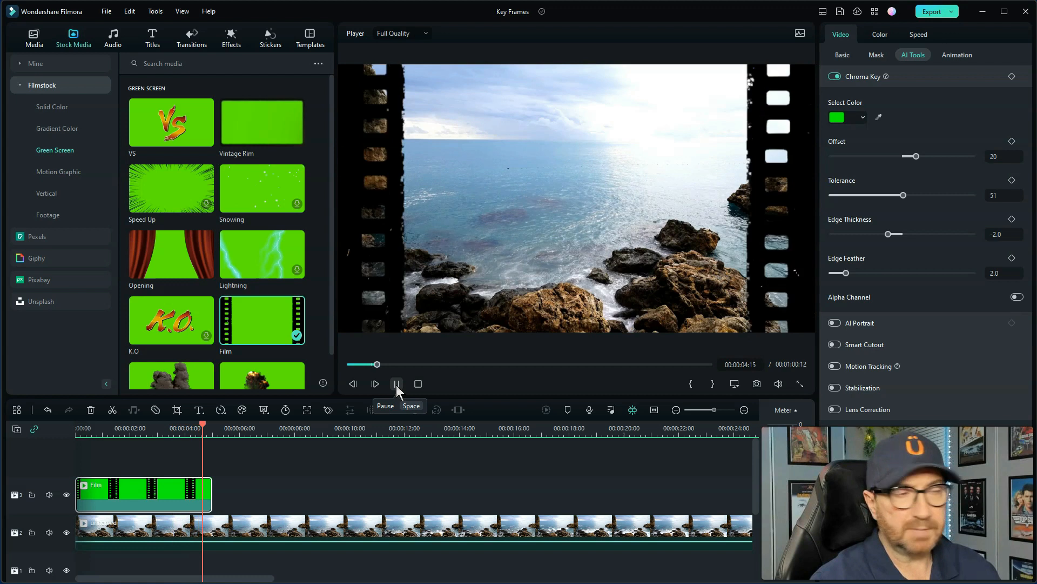
left_click(396, 383)
left_click(249, 464)
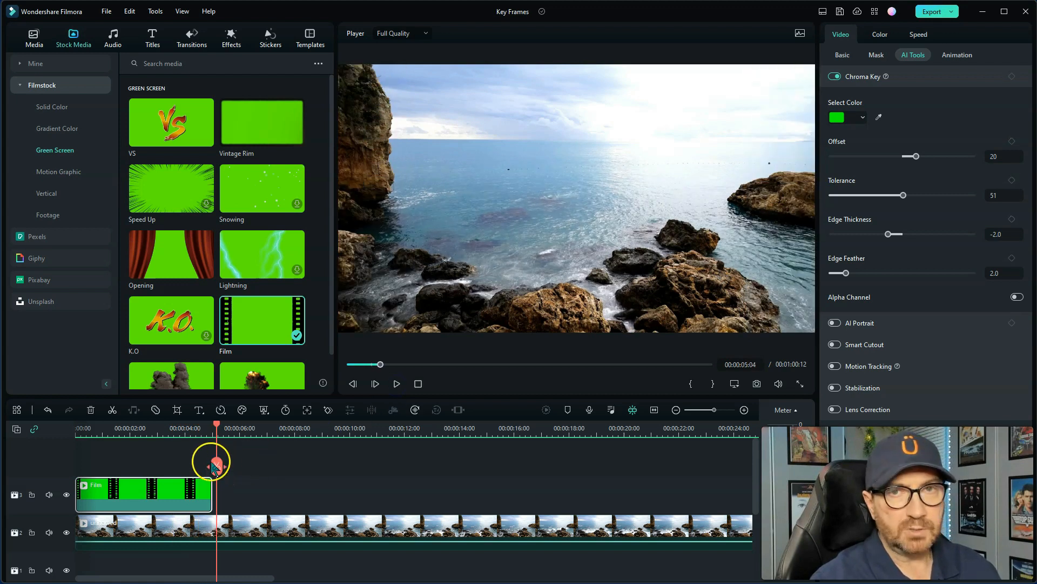
left_click(109, 432)
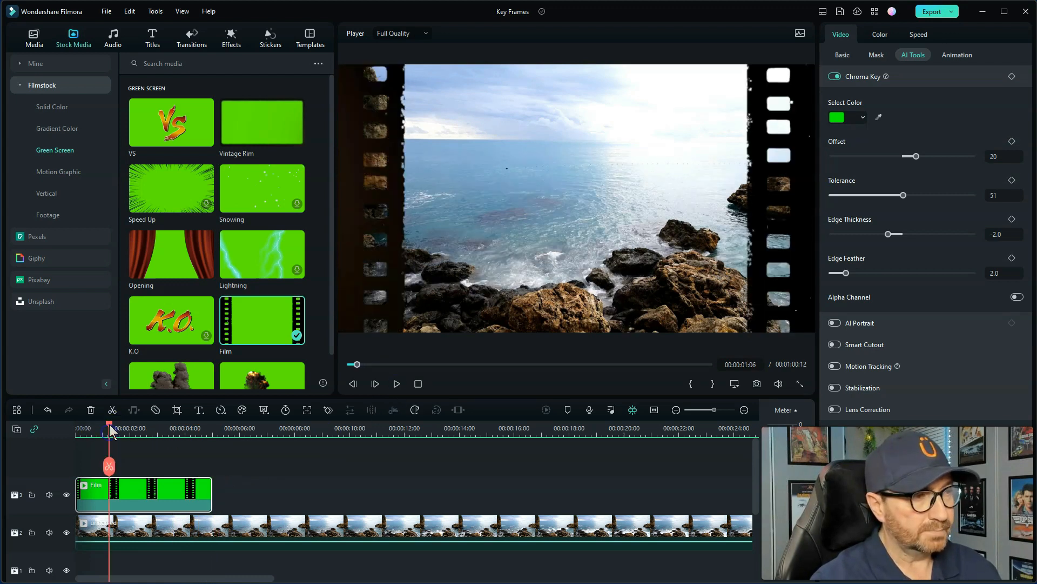
left_click(61, 436)
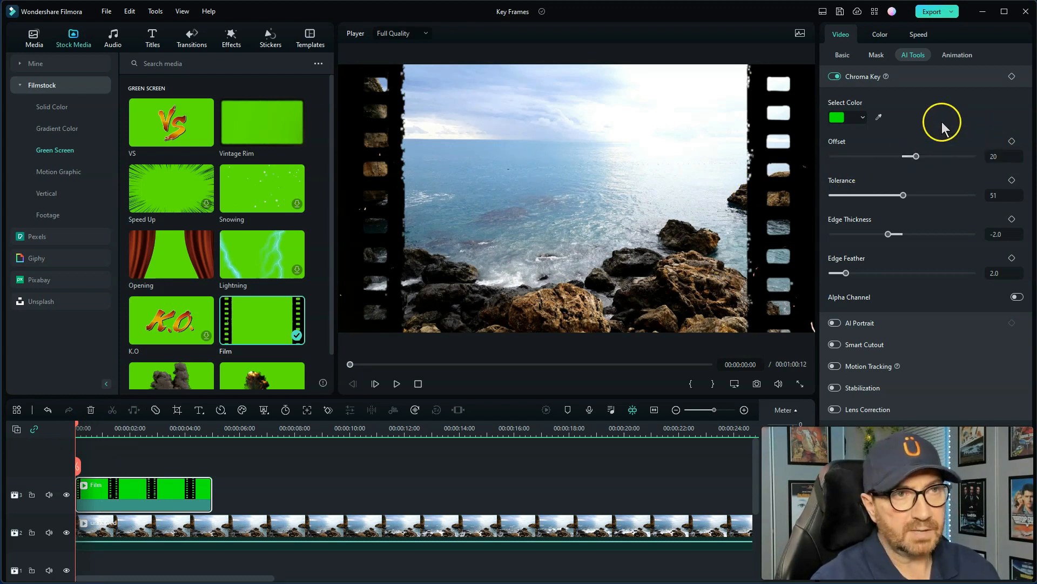
Add a Chroma Key keyframe at the start of the Film clip, try an Offset of 100 and reset the Offset
left_click(1012, 76)
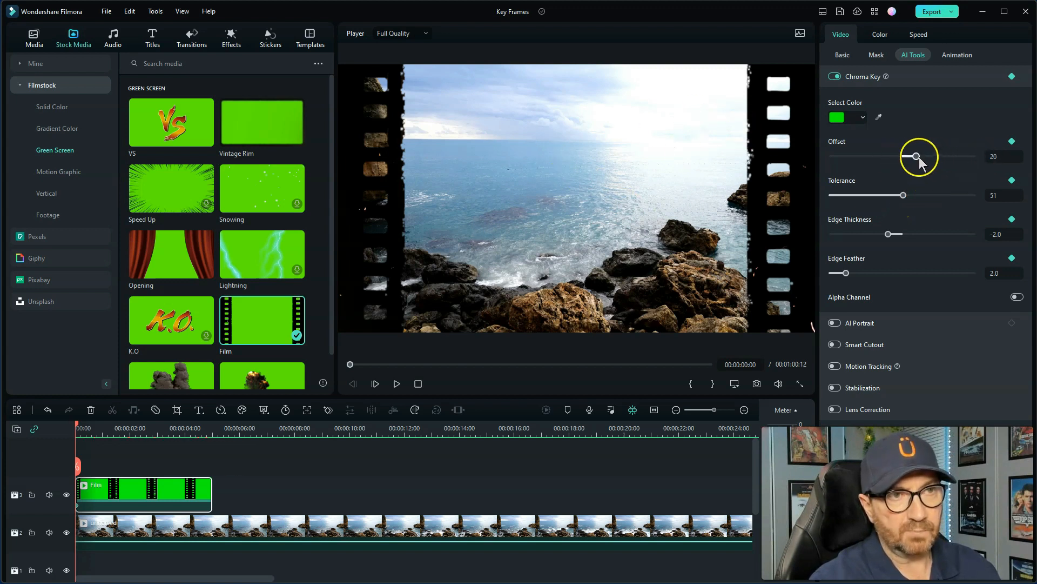
left_click_drag(917, 157, 979, 162)
left_click(832, 156)
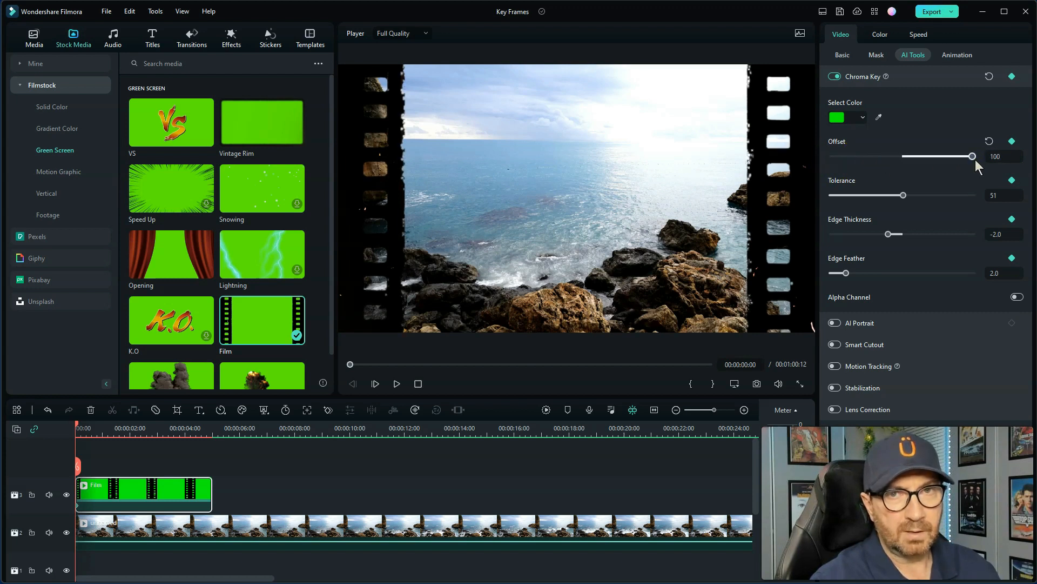
left_click(990, 141)
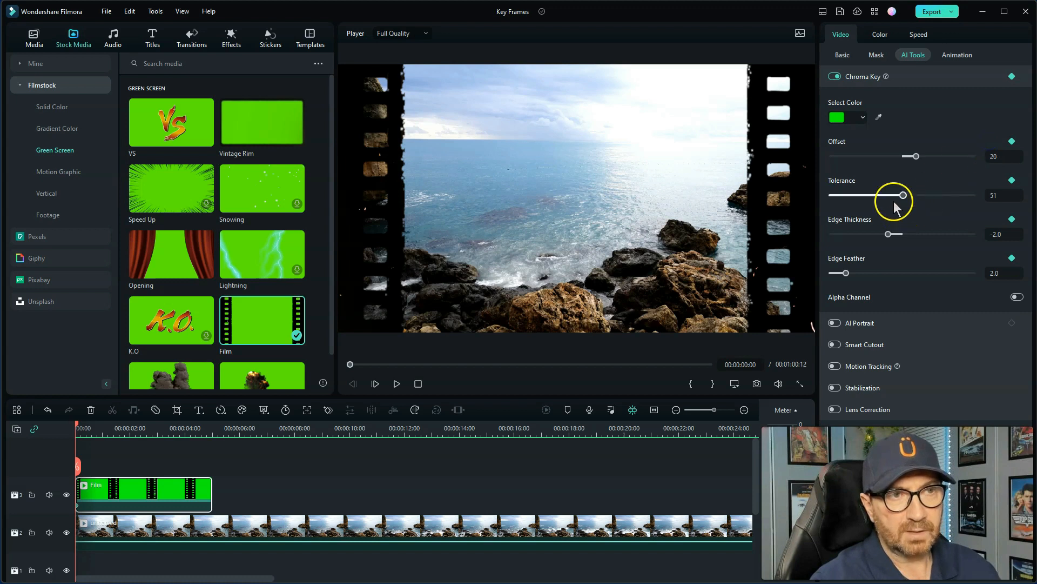
Try different Chroma Key Tolerance, Edge Thickness and Edge Feather values, including Tolerance 54 and Edge Feather 6.9, and reset all Chroma Key settings
left_click_drag(904, 198, 818, 199)
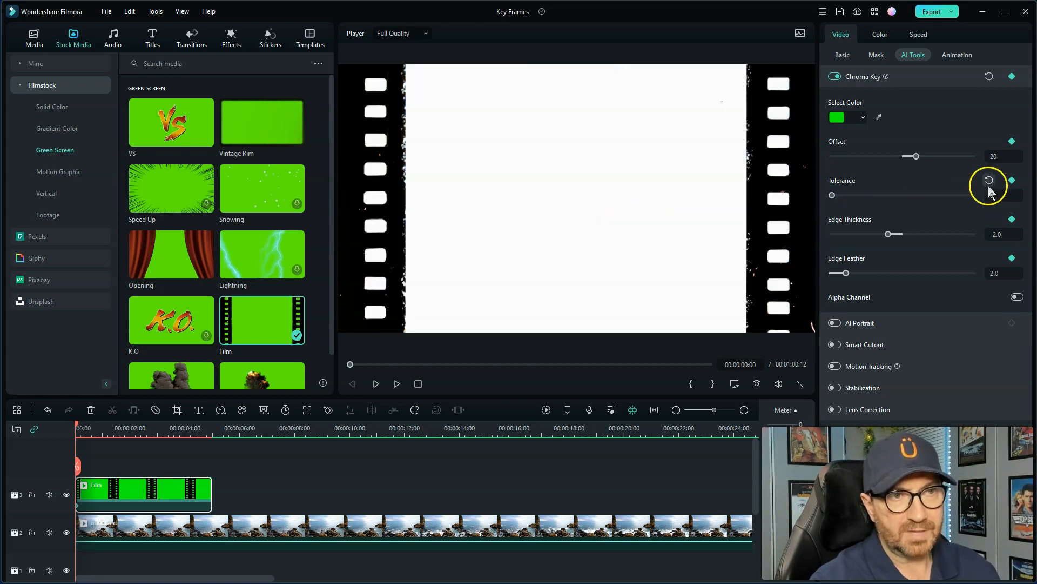
left_click_drag(860, 197, 908, 195)
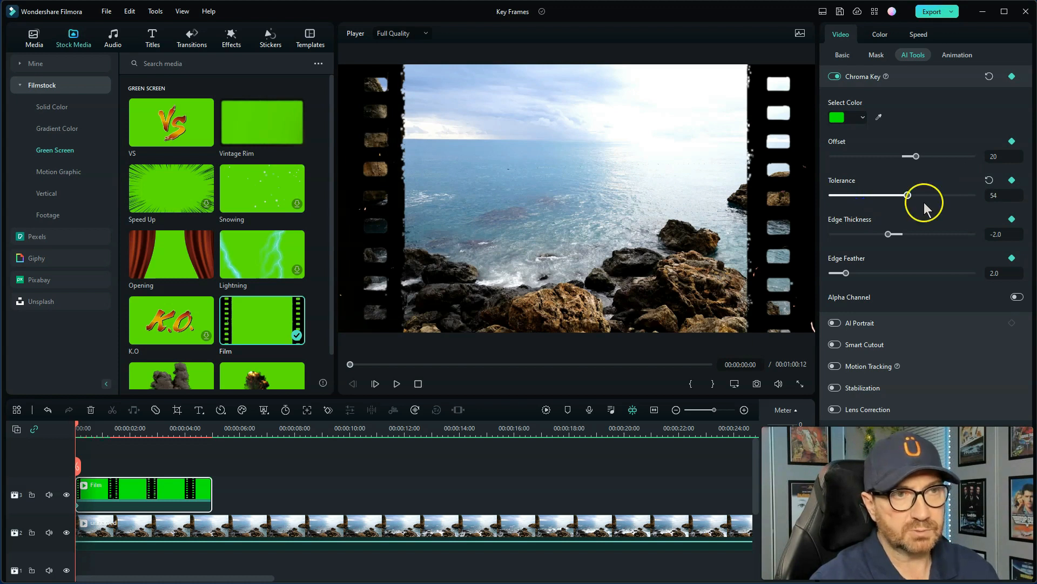
mouse_move(888, 234)
left_mouse_down()
mouse_move(974, 232)
mouse_move(906, 234)
left_mouse_up()
left_click(989, 219)
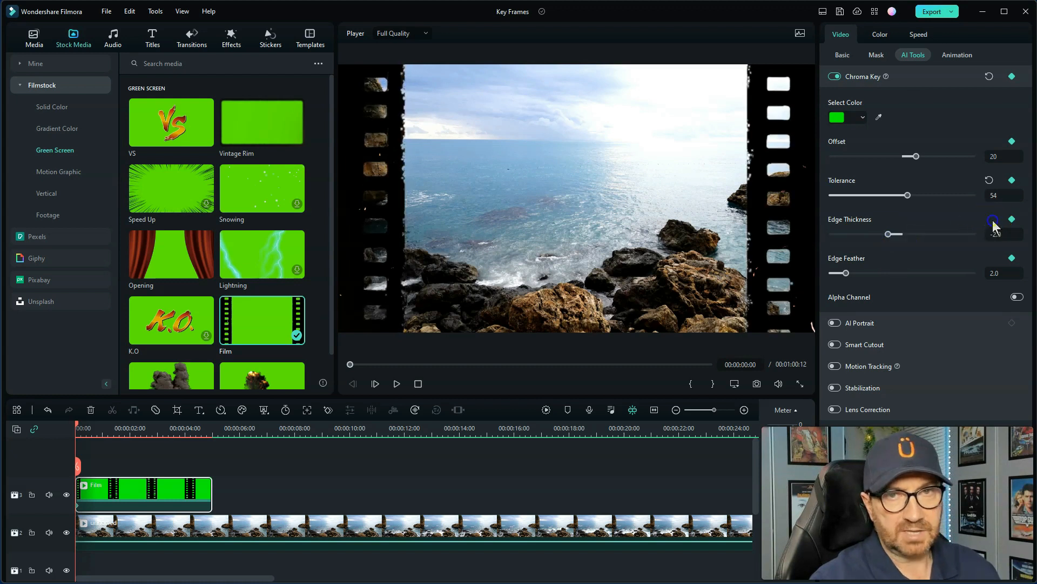
left_click_drag(845, 273, 880, 274)
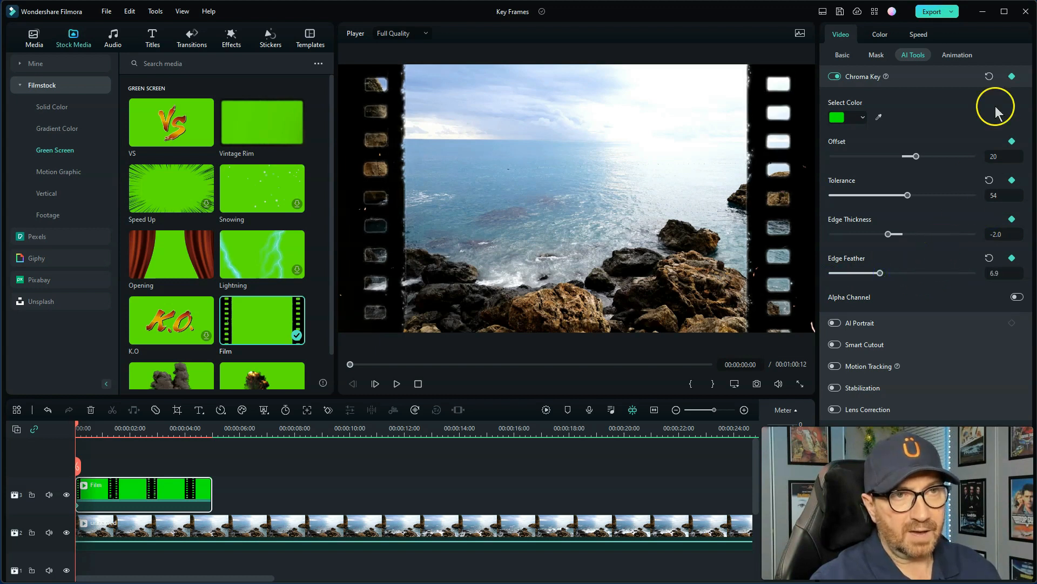
left_click(989, 77)
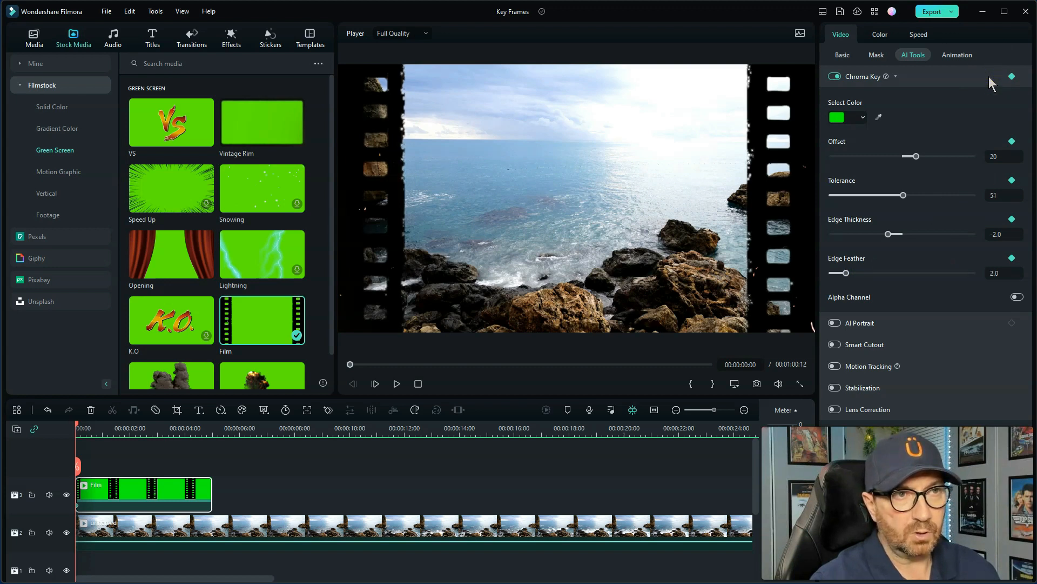
Remove the Film clip's Chroma Key keyframe and effect, and delete the clip from the timeline
left_click(101, 511)
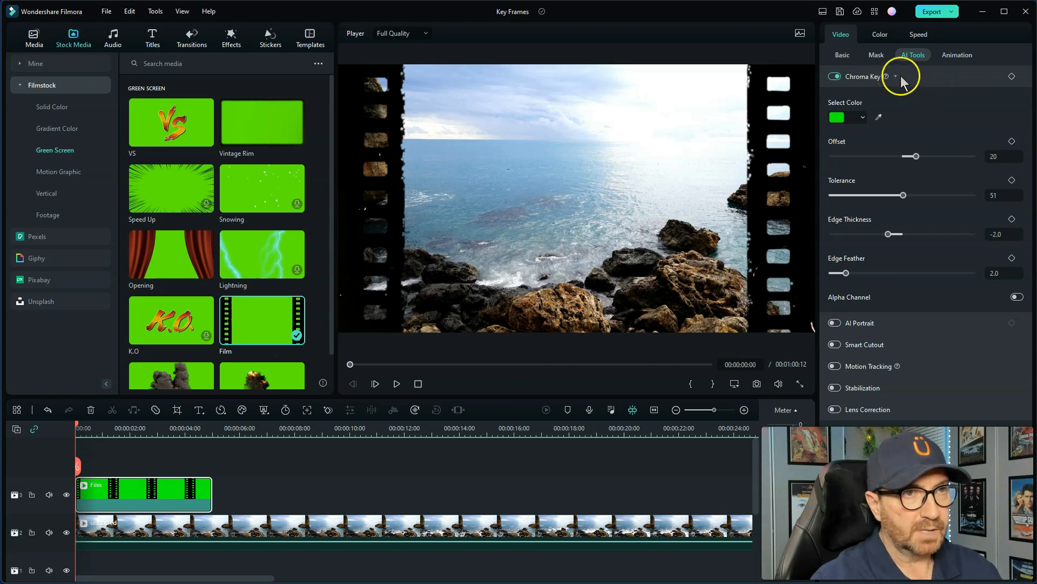
left_click(896, 76)
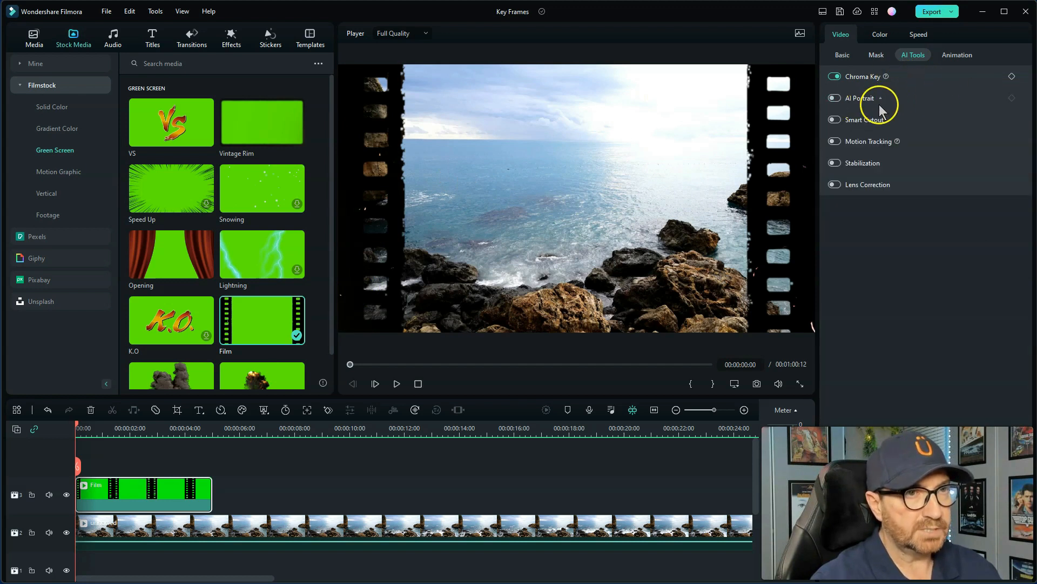
left_click(835, 76)
left_click(162, 501)
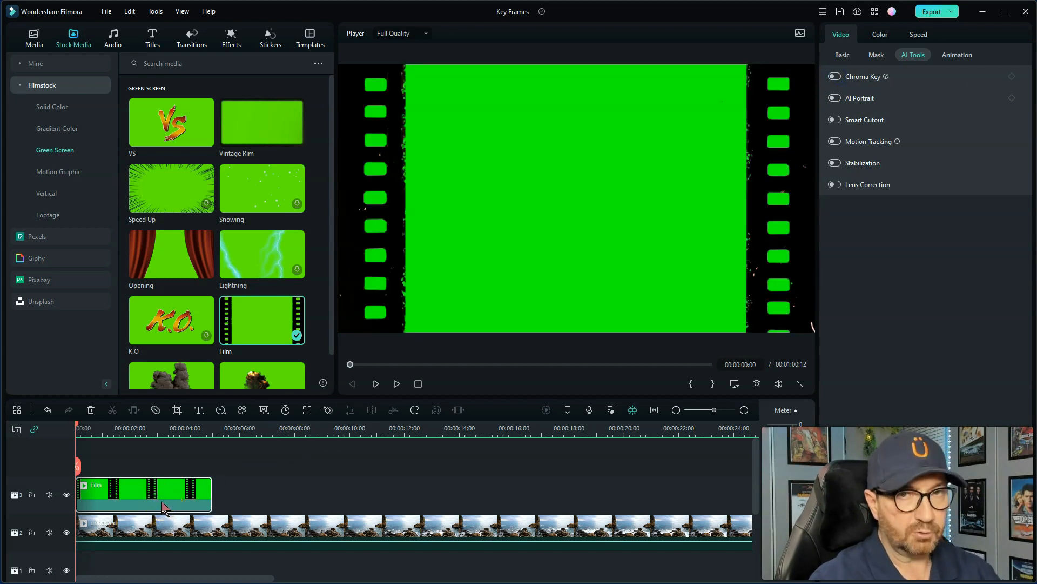
key("Delete")
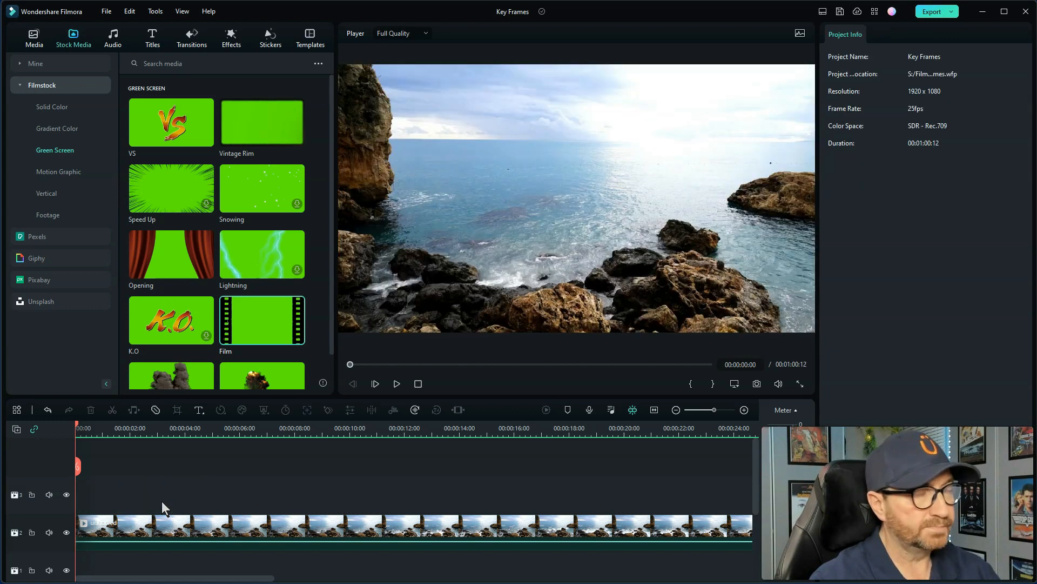
Expand the AI Portrait settings, search Pexels for "walking" and place the video of the man on the forest road at the start above the seascape
left_click(291, 521)
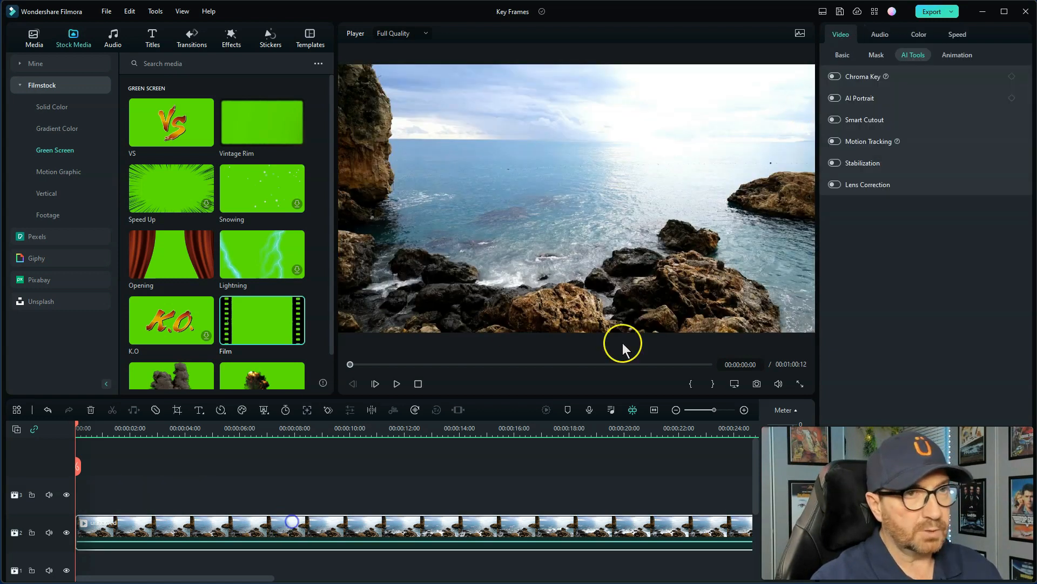
left_click(880, 99)
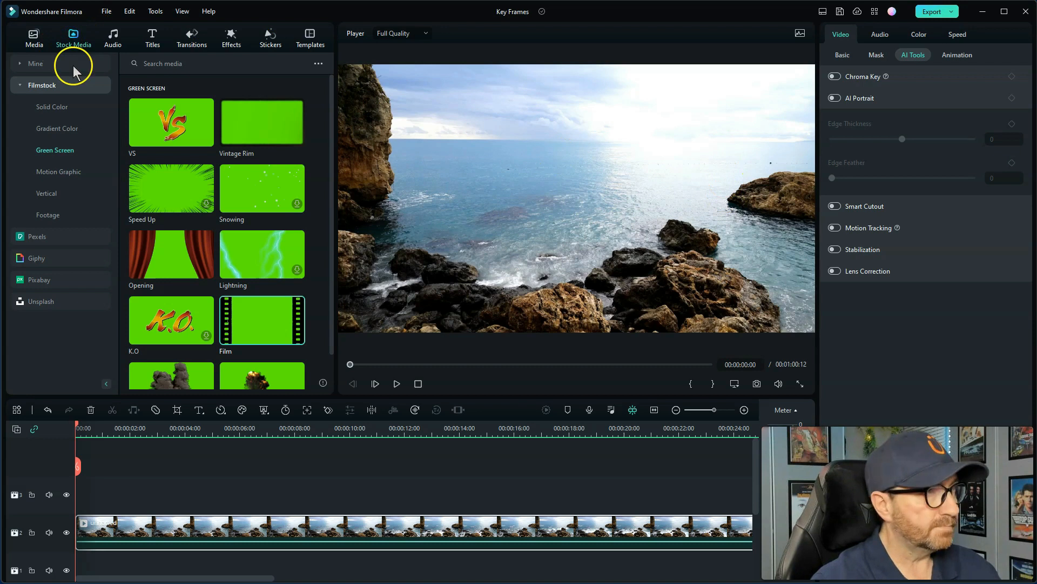
left_click(52, 241)
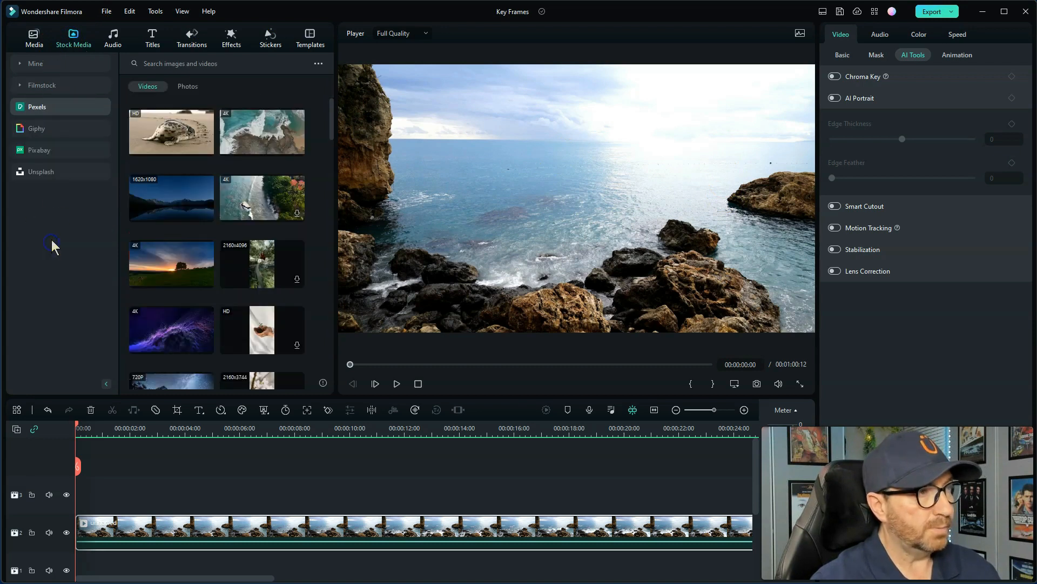
left_click(185, 61)
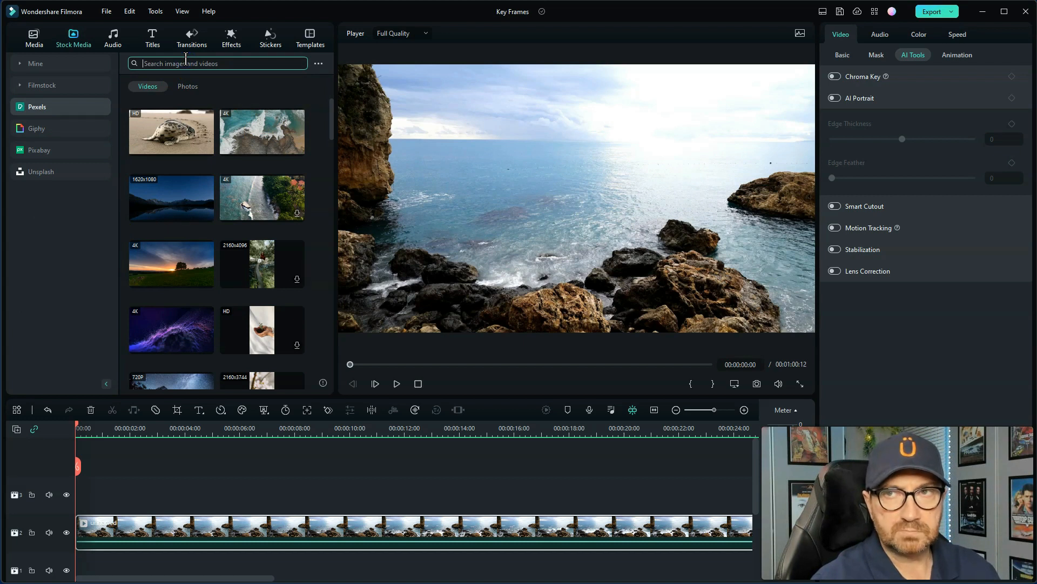
type("walki")
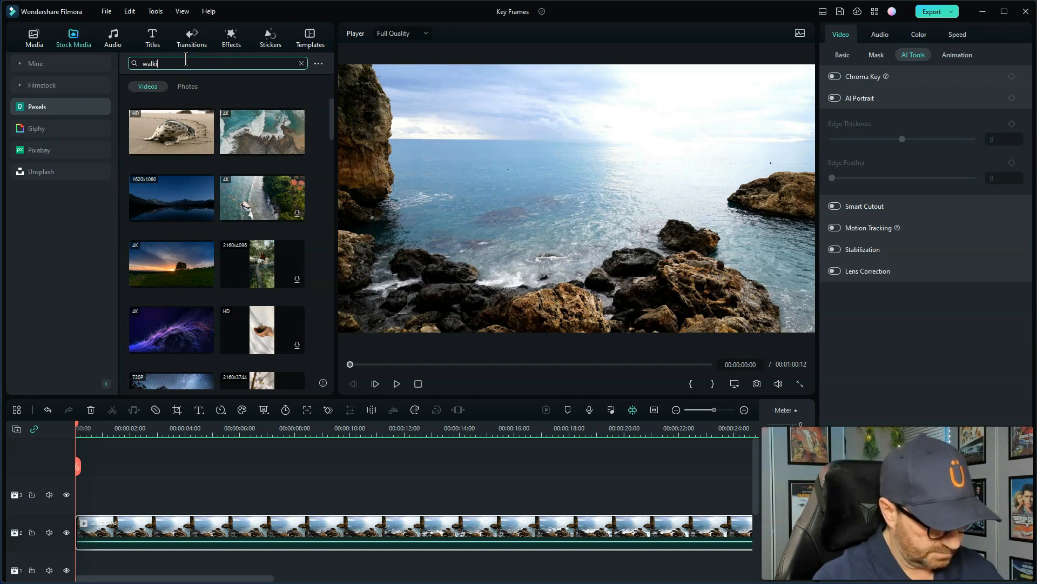
type("ng")
key("Return")
left_click(163, 274)
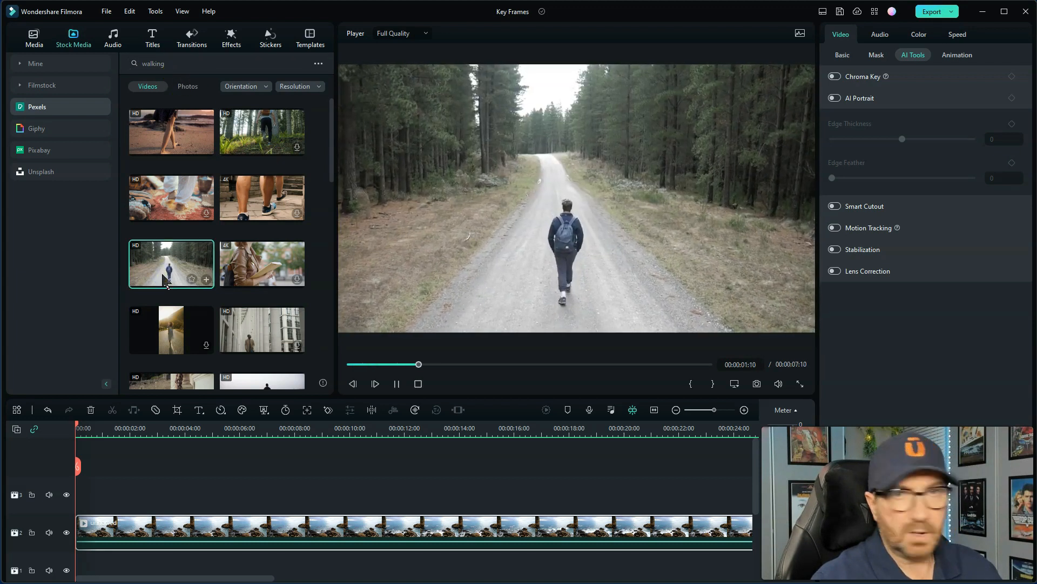
left_click_drag(165, 279, 114, 489)
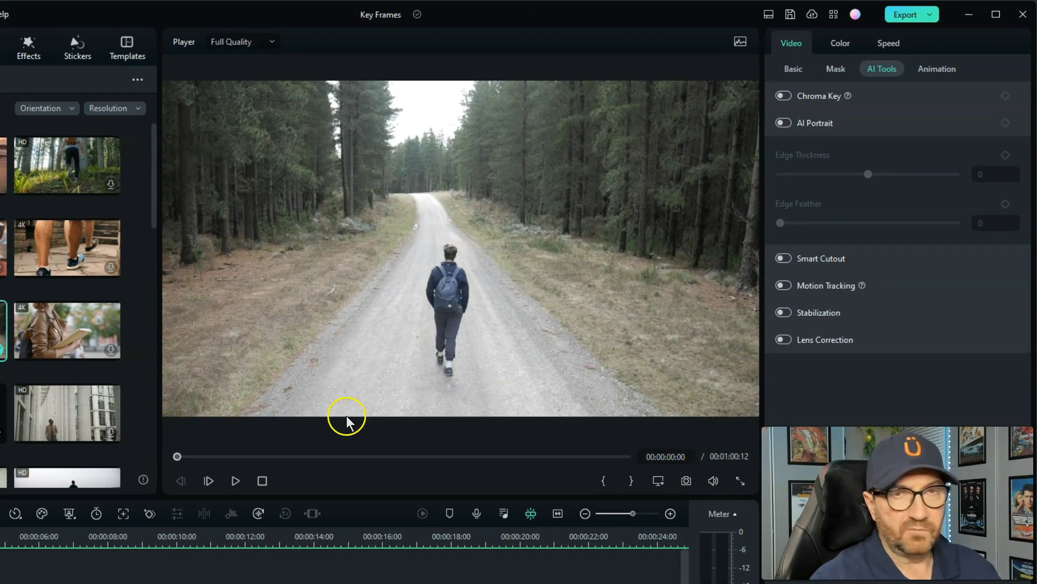
Turn on AI Portrait for the walking man clip and move the cut-out man slightly down onto the large foreground rock
left_click(783, 123)
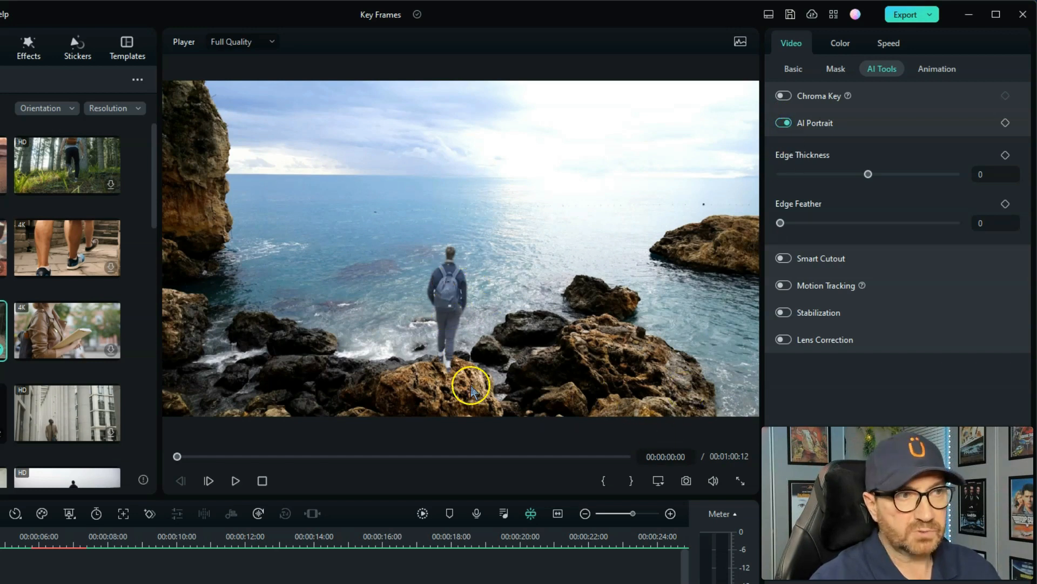
left_click(437, 291)
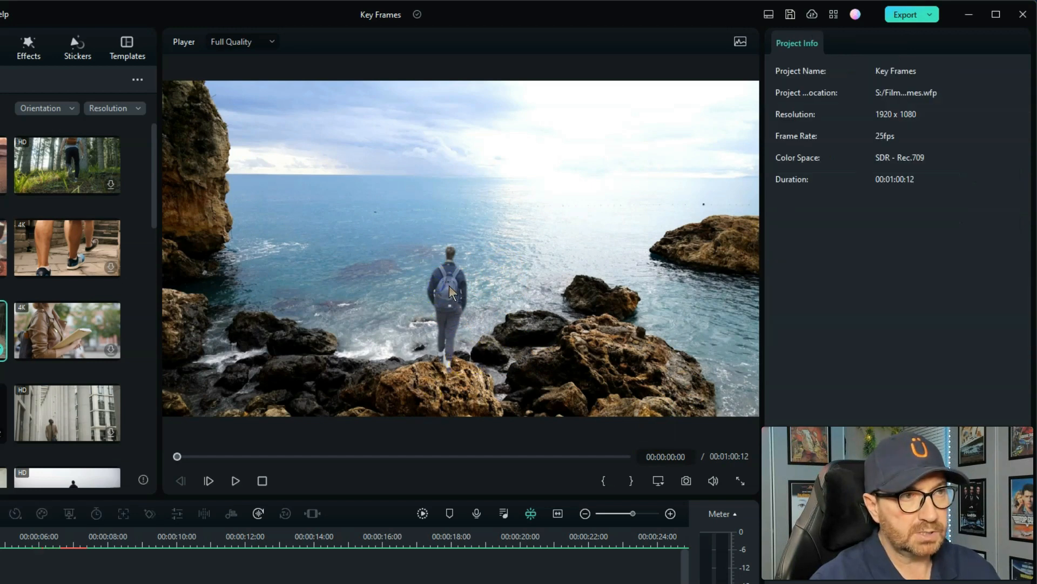
left_click(450, 287)
left_click_drag(449, 288, 441, 321)
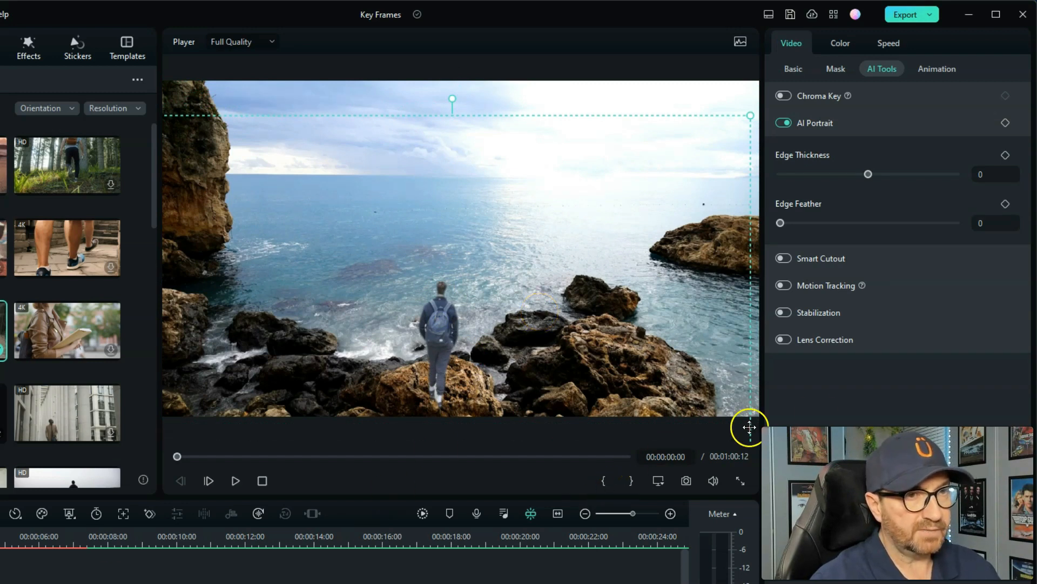
Play the cut-out man over the seascape from the start of the timeline to check the AI Portrait effect
left_click(236, 481)
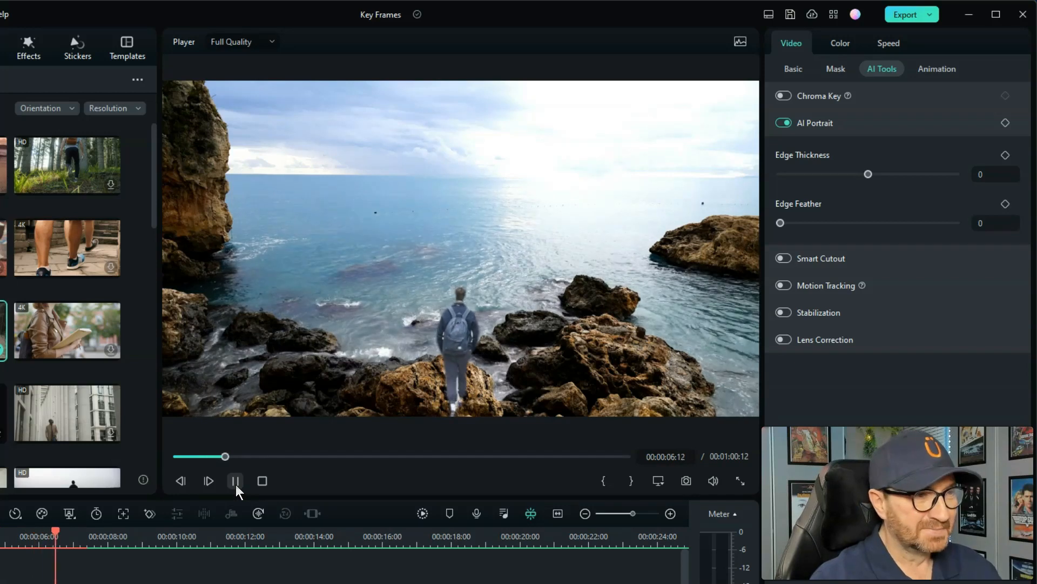
left_click(262, 480)
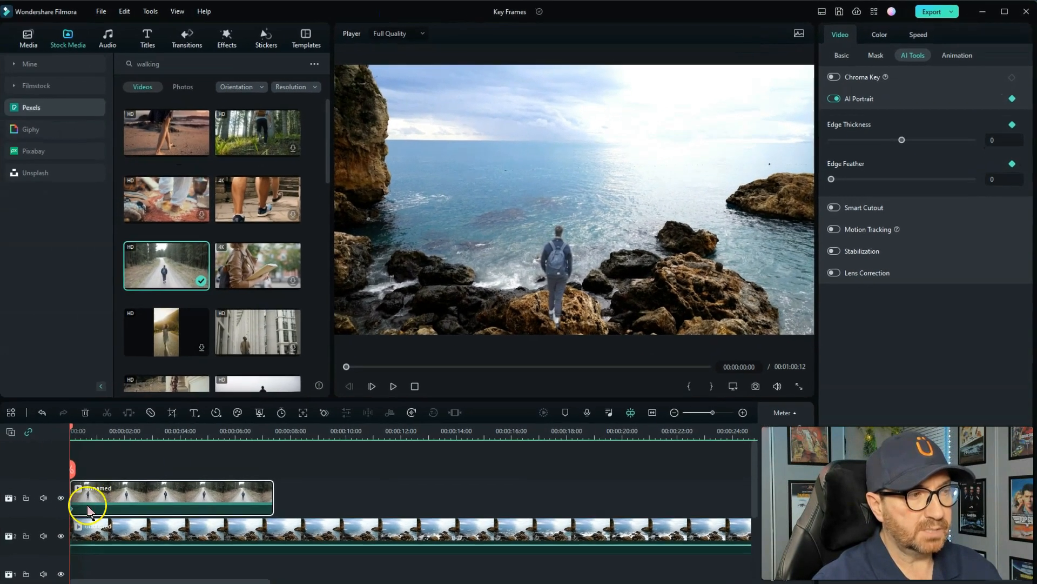
Recreate the AI Portrait keyframe at the start of the walking man clip and set its Edge Thickness to -100
left_click(78, 506)
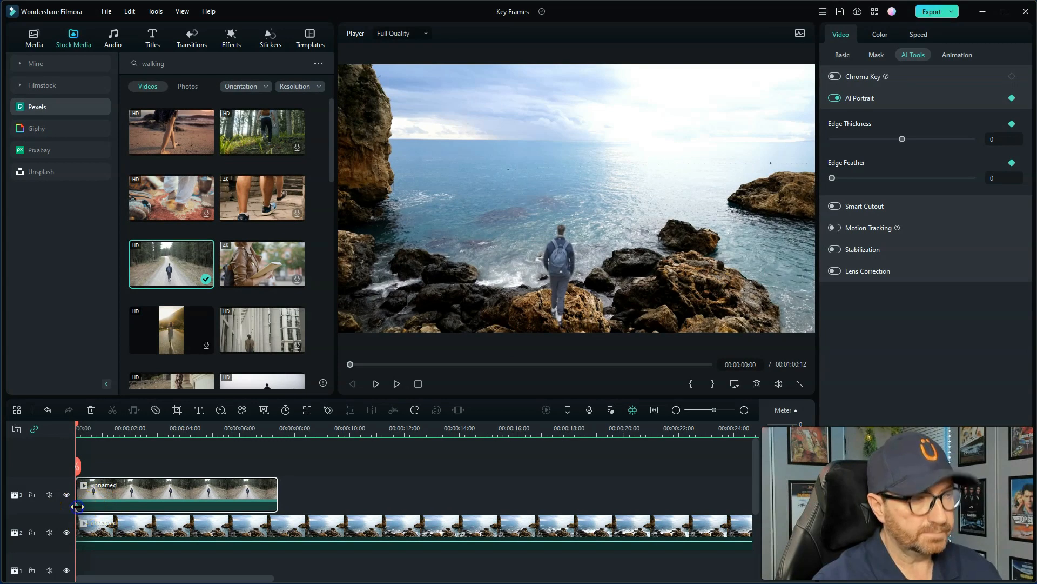
key("Delete")
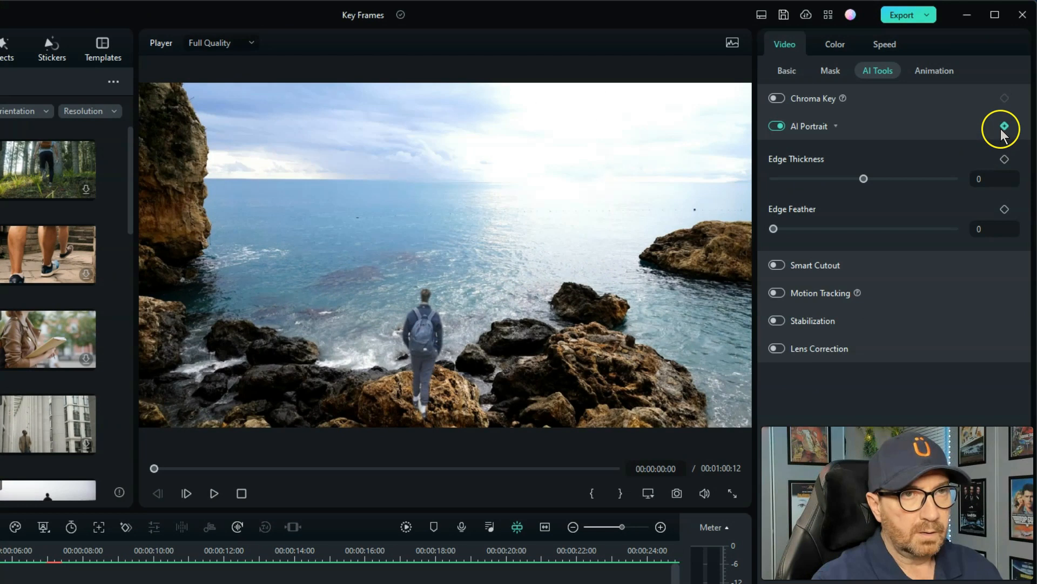
left_click(1012, 99)
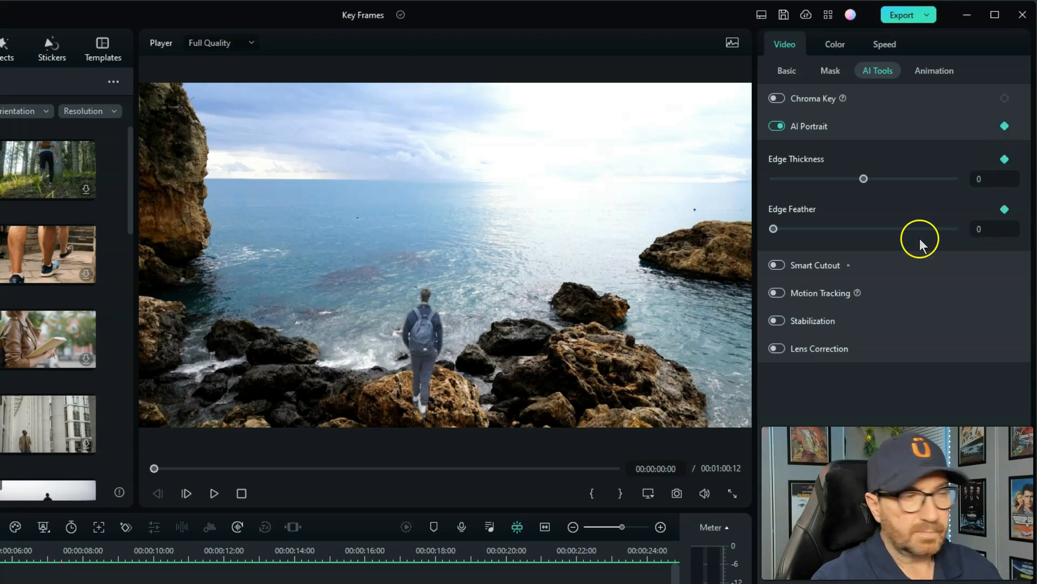
left_click_drag(863, 179, 758, 192)
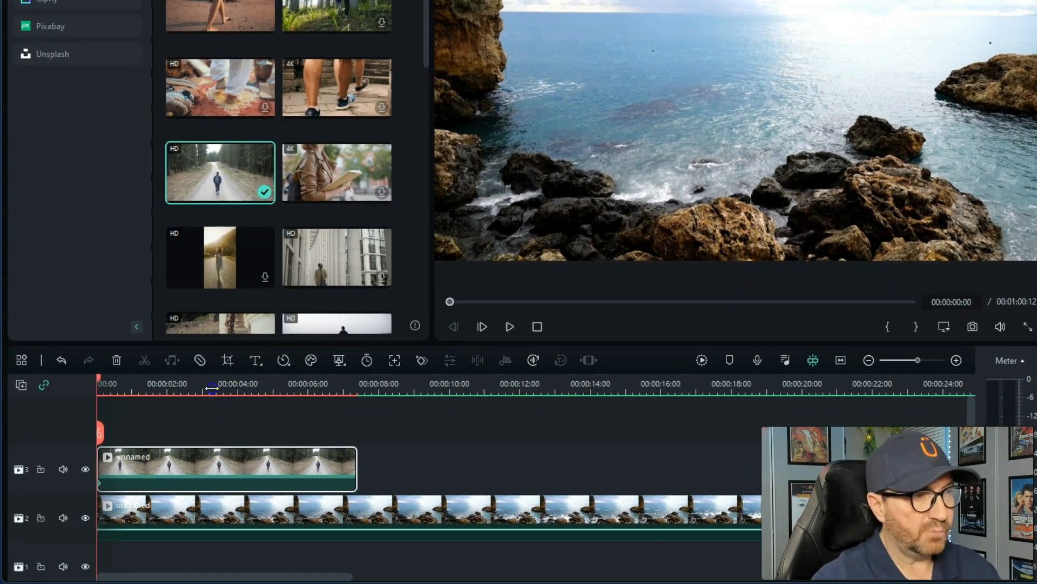
Add an AI Portrait keyframe at 00:00:03:07, reset its Edge Thickness to 0 and play the animation
left_click(212, 388)
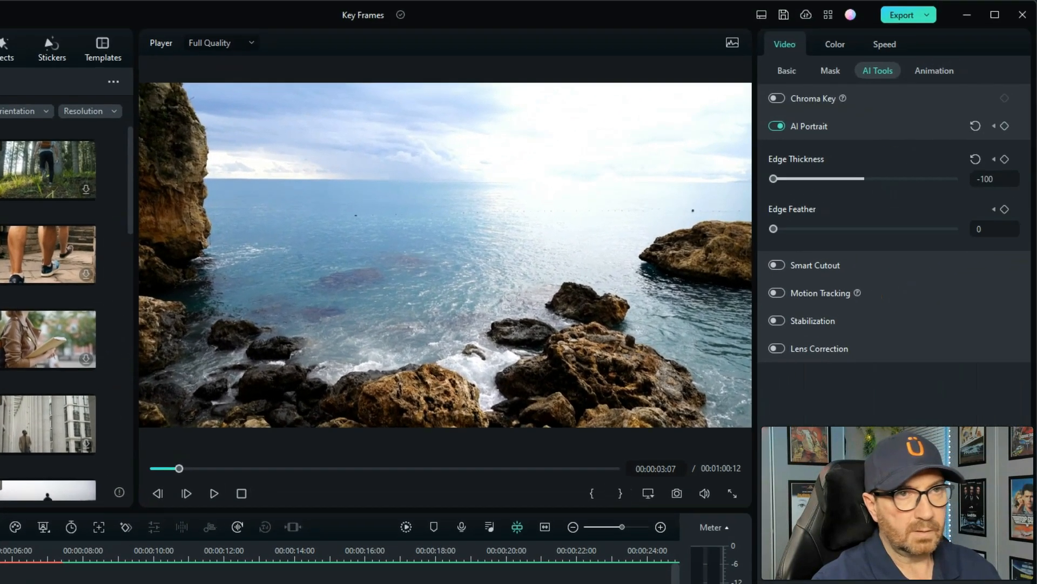
left_click(1005, 126)
left_click(976, 160)
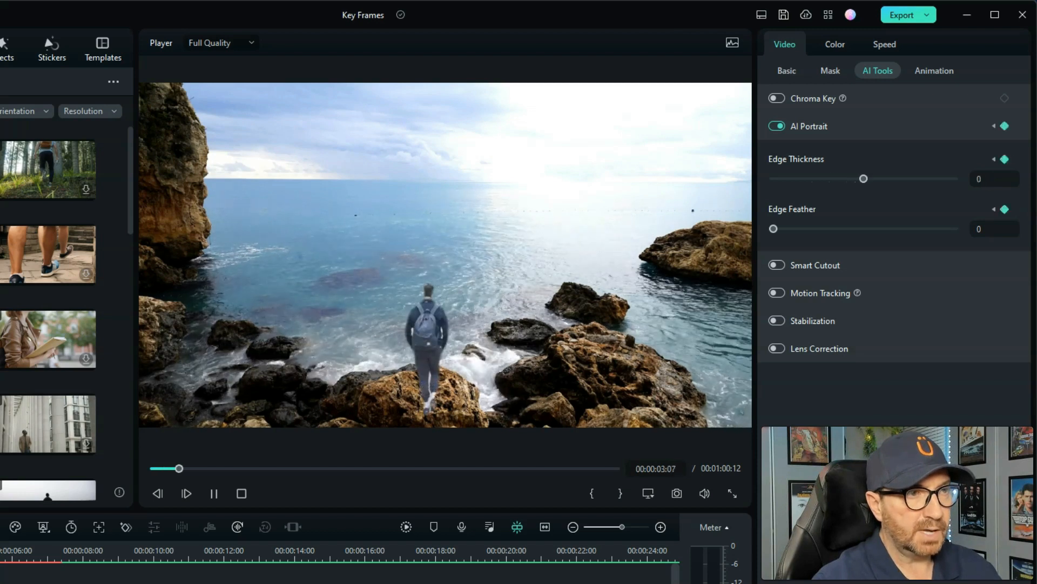
key("space")
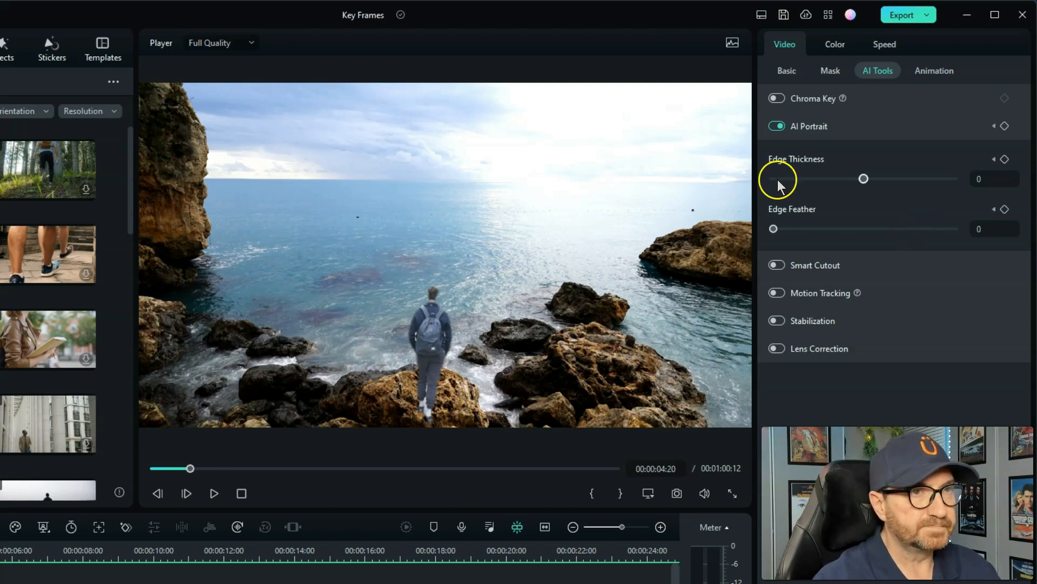
Turn off AI Portrait on the walking man clip and delete the clip from the timeline
left_click(777, 126)
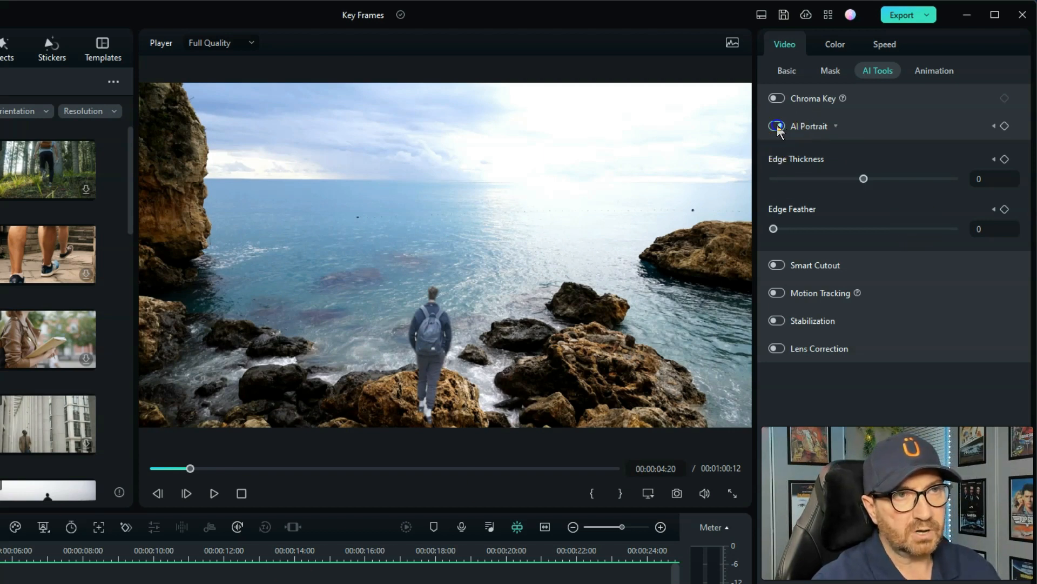
left_click(836, 127)
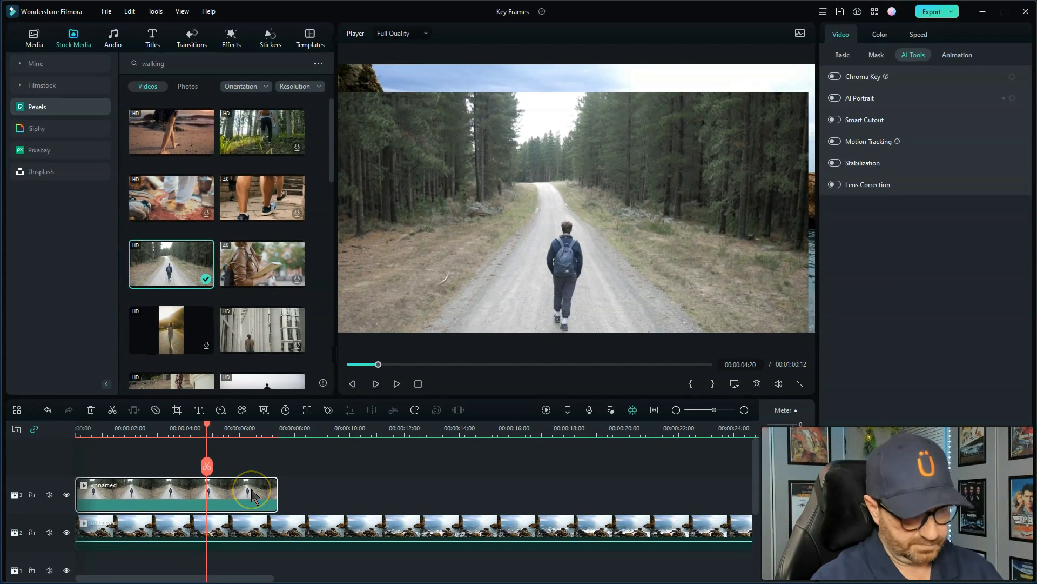
key("Delete")
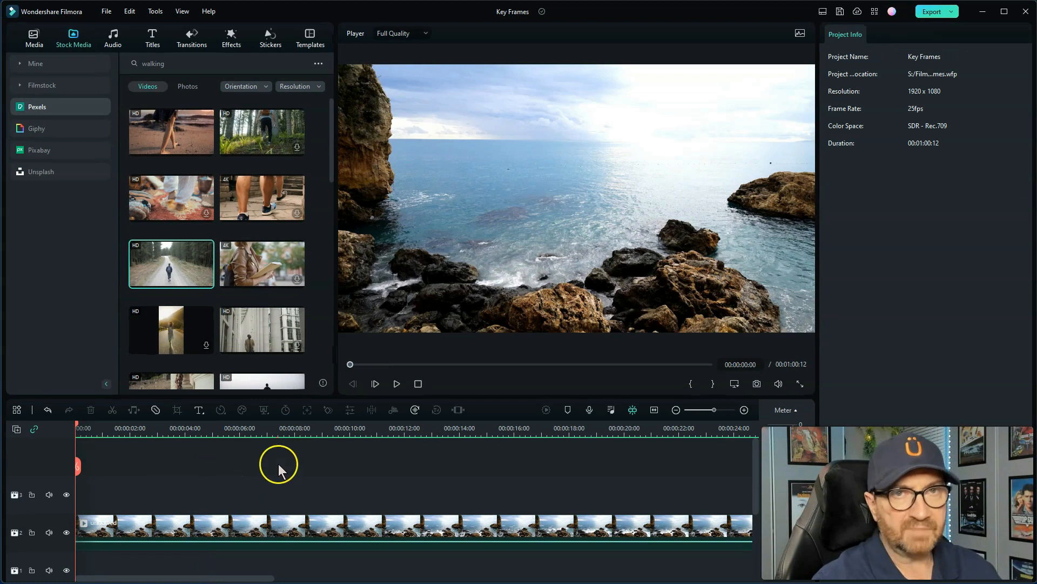
Select the seascape clip and examine its preset animations and the keyframe options of its audio settings
left_click(300, 547)
left_click(955, 55)
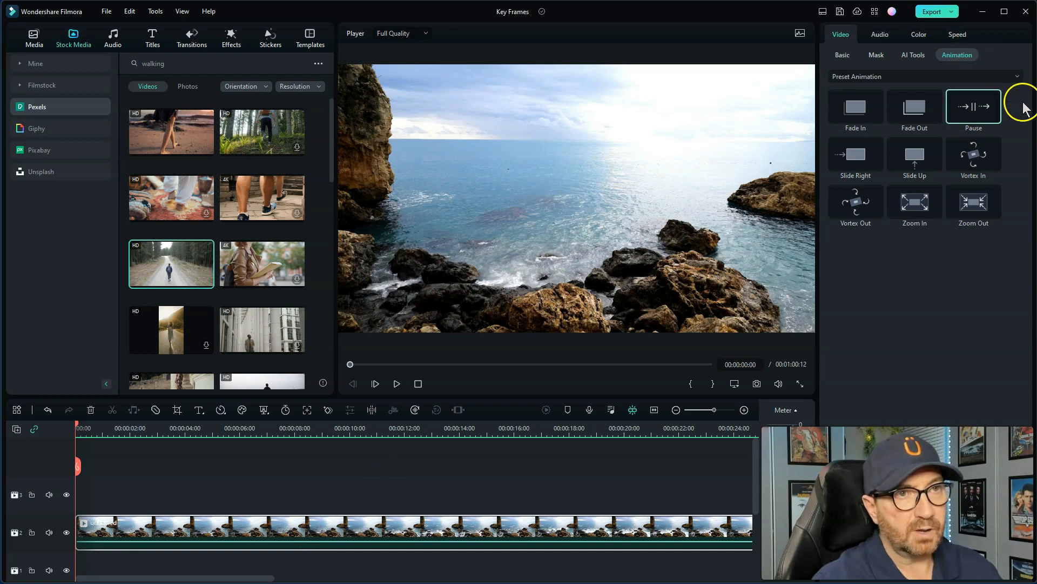
left_click(879, 34)
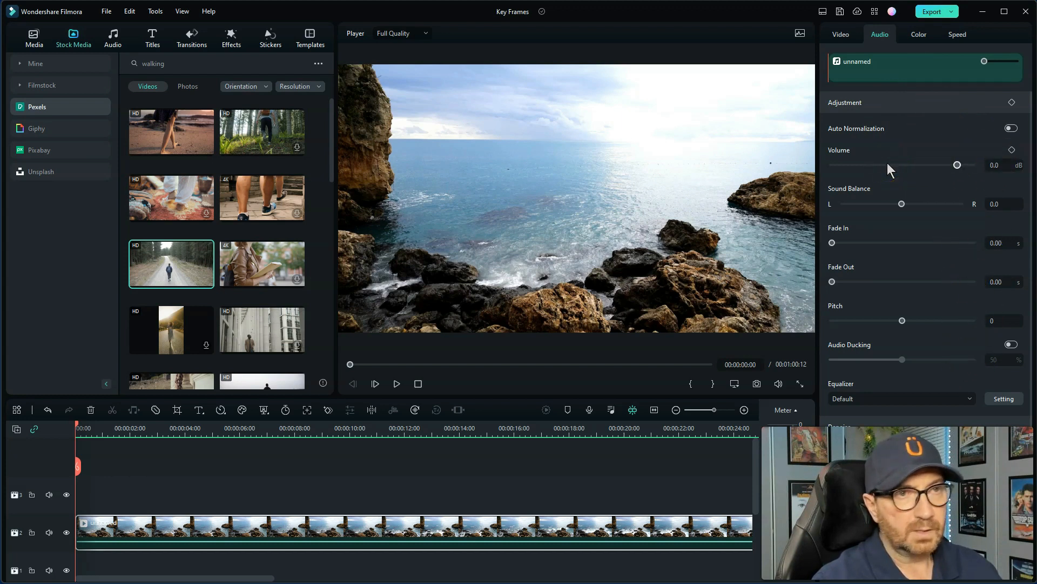
scroll(396, 506, "down", 1)
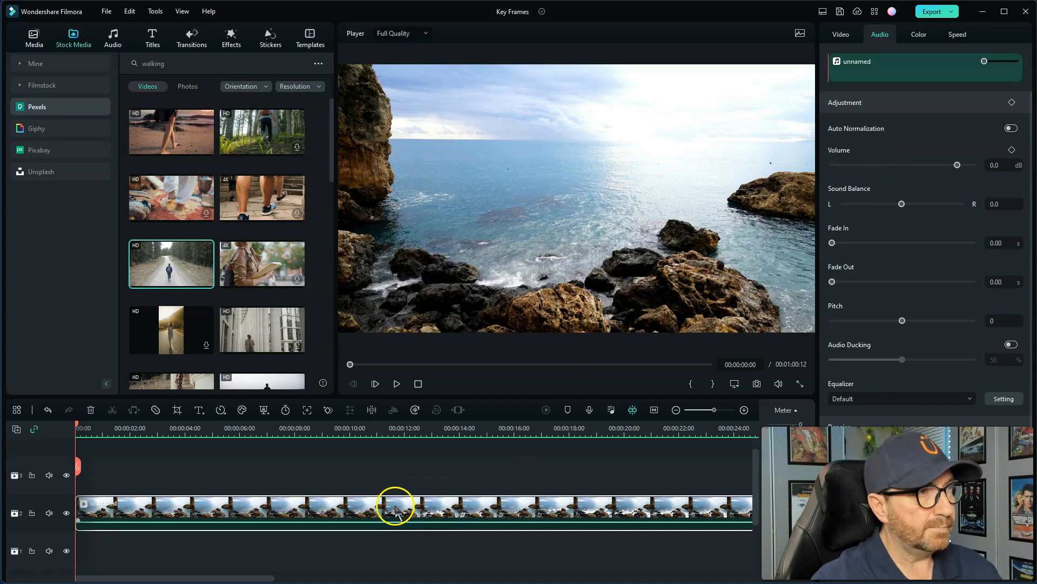
Preview the favorite Cinematic Dubstep Epic, switch to the AI Music category of the audio library and filter it to free tracks
left_click(115, 40)
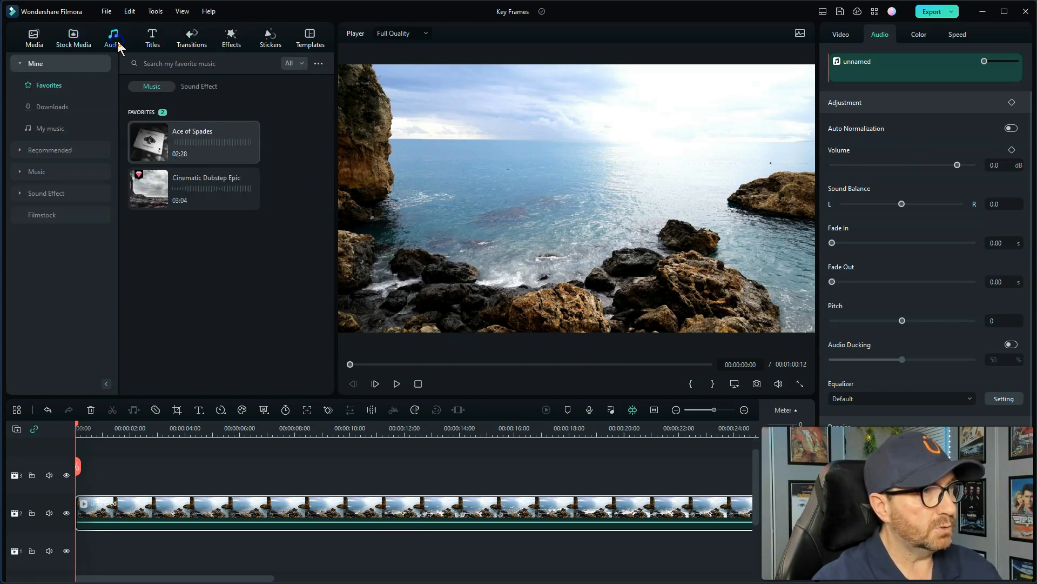
left_click(151, 195)
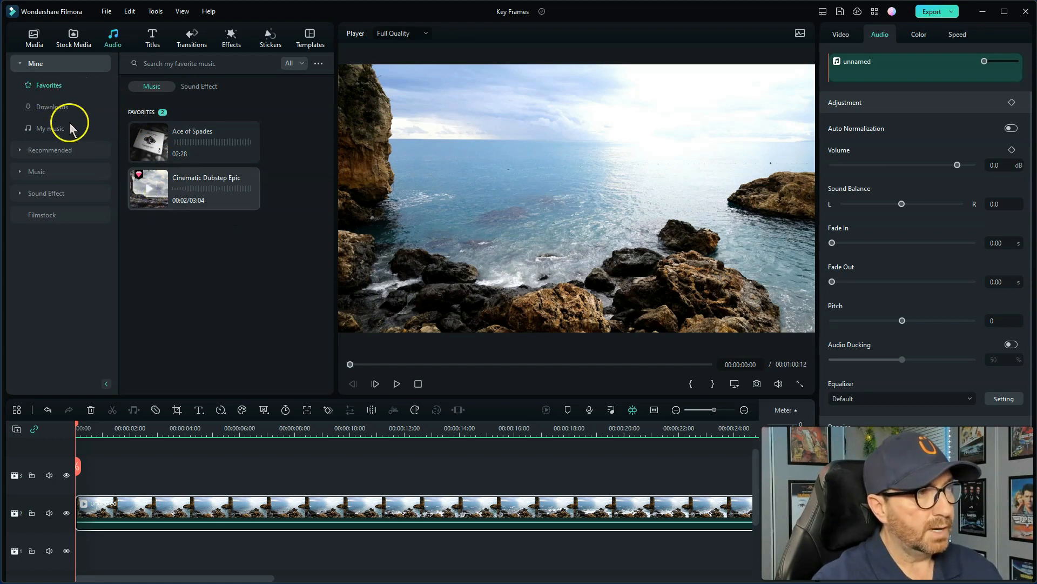
left_click(38, 172)
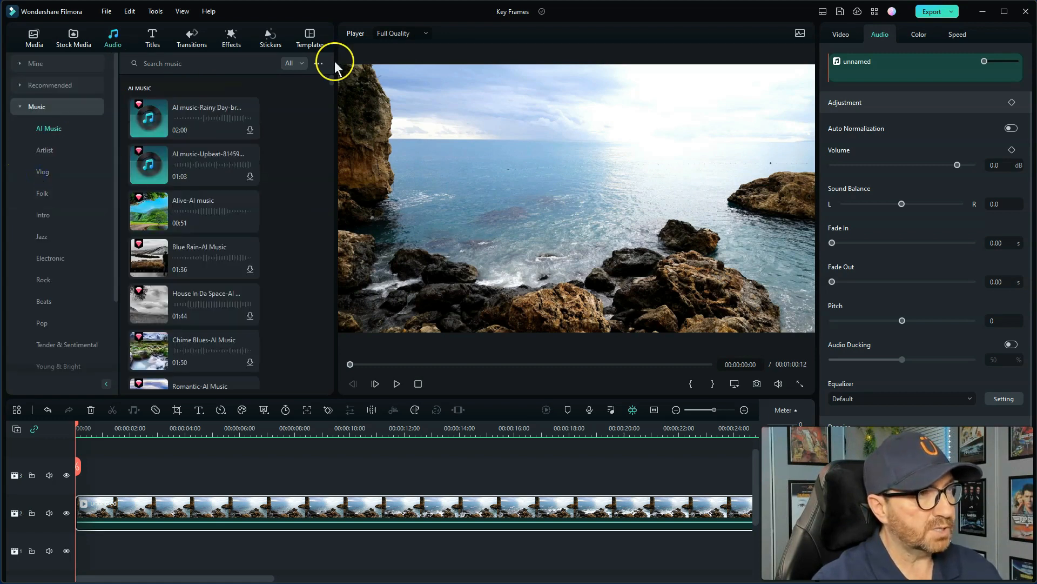
left_click(290, 69)
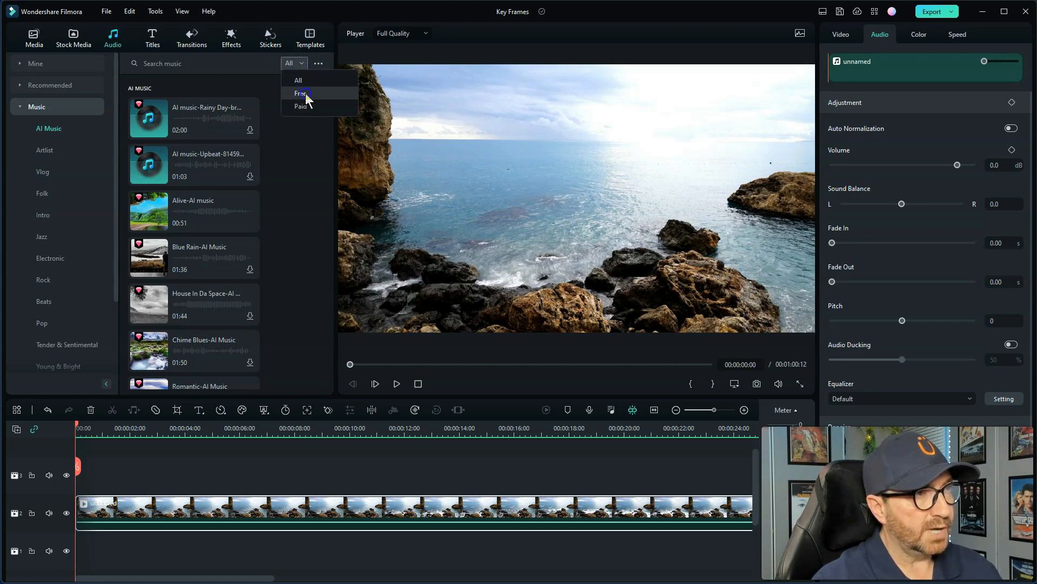
left_click(304, 99)
Preview Galaxy Dream-AI Music, place it on the audio track at the start of the timeline and listen to it there
left_click(148, 121)
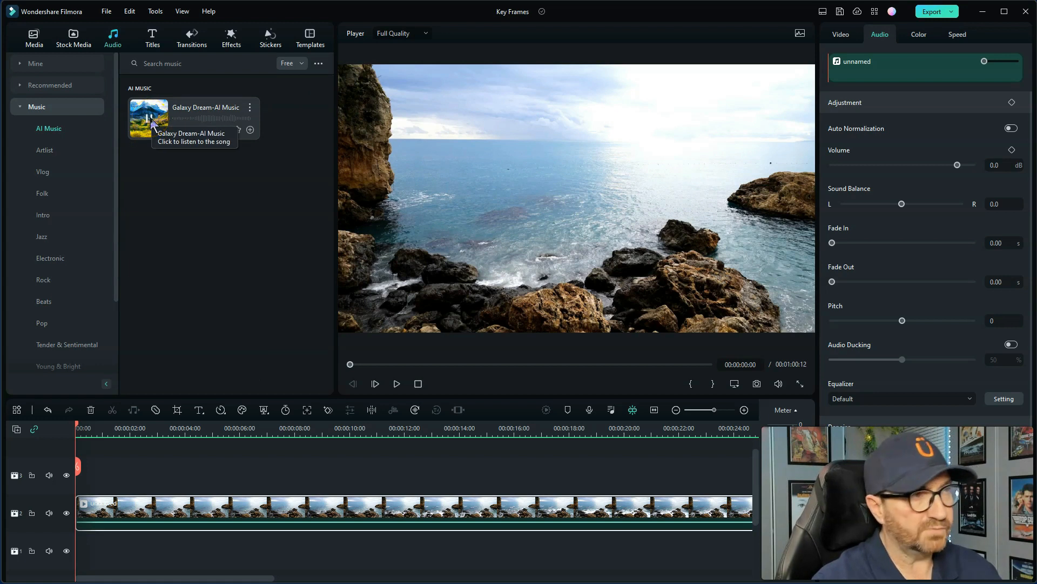
left_click(207, 108)
left_click_drag(206, 114, 79, 532)
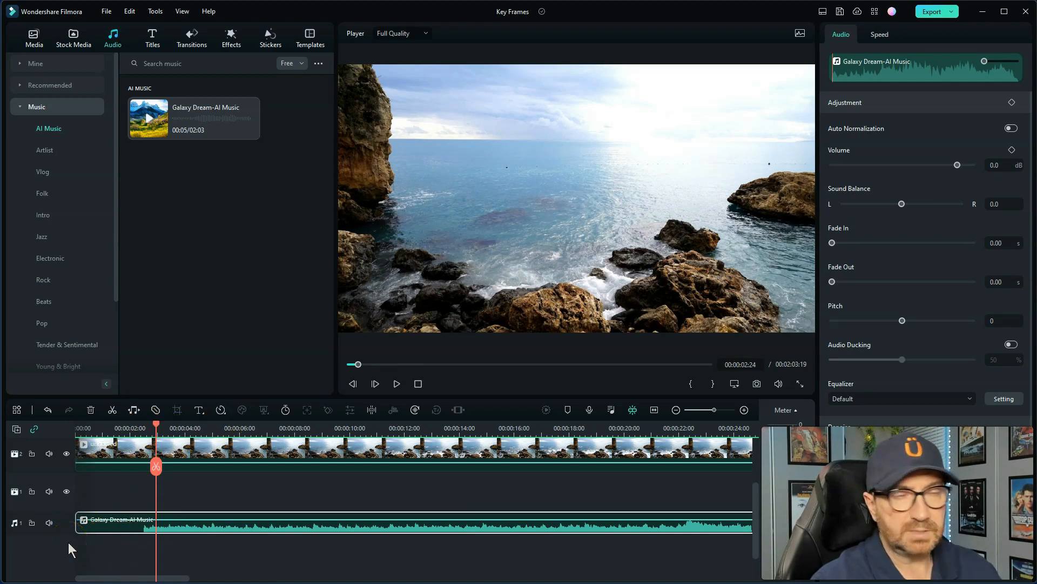
left_click(391, 384)
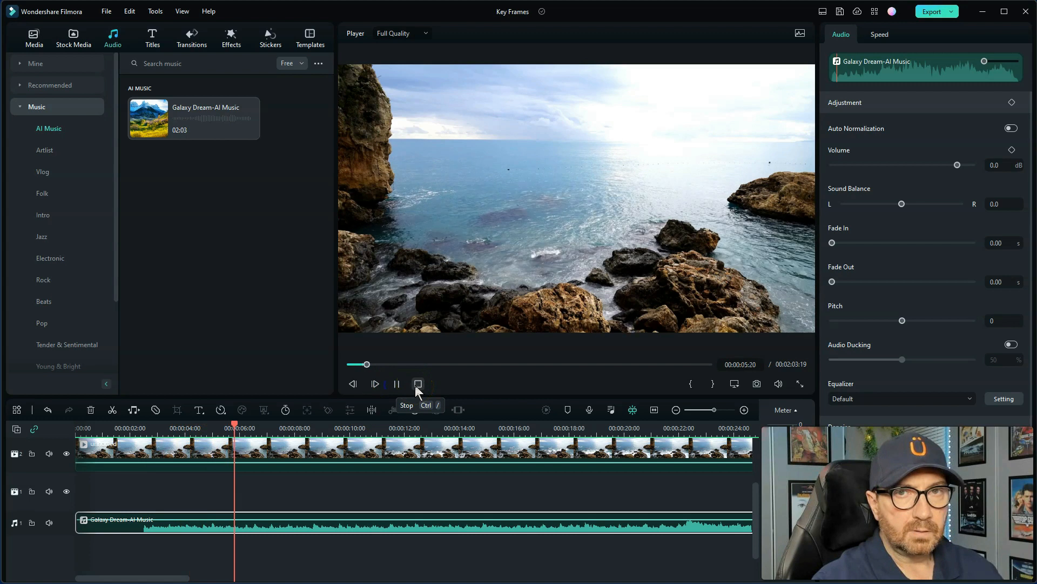
left_click(418, 384)
Add an Adjustment keyframe to the music at 00:00:03:03 and lower its Volume to -∞ dB
left_click(161, 424)
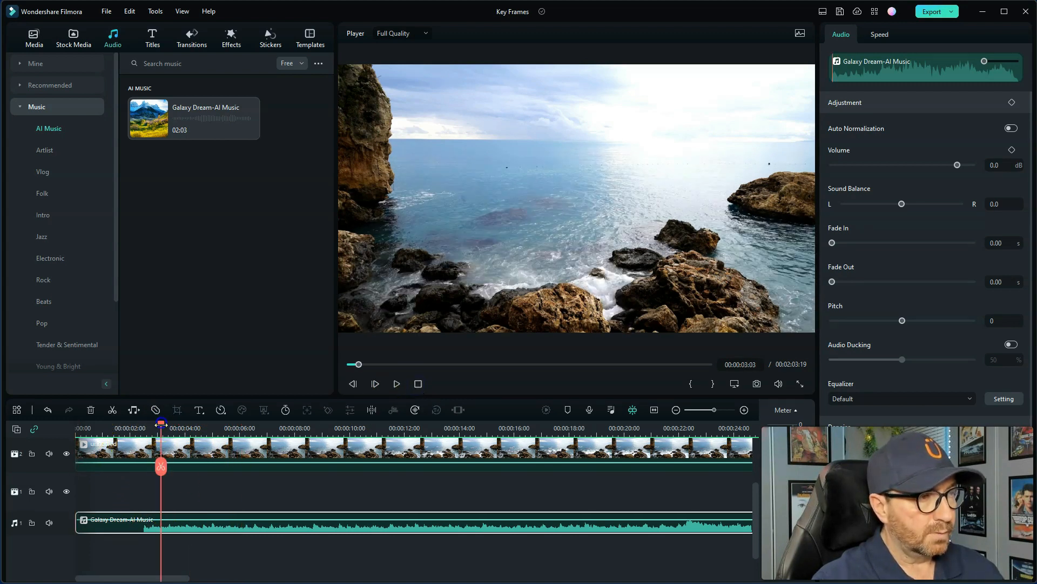
left_click(1012, 102)
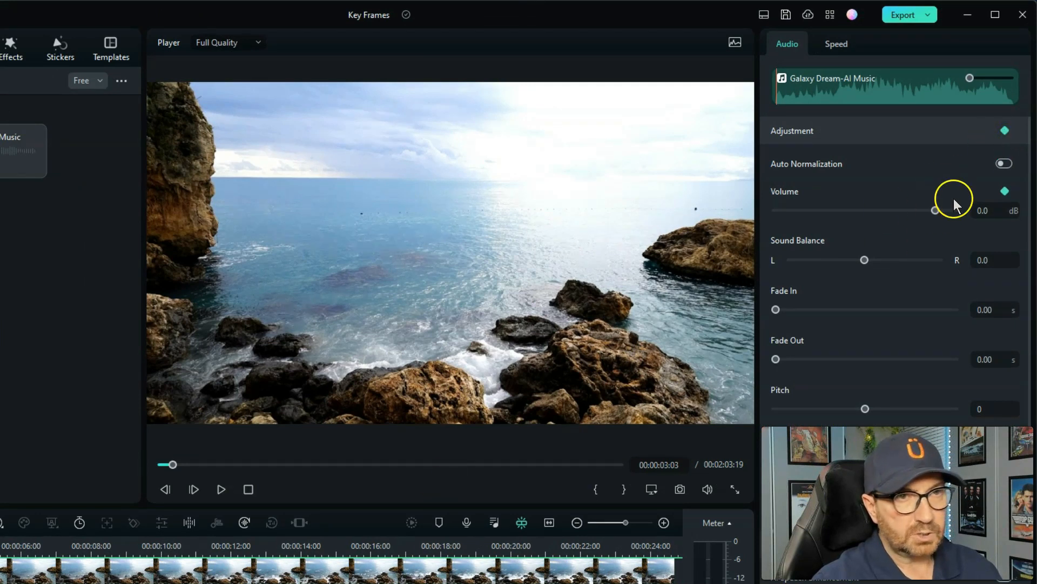
left_click_drag(936, 210, 717, 241)
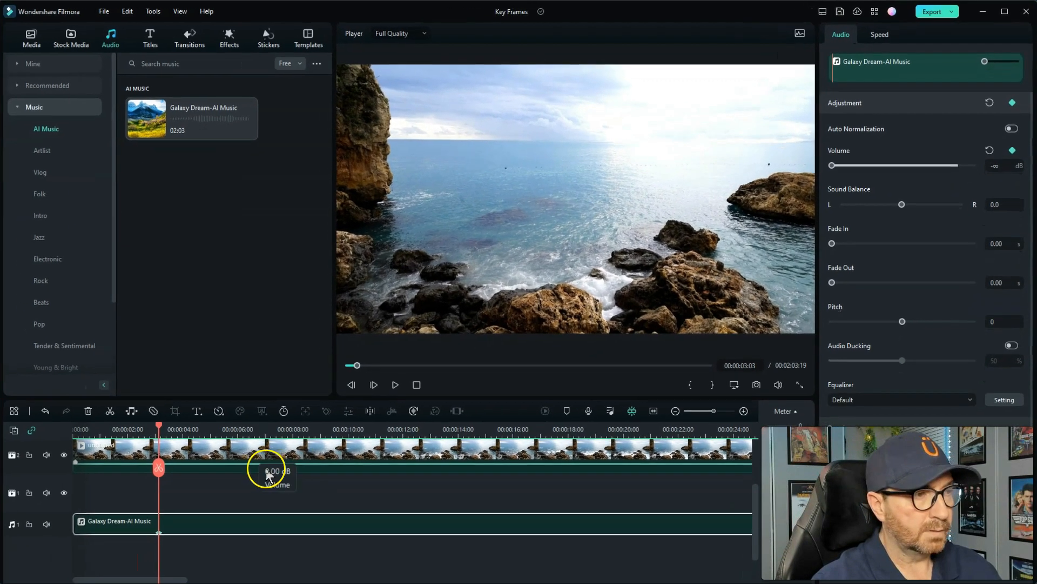
Add music volume keyframes at 00:00:06:01 with the Volume reset to 0.0 dB and at 00:00:08:11 with 9.0 dB
left_click_drag(161, 427, 241, 436)
left_click(1012, 103)
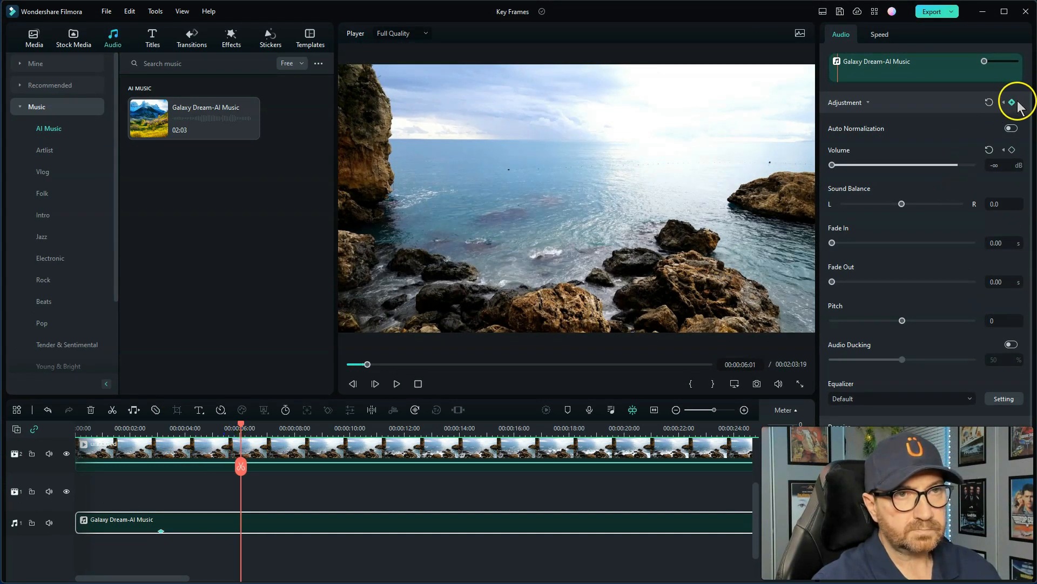
left_click(990, 151)
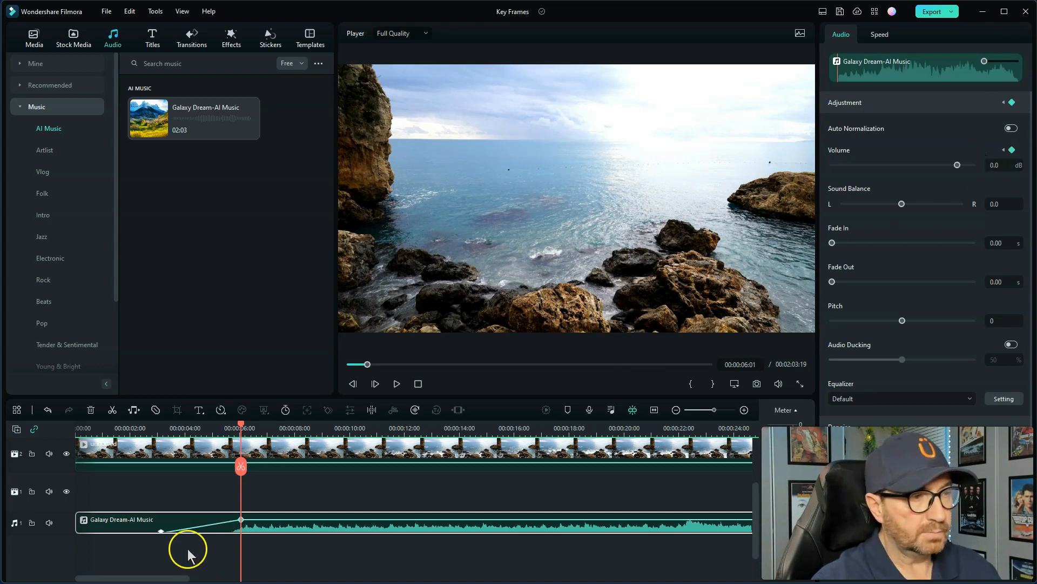
left_click_drag(241, 424, 307, 428)
left_click_drag(955, 163, 970, 174)
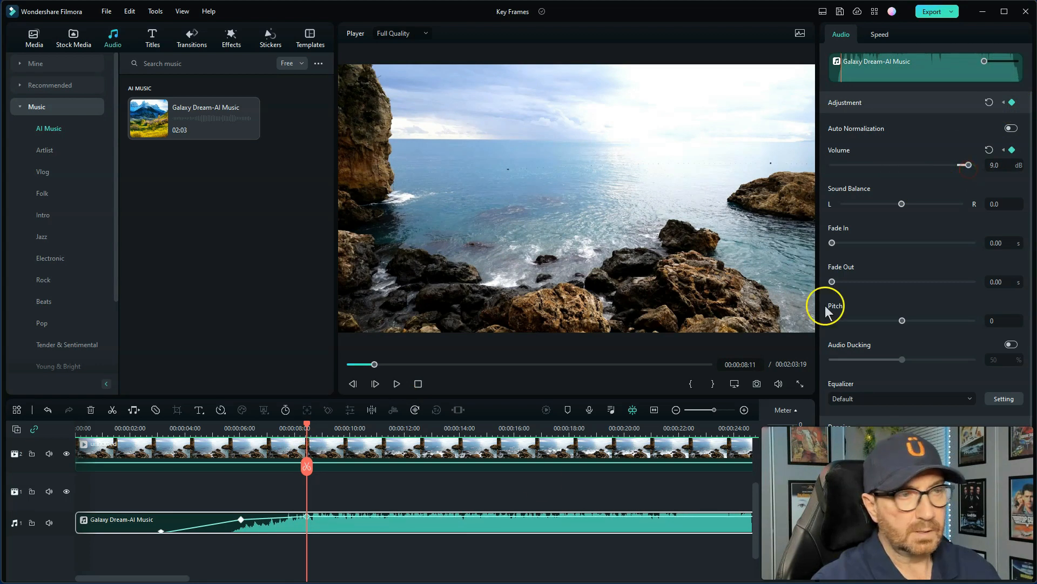
Play the music's volume ramp from the first keyframe at about 00:00:03:04 to hear the fade-in
left_click(210, 427)
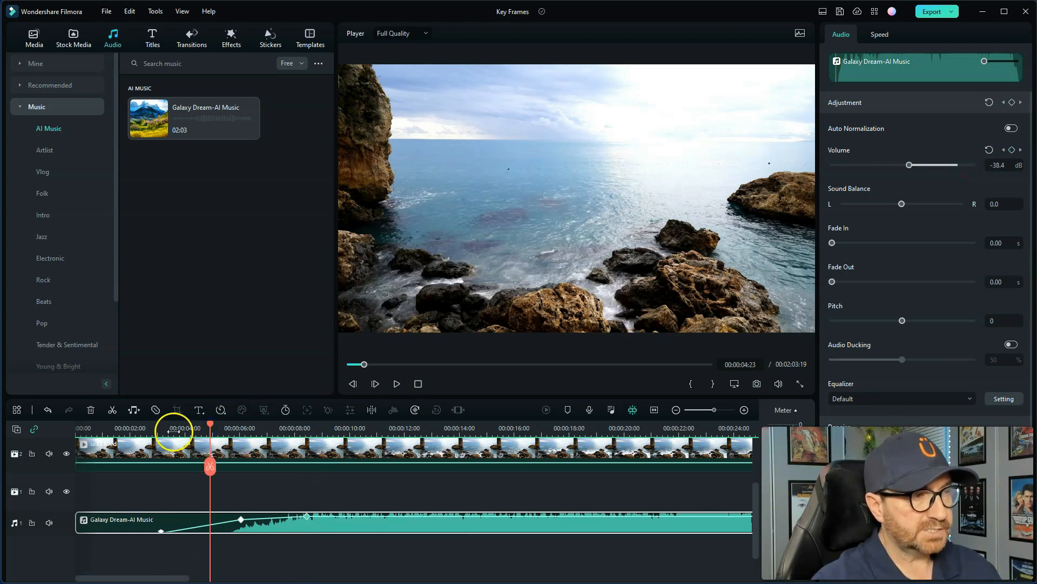
left_click(174, 432)
left_click(162, 431)
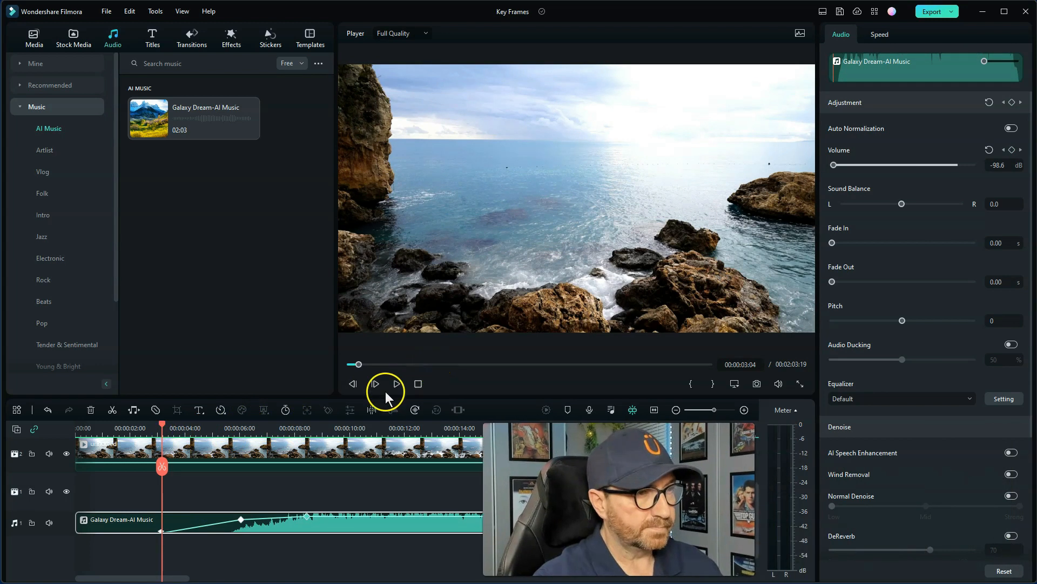
left_click(396, 383)
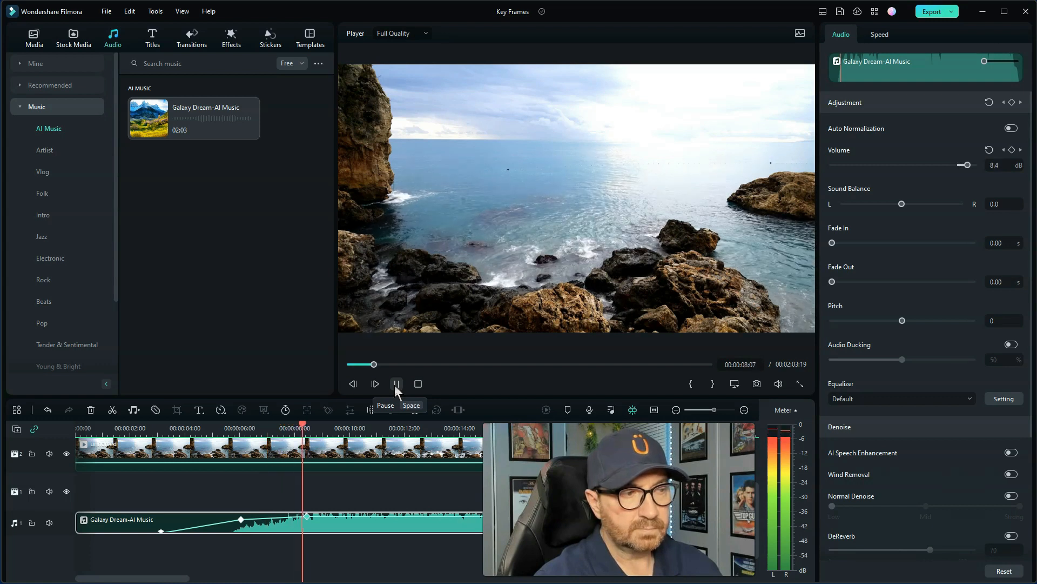
left_click(418, 384)
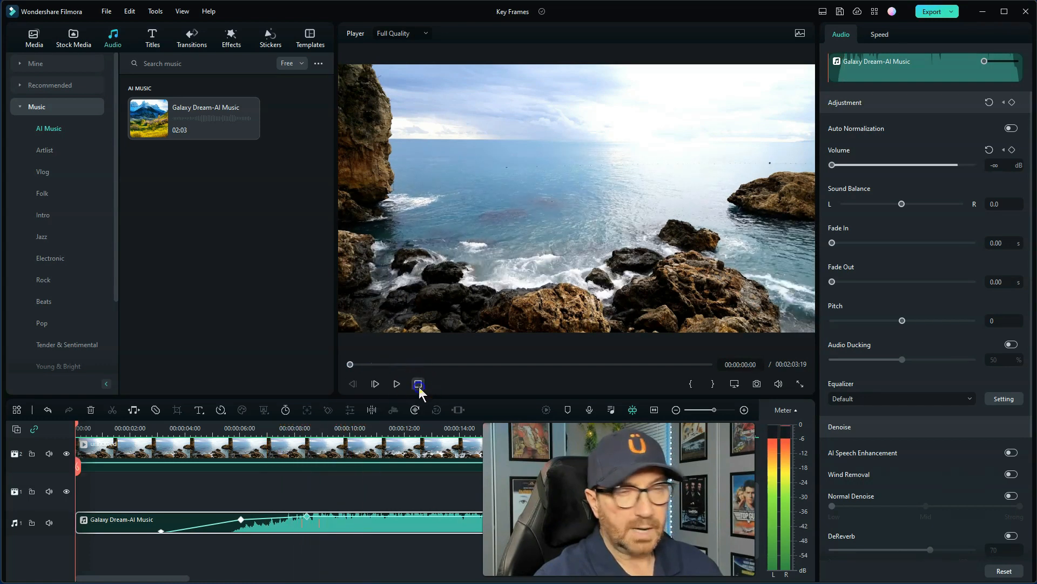
Move the music's third volume keyframe to 00:00:09:10 and raise its Volume to 12.0 dB
left_click(306, 516)
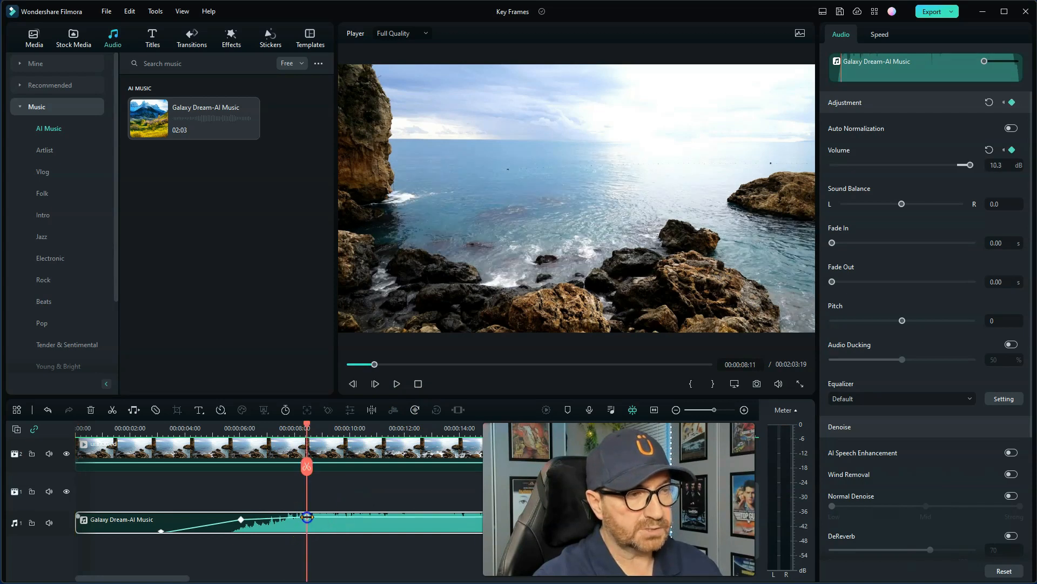
left_click_drag(324, 514, 333, 515)
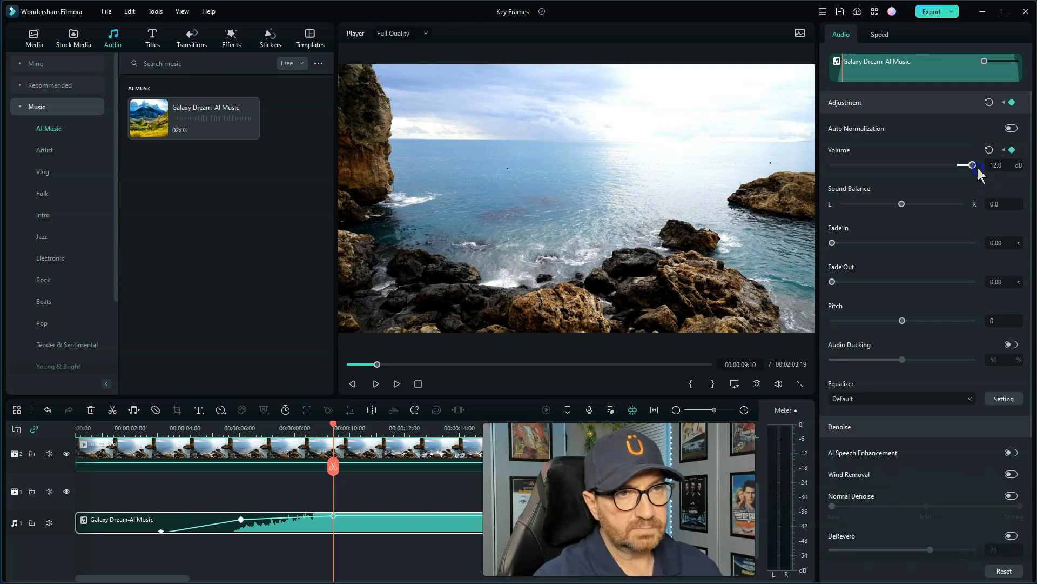
left_click(994, 166)
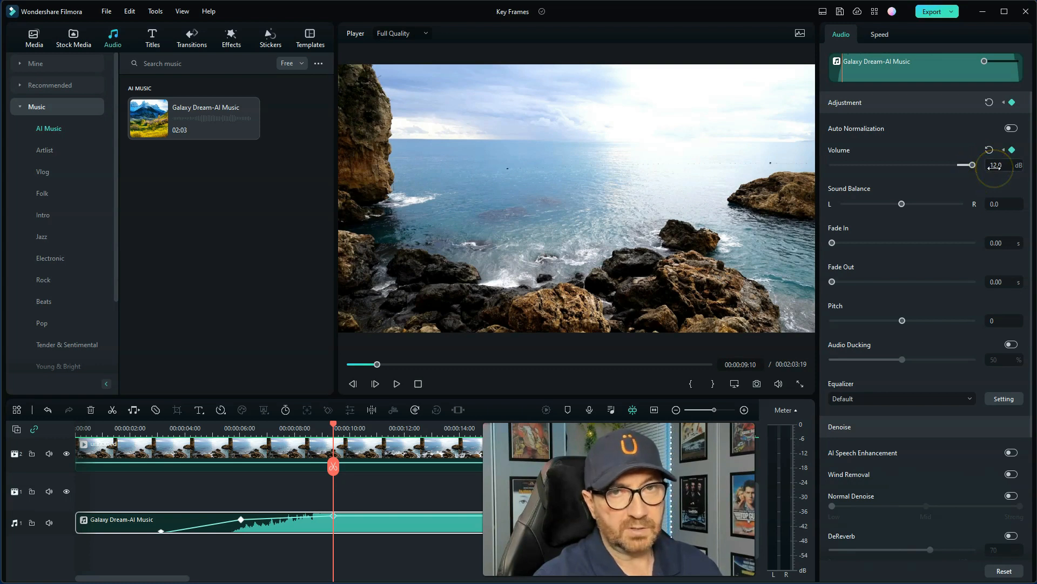
Lower the music's middle volume keyframe at 00:00:06:01 to make the ramp even, and play the fade-in from 00:00:03:03
left_click(241, 521)
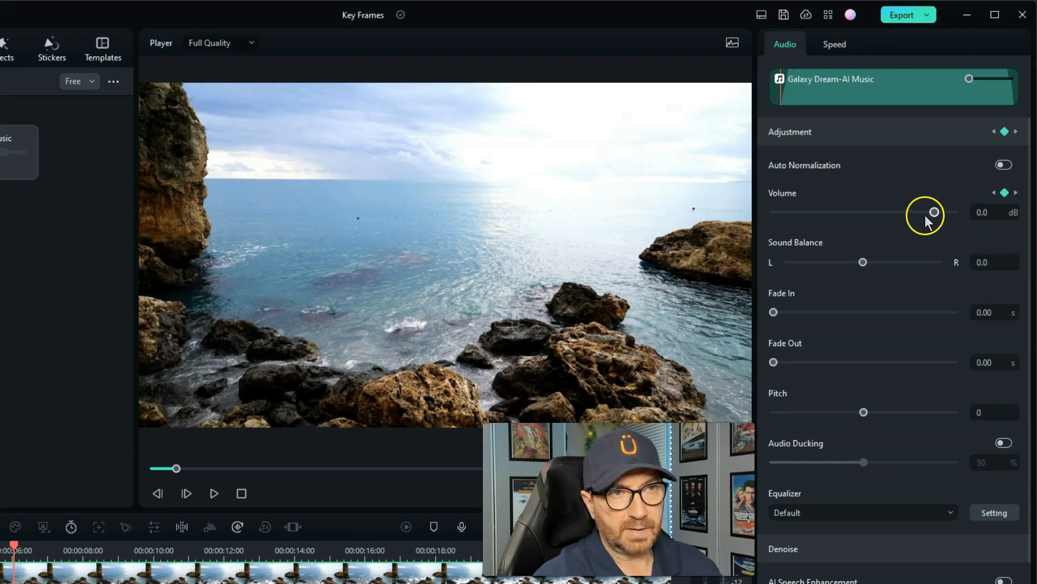
left_click_drag(935, 212, 898, 213)
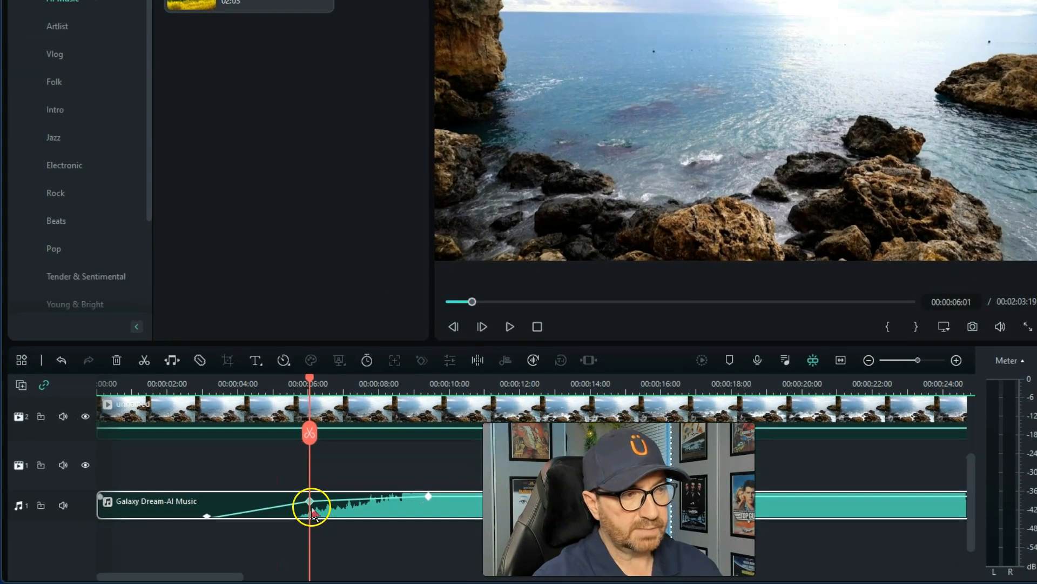
left_click_drag(309, 501, 310, 507)
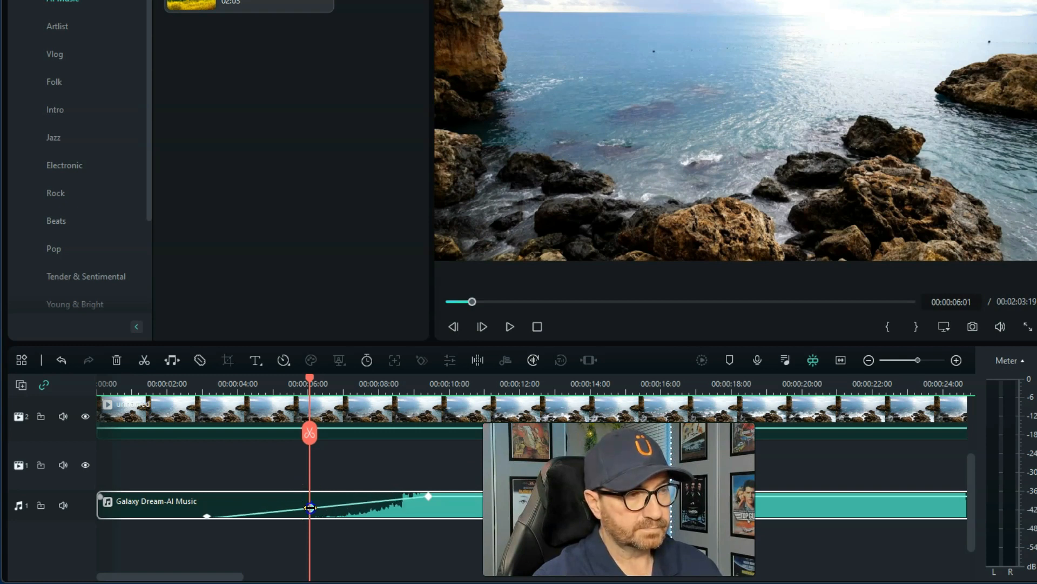
right_click(310, 507)
left_click_drag(311, 379, 206, 403)
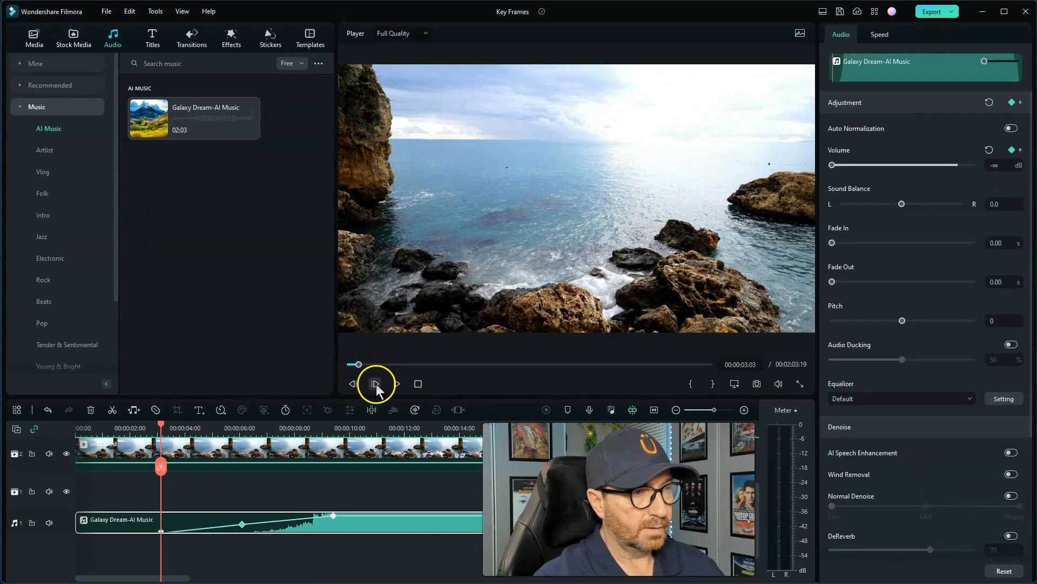
left_click(399, 382)
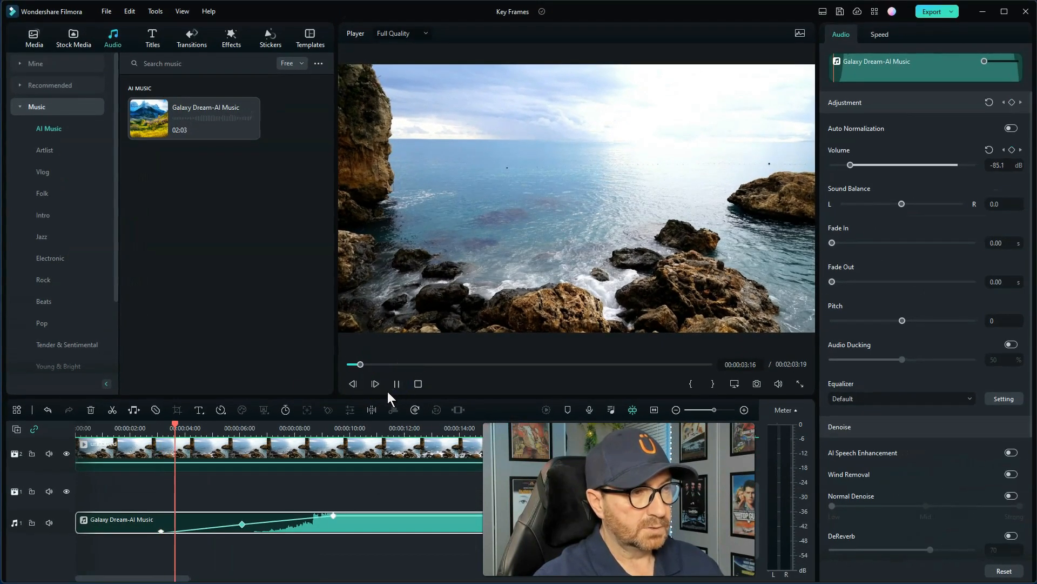
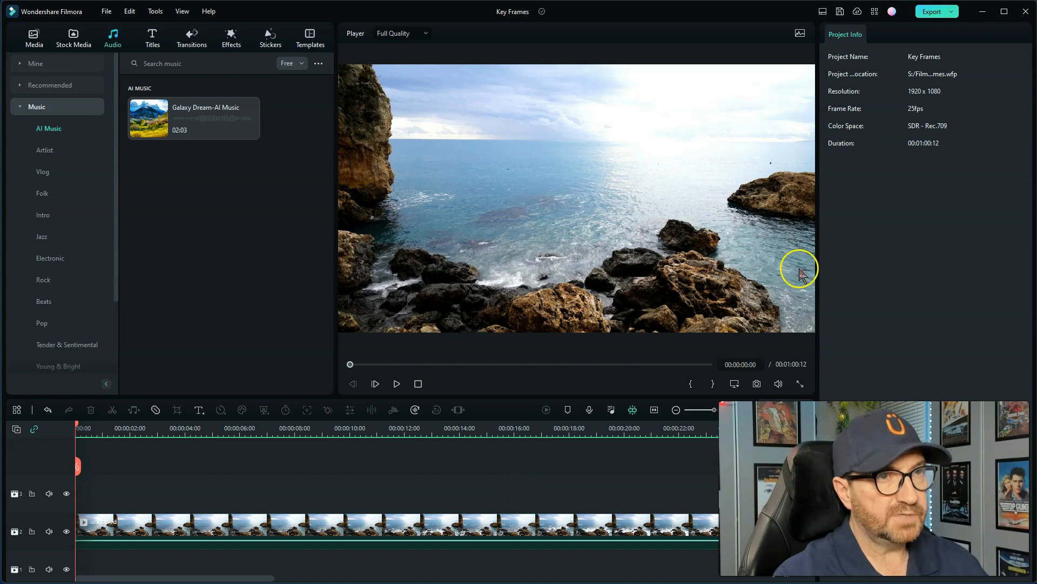
Add a White Balance color keyframe at the very start of the video clip
left_click(233, 540)
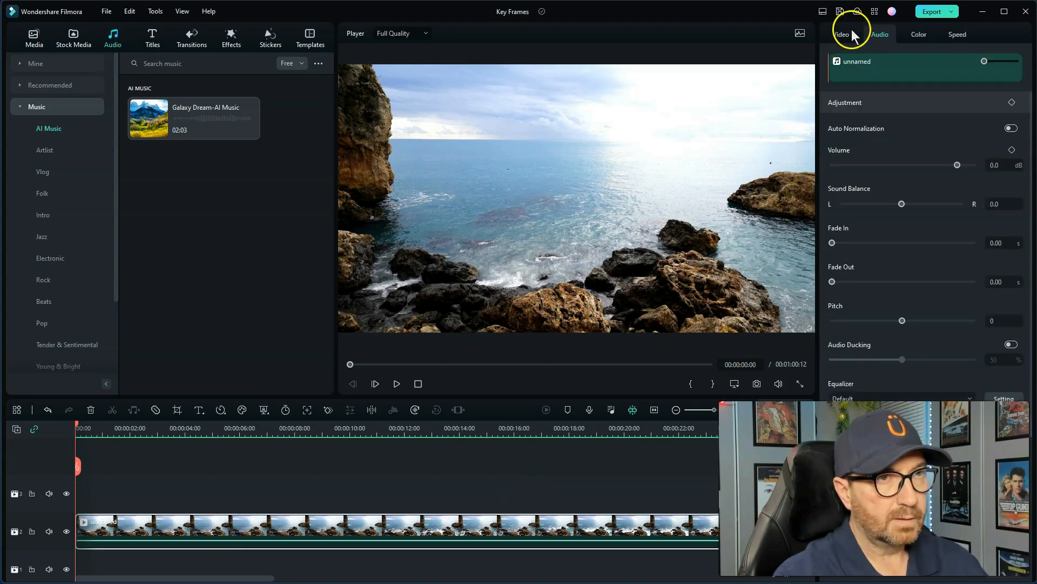
left_click(922, 34)
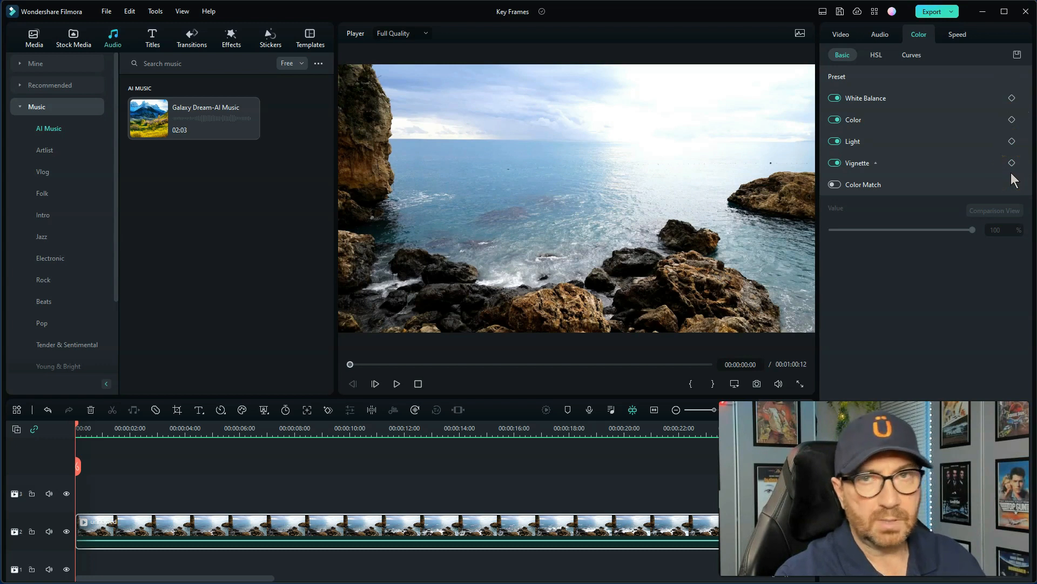
left_click(892, 99)
left_click(1011, 98)
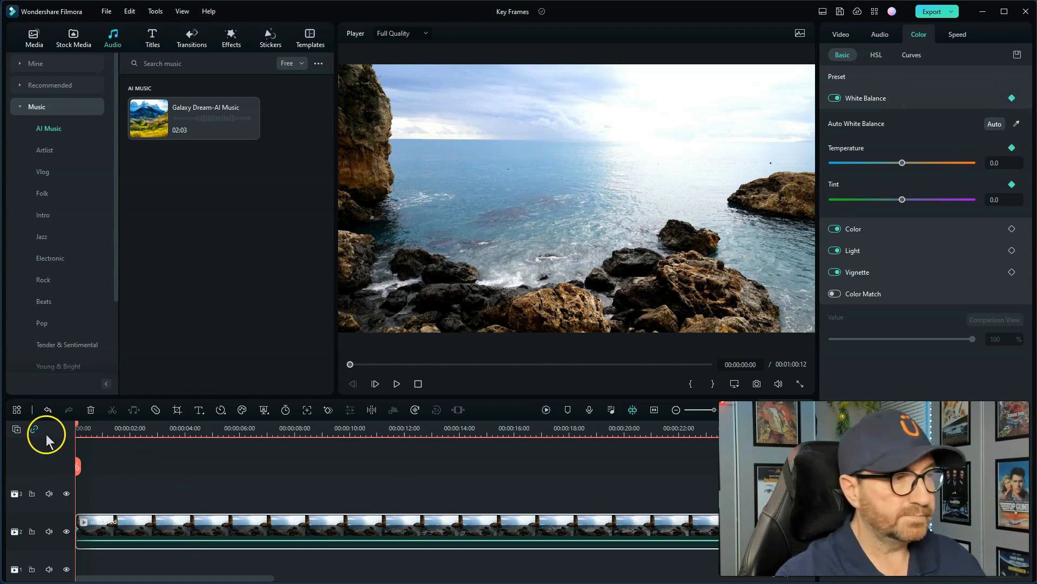
Add a White Balance keyframe at 00:00:01:15 with Temperature at -62.3 and Tint at 54.6
left_click_drag(112, 431, 119, 430)
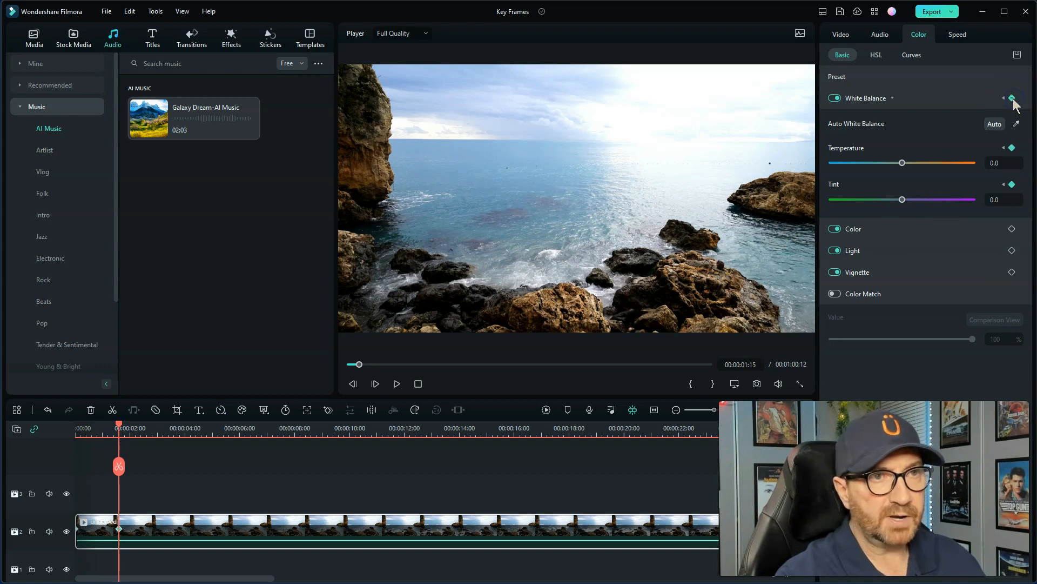
left_click_drag(902, 163, 875, 163)
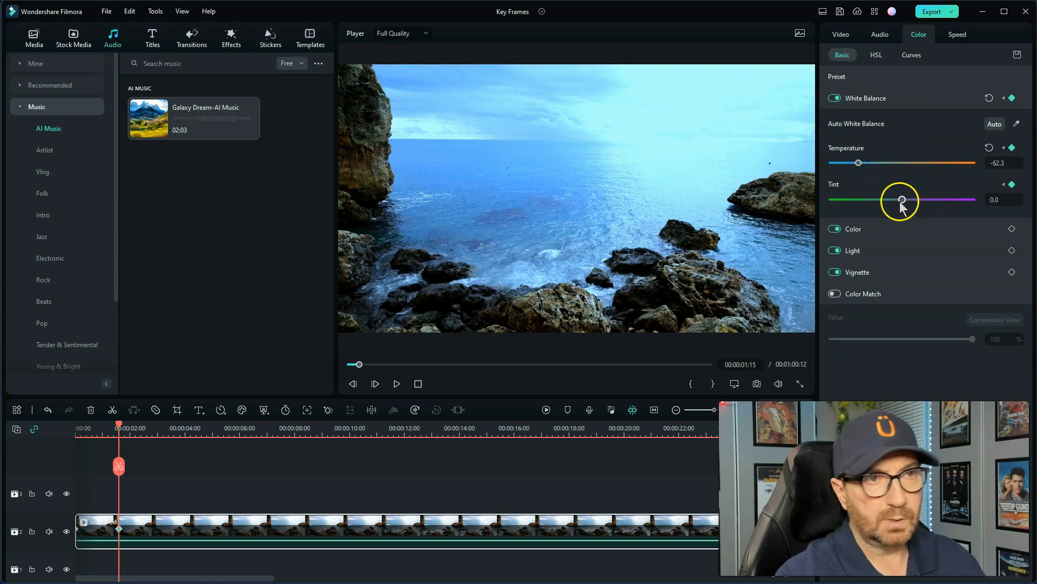
left_click_drag(902, 200, 932, 200)
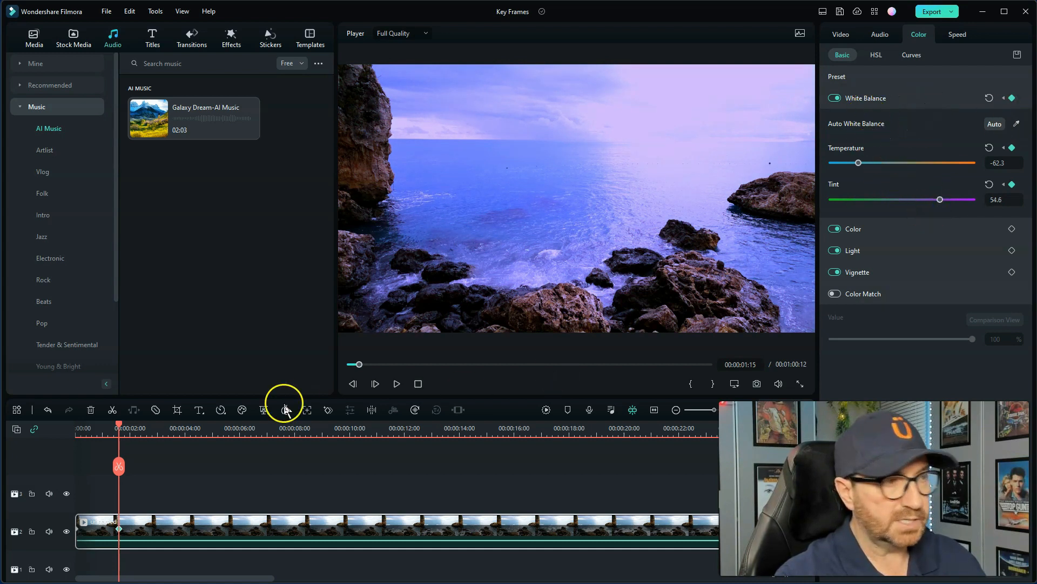
Add a keyframe for all the basic Color settings of the video clip at 00:00:02:20
left_click_drag(119, 429, 151, 428)
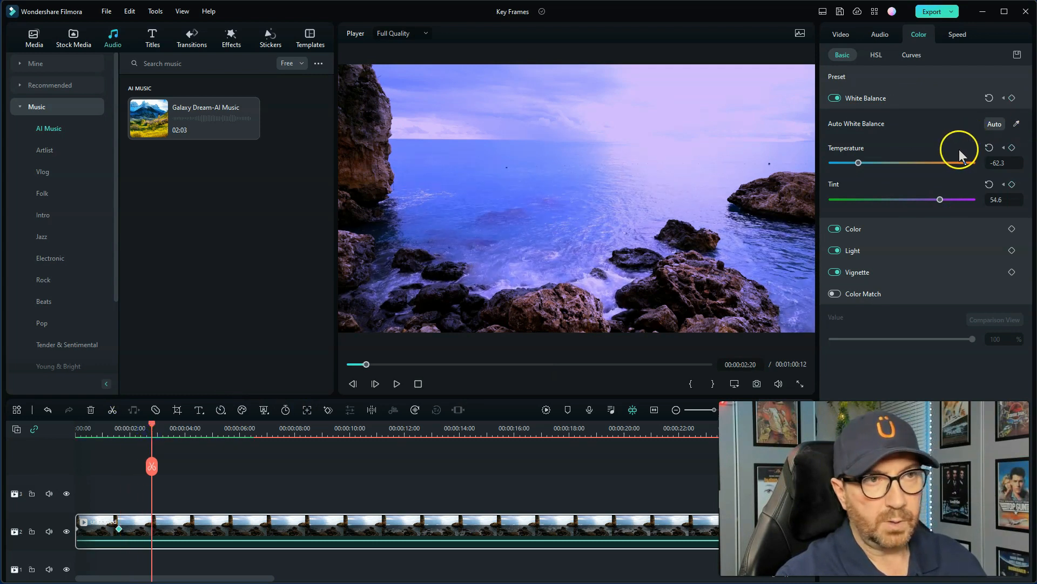
left_click(892, 98)
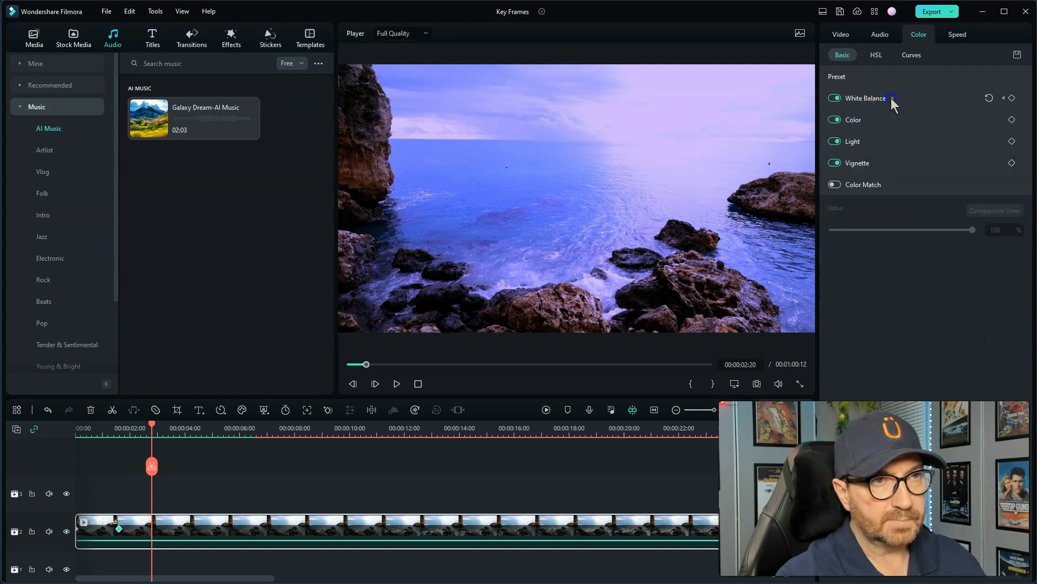
left_click(868, 120)
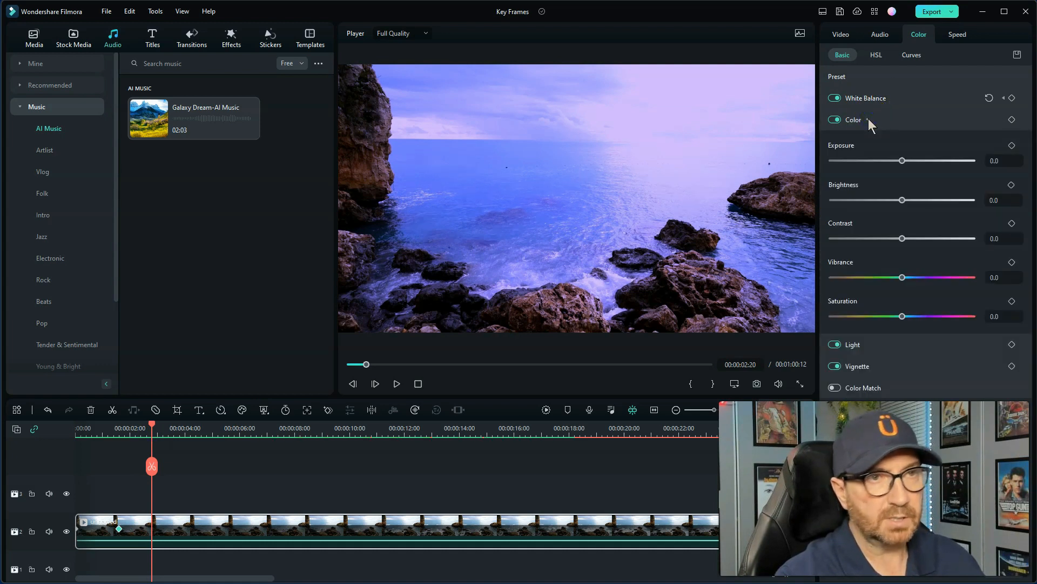
left_click(1012, 119)
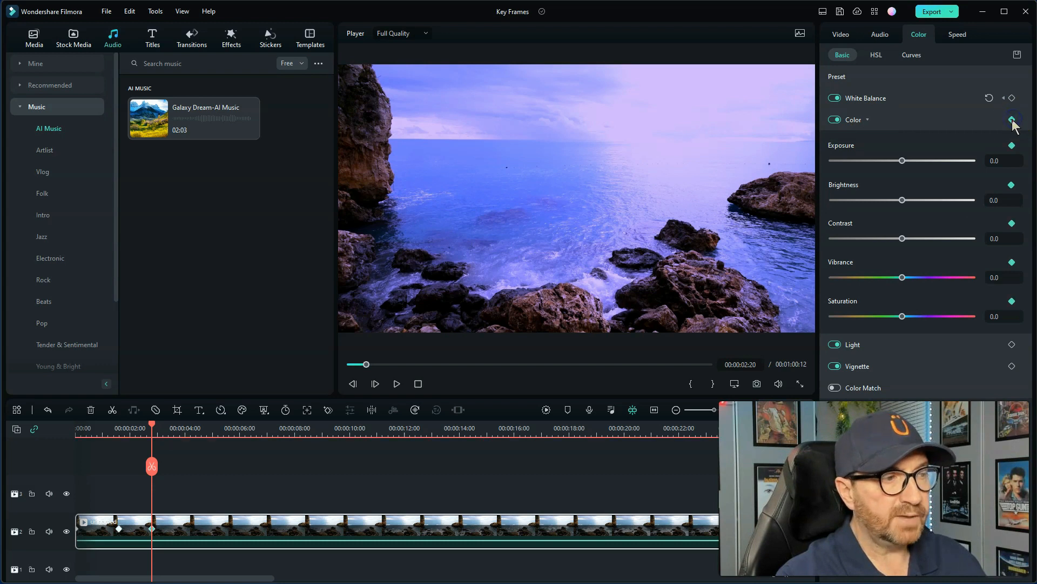
Add a Color keyframe at 00:00:03:24 with Exposure -41.5, Brightness 45.7, Contrast 100.0, Vibrance 72.3 and Saturation 54.6
left_click_drag(152, 431, 184, 431)
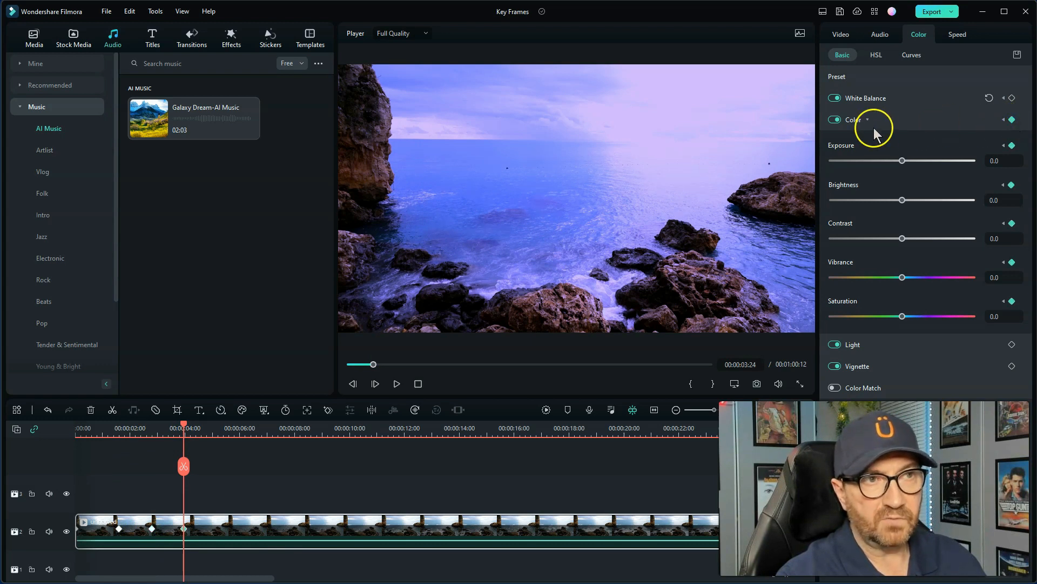
left_click_drag(901, 160, 873, 161)
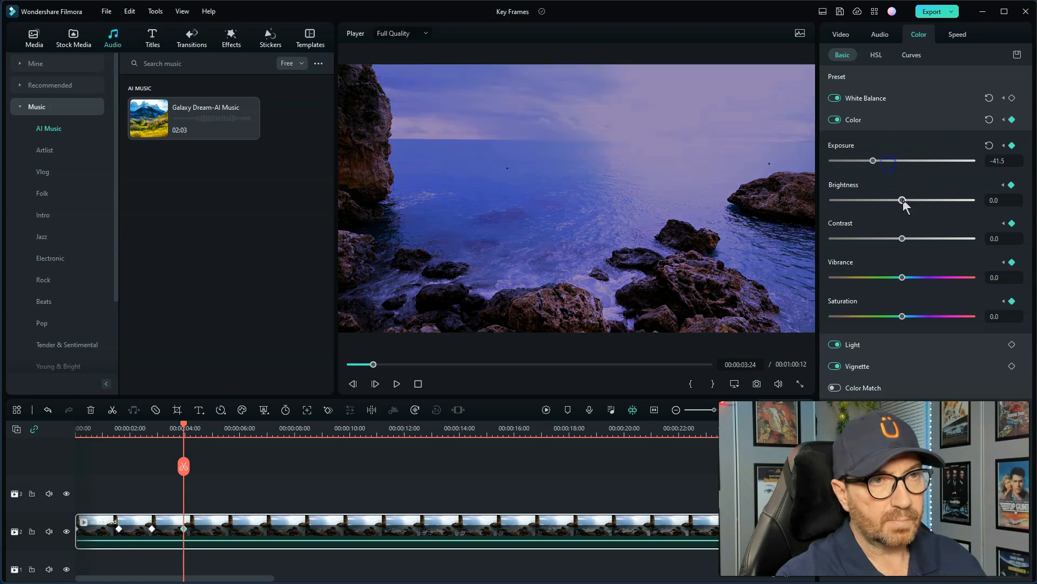
left_click_drag(903, 199, 935, 200)
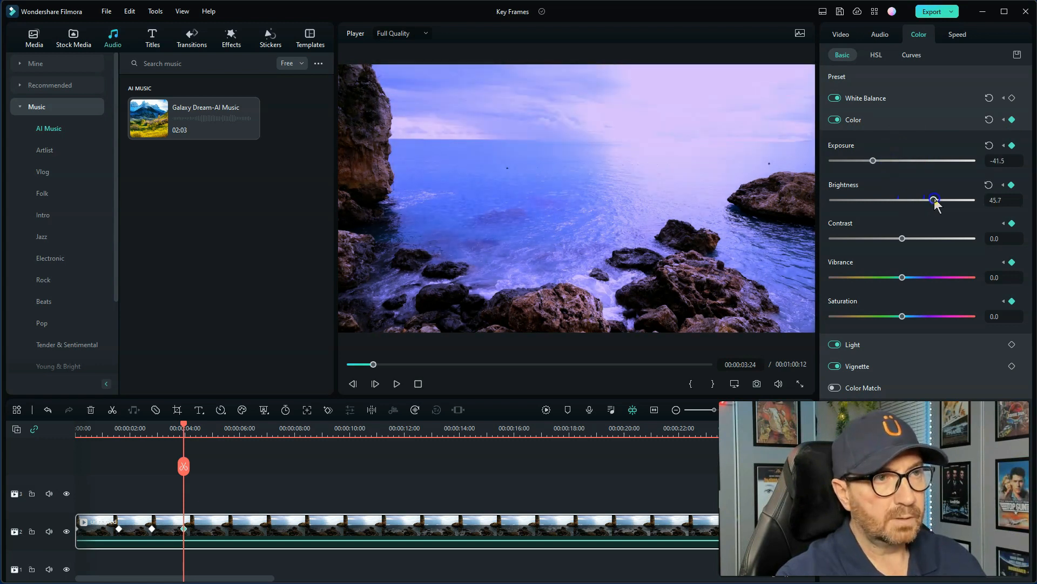
left_click_drag(902, 239, 971, 239)
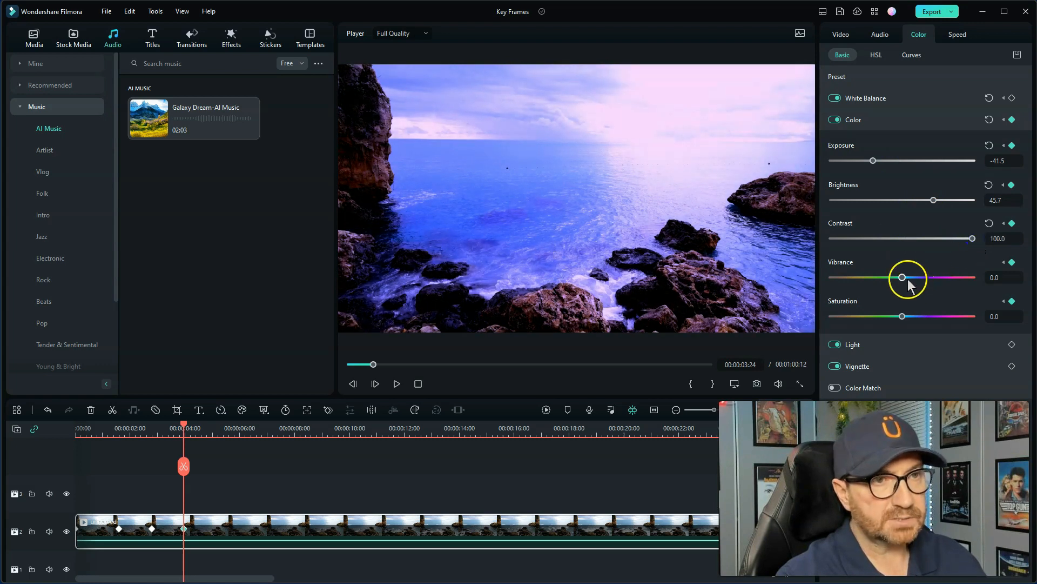
left_click_drag(902, 277, 954, 279)
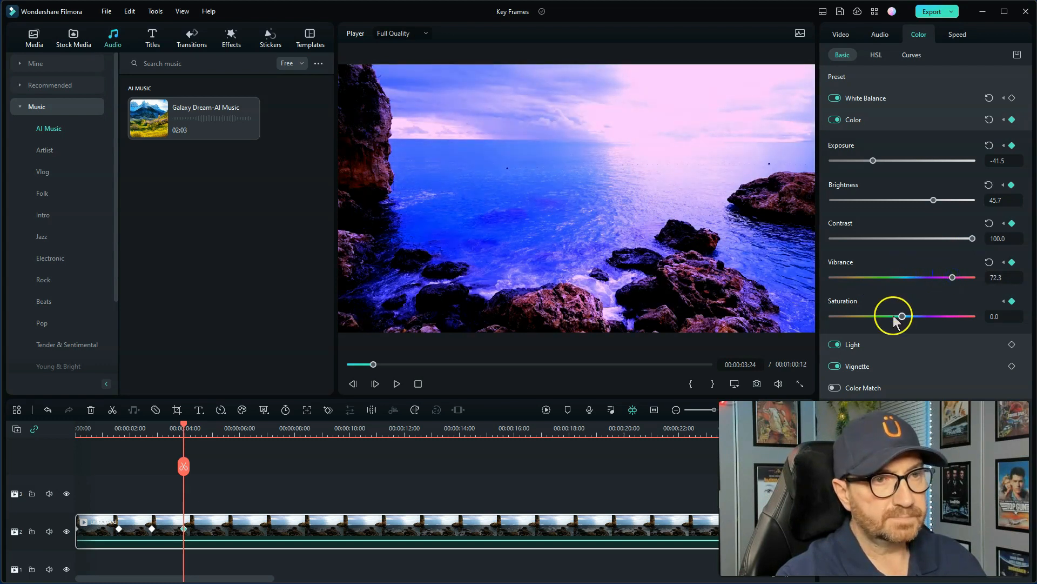
left_click_drag(901, 316, 956, 322)
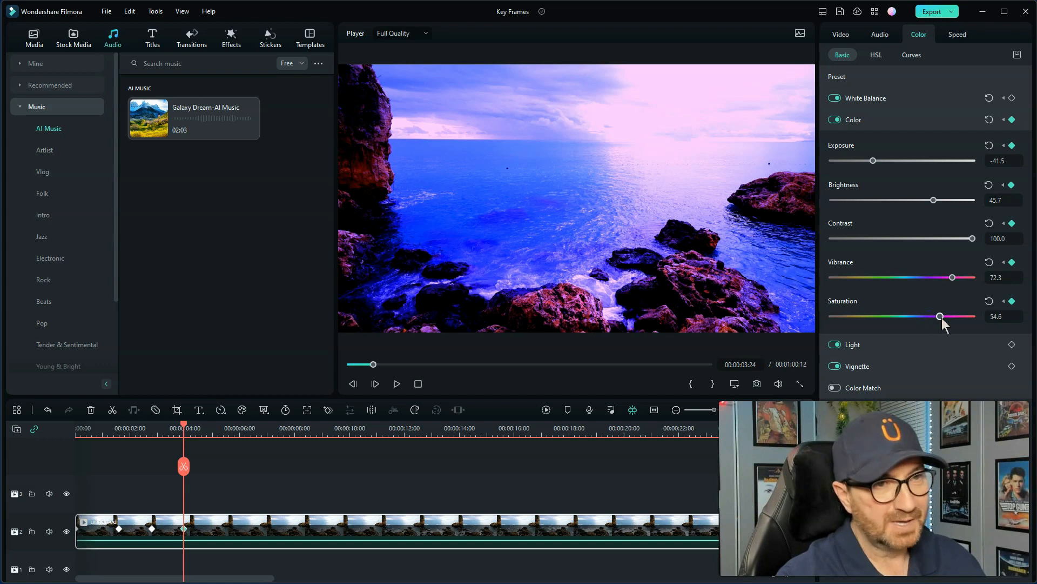
left_click(868, 120)
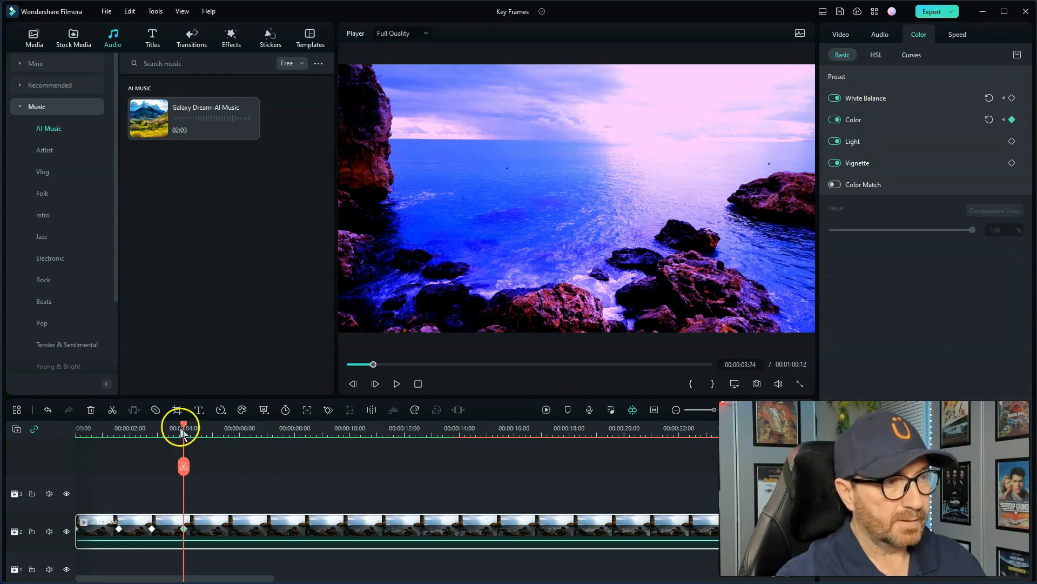
Add Light keyframes at 00:00:05:11 and 00:00:06:16, giving the second one Highlight -78.5, Shadow 60.0, White 48.5 and Black 53.1
left_click_drag(181, 433, 224, 430)
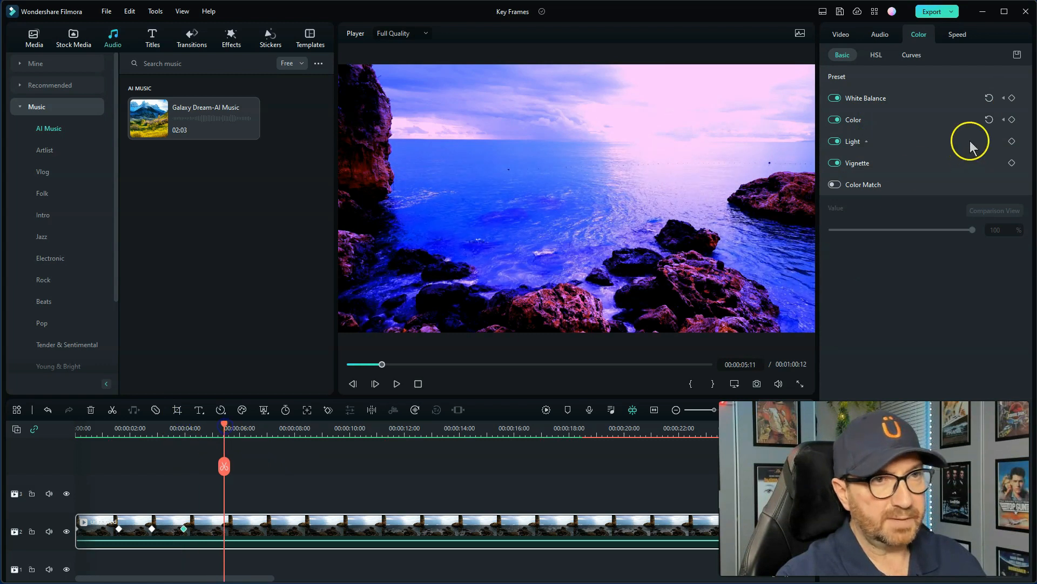
left_click(866, 144)
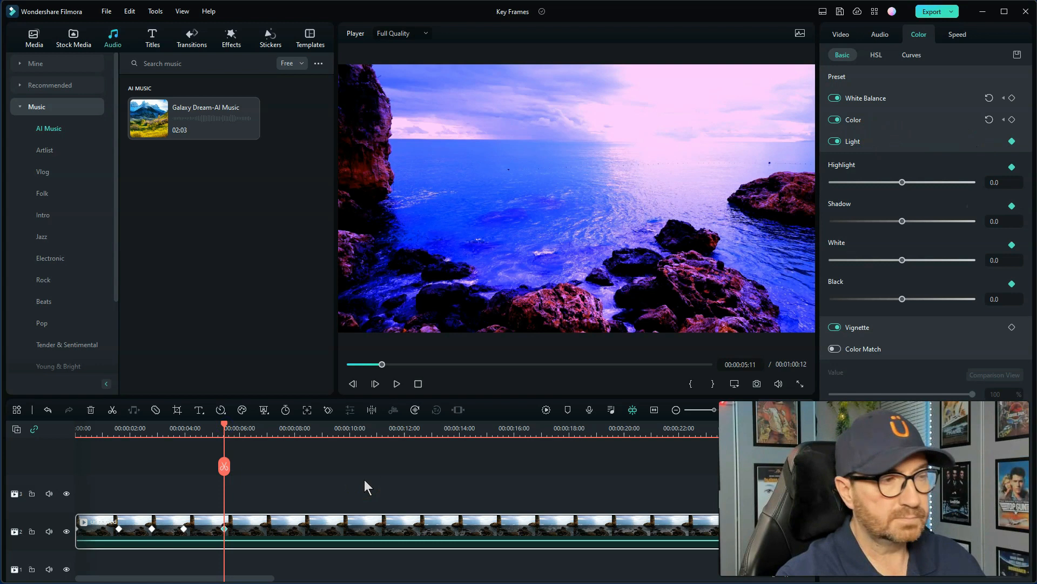
left_click_drag(225, 425, 258, 428)
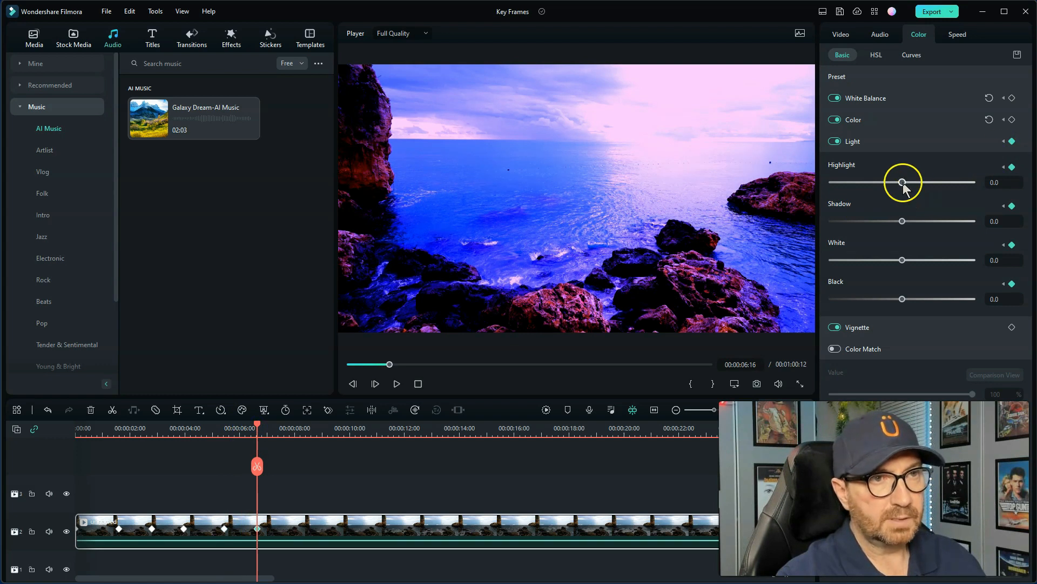
left_click_drag(902, 182, 872, 183)
left_click_drag(899, 185, 847, 187)
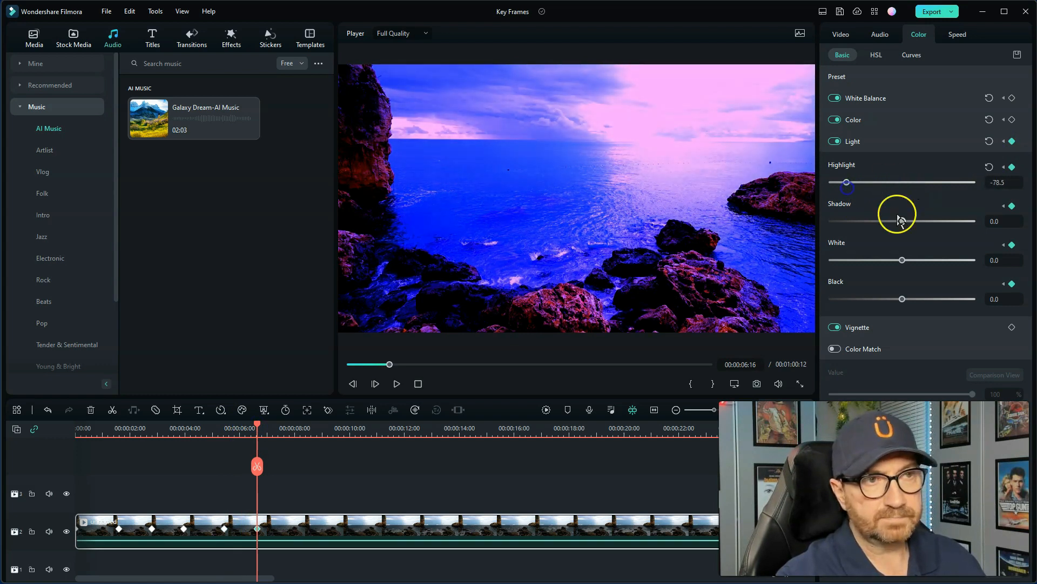
left_click_drag(903, 221, 941, 222)
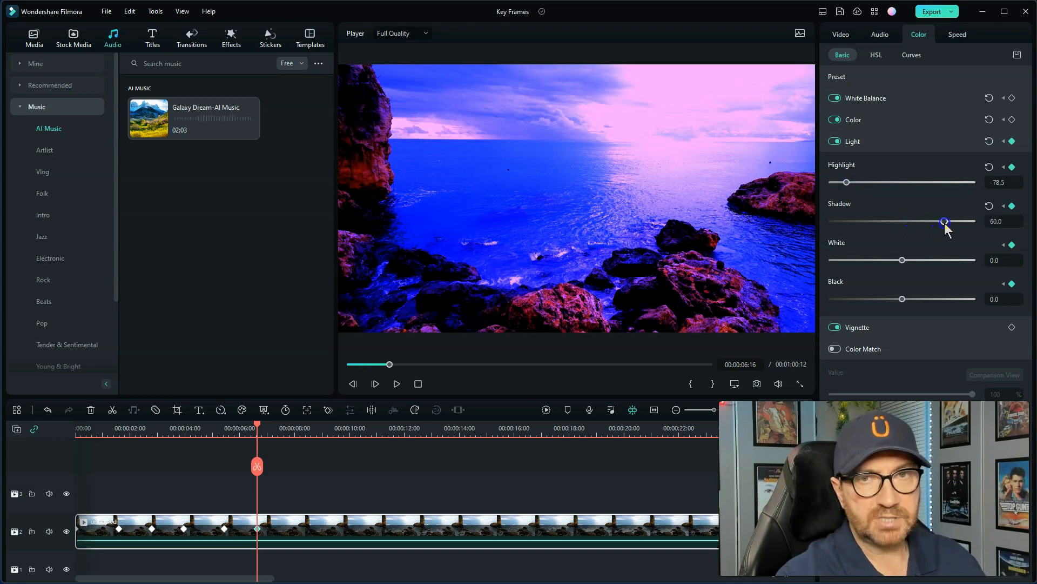
left_click_drag(903, 261, 934, 262)
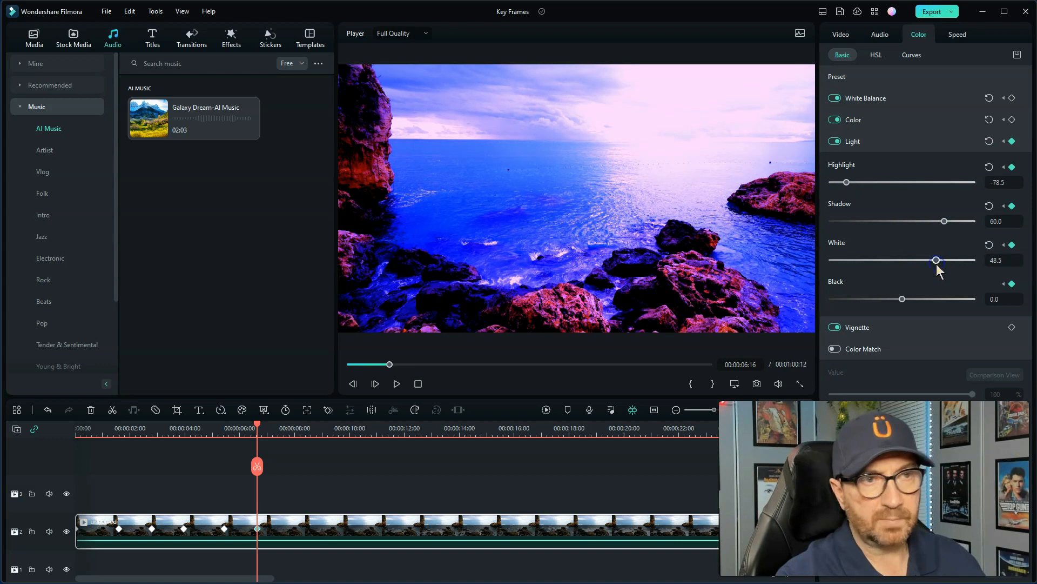
left_click_drag(902, 301, 940, 300)
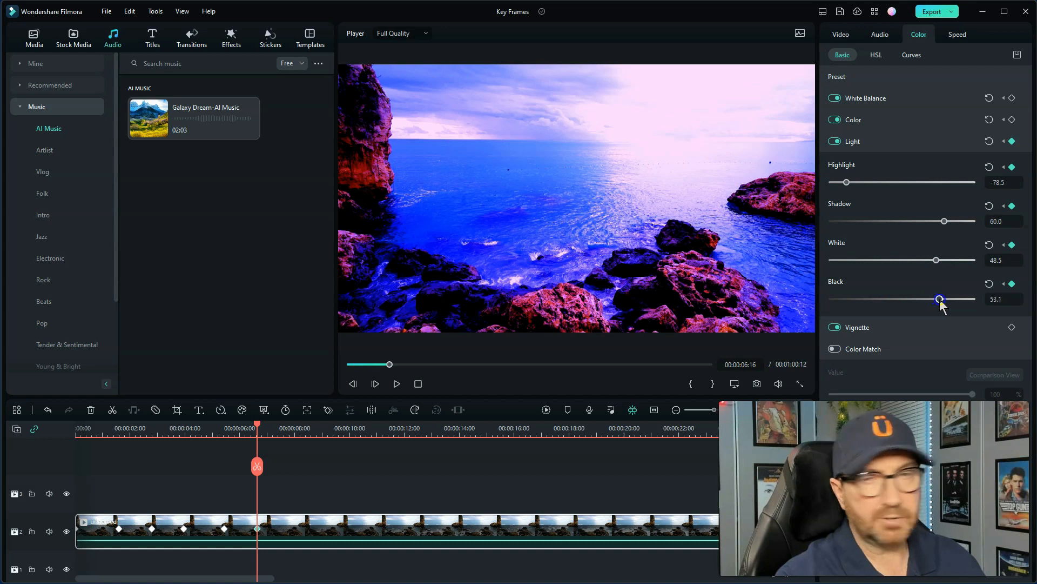
left_click(864, 141)
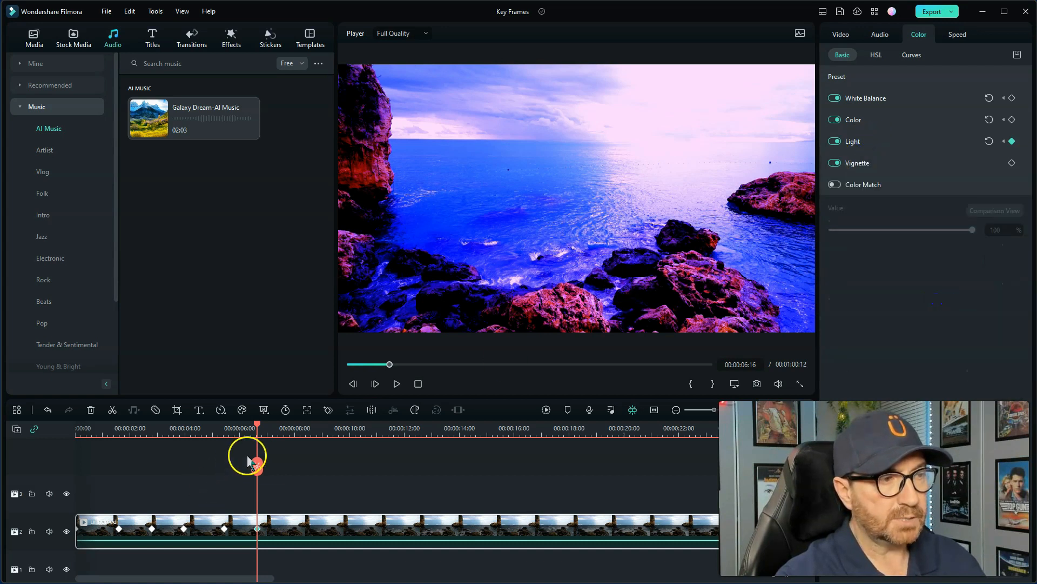
Add a Vignette keyframe to the video clip at 00:00:07:21
left_click_drag(255, 424, 291, 432)
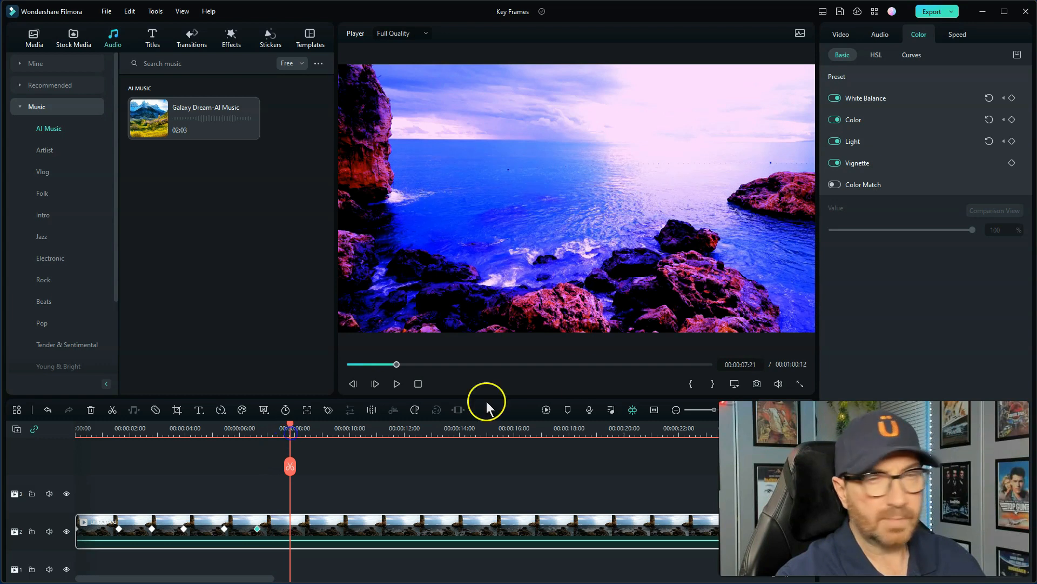
left_click(876, 163)
left_click(1011, 142)
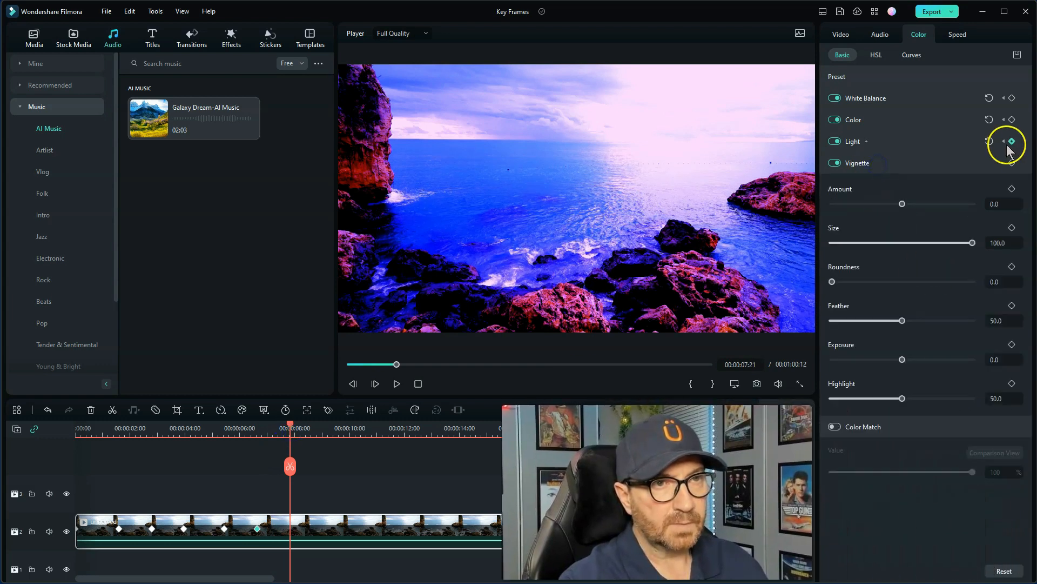
left_click(1011, 163)
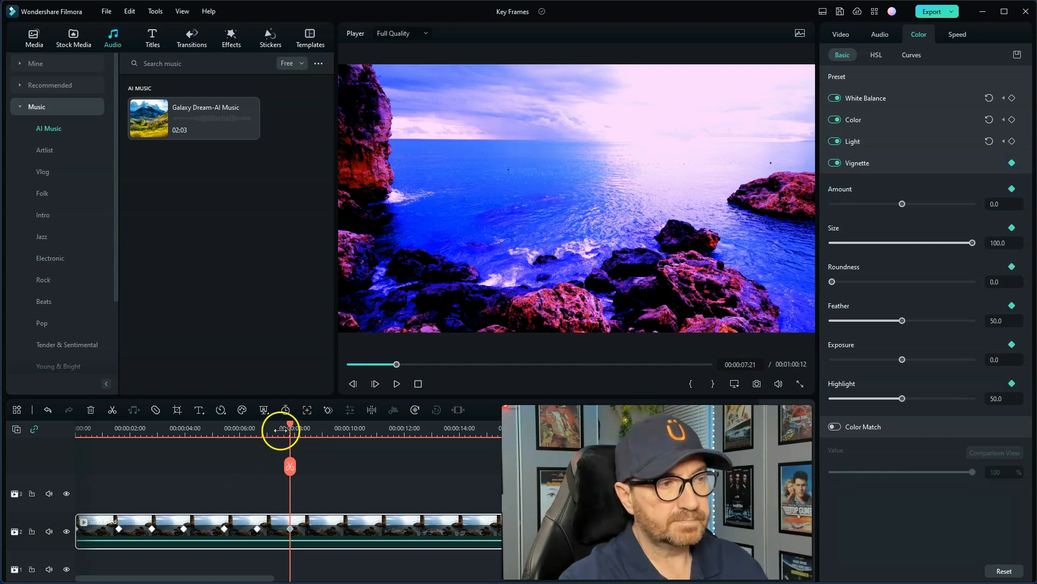
Add a second Vignette keyframe at 00:00:08:24 with Amount 58.5 and Size 78.8
left_click_drag(290, 424, 321, 426)
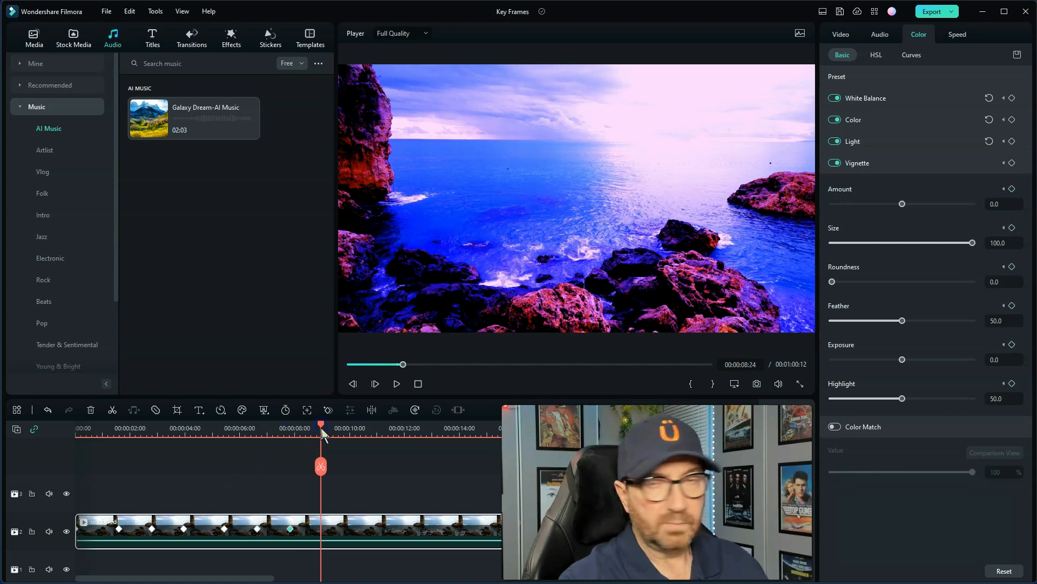
left_click(1011, 163)
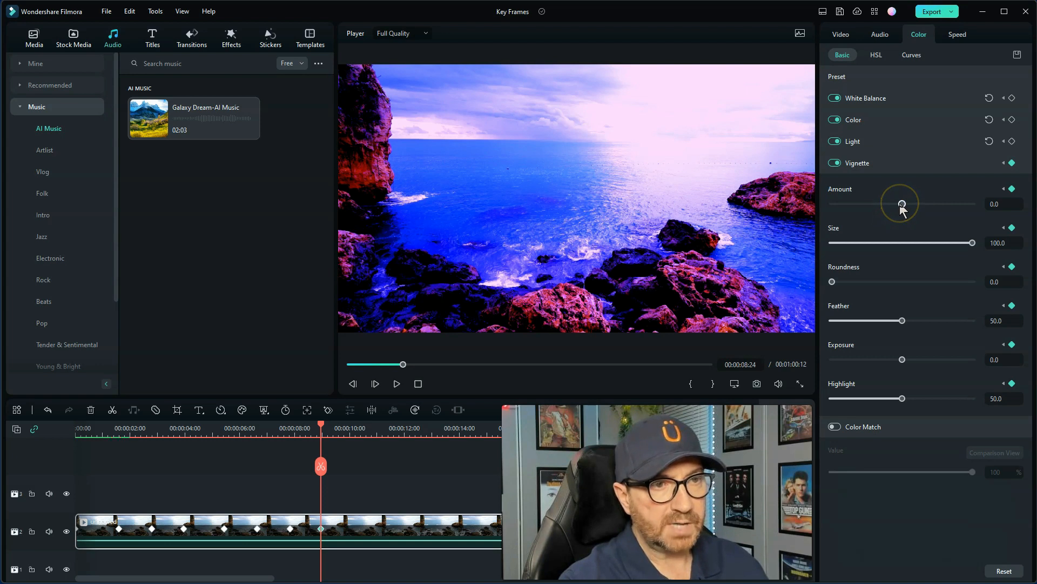
left_click_drag(902, 204, 932, 207)
left_click_drag(931, 207, 943, 205)
left_click_drag(927, 244, 941, 245)
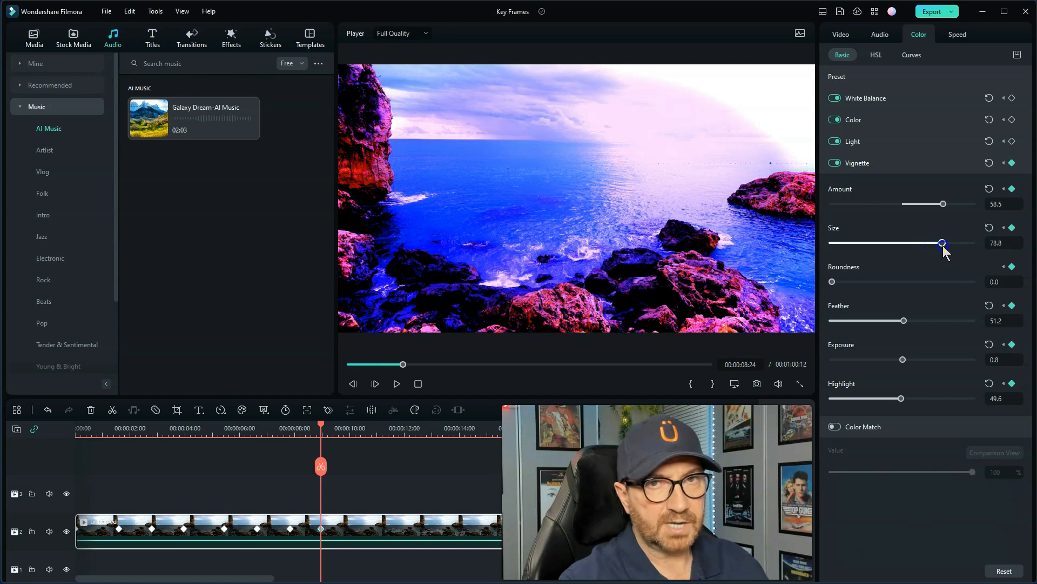
Set the Vignette at this keyframe to Roundness 16.2, Feather 6.5, Exposure -39.2 and Highlight 55.4
left_click_drag(833, 282, 850, 282)
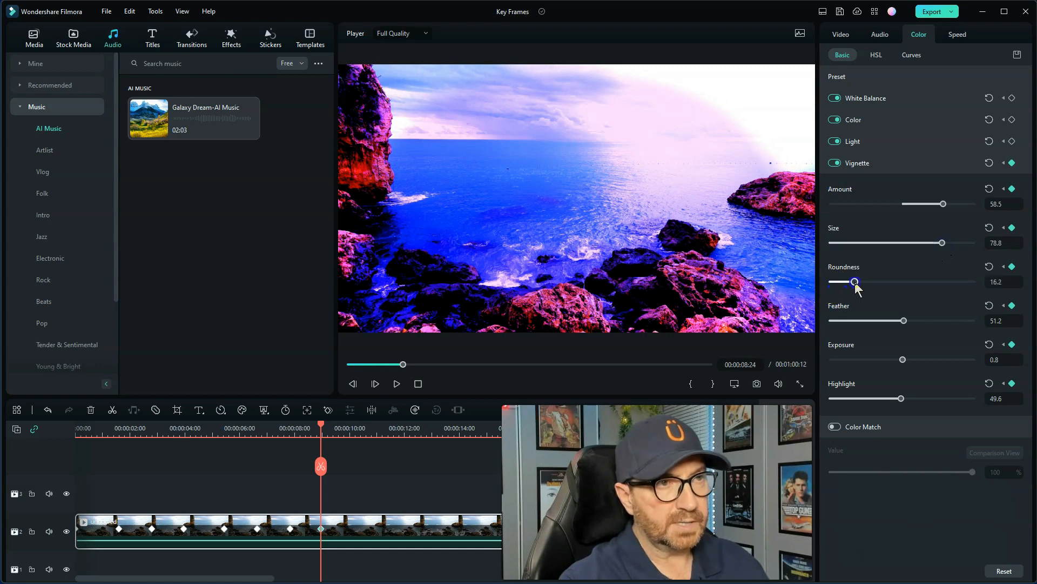
left_click_drag(904, 323, 843, 331)
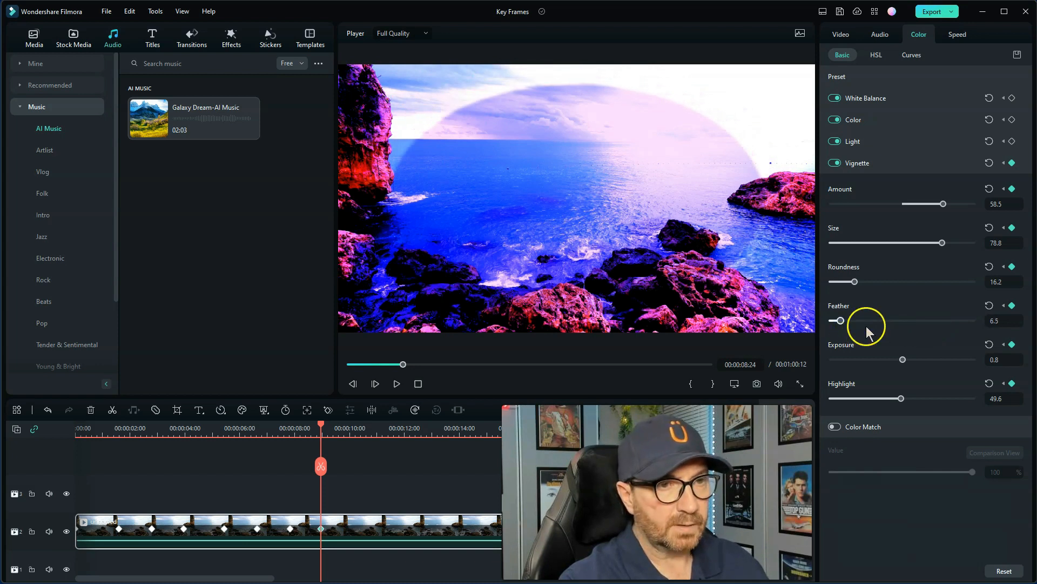
mouse_move(902, 360)
left_mouse_down()
mouse_move(851, 362)
mouse_move(933, 361)
mouse_move(859, 364)
mouse_move(912, 358)
mouse_move(892, 359)
mouse_move(903, 360)
left_mouse_up()
mouse_move(903, 398)
left_mouse_down()
mouse_move(949, 399)
mouse_move(855, 400)
mouse_move(951, 402)
mouse_move(847, 401)
mouse_move(972, 399)
mouse_move(856, 411)
mouse_move(912, 411)
left_mouse_up()
left_click_drag(903, 359, 875, 369)
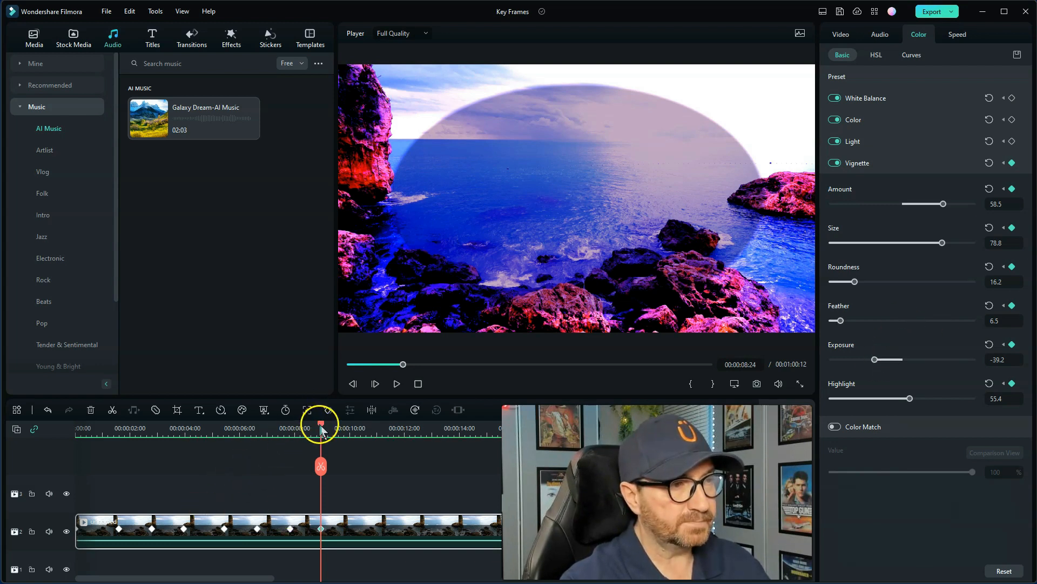
Play the clip from the beginning past the last Vignette keyframe to review the color animation
key("Home")
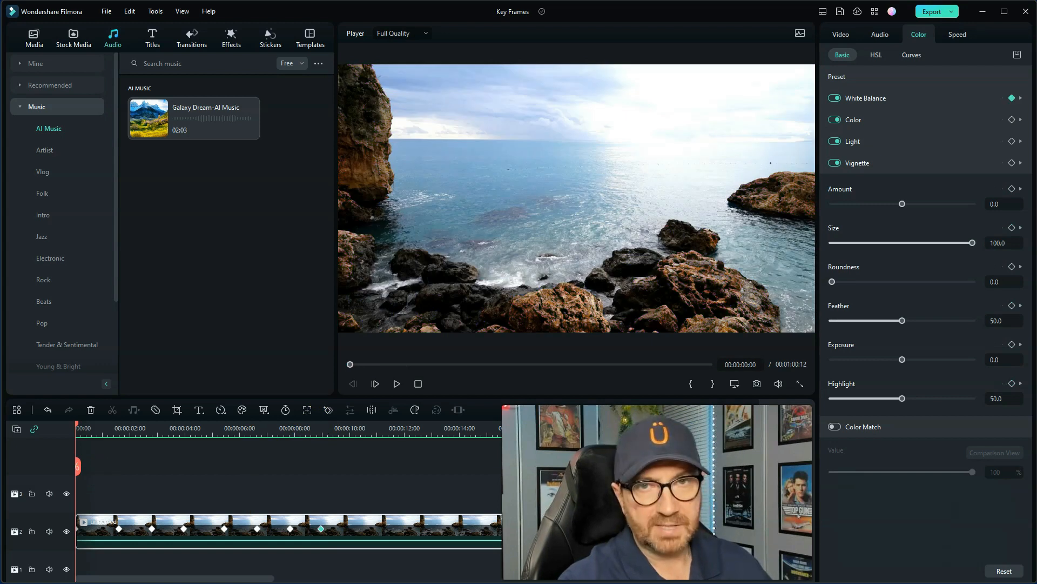
key("space")
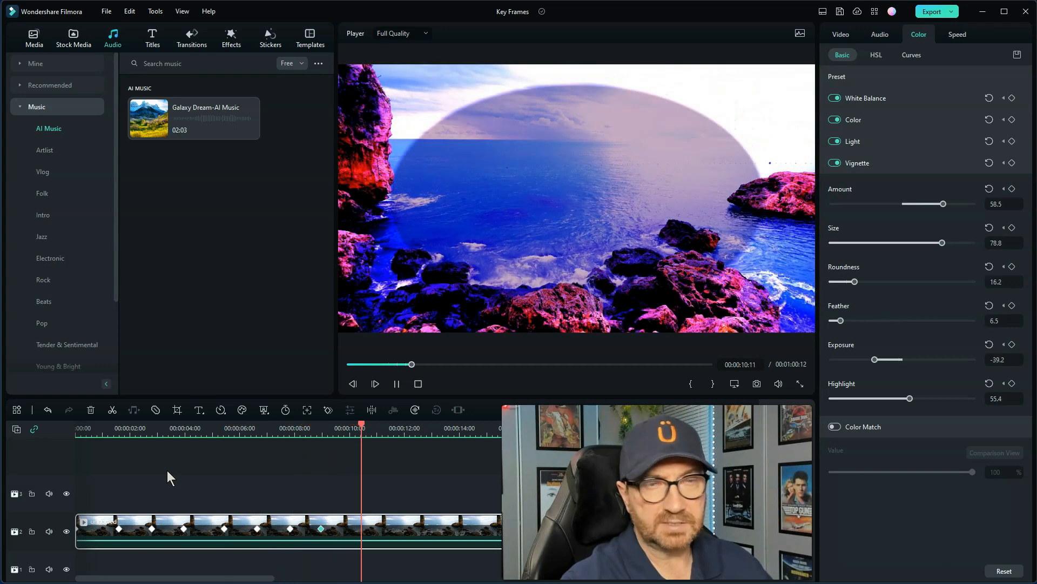
key("space")
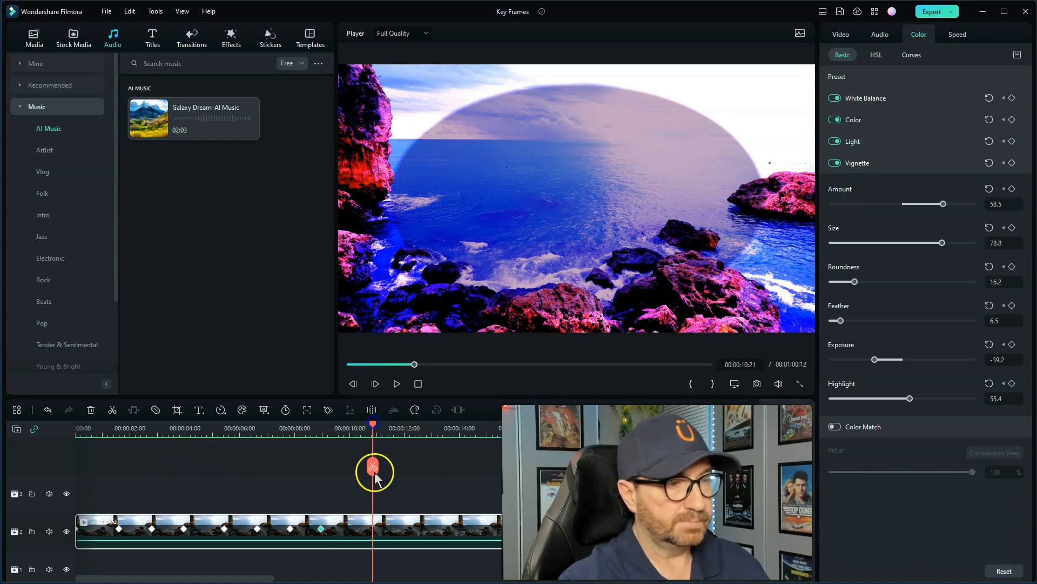
Delete all the basic Color keyframes from the video clip, working from the last one back to the clip's start
left_click(321, 529)
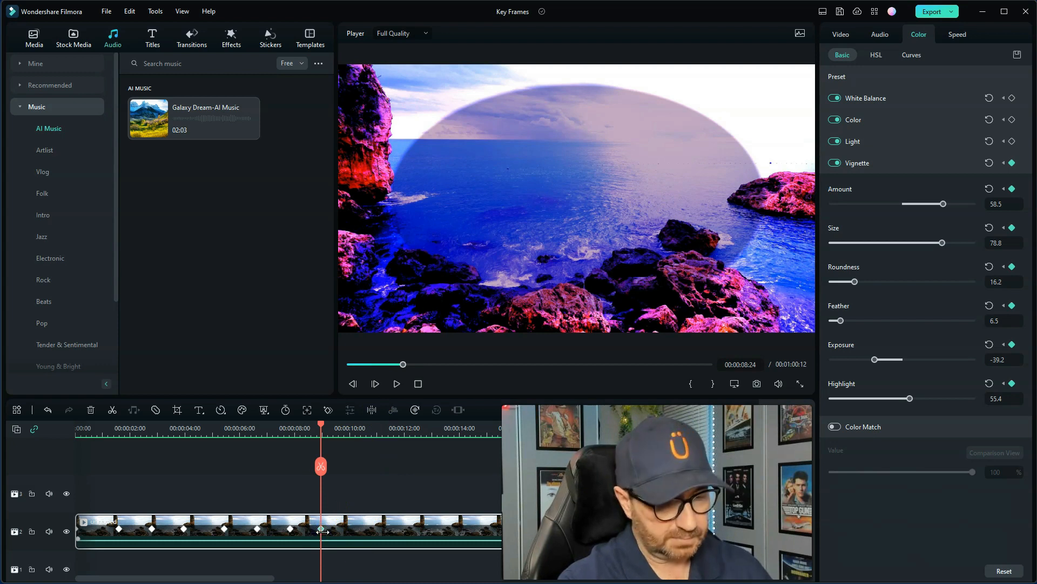
key("Delete")
left_click(291, 531)
key("Delete")
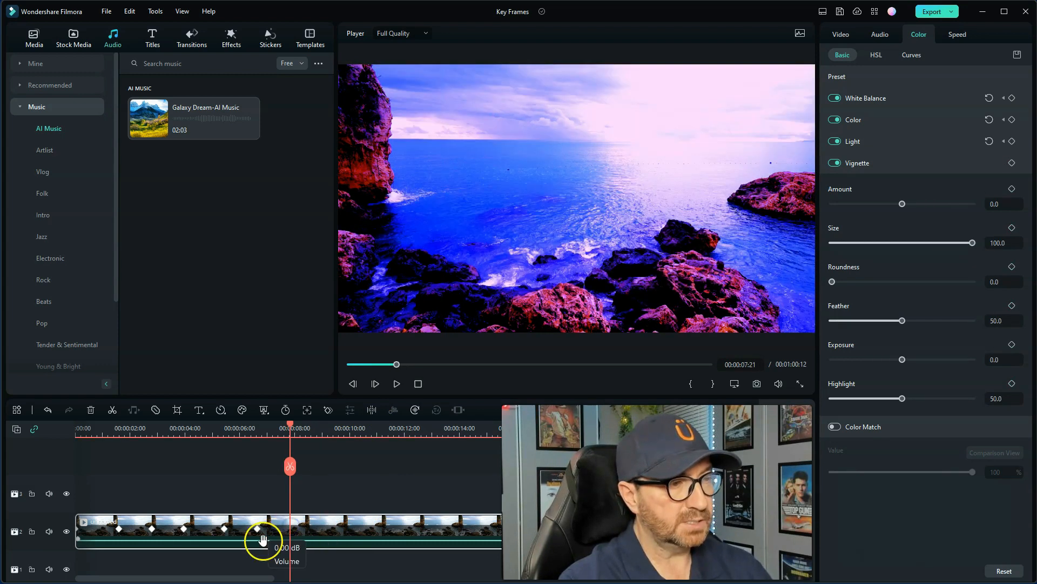
left_click(258, 530)
key("Delete")
left_click(225, 529)
key("Delete")
left_click(184, 529)
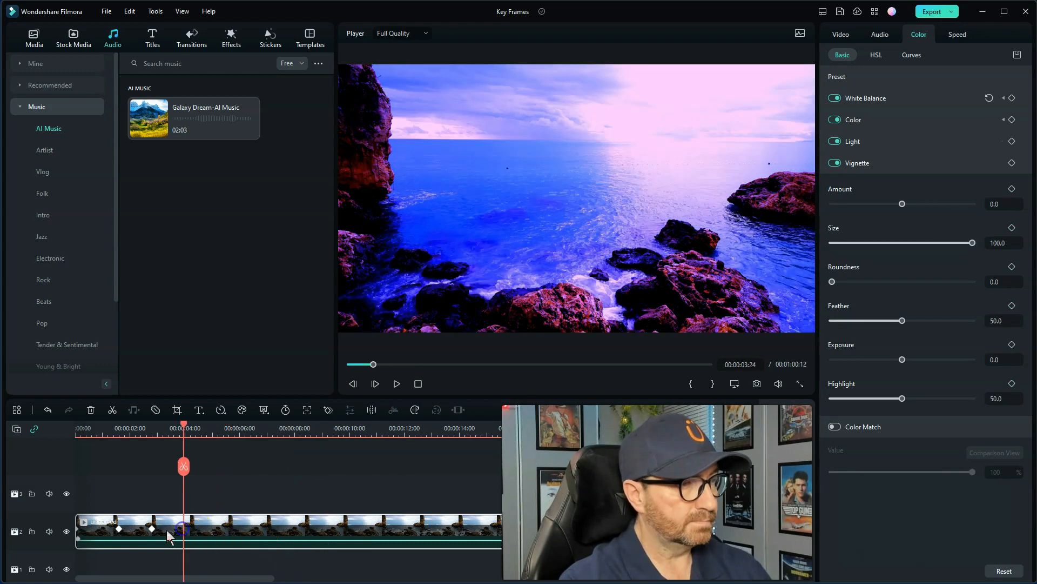
key("Delete")
left_click(151, 529)
key("Delete")
left_click(118, 529)
key("Delete")
left_click(77, 529)
key("Delete")
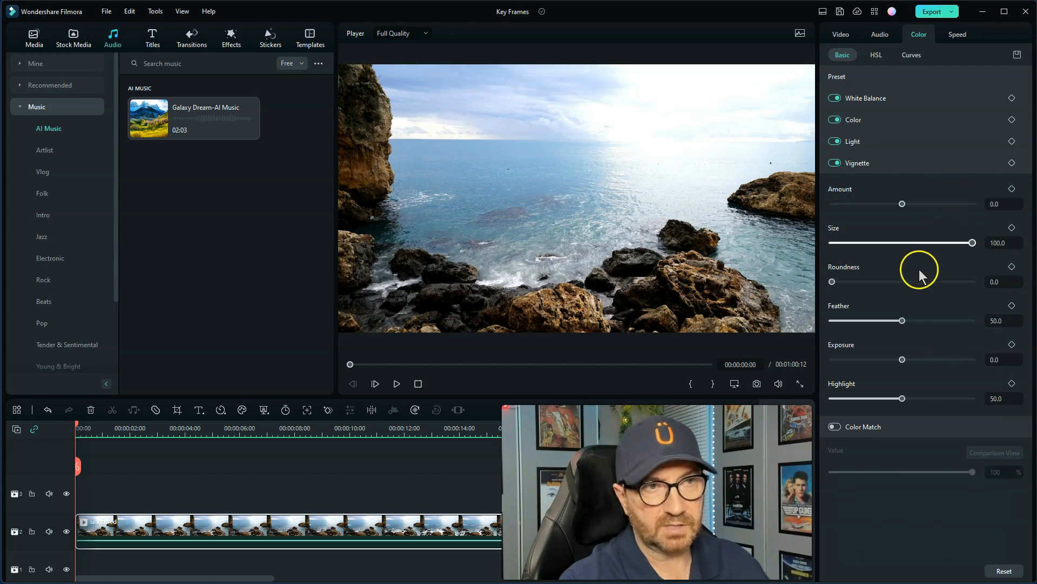
Add HSL keyframes for the red and cyan ranges at the start of the clip and delete the keyframe again
left_click(875, 163)
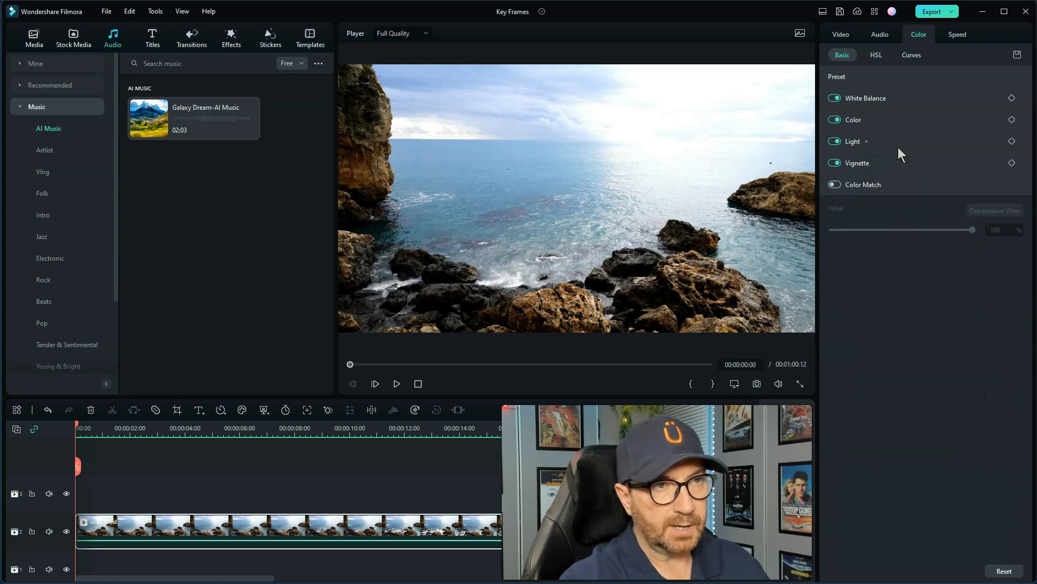
left_click(875, 60)
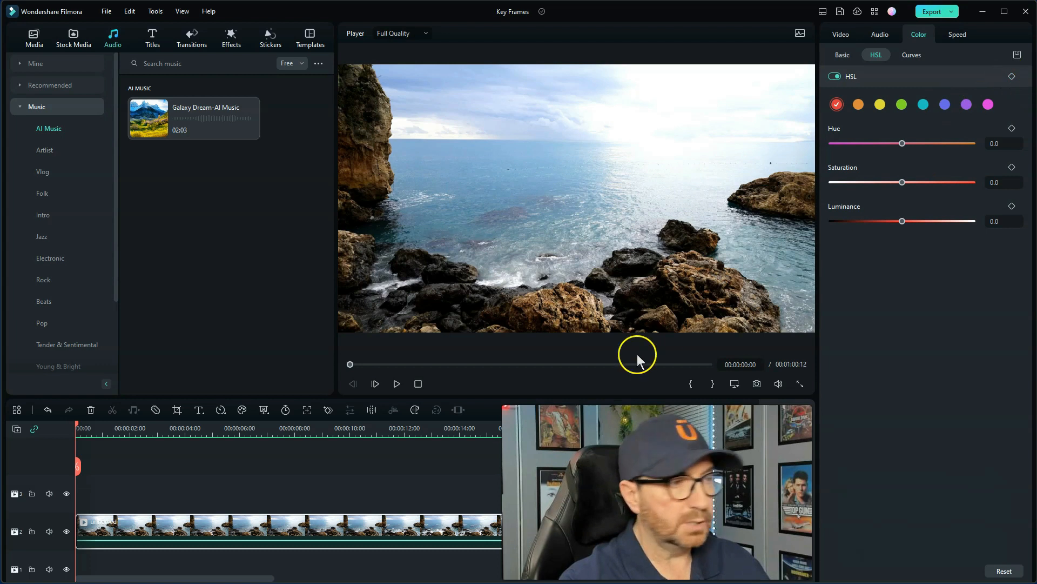
left_click(1010, 77)
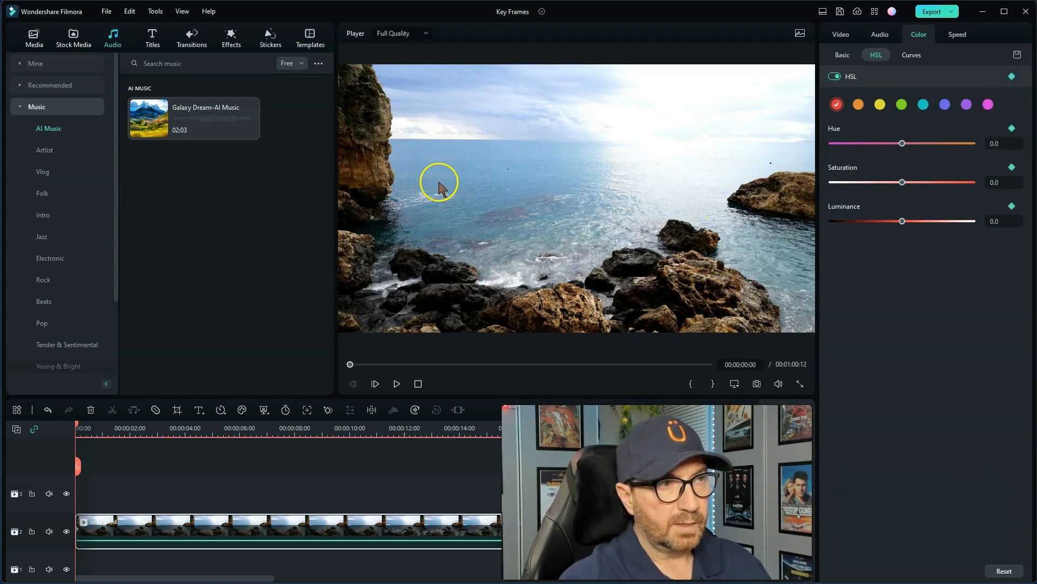
left_click(925, 106)
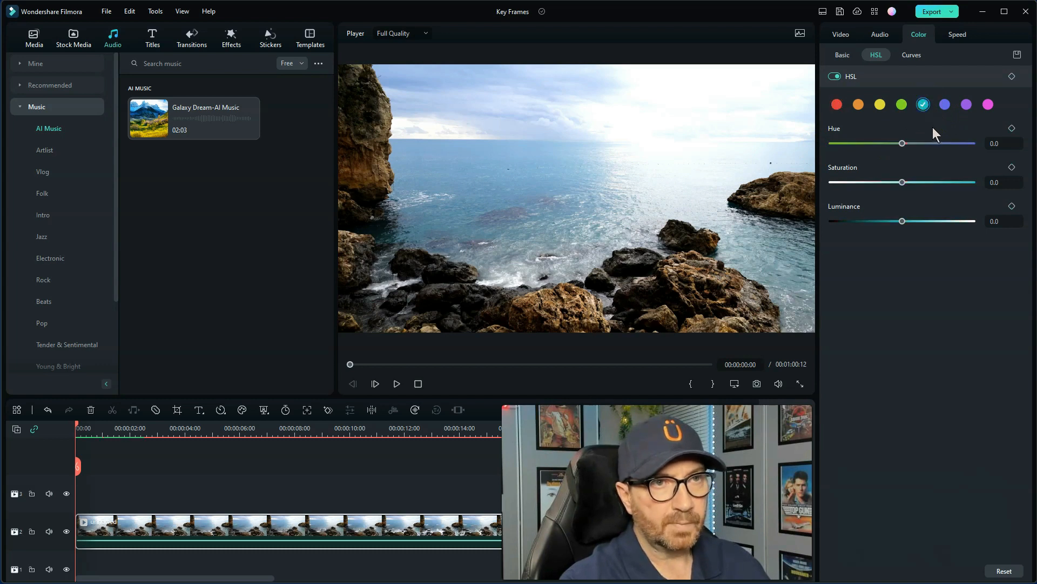
left_click(1011, 76)
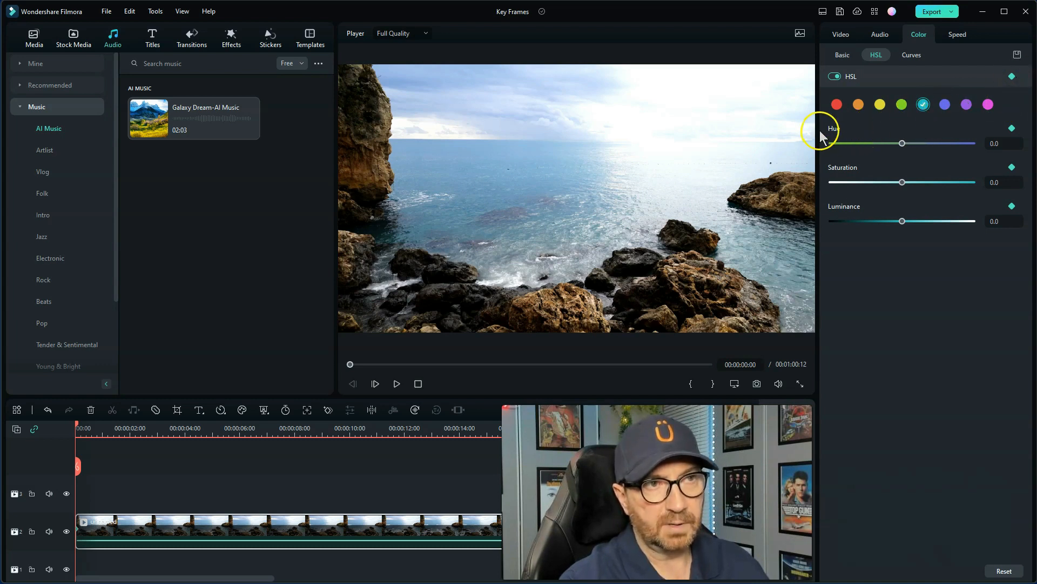
left_click(837, 105)
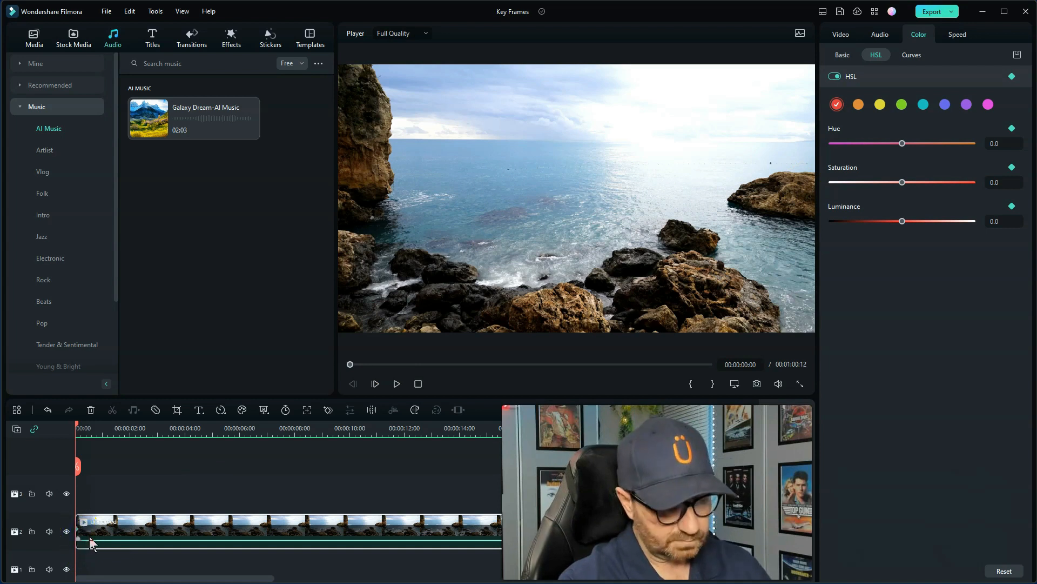
key("Delete")
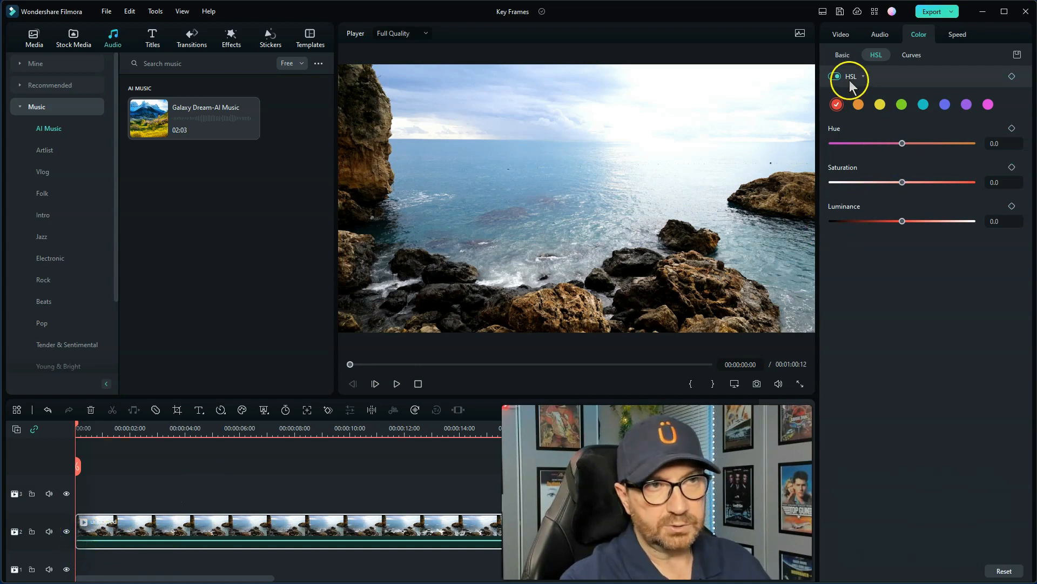
Add an HSL keyframe for cyan at 00:00:00:00 with Hue 79.2, Saturation -88.5 and Luminance 84.6
left_click(924, 105)
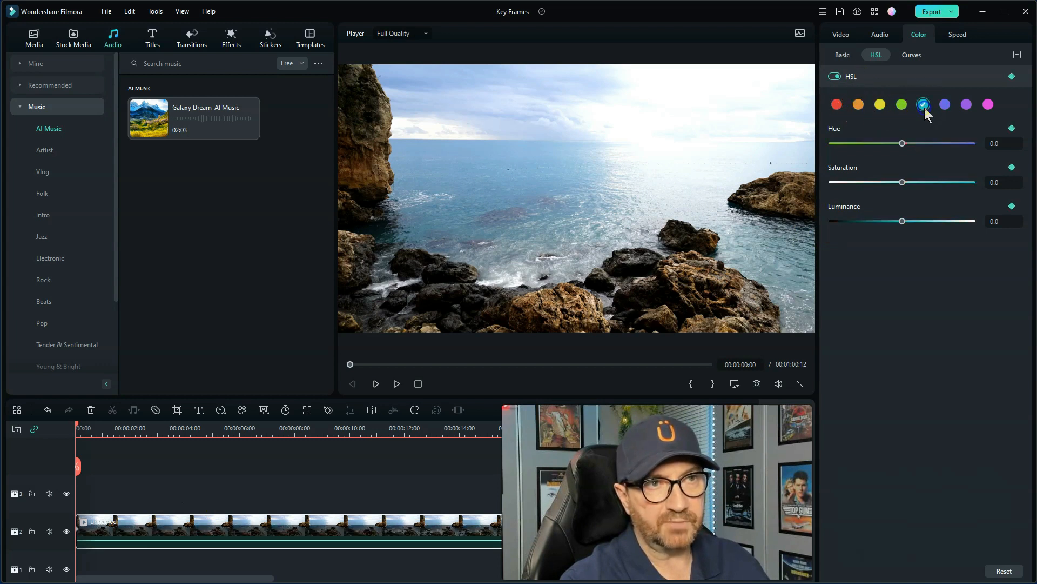
left_click(1012, 76)
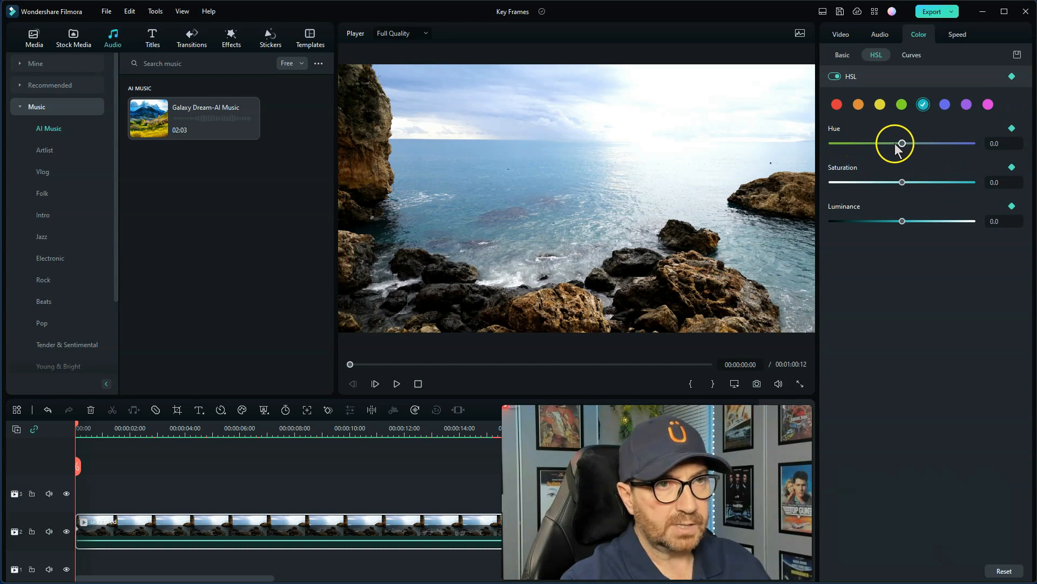
left_click_drag(902, 145, 958, 143)
left_click_drag(901, 182, 840, 194)
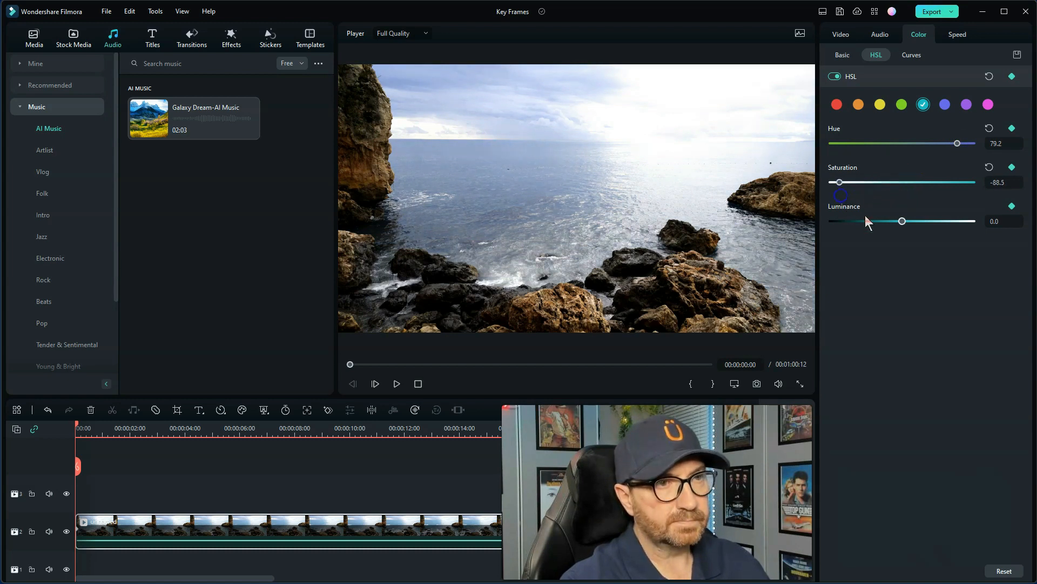
left_click_drag(906, 221, 931, 224)
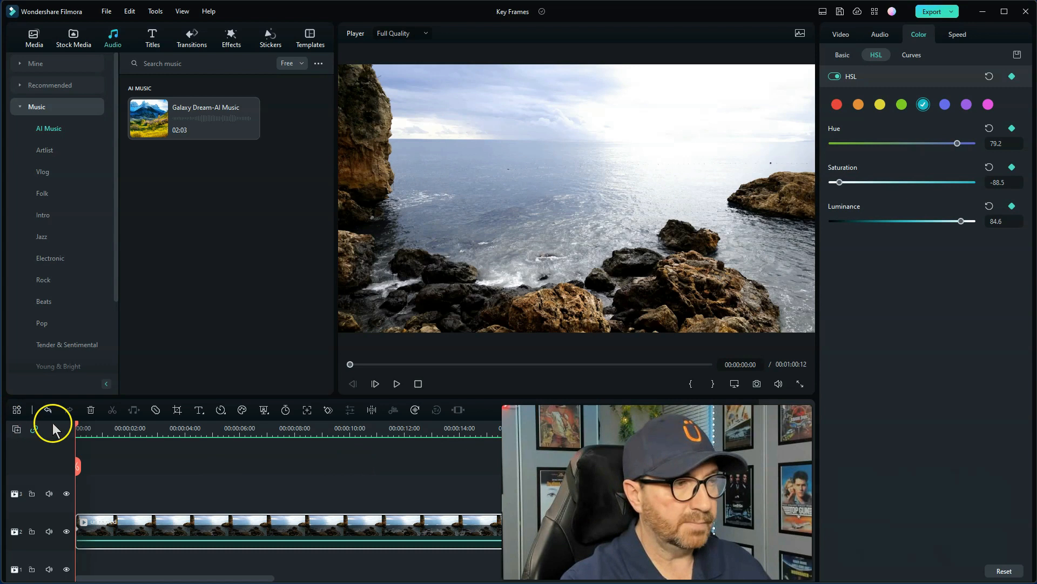
Add a second cyan HSL keyframe at 00:00:02:17 and reset its HSL values to default
left_click(140, 428)
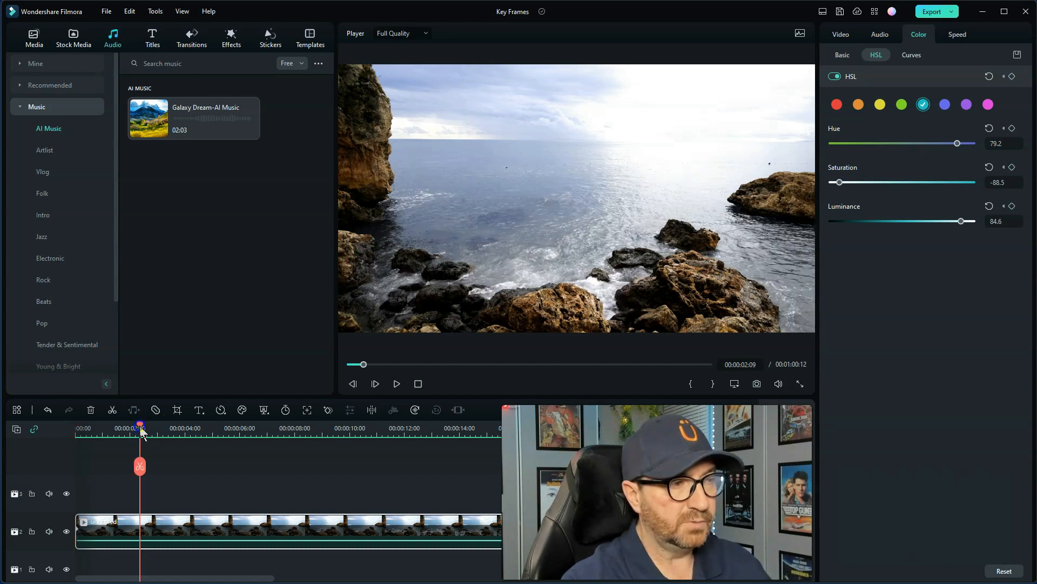
left_click_drag(141, 431, 150, 432)
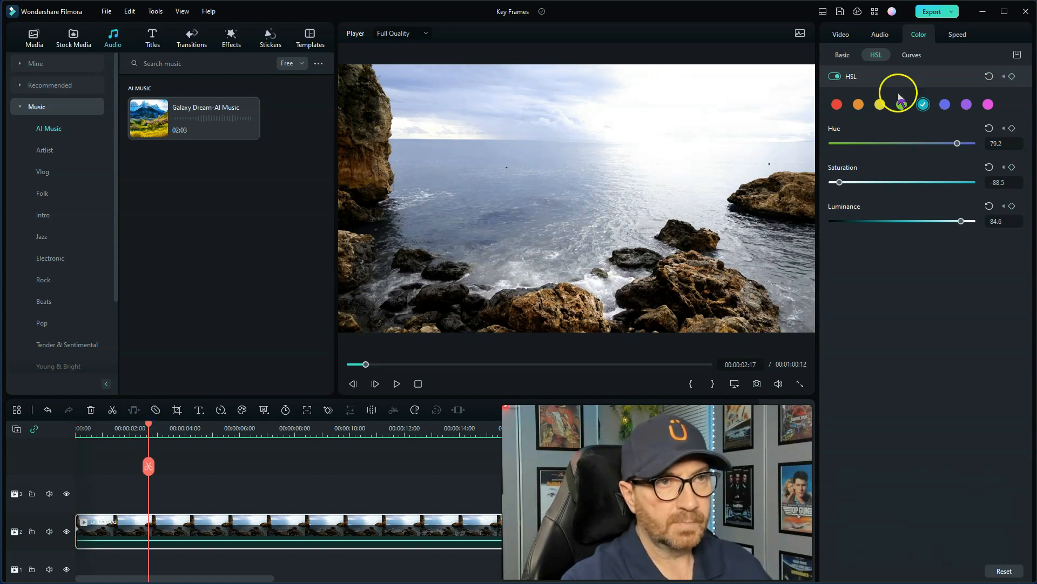
left_click(1012, 76)
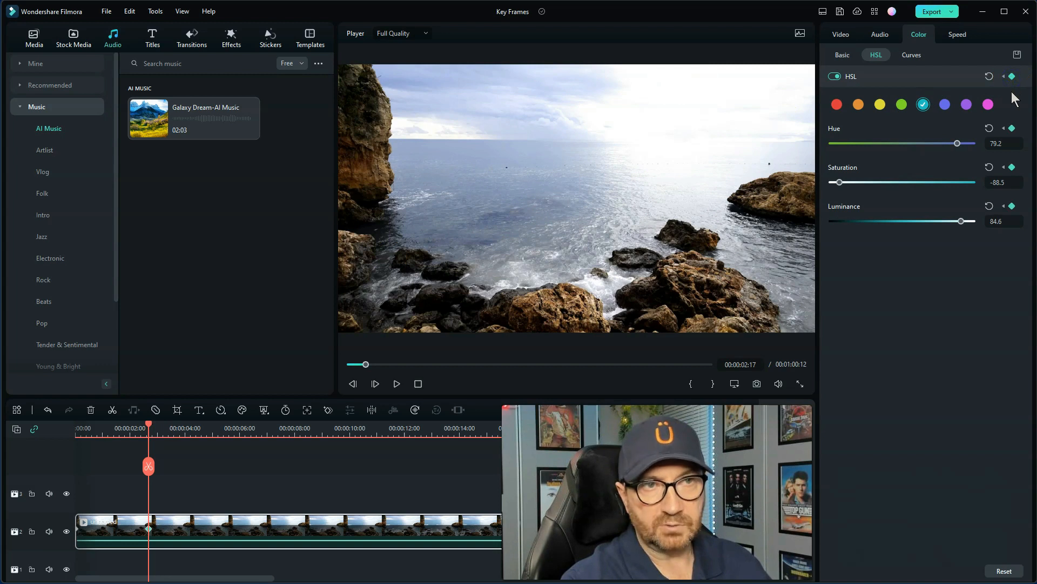
left_click(989, 76)
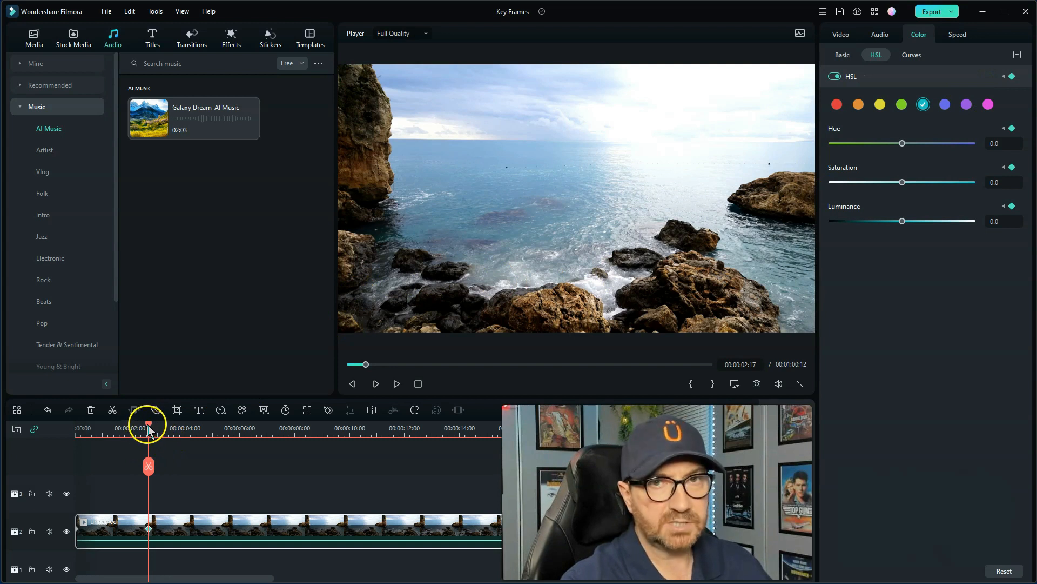
Play the clip twice from the beginning past the second HSL keyframe to review the cyan color change
left_click_drag(150, 430, 35, 460)
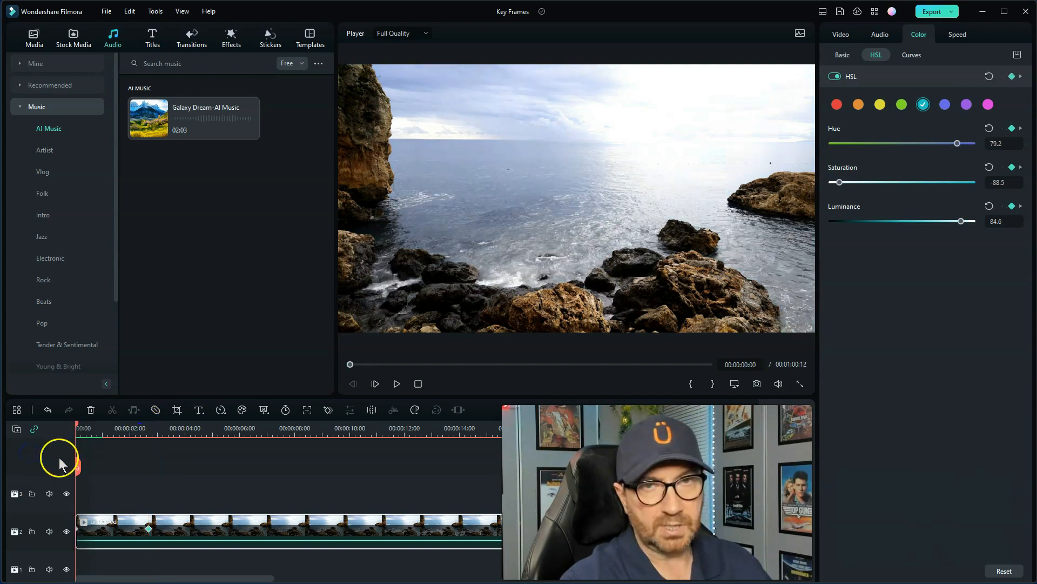
key("space")
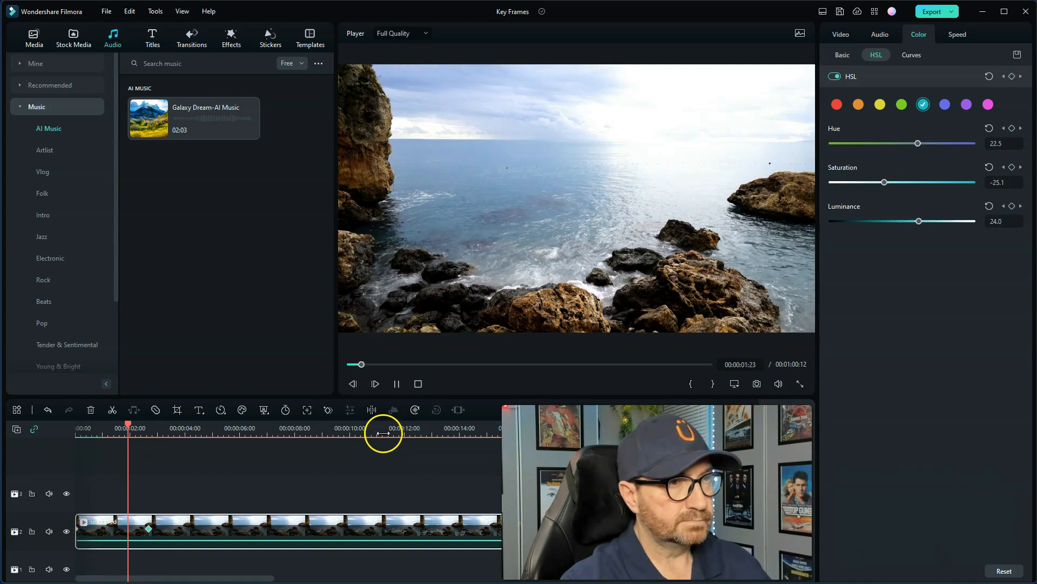
key("space")
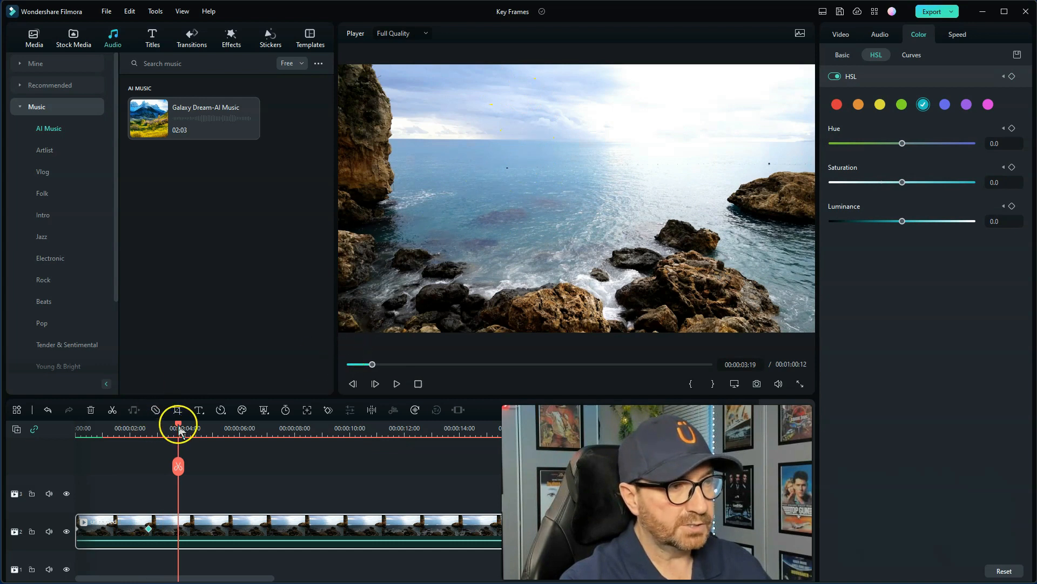
left_click_drag(178, 427, 54, 465)
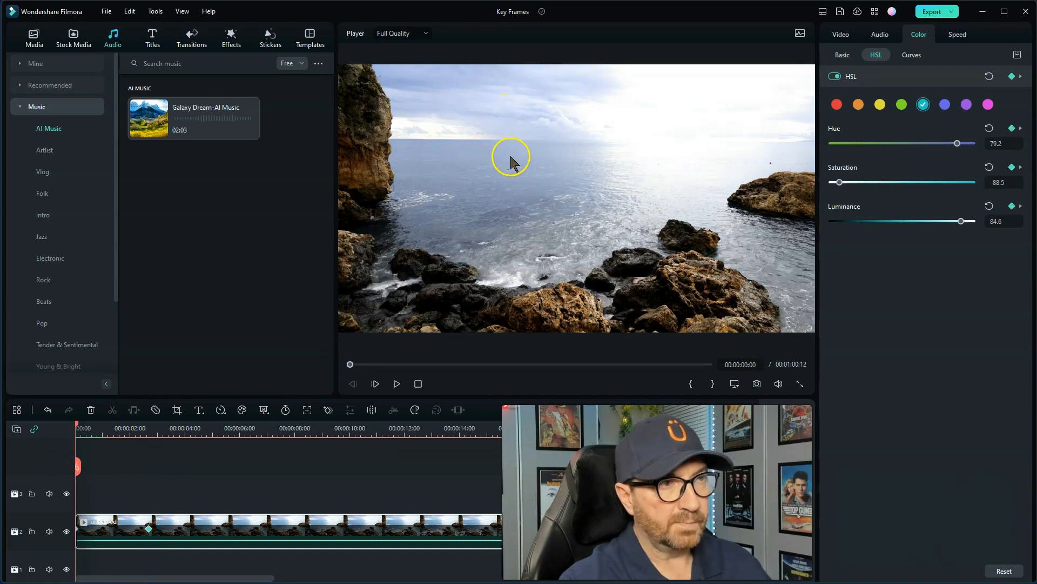
key("space")
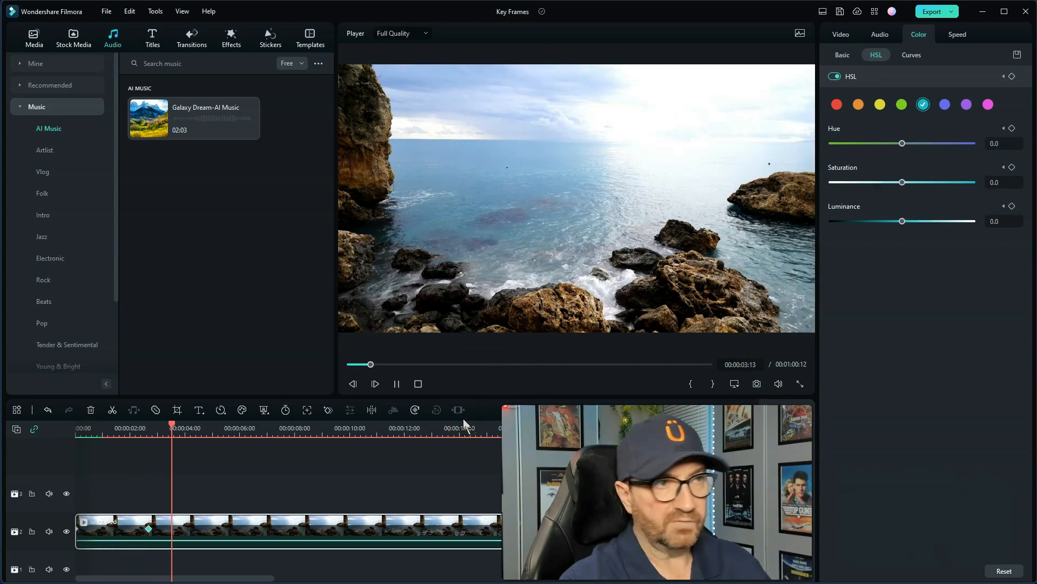
key("space")
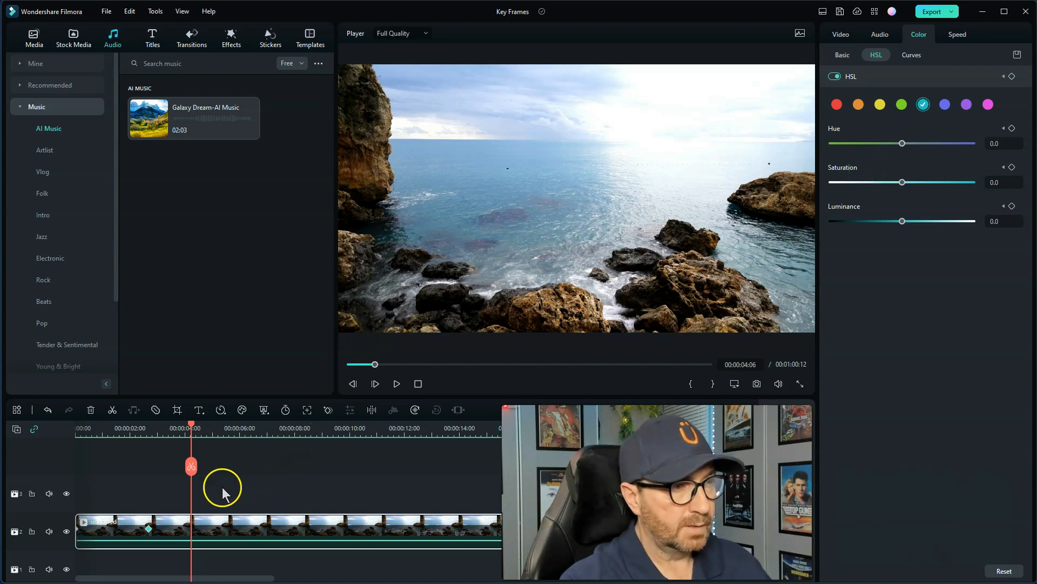
Delete both HSL keyframes from the video clip
left_click(148, 528)
key("Delete")
left_click_drag(77, 534, 72, 530)
left_click(76, 529)
key("Delete")
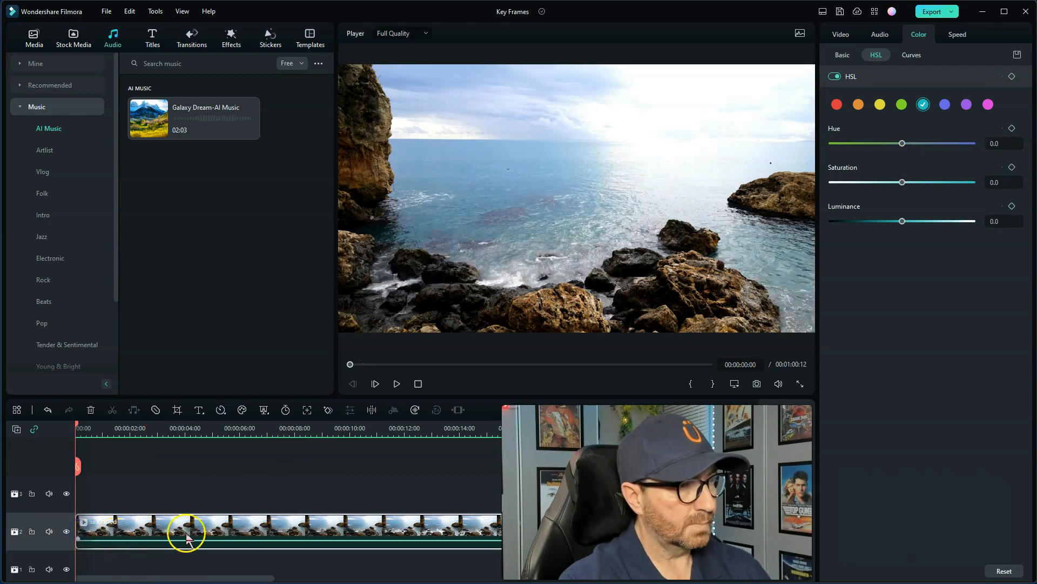
Try adding a point near the middle of the clip's white color curve, and reset the curve
left_click(912, 55)
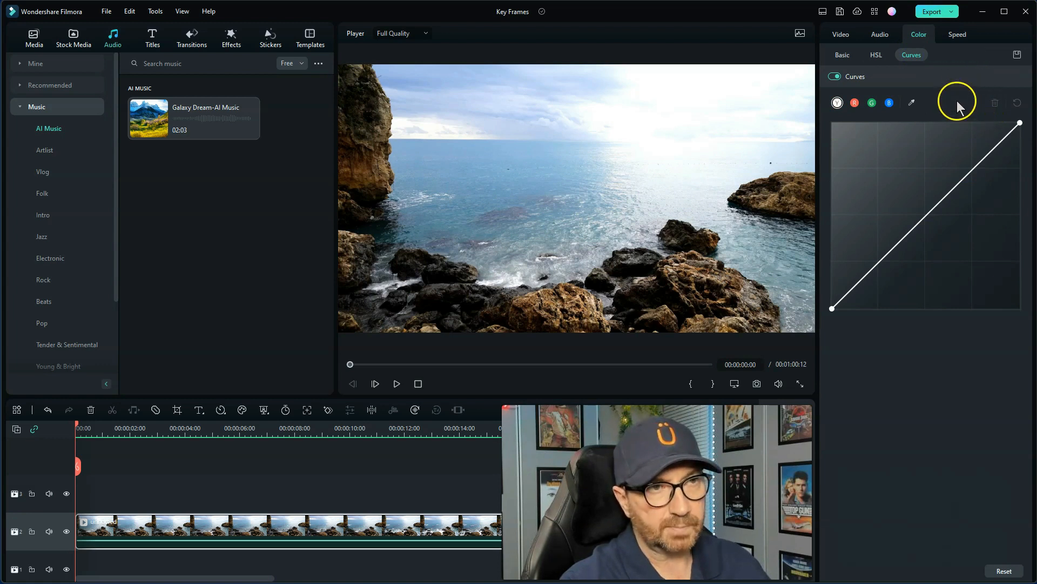
left_click_drag(964, 168, 919, 228)
left_click(1017, 103)
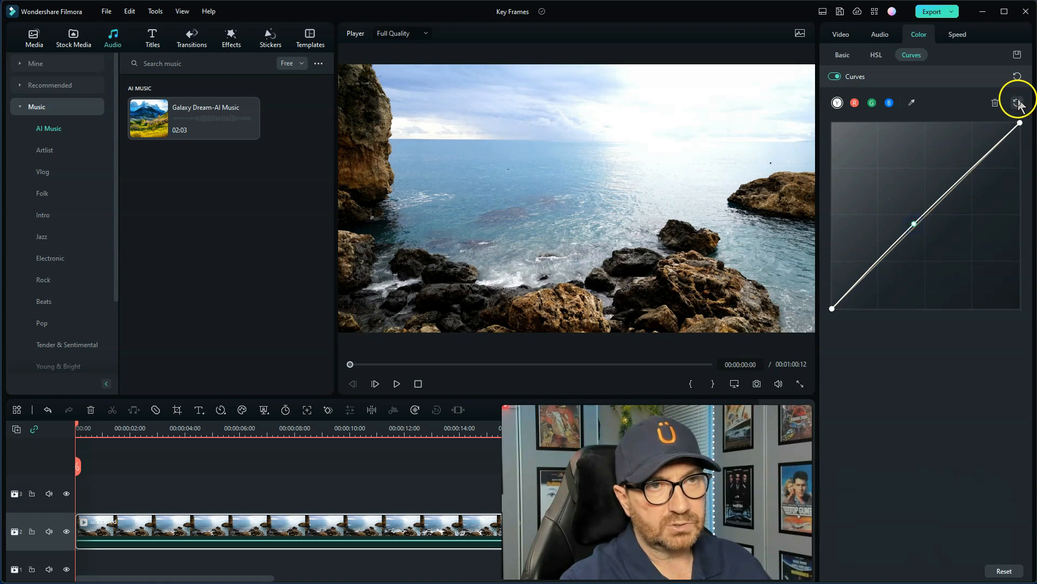
left_click(842, 56)
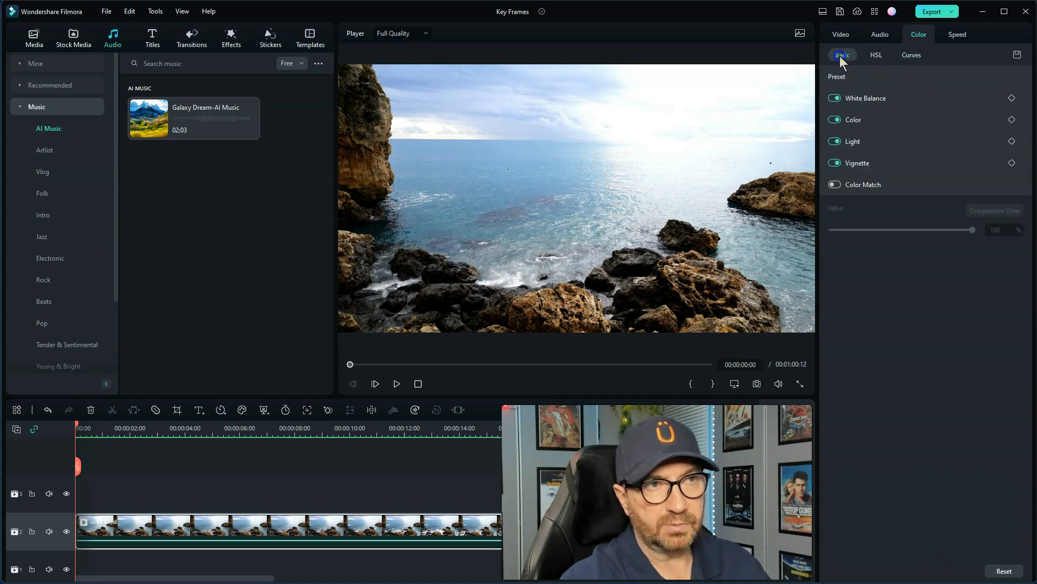
left_click(876, 55)
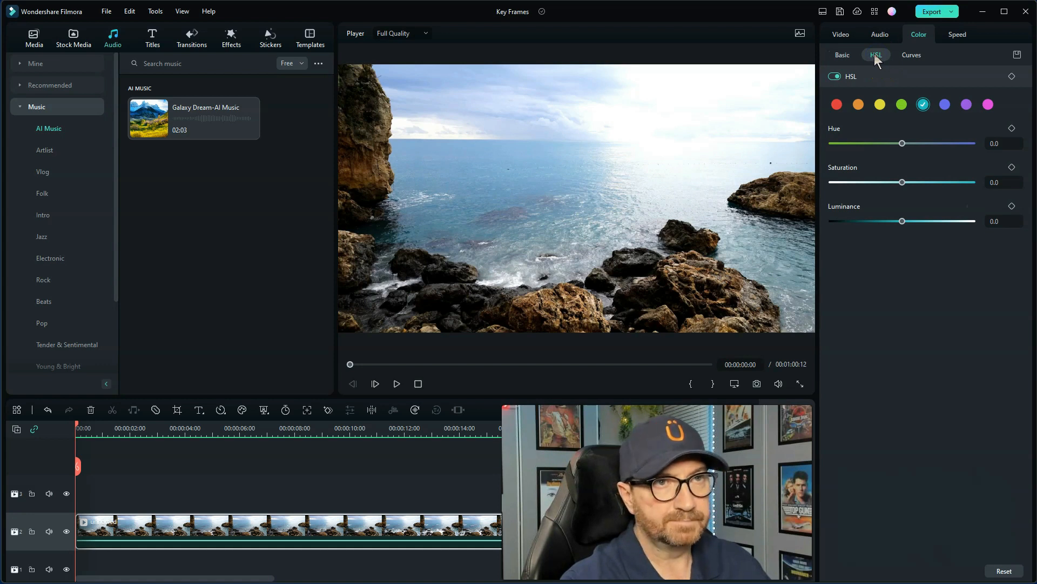
Try the Montage, Hero moment, Bullet Time, Jumper, Flash in and Flash out speed ramping presets in turn, and return to Customize
left_click(956, 34)
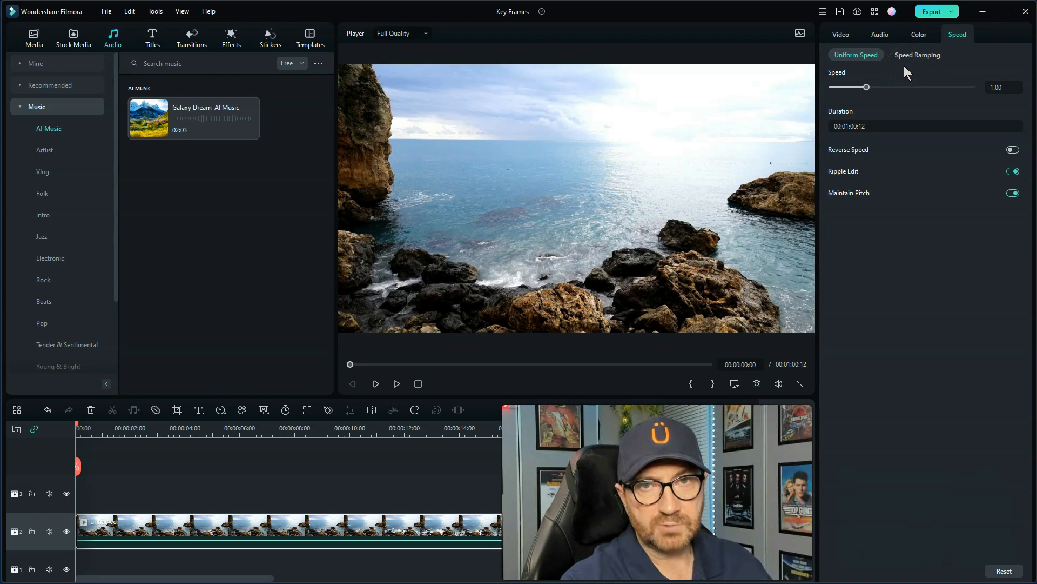
left_click(923, 55)
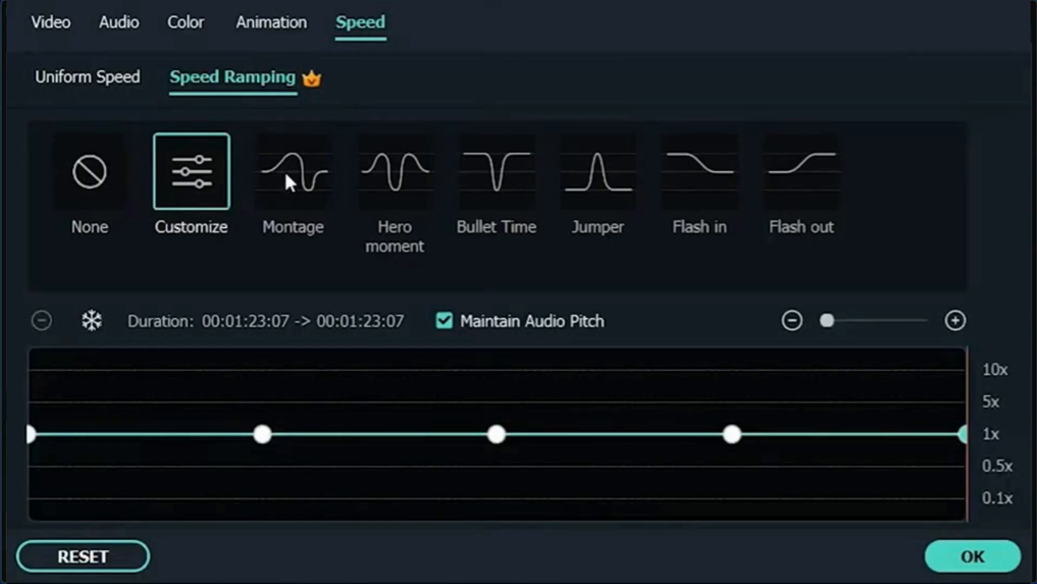
left_click(284, 171)
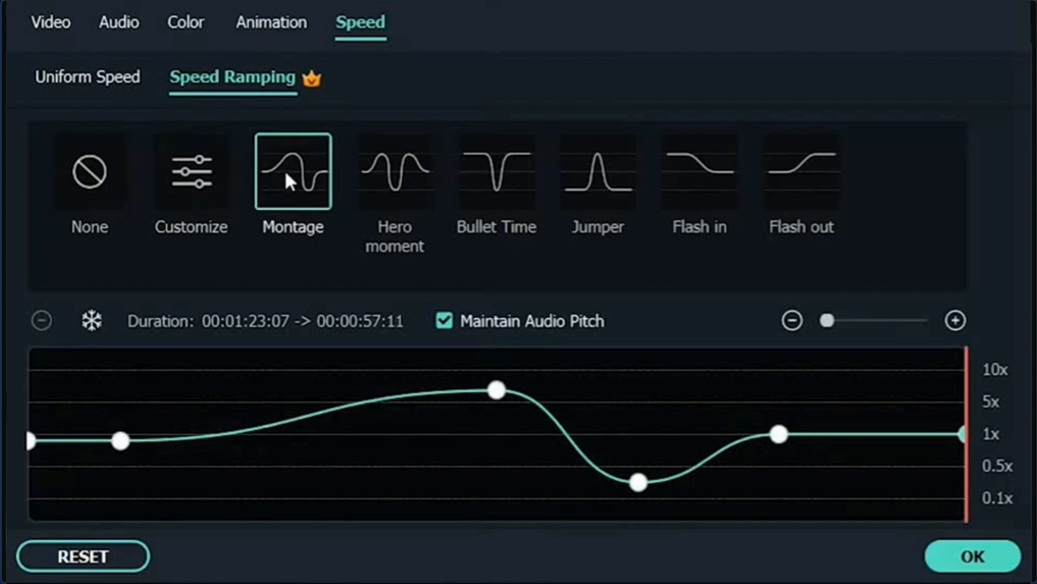
left_click(400, 160)
left_click(494, 193)
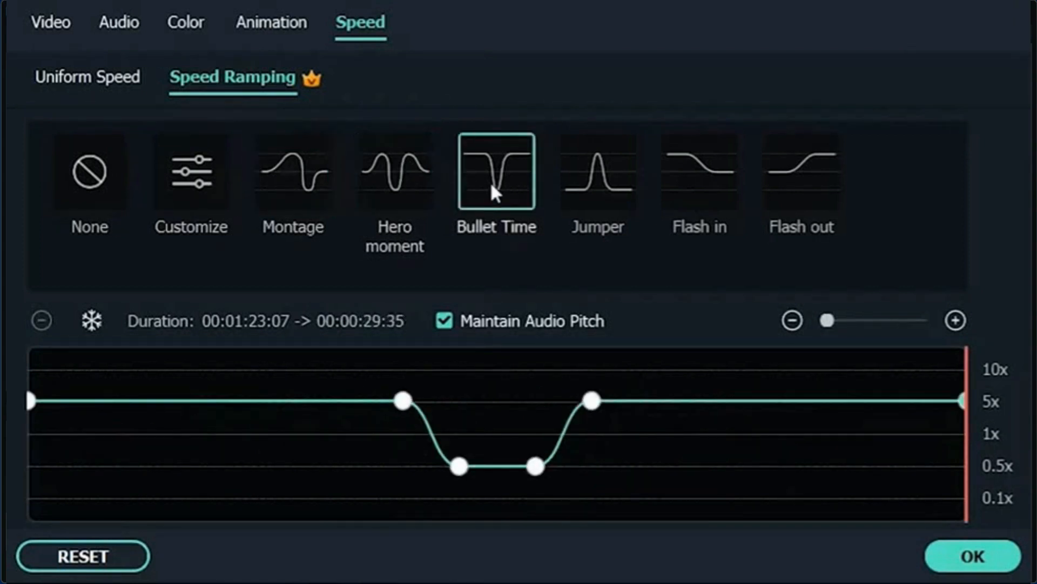
left_click(621, 189)
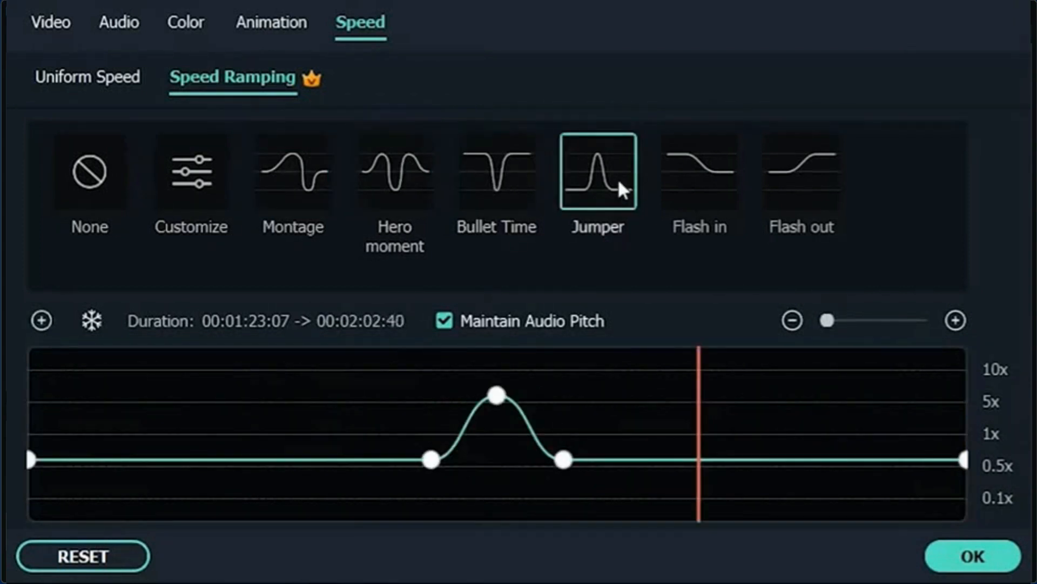
left_click(692, 185)
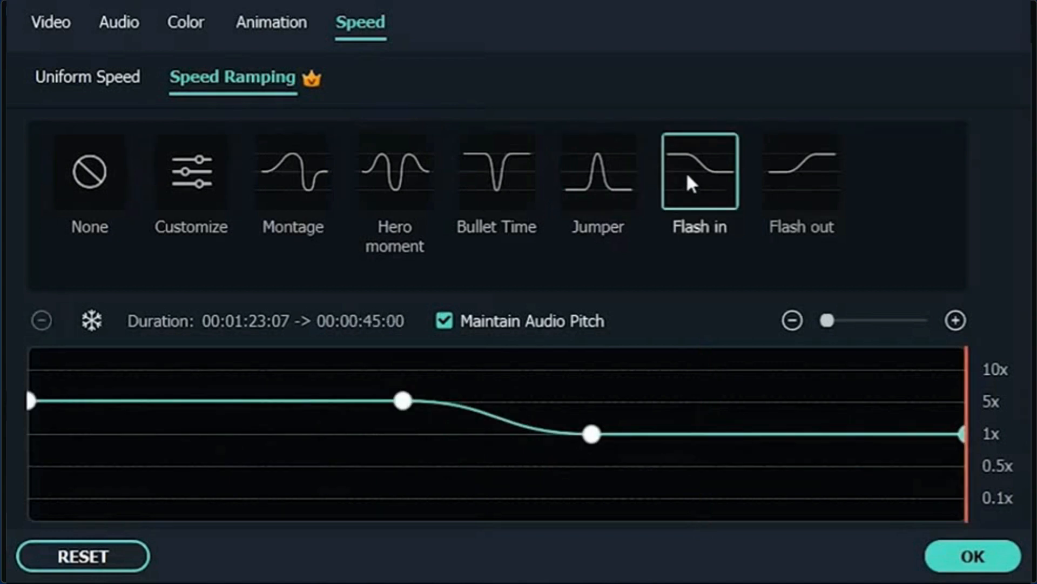
left_click(796, 177)
left_click(206, 203)
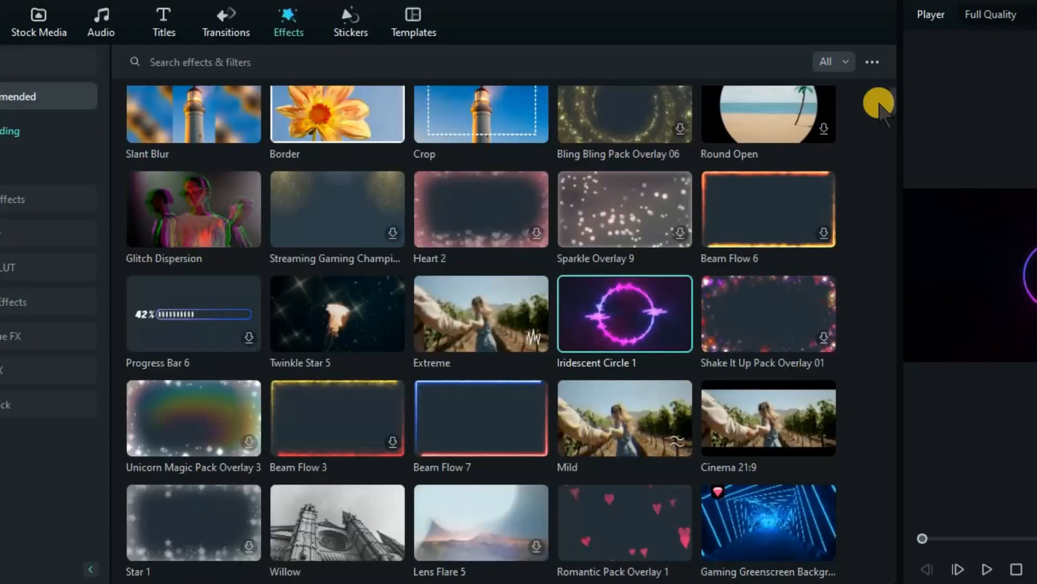
Browse the recommended trending effects in the effects library
scroll(879, 104, "down", 4)
scroll(879, 103, "down", 3)
scroll(879, 103, "down", 3)
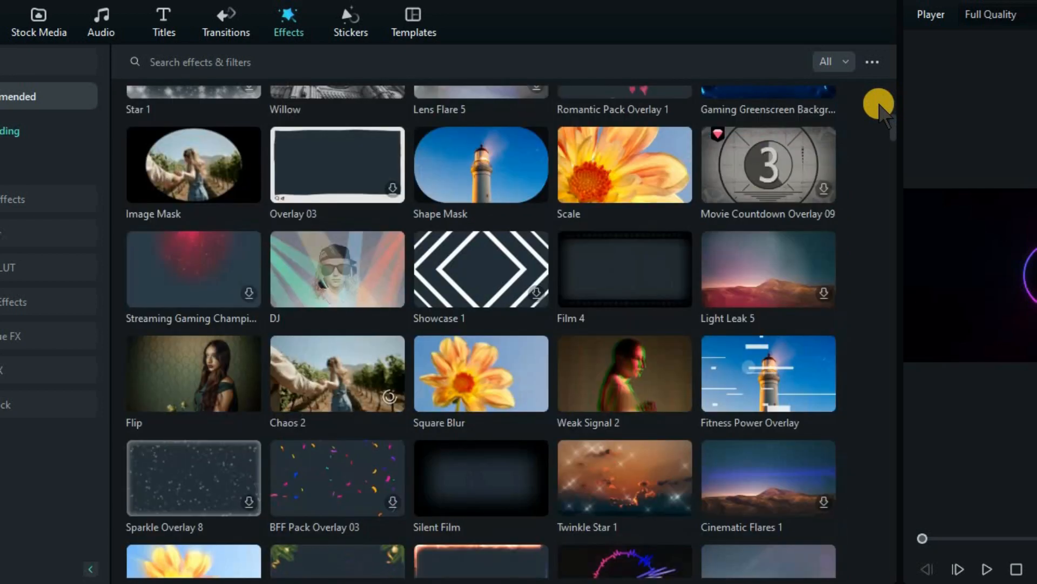
scroll(879, 104, "down", 2)
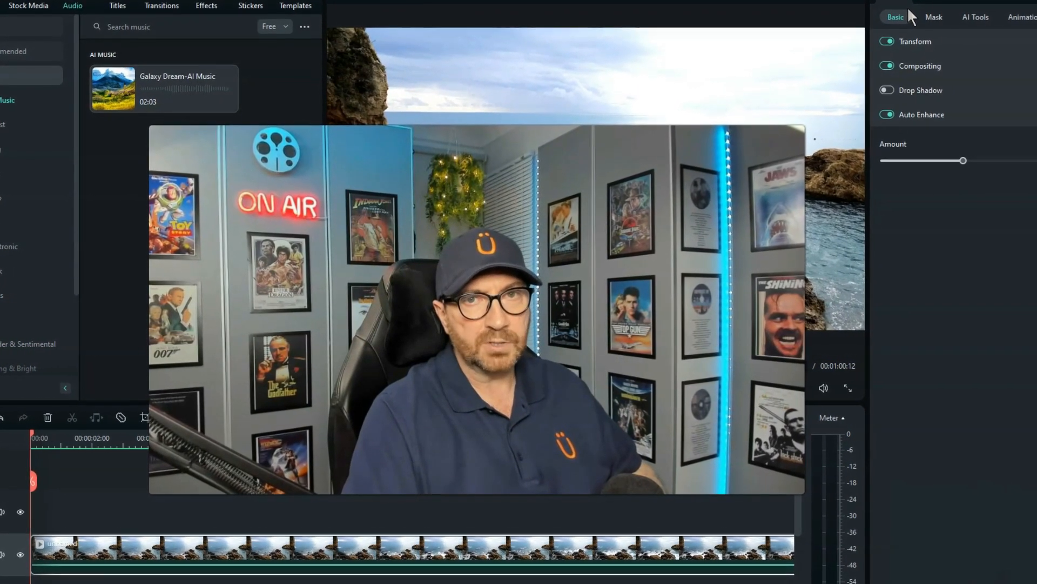
left_click(913, 14)
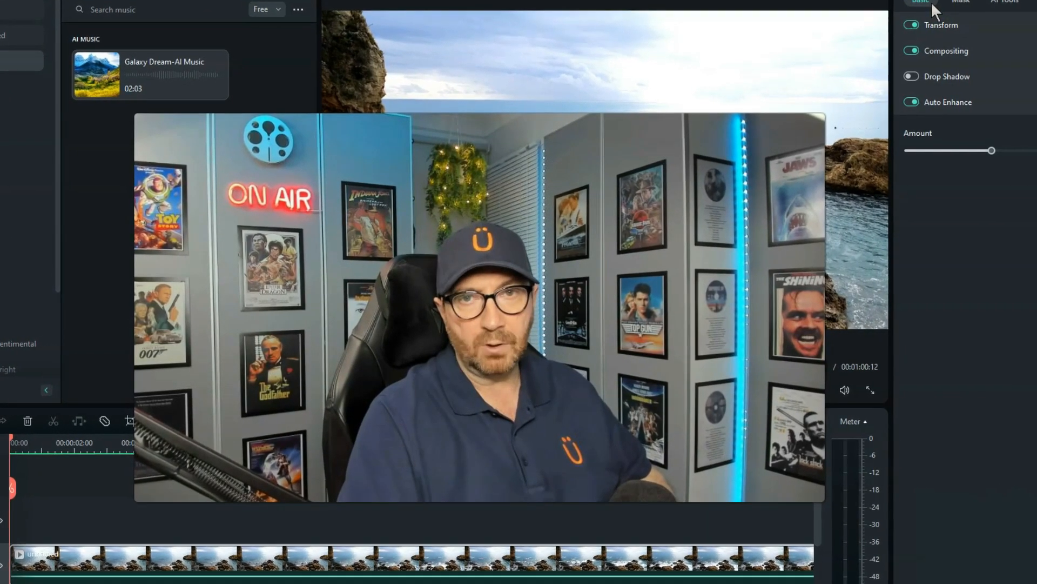